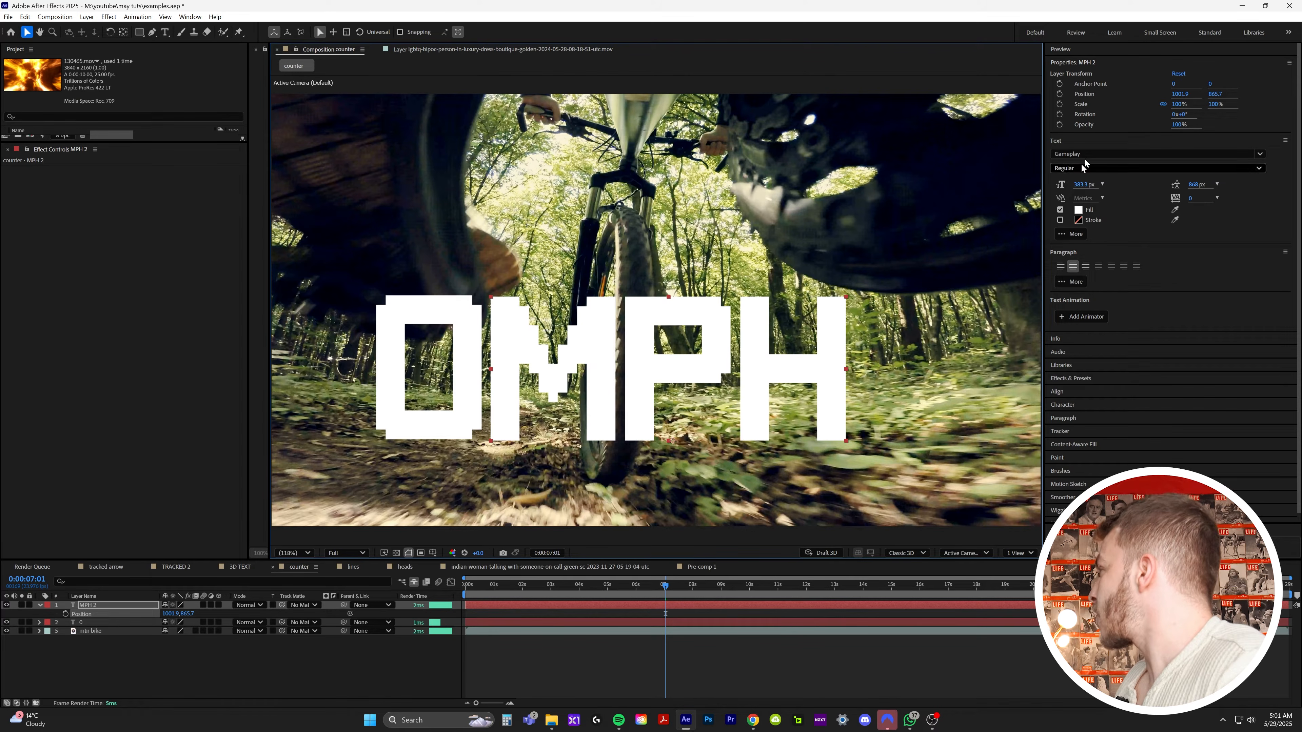
Reduce the MPH text's font size to about 96 px and place it beside the base of the 0.
{"action": "left_click_drag", "start_coordinate": [1084, 187], "coordinate": [958, 218]}
{"action": "left_click_drag", "start_coordinate": [676, 427], "coordinate": [547, 423]}
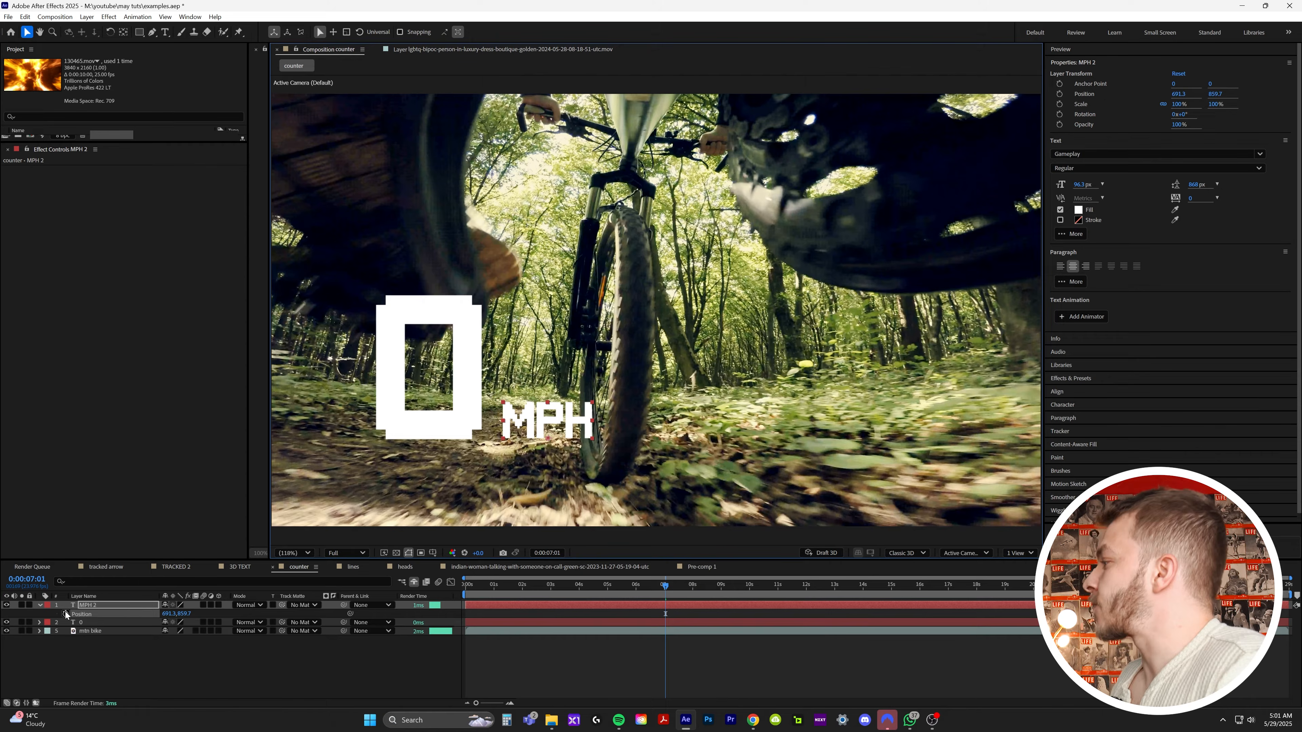
Hide the MPH 2 layer and apply the Slider Control effect to the 0 text layer.
{"action": "left_click", "coordinate": [7, 606]}
{"action": "left_click", "coordinate": [92, 623]}
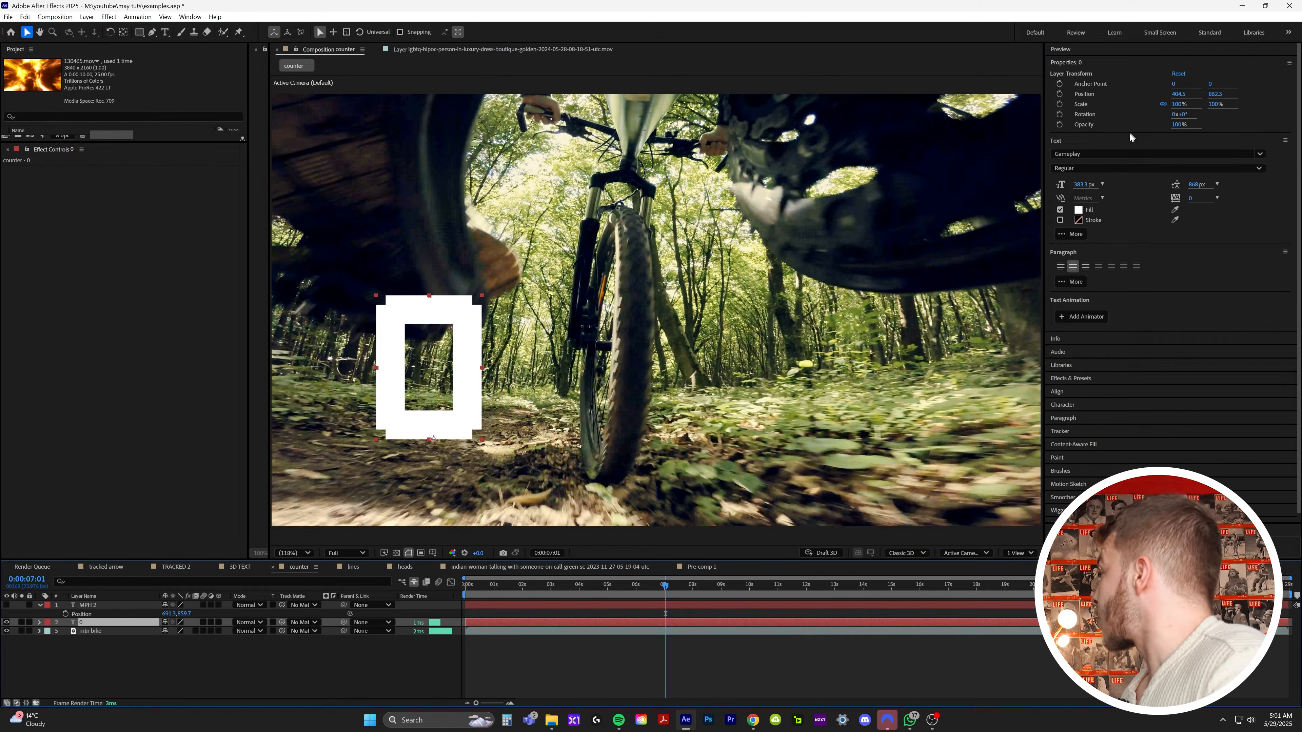
{"action": "left_click", "coordinate": [1090, 378]}
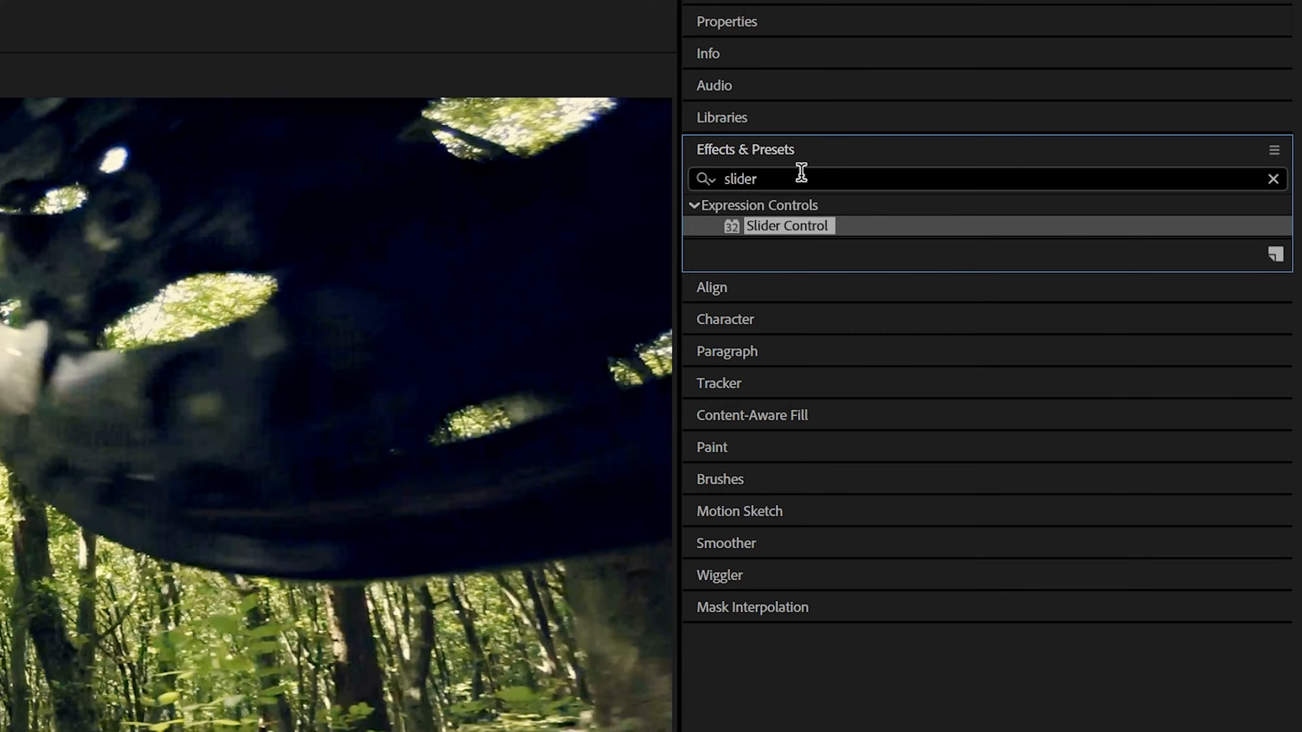
{"action": "left_click", "coordinate": [801, 175]}
{"action": "type", "text": "slider"}
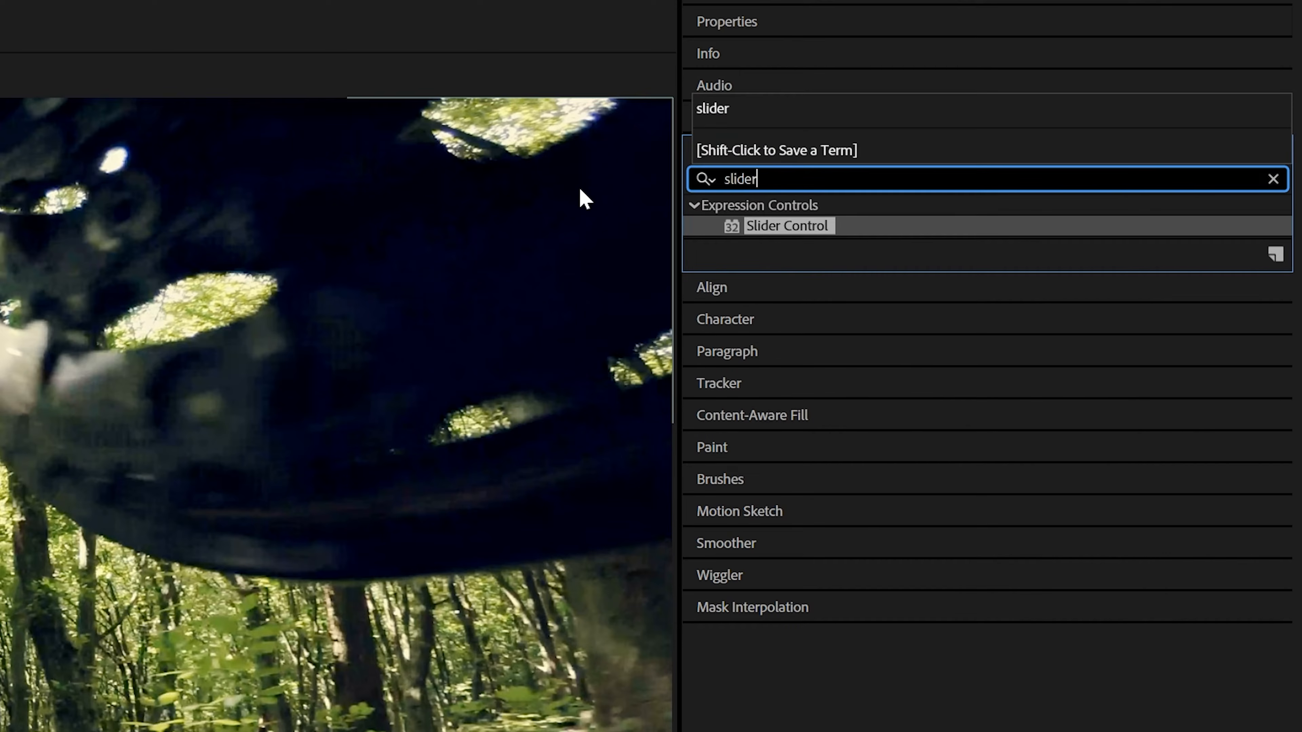
{"action": "left_click_drag", "start_coordinate": [799, 221], "coordinate": [94, 627]}
Link the 0 layer's Source Text property to the Slider value of its Slider Control effect.
{"action": "left_click", "coordinate": [39, 622]}
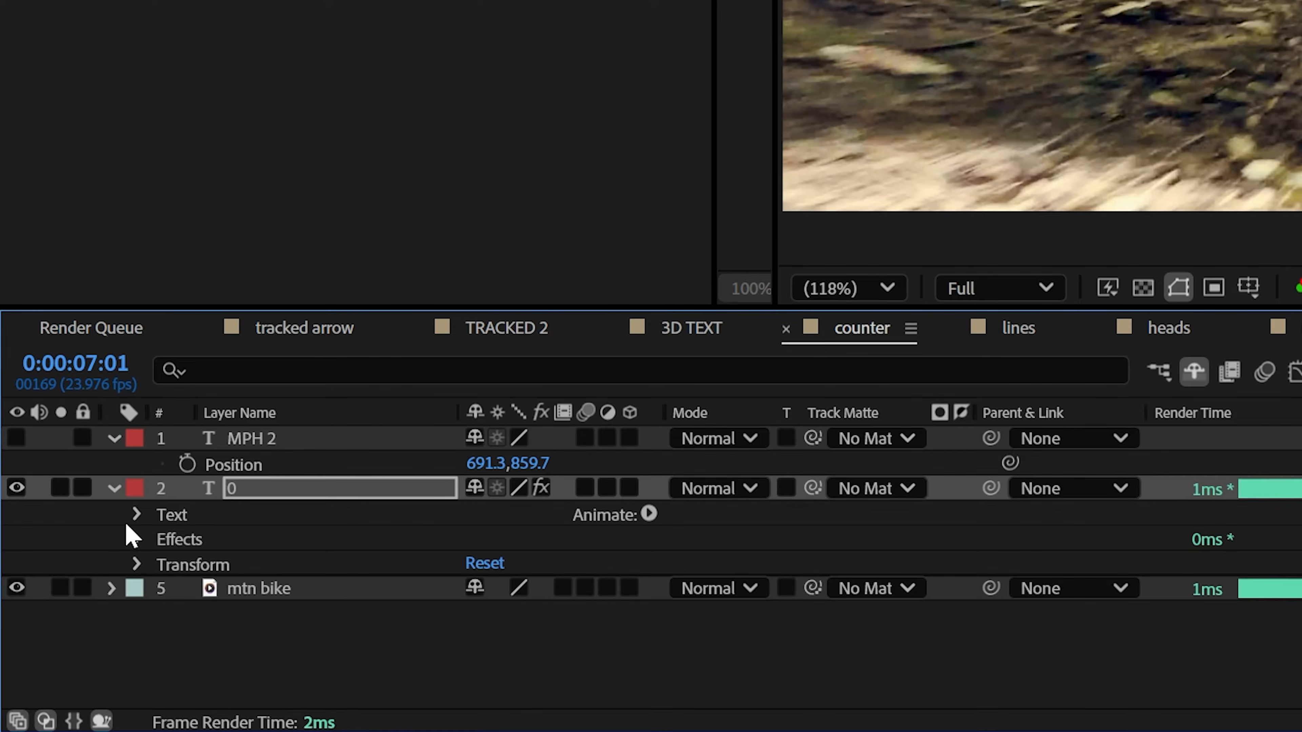
{"action": "left_click", "coordinate": [137, 515]}
{"action": "left_click", "coordinate": [137, 615]}
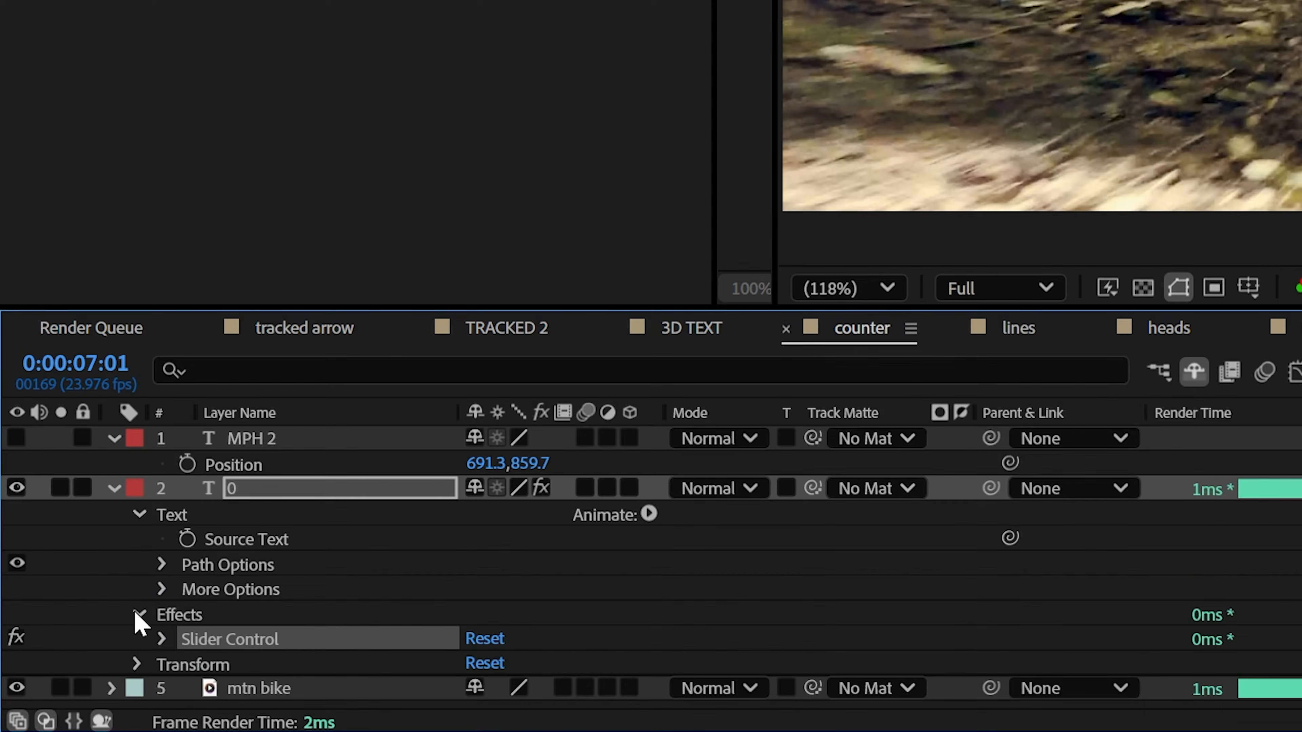
{"action": "left_click", "coordinate": [161, 639]}
{"action": "scroll", "coordinate": [535, 530], "scroll_direction": "down", "scroll_amount": 1}
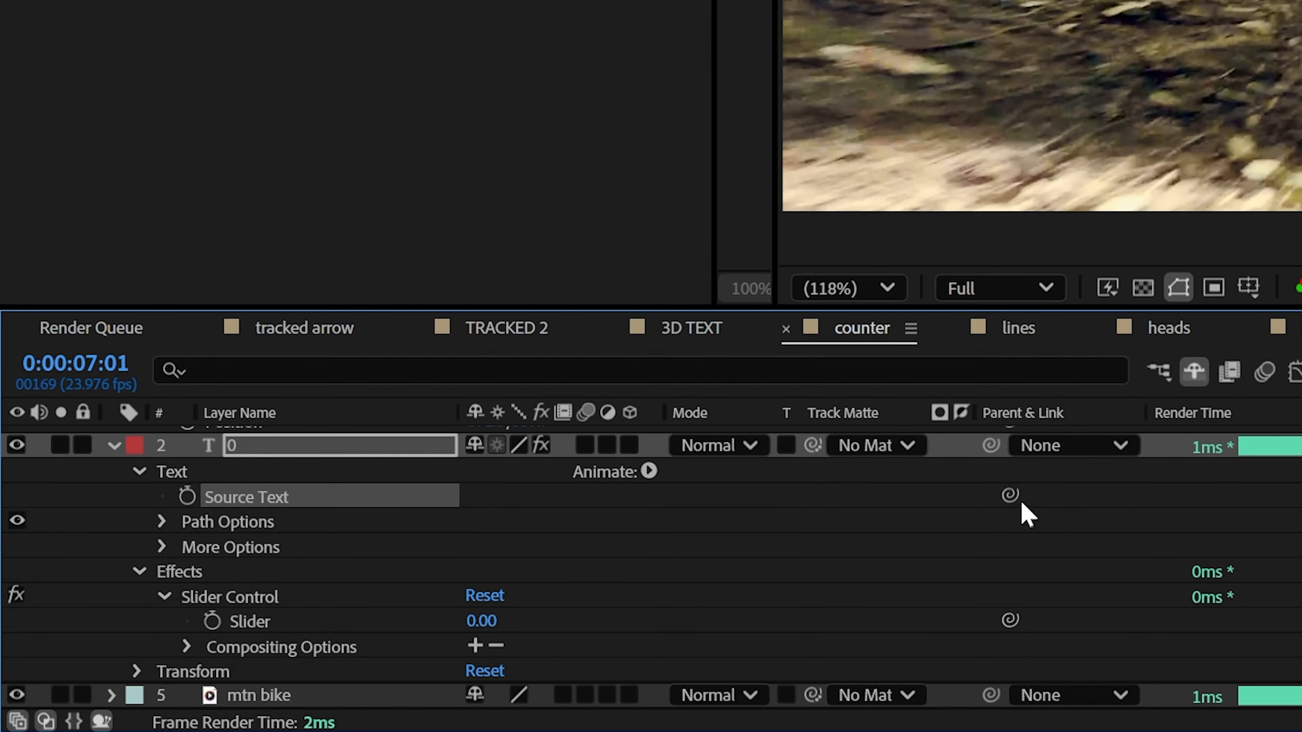
{"action": "left_click_drag", "start_coordinate": [1008, 495], "coordinate": [265, 635]}
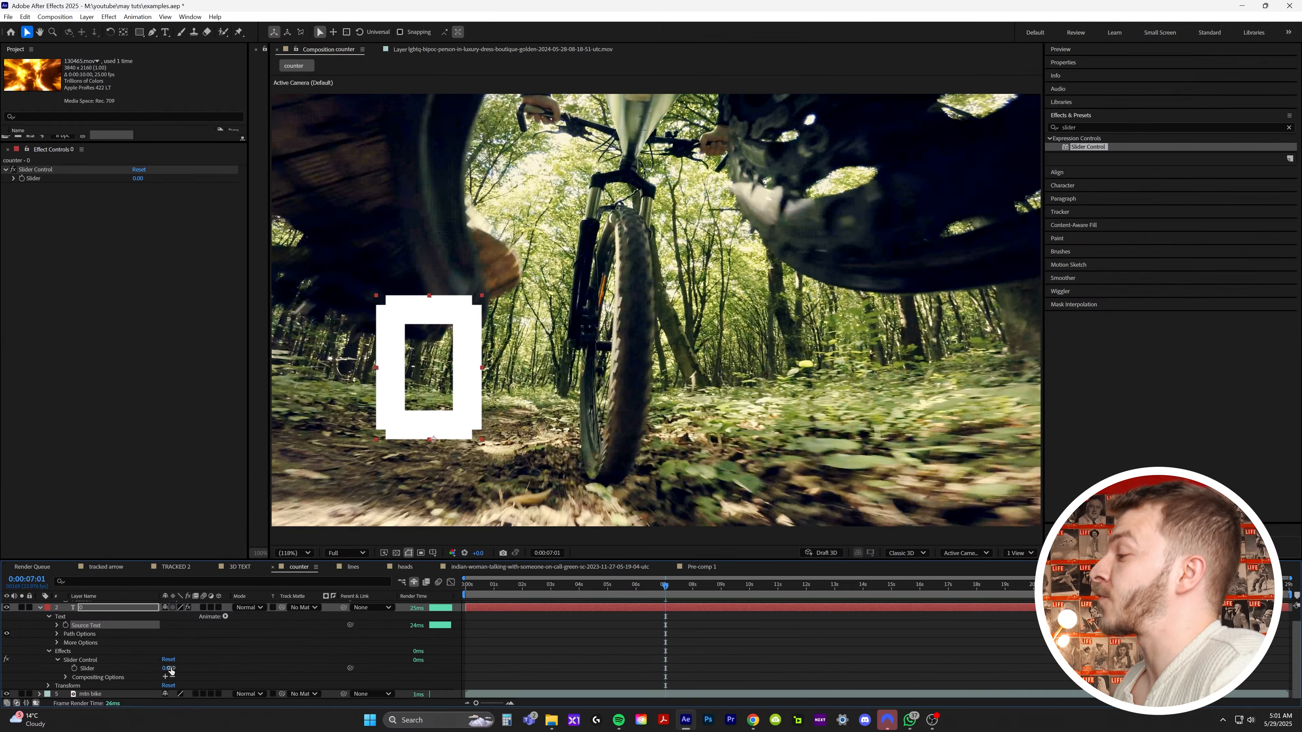
Animate the Slider with a keyframe of 48 at about 4 seconds and one of 200 at 0:00:07:01.
{"action": "left_click_drag", "start_coordinate": [170, 669], "coordinate": [189, 666]}
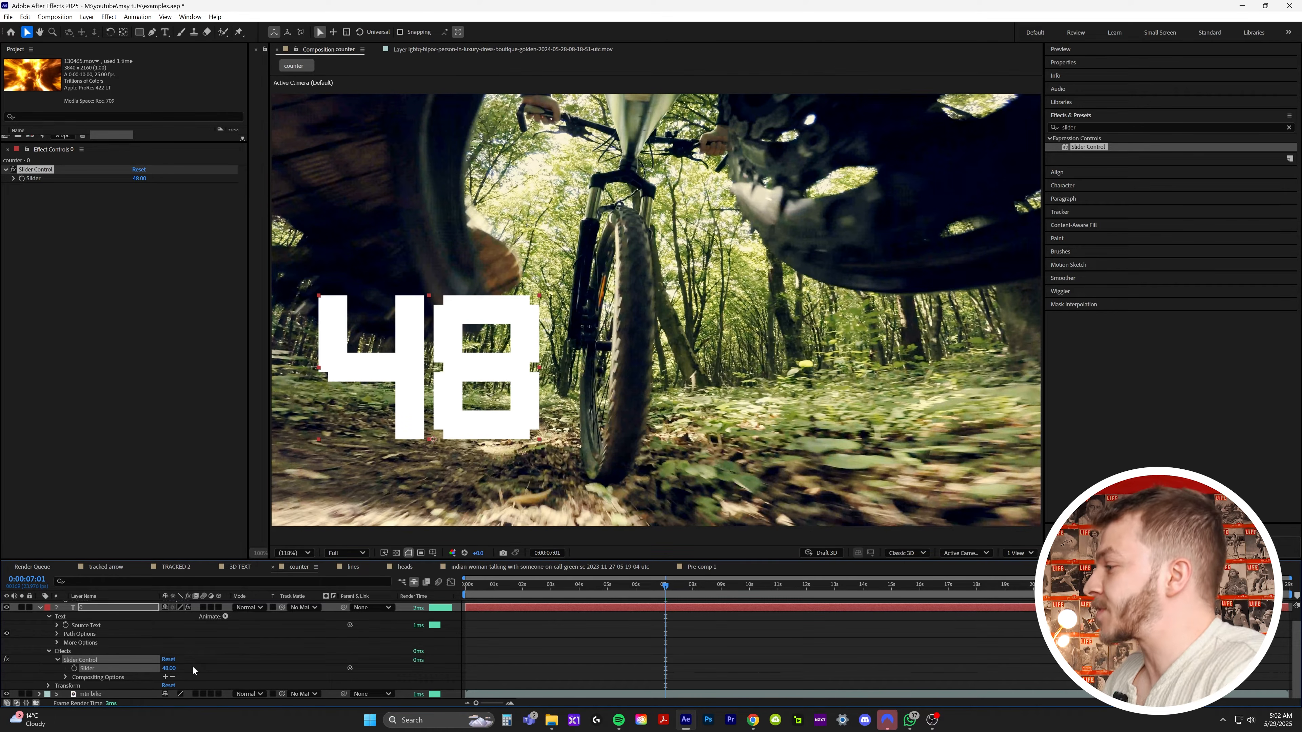
{"action": "left_click", "coordinate": [74, 669]}
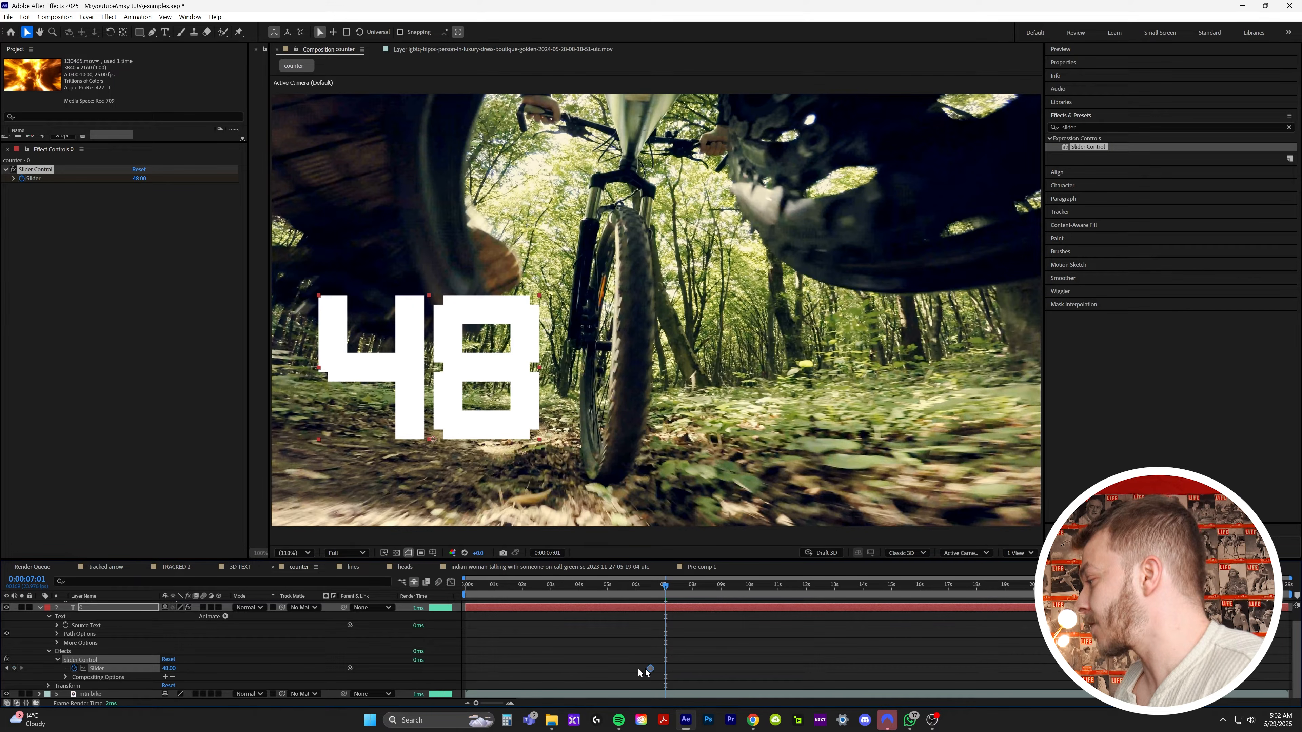
{"action": "left_click_drag", "start_coordinate": [168, 668], "coordinate": [246, 667]}
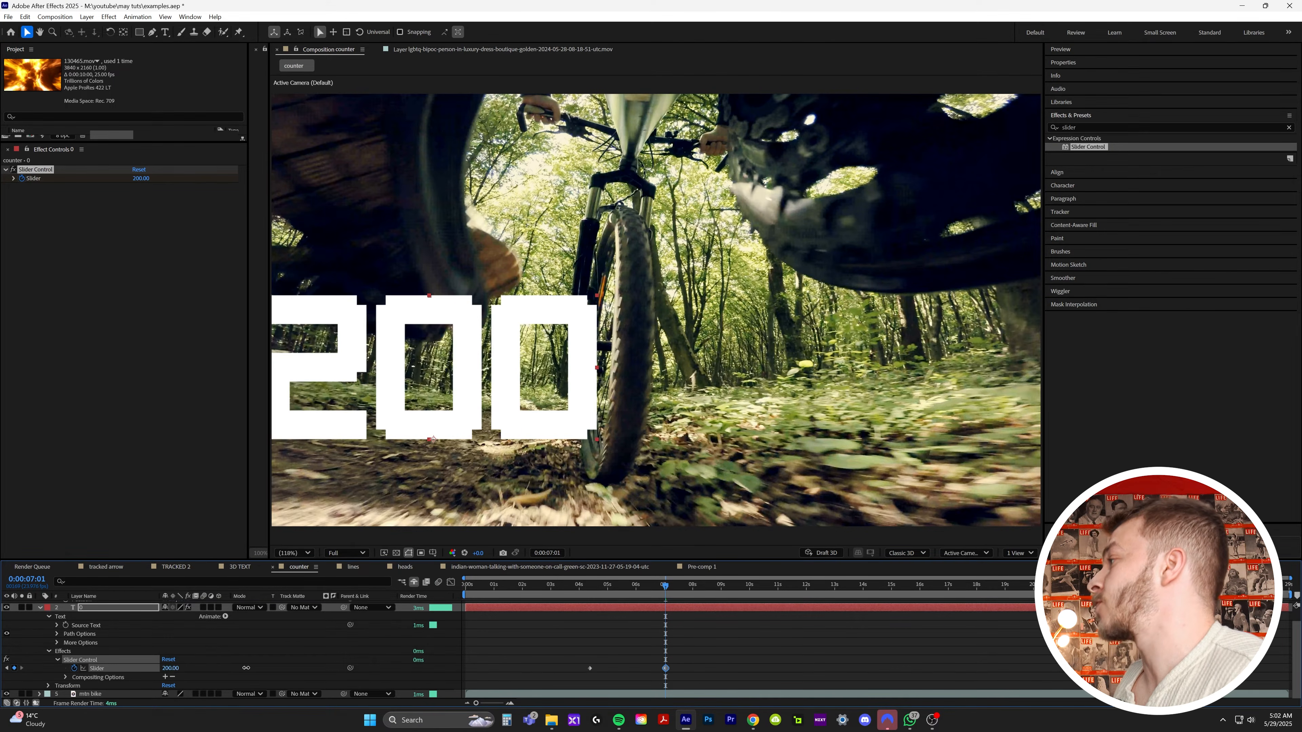
Move the number to the centre of the frame and solo its layer, scrubbing through the count to 0:00:05:11.
{"action": "left_click_drag", "start_coordinate": [465, 399], "coordinate": [716, 336]}
{"action": "left_click", "coordinate": [21, 607]}
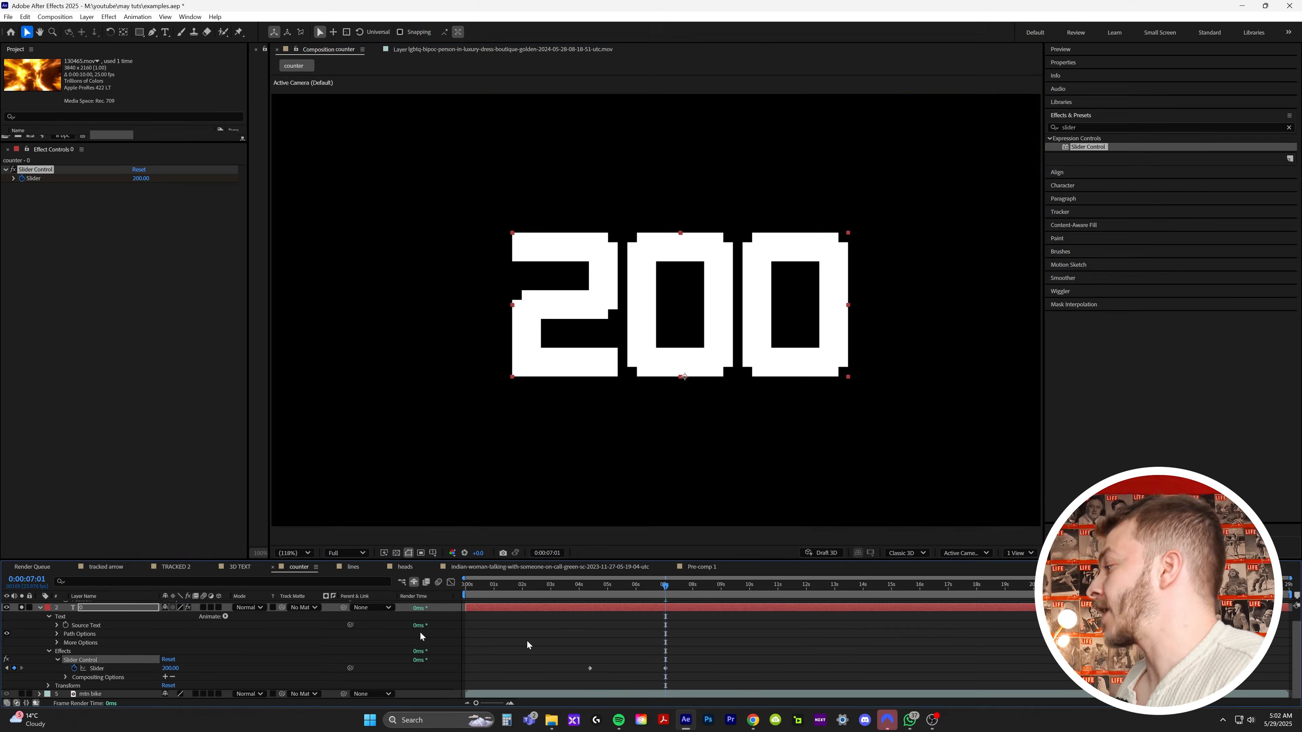
{"action": "left_click_drag", "start_coordinate": [589, 598], "coordinate": [621, 593]}
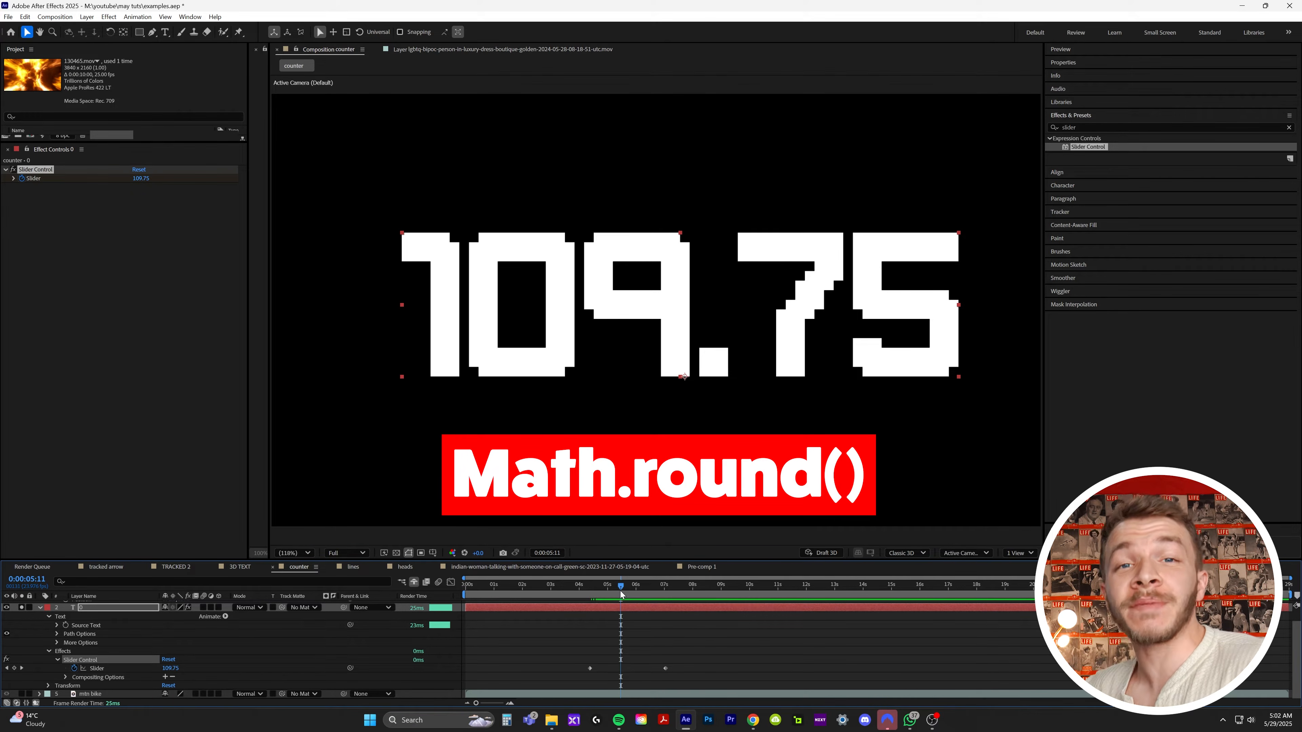
Replace the Source Text expression with num = Math.round(effect("Slider Control")("Slider")); and scrub through the count.
{"action": "left_click", "coordinate": [98, 625]}
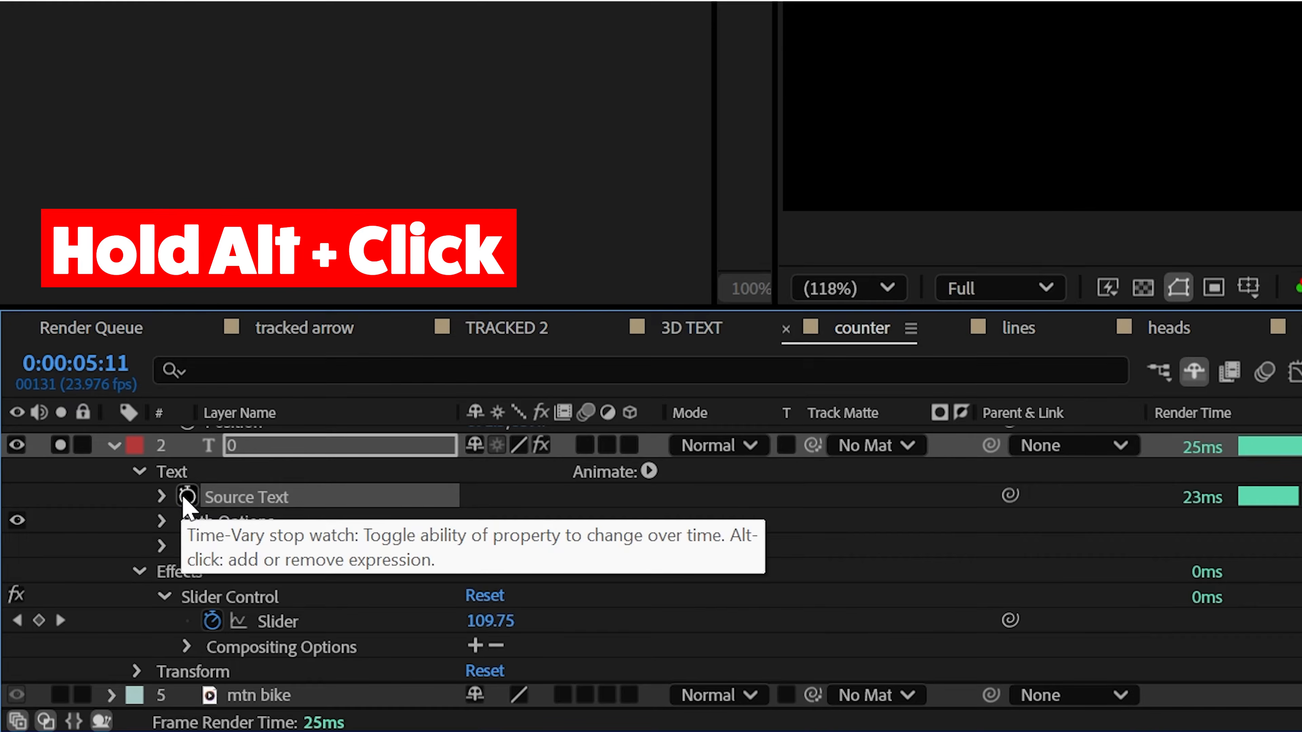
{"action": "left_click", "coordinate": [186, 496], "text": "alt"}
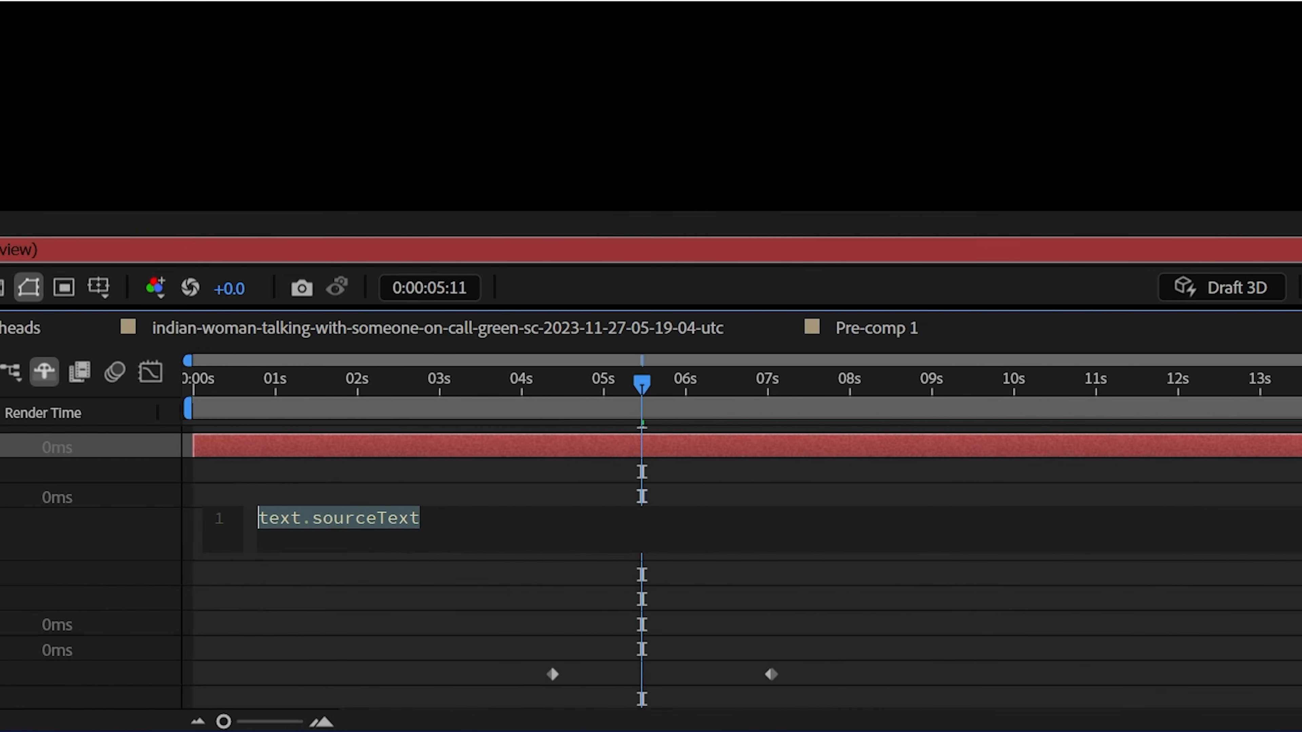
{"action": "type", "text": "num = Math.round(effect(\"Slider Control\")(\"Slider\"));"}
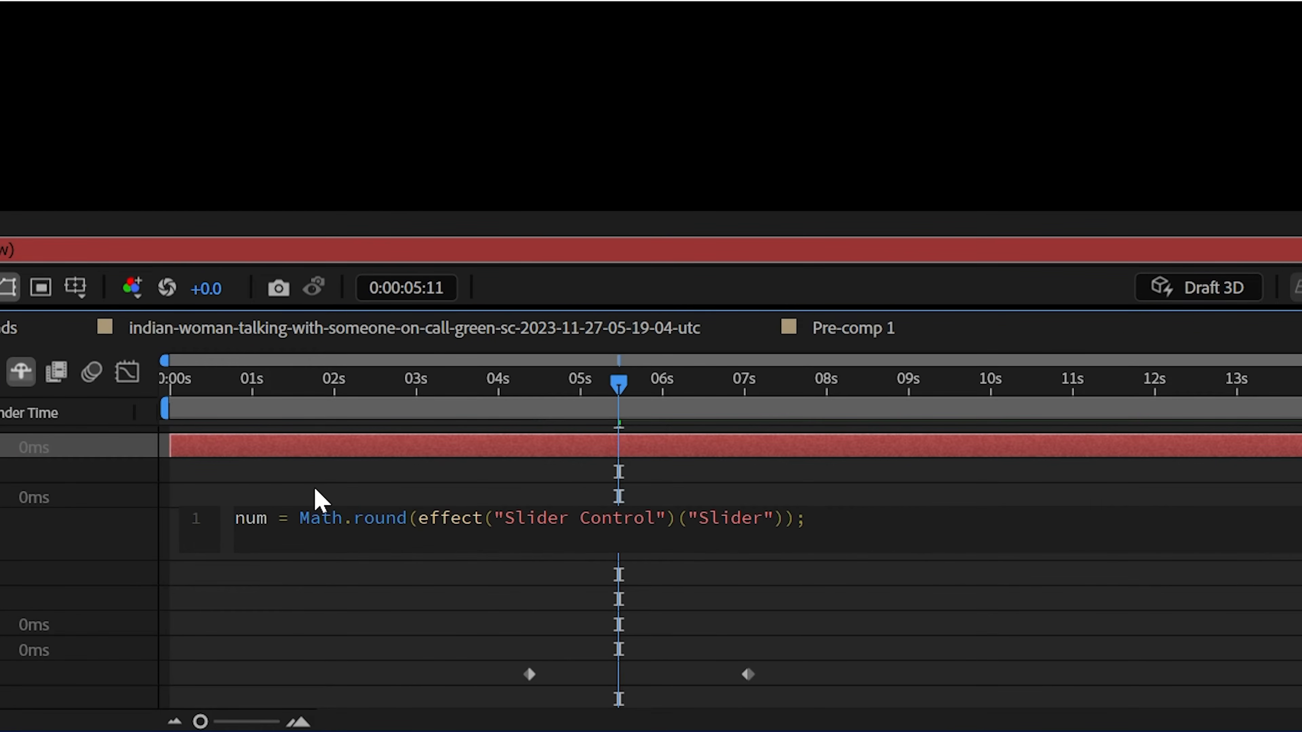
{"action": "left_click", "coordinate": [342, 453]}
{"action": "left_click_drag", "start_coordinate": [597, 593], "coordinate": [634, 594]}
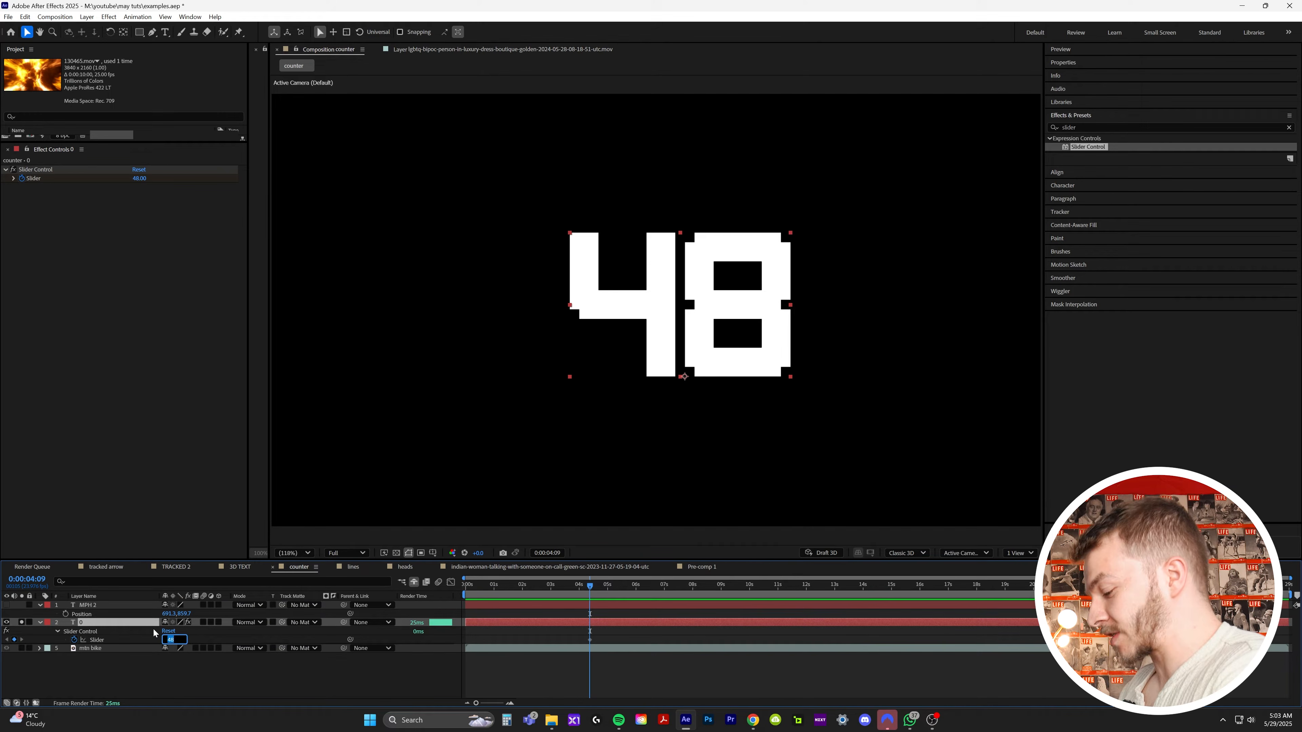
Set the Slider to 0 and position the number beside the MPH label.
{"action": "type", "text": "0"}
{"action": "key", "text": "Return"}
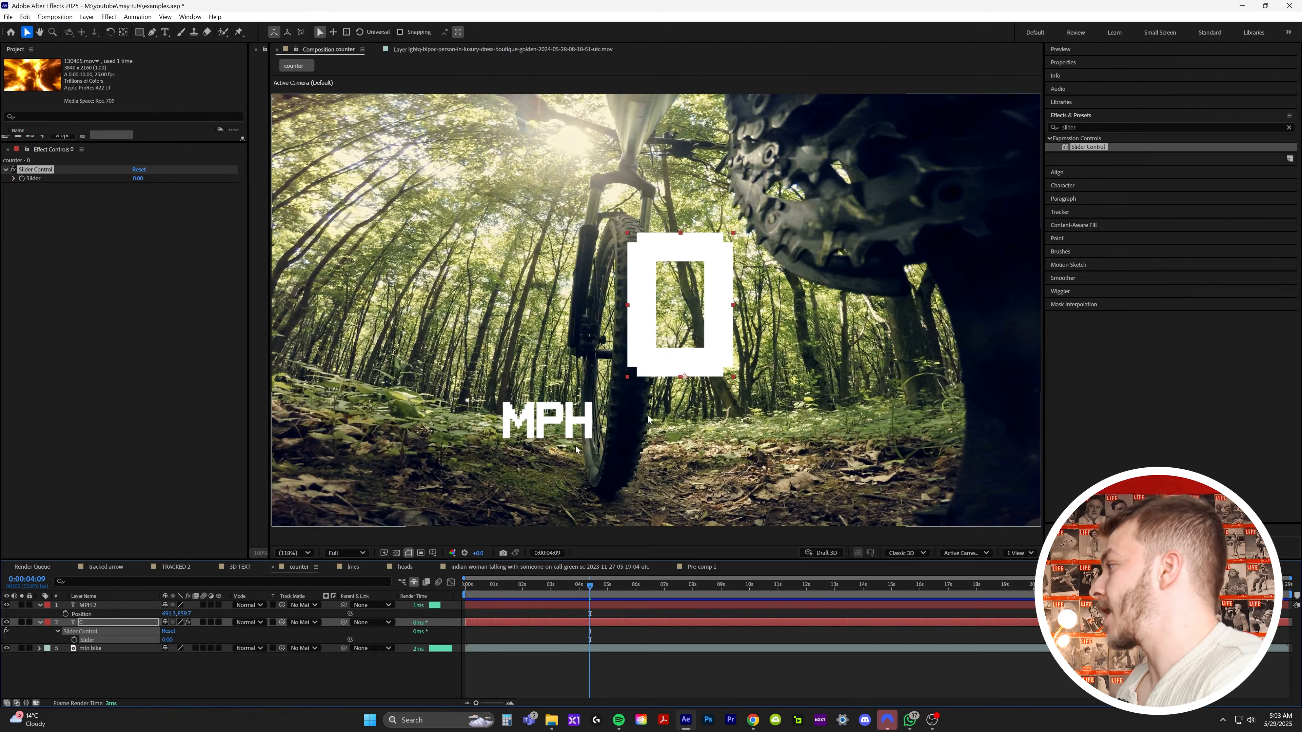
{"action": "left_click_drag", "start_coordinate": [441, 437], "coordinate": [459, 444]}
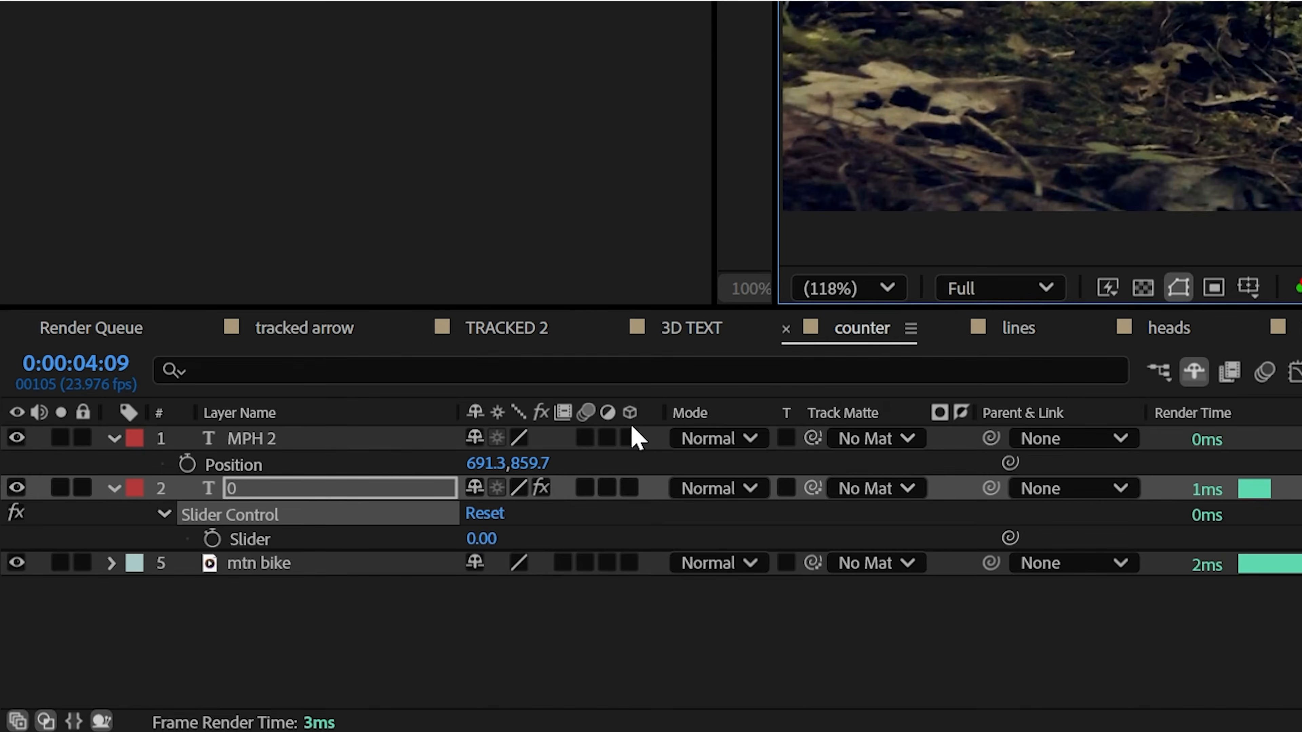
Make the MPH 2 and 0 layers 3D and parent MPH 2 to the 0 layer.
{"action": "left_click", "coordinate": [631, 432]}
{"action": "left_click", "coordinate": [628, 614]}
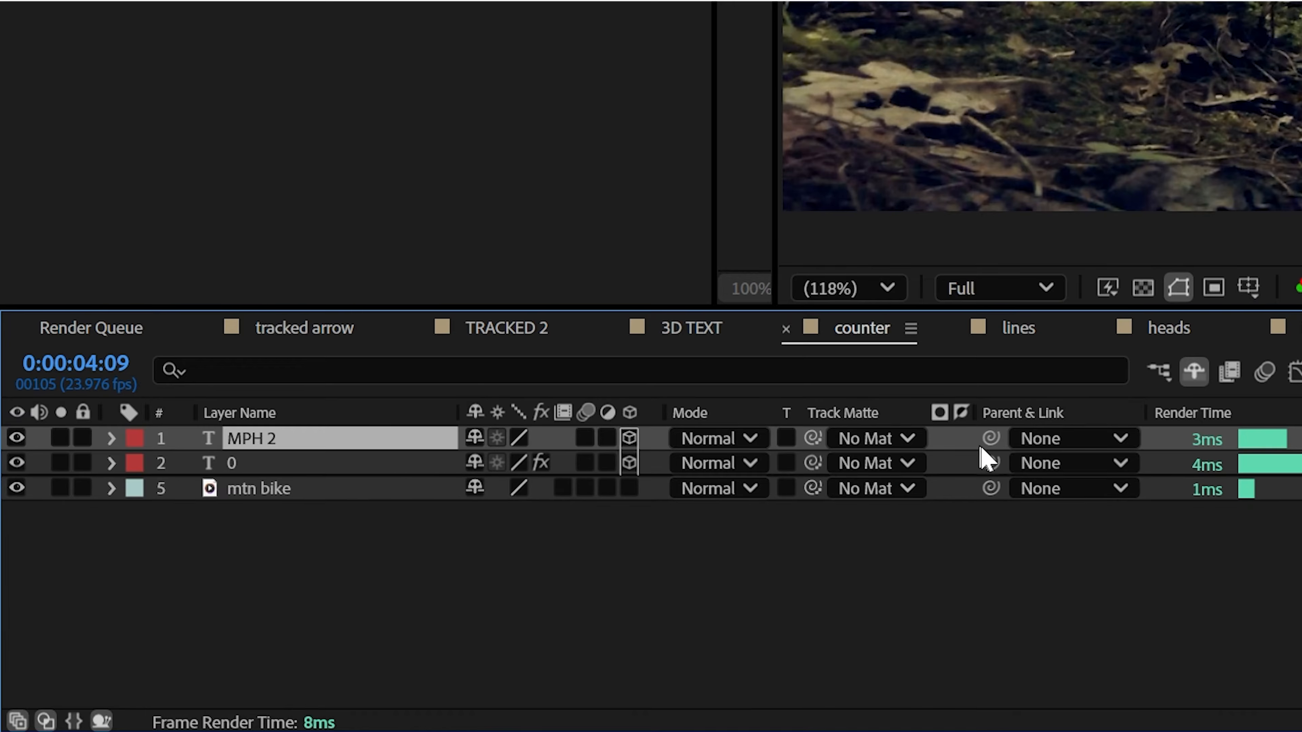
{"action": "left_click_drag", "start_coordinate": [991, 437], "coordinate": [317, 469]}
Angle the 0 layer in 3D perspective, scale it to 75%, and reposition it in the lower-left corner of the footage.
{"action": "left_click", "coordinate": [313, 470]}
{"action": "left_click_drag", "start_coordinate": [460, 446], "coordinate": [425, 438]}
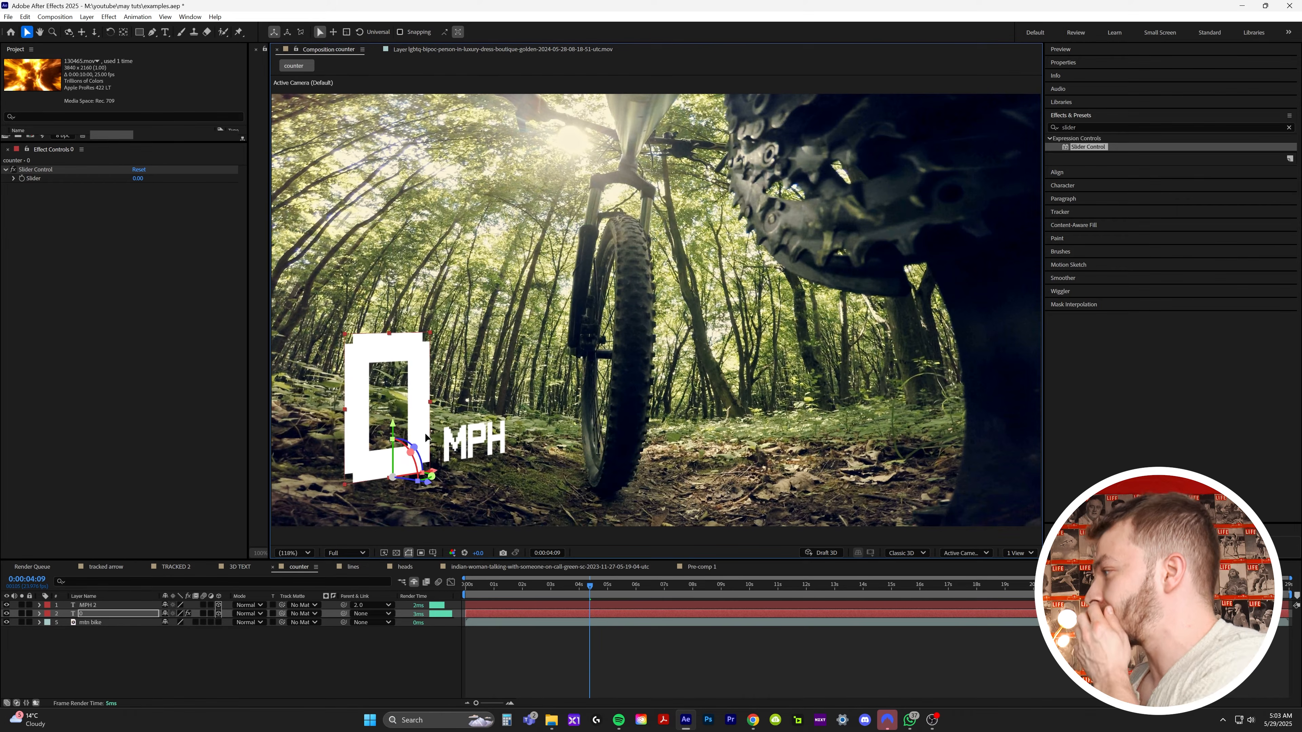
{"action": "key", "text": "s"}
{"action": "left_click_drag", "start_coordinate": [180, 623], "coordinate": [168, 622]}
{"action": "left_click_drag", "start_coordinate": [402, 404], "coordinate": [370, 409]}
Keyframe the Slider at 0 at 0:00:05:09 and at 80 at 0:00:15:19.
{"action": "left_click_drag", "start_coordinate": [590, 587], "coordinate": [618, 596]}
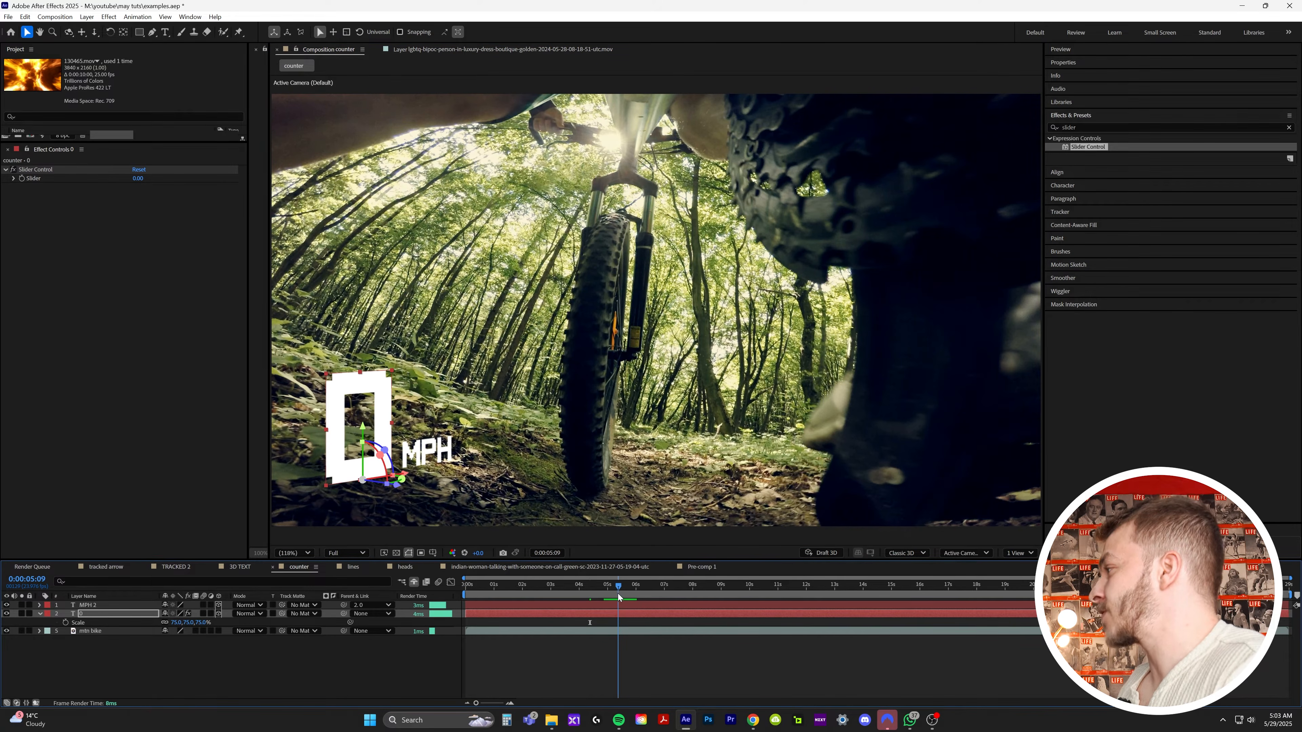
{"action": "left_click", "coordinate": [21, 179]}
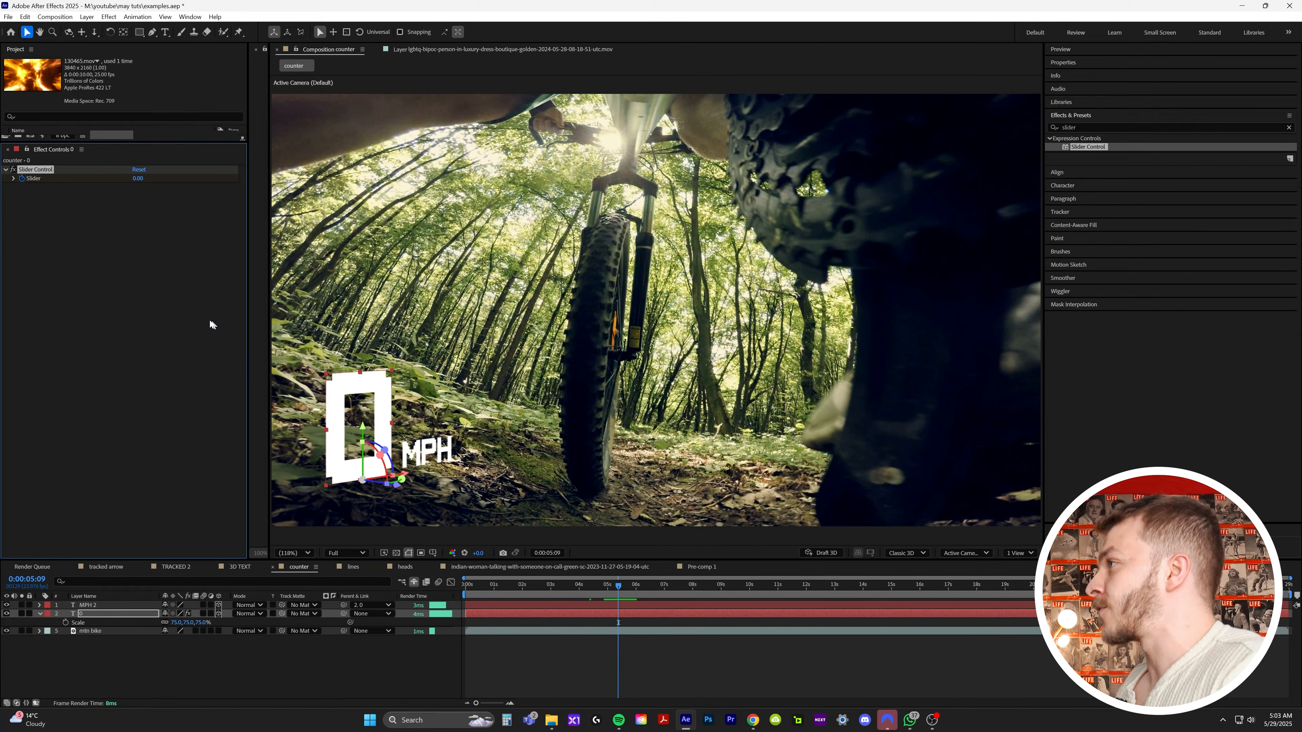
{"action": "key", "text": "u"}
{"action": "key", "text": "space"}
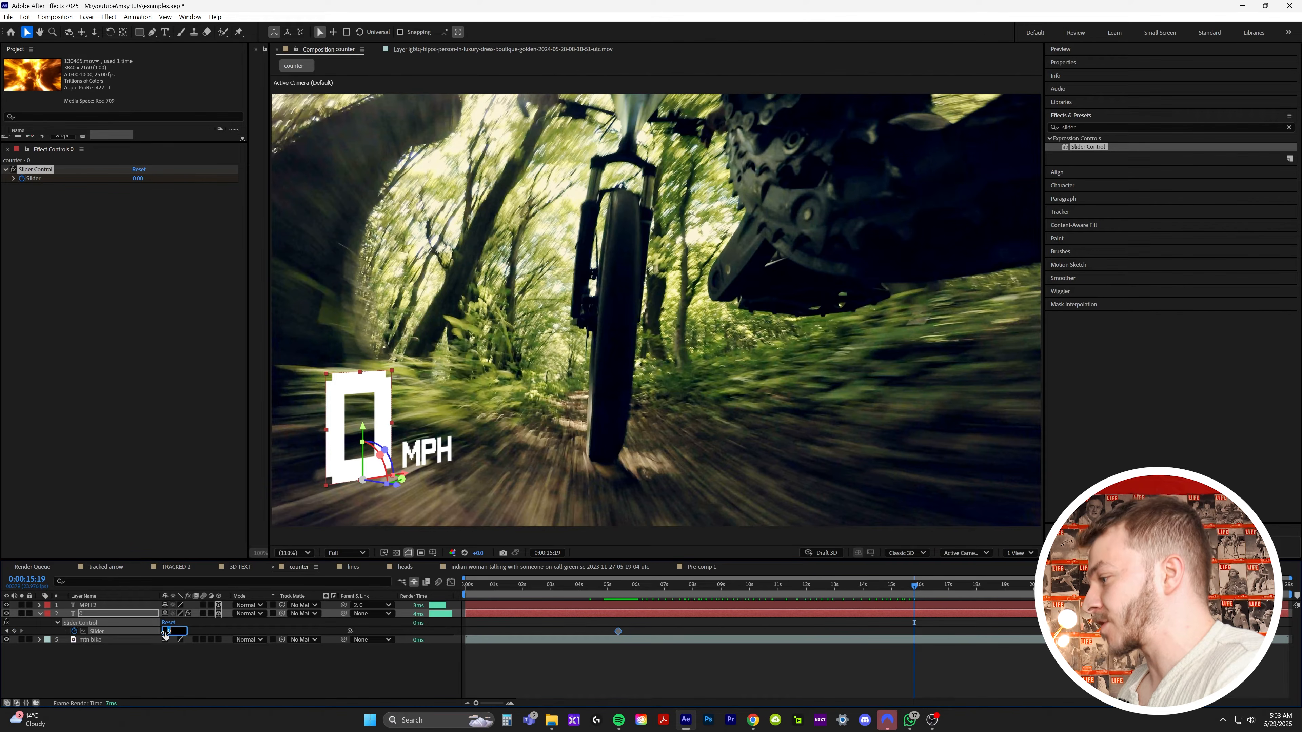
{"action": "left_click", "coordinate": [895, 607]}
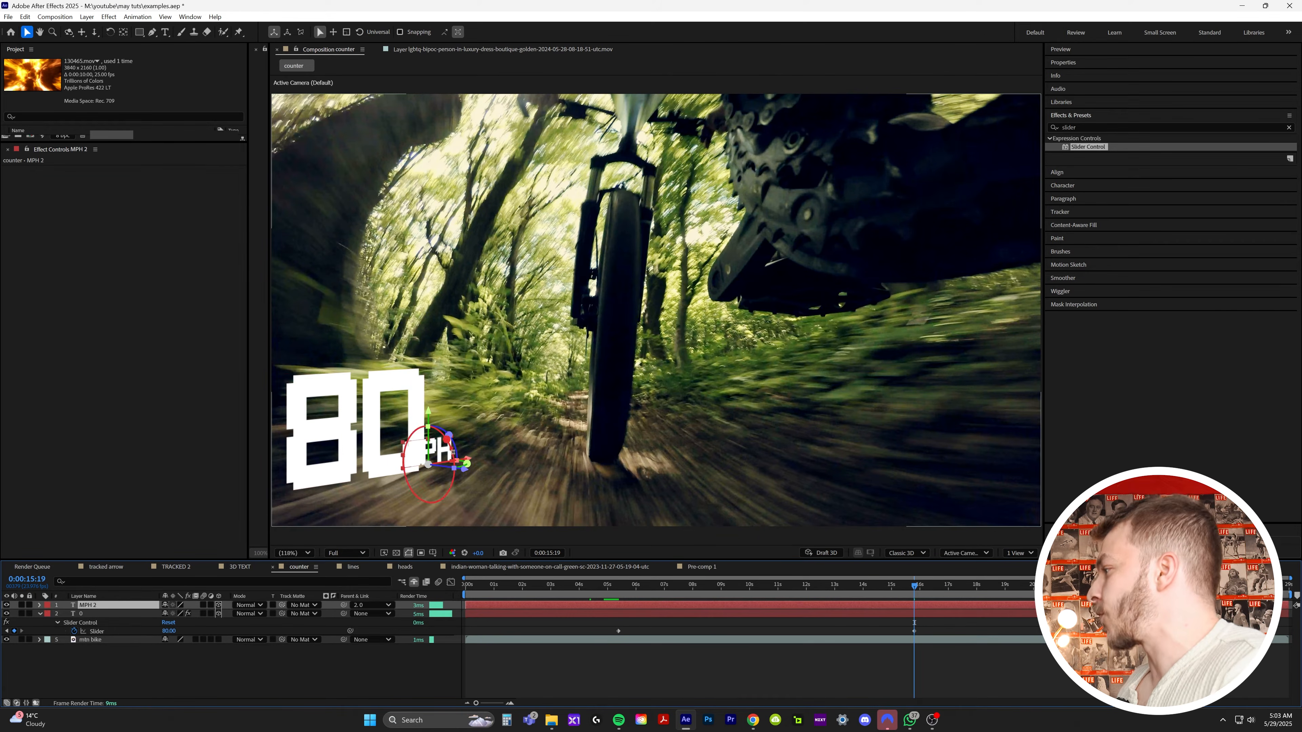
Move the MPH label clear of the two-digit number, nudge the whole counter to the right, and preview the count.
{"action": "left_click_drag", "start_coordinate": [473, 461], "coordinate": [500, 457]}
{"action": "left_click", "coordinate": [145, 613]}
{"action": "left_click_drag", "start_coordinate": [397, 478], "coordinate": [417, 477]}
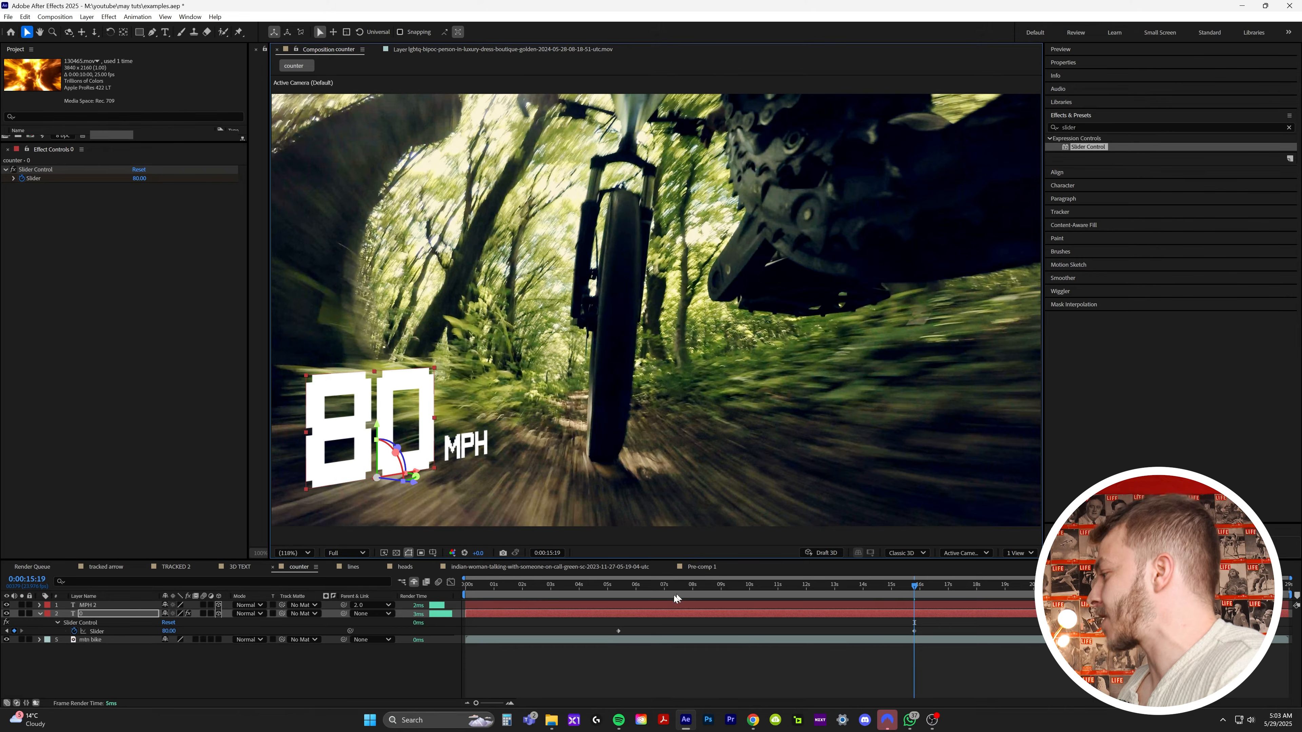
{"action": "left_click", "coordinate": [625, 586]}
{"action": "key", "text": "space"}
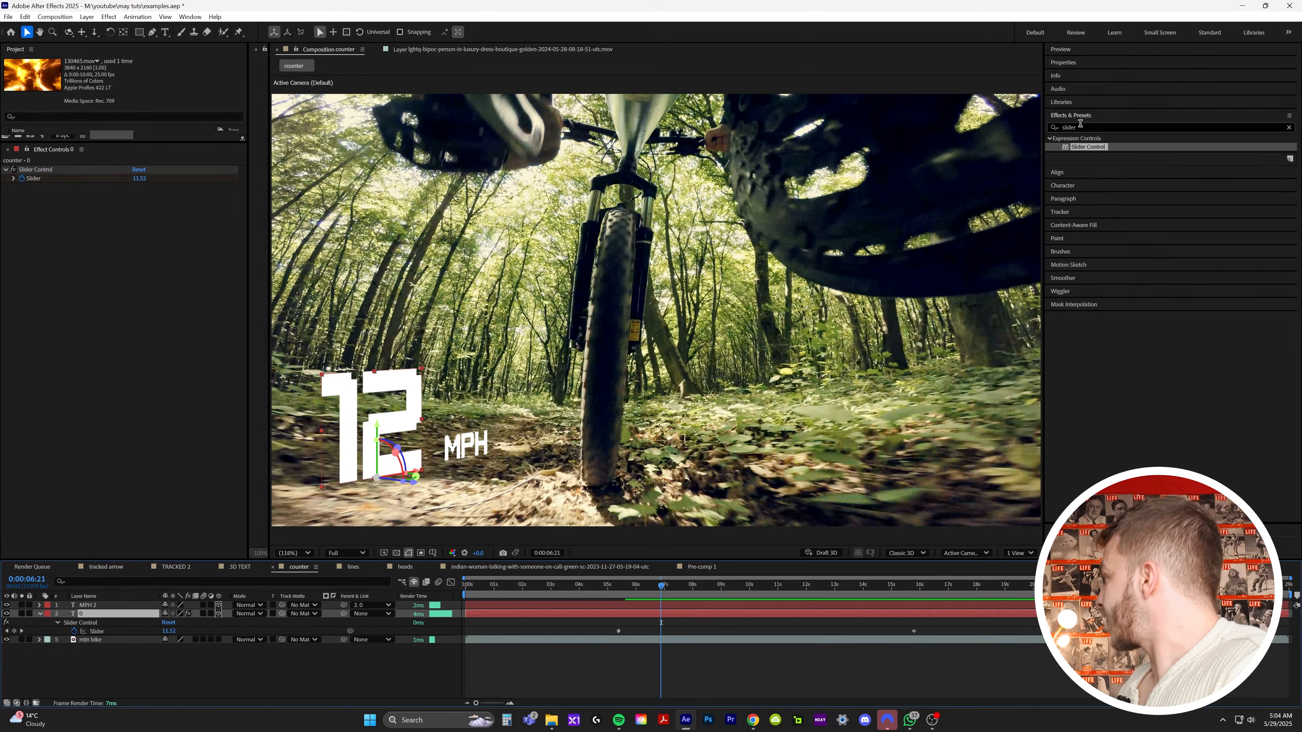
Apply the Stylize Glow effect to the 0 layer with a Glow Radius of about 43.
{"action": "left_click", "coordinate": [1089, 127]}
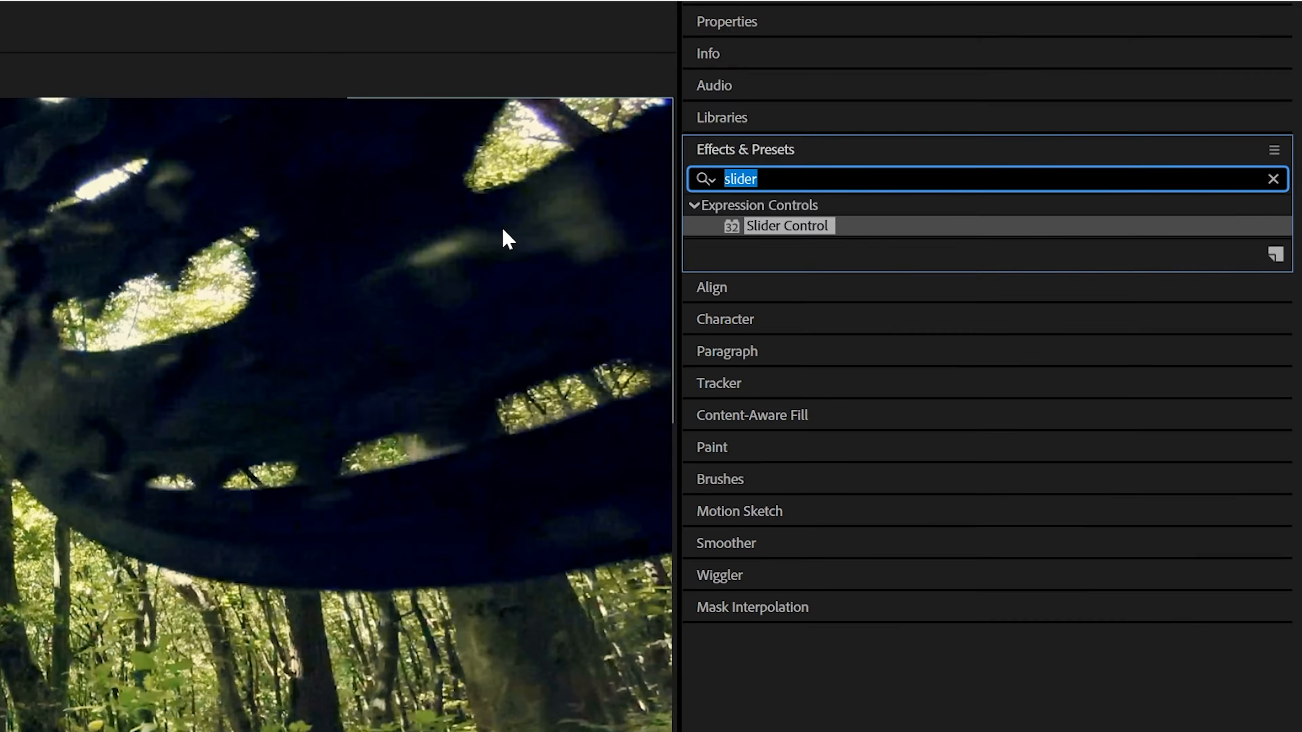
{"action": "type", "text": "glow"}
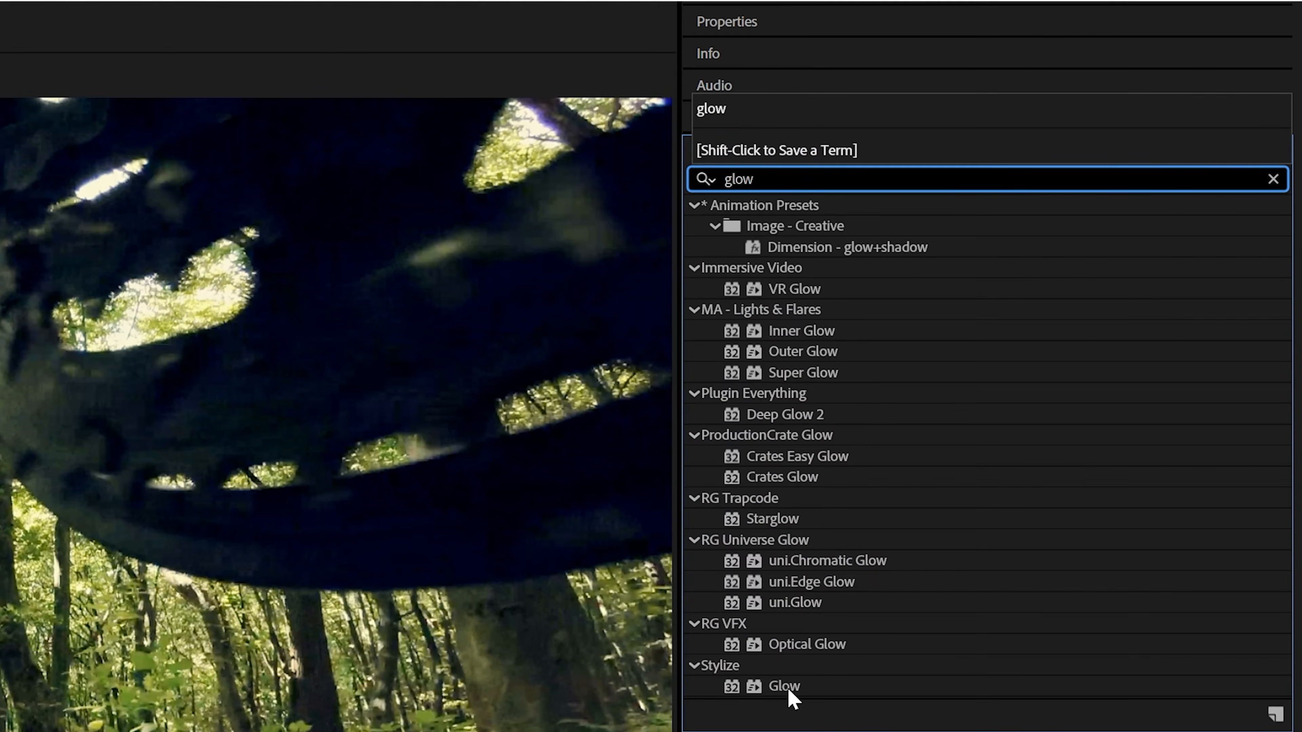
{"action": "left_click_drag", "start_coordinate": [787, 687], "coordinate": [678, 614]}
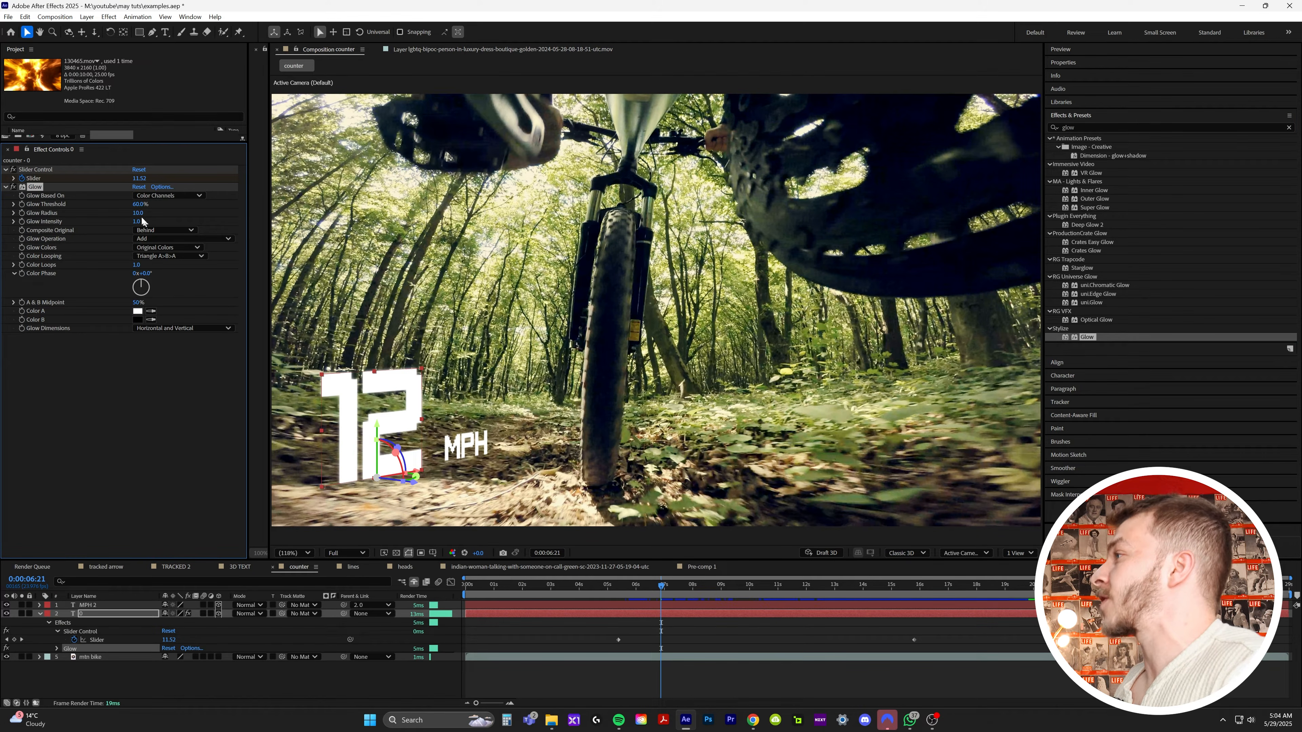
{"action": "left_click_drag", "start_coordinate": [136, 213], "coordinate": [154, 212]}
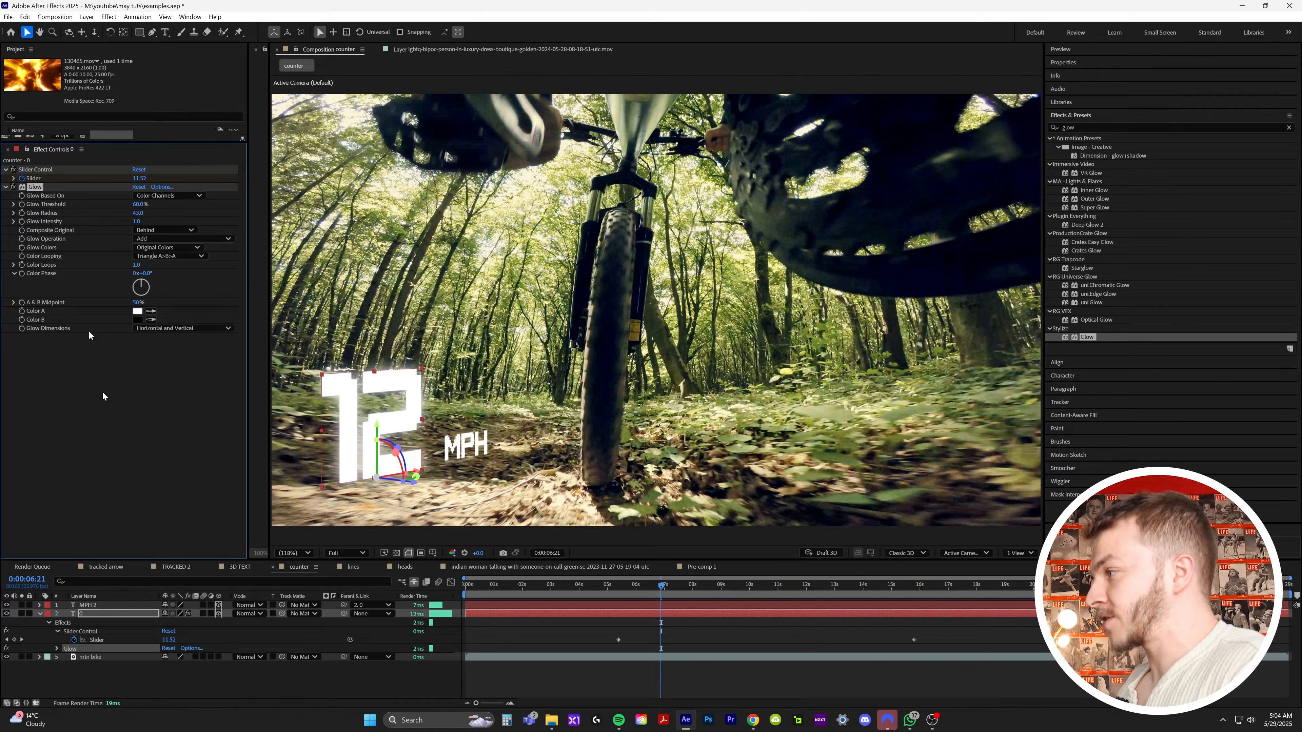
Paste the Glow effect onto the MPH 2 layer and scrub through the animation.
{"action": "left_click", "coordinate": [98, 606]}
{"action": "key", "text": "ctrl+v"}
{"action": "left_click_drag", "start_coordinate": [623, 590], "coordinate": [824, 593]}
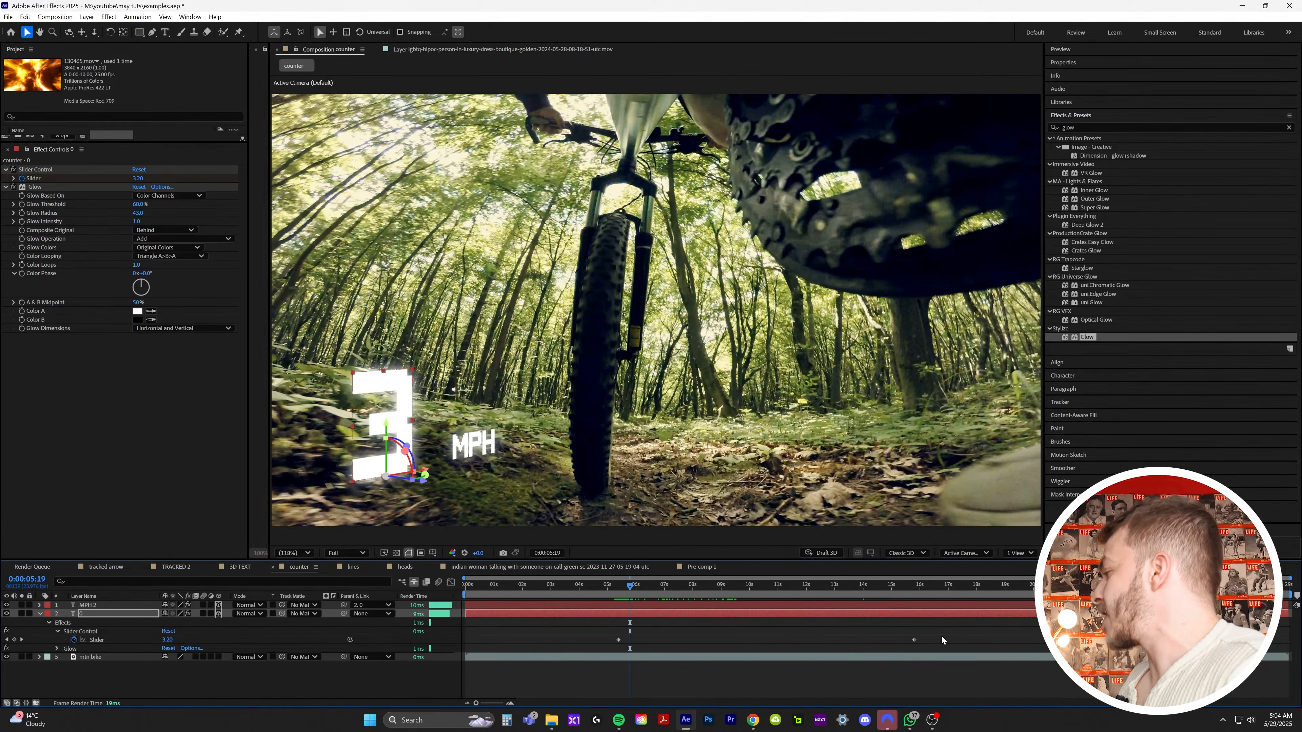
Apply Easy Ease to both Slider keyframes of the 0 layer.
{"action": "left_click_drag", "start_coordinate": [943, 633], "coordinate": [600, 655]}
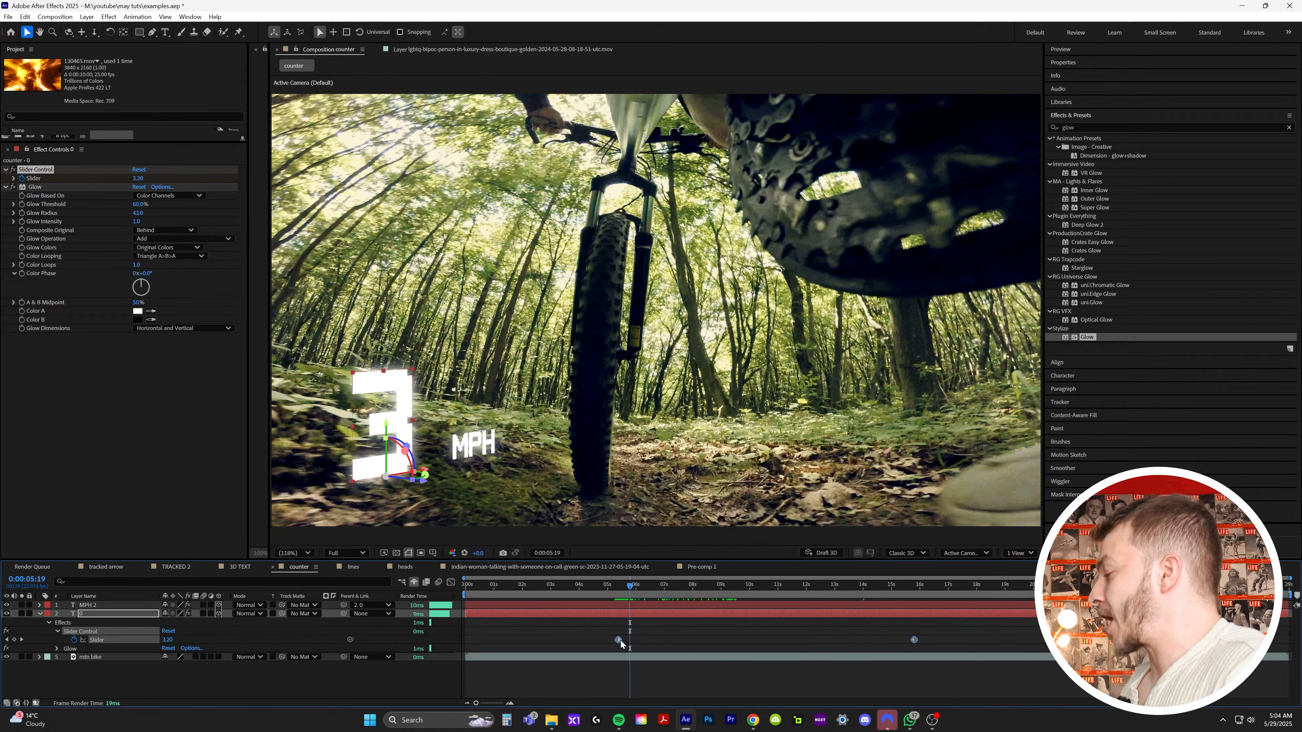
{"action": "right_click", "coordinate": [618, 640]}
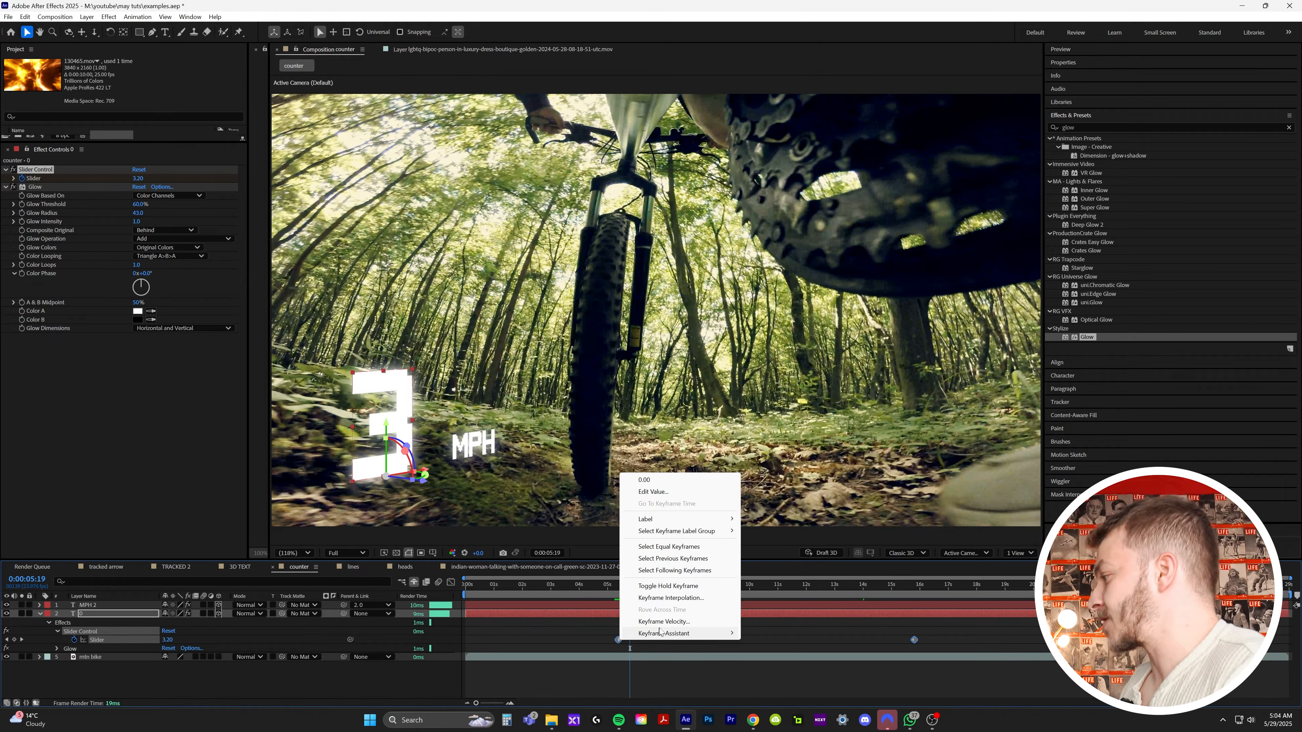
{"action": "mouse_move", "coordinate": [661, 632]}
{"action": "left_click", "coordinate": [750, 514]}
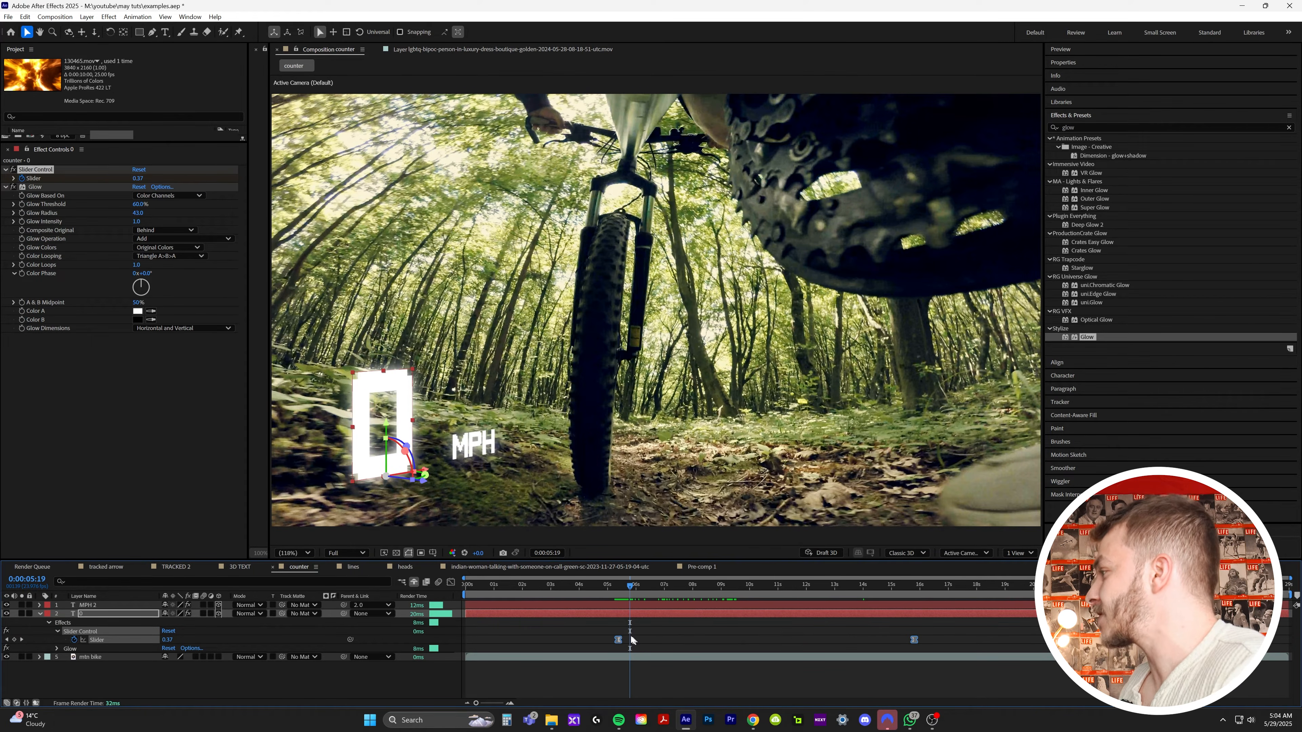
Reshape the speed curve of the counter's eased Slider keyframes in the Graph Editor and check the timing.
{"action": "left_click", "coordinate": [450, 583]}
{"action": "left_click_drag", "start_coordinate": [651, 682], "coordinate": [693, 679]}
{"action": "left_click_drag", "start_coordinate": [628, 605], "coordinate": [778, 605]}
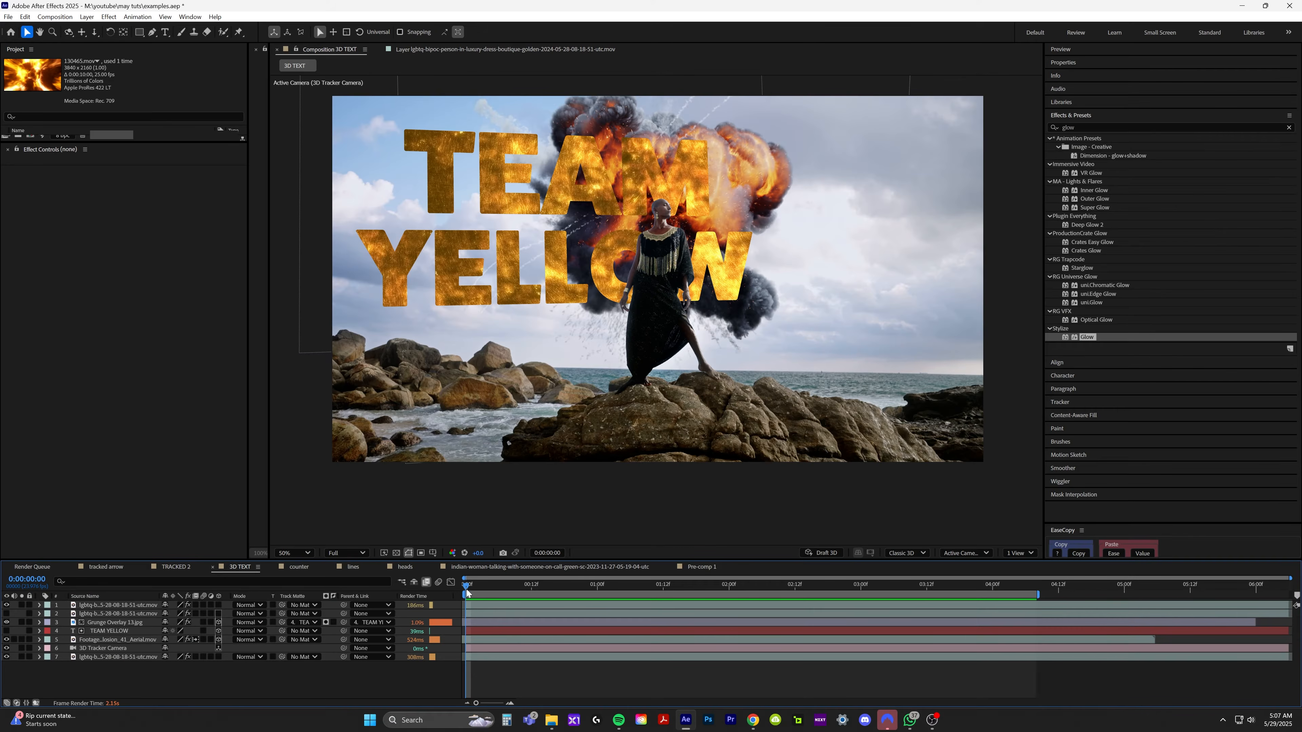
Scrub through the 3D TEXT composition to examine the finished TEAM YELLOW title example.
{"action": "left_click_drag", "start_coordinate": [467, 589], "coordinate": [722, 601]}
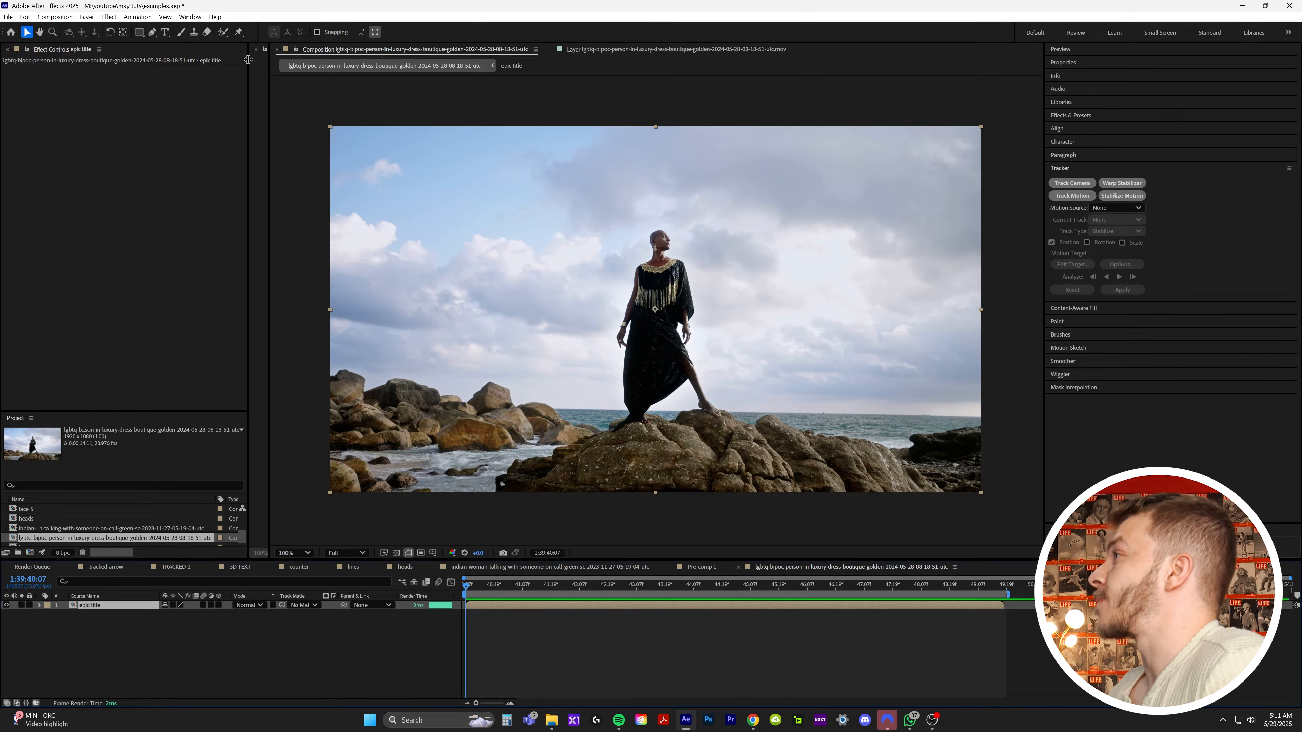
Isolate the woman in the epic title layer with the Roto Brush, check the matte across the clip and freeze it.
{"action": "left_click", "coordinate": [224, 33]}
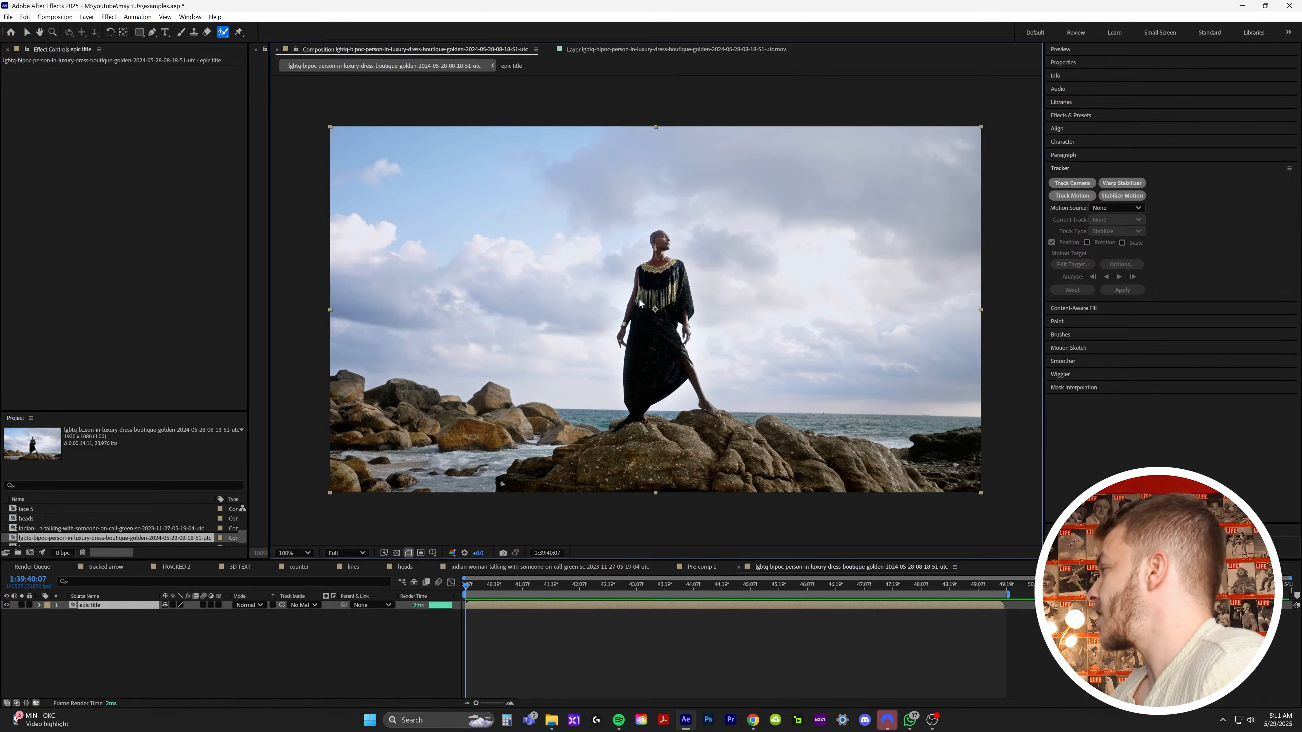
{"action": "double_click", "coordinate": [615, 300]}
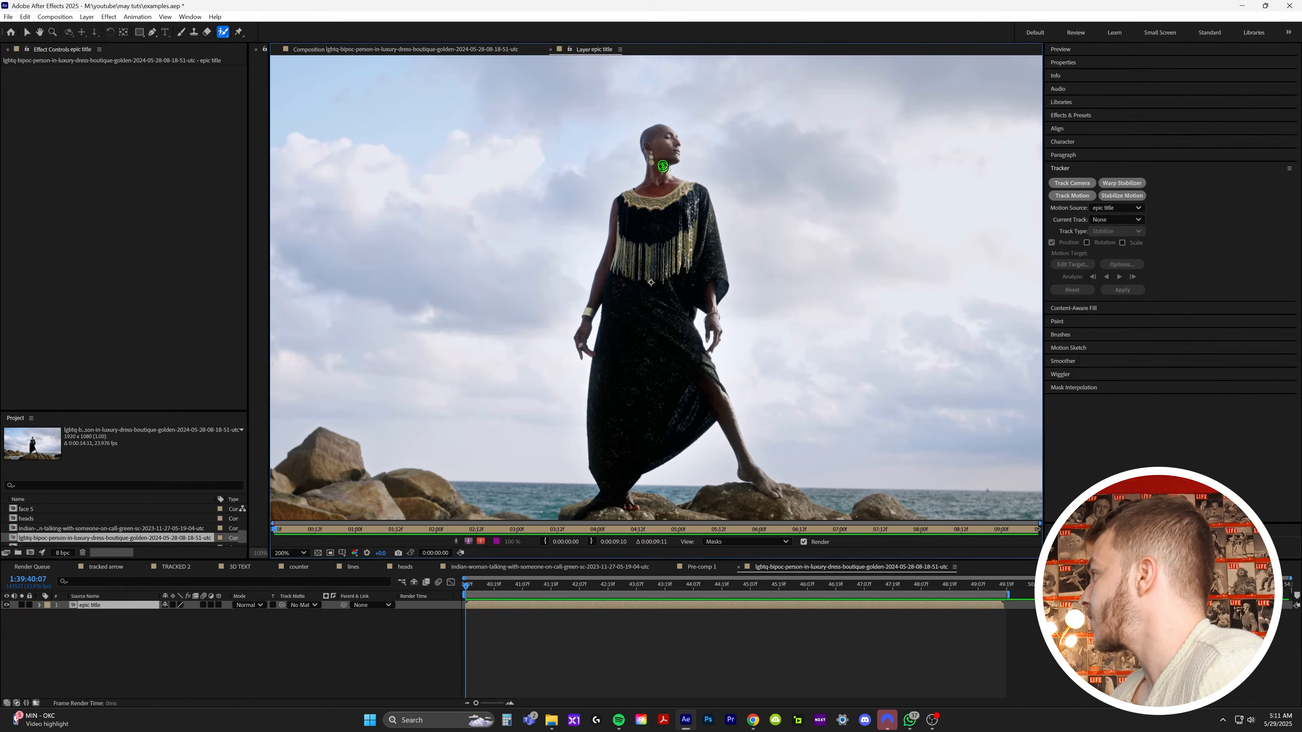
{"action": "left_click_drag", "start_coordinate": [597, 343], "coordinate": [641, 231]}
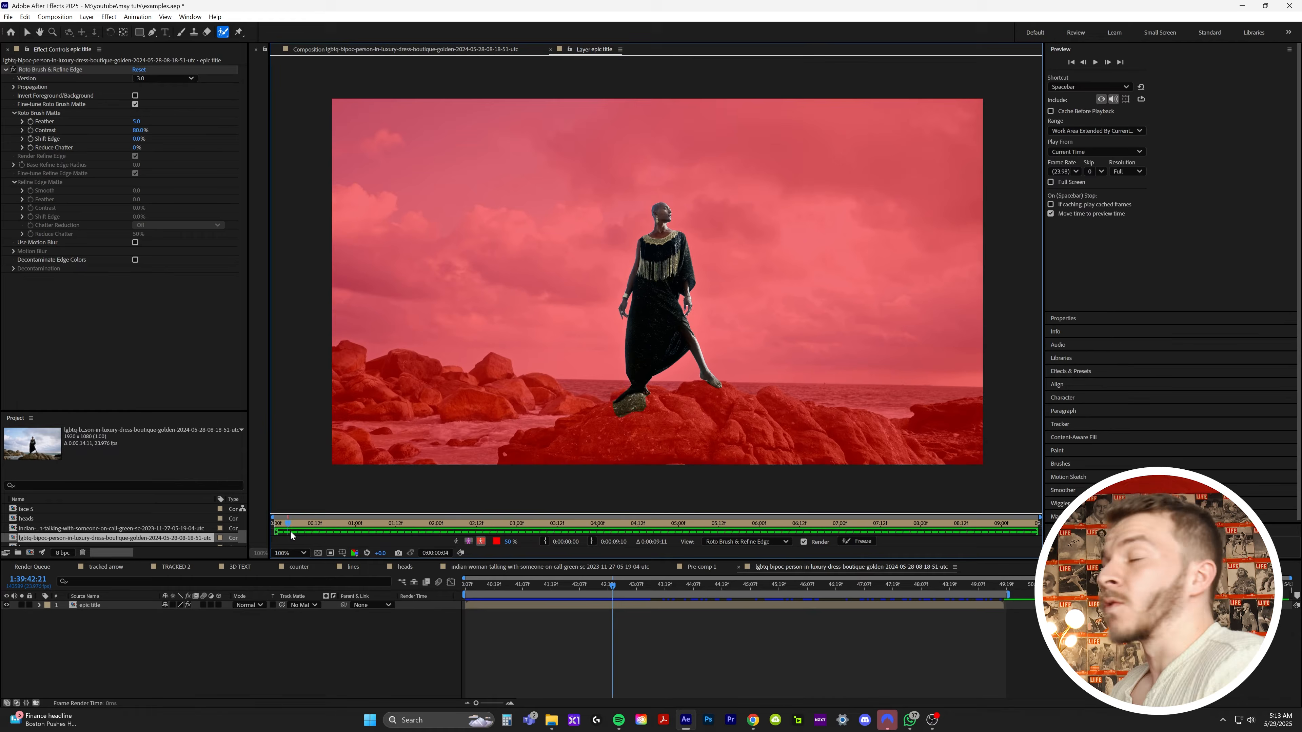
{"action": "left_click_drag", "start_coordinate": [290, 532], "coordinate": [607, 539]}
{"action": "left_click", "coordinate": [864, 542]}
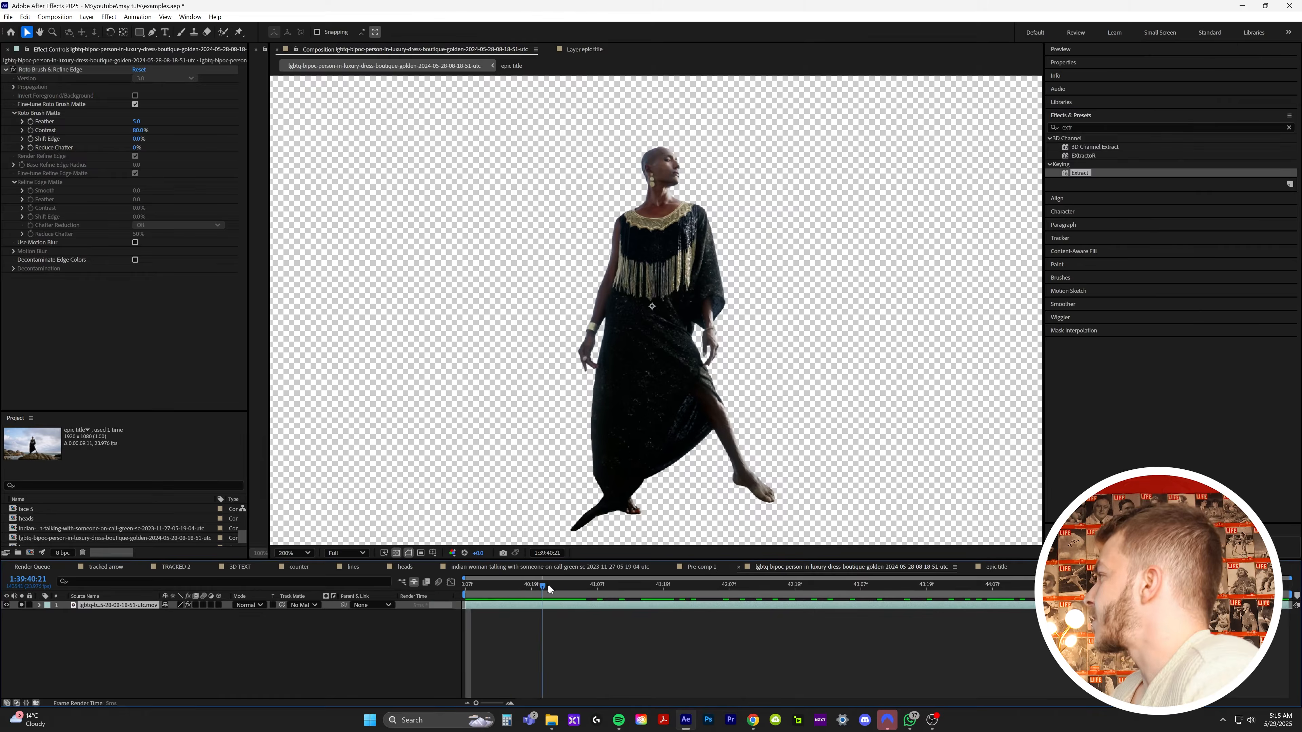
Duplicate the cut-out layer and remove the Roto Brush & Refine Edge effect from the lower copy.
{"action": "left_click_drag", "start_coordinate": [548, 588], "coordinate": [454, 616]}
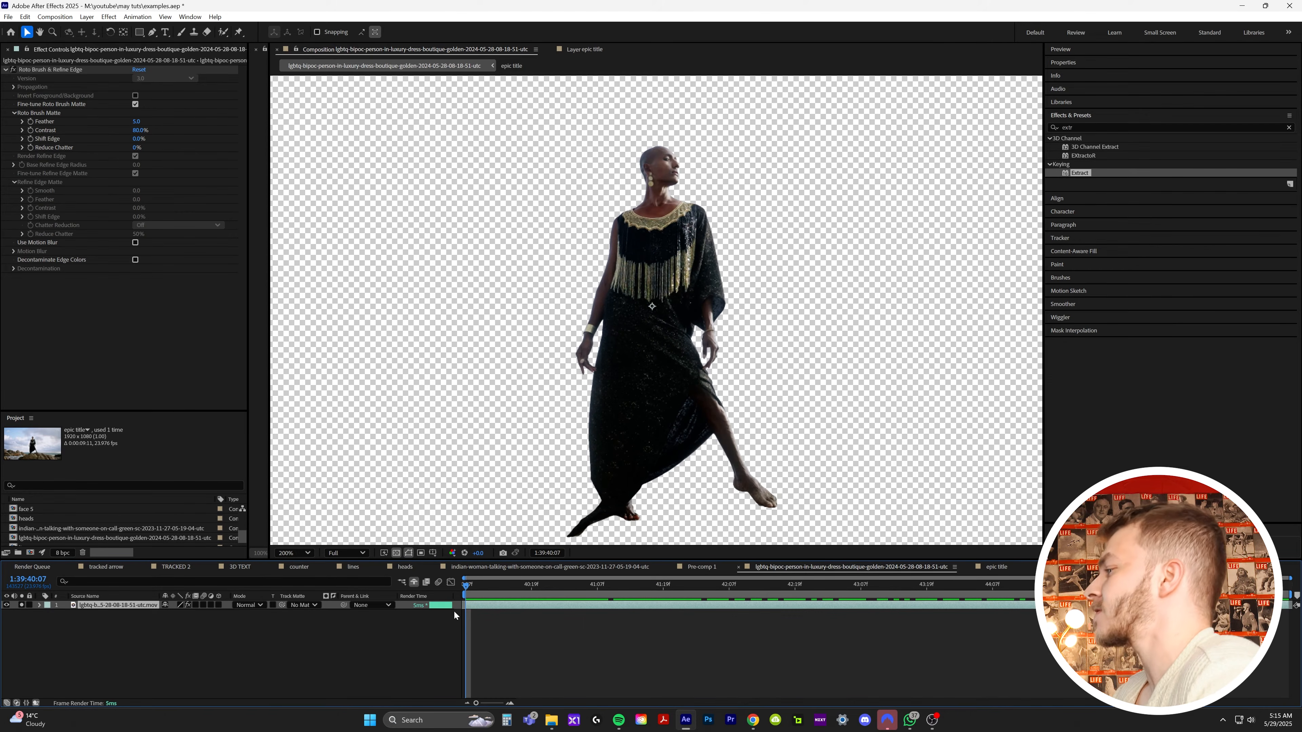
{"action": "key", "text": "ctrl+d"}
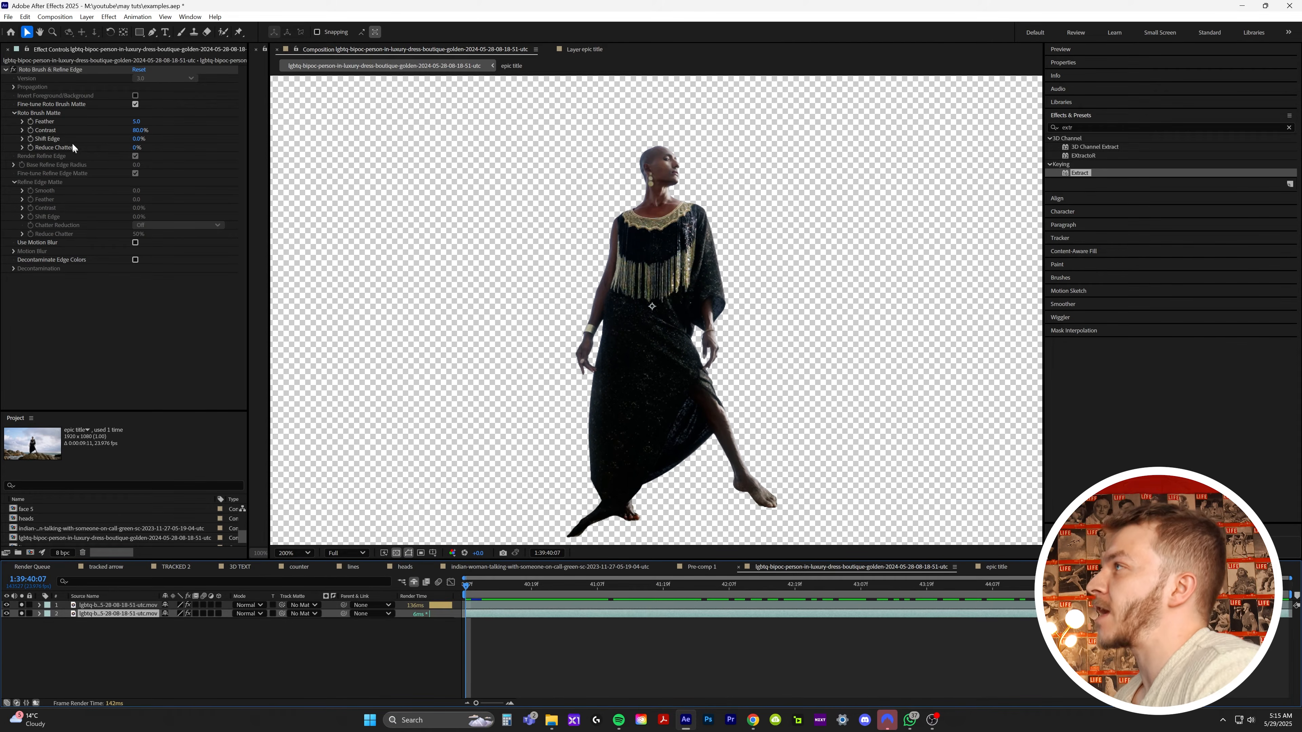
{"action": "left_click", "coordinate": [48, 67]}
{"action": "key", "text": "Delete"}
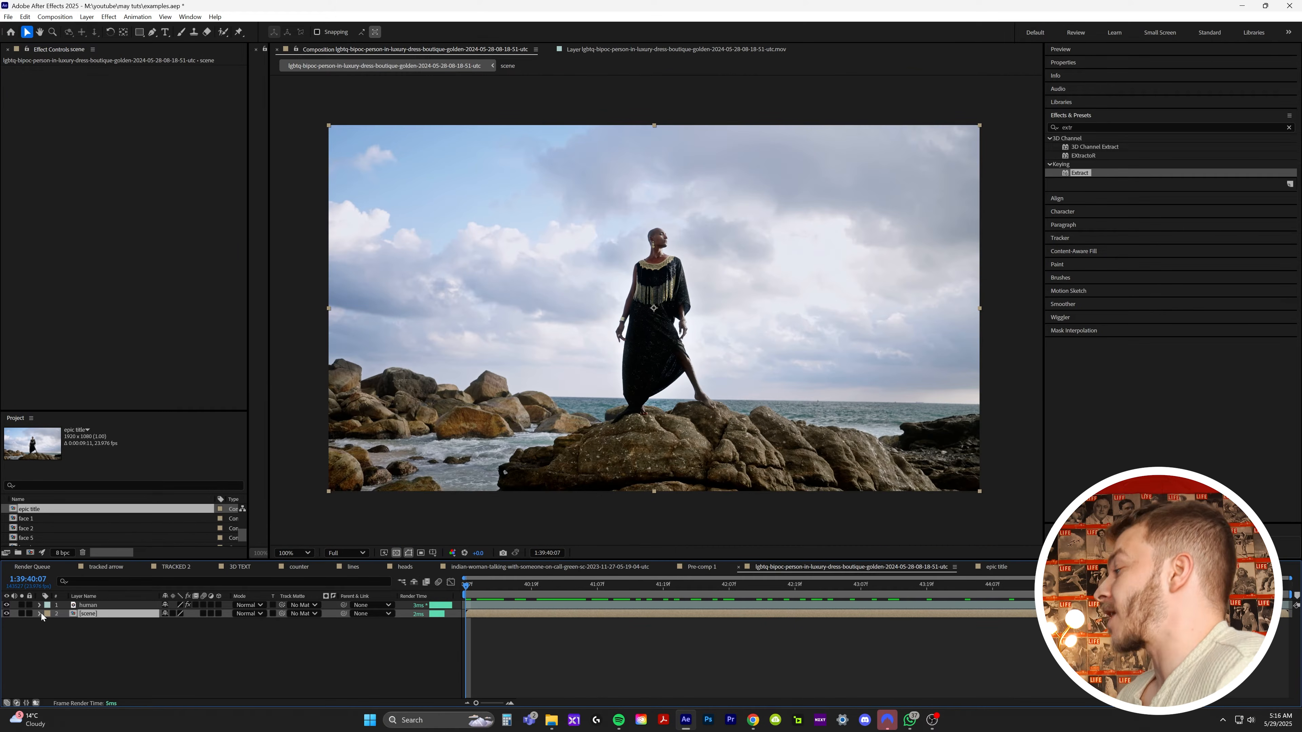
Run the 3D Camera Tracker on the scene layer and scrub through the solved track points.
{"action": "left_click_drag", "start_coordinate": [485, 583], "coordinate": [532, 631]}
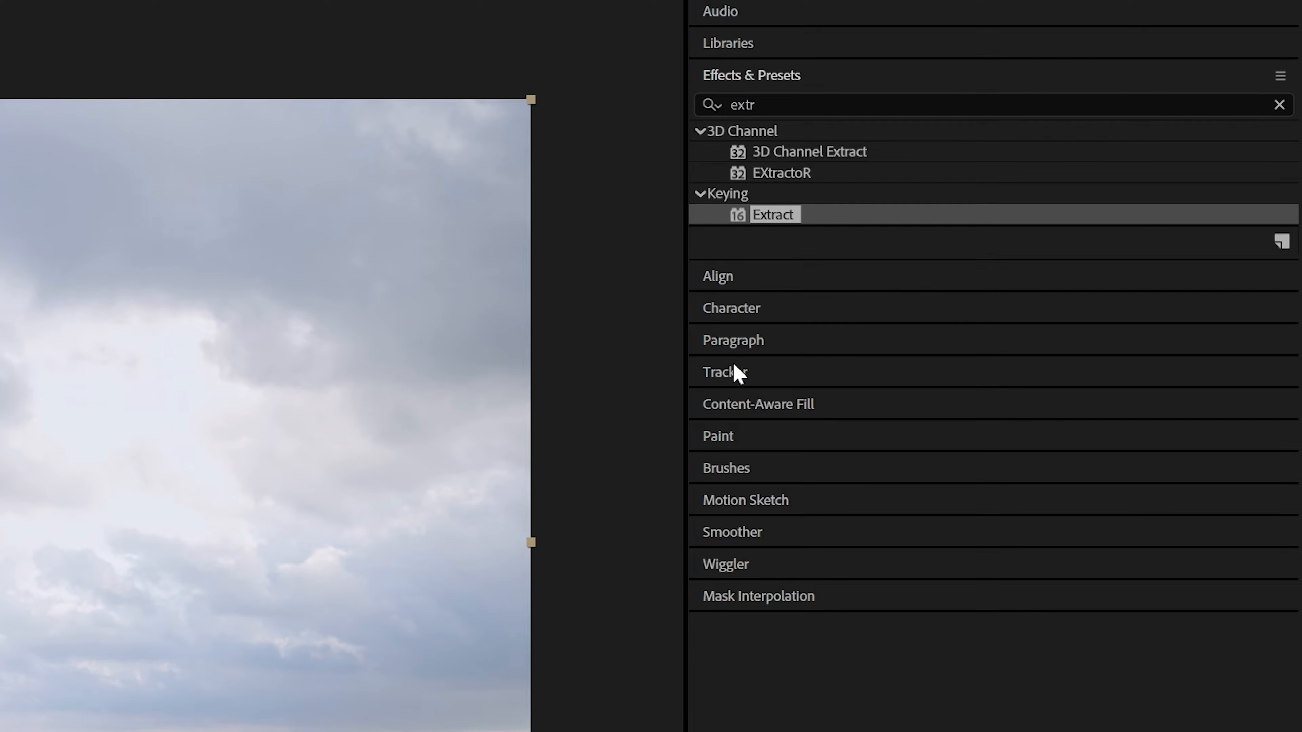
{"action": "left_click", "coordinate": [733, 373]}
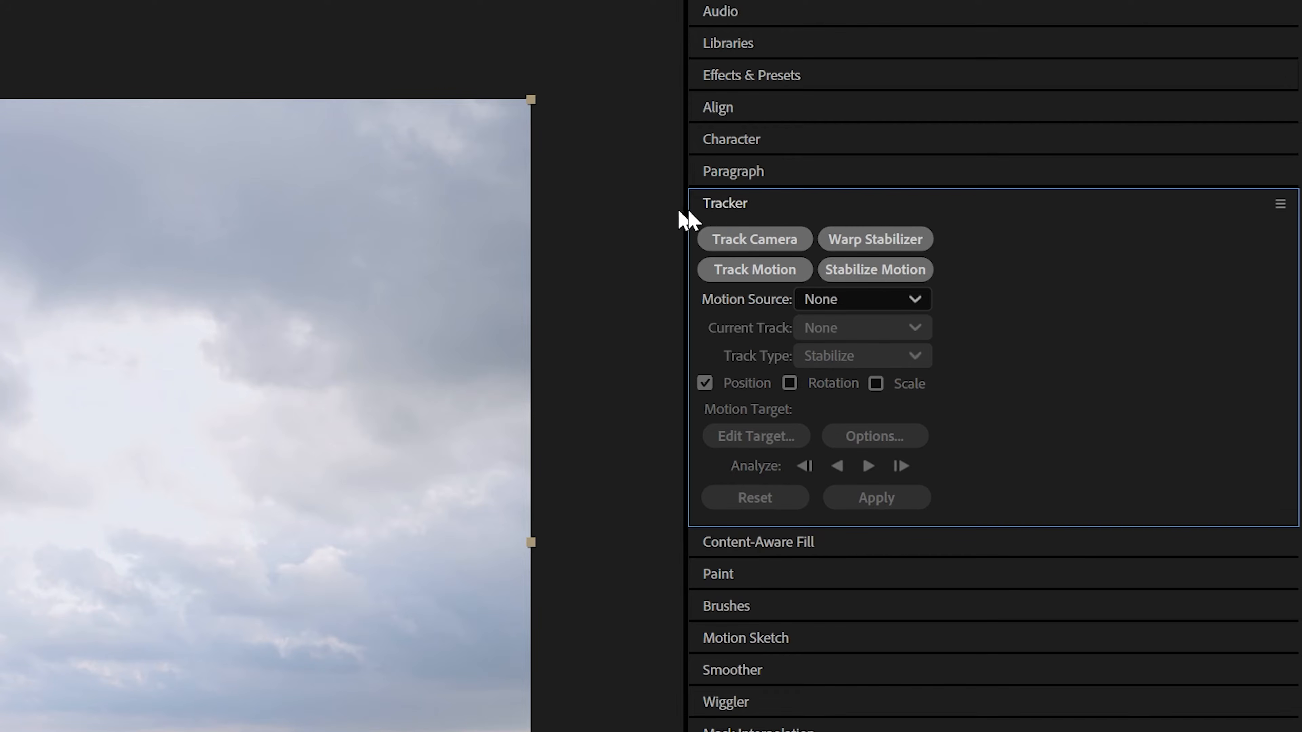
{"action": "left_click", "coordinate": [753, 241]}
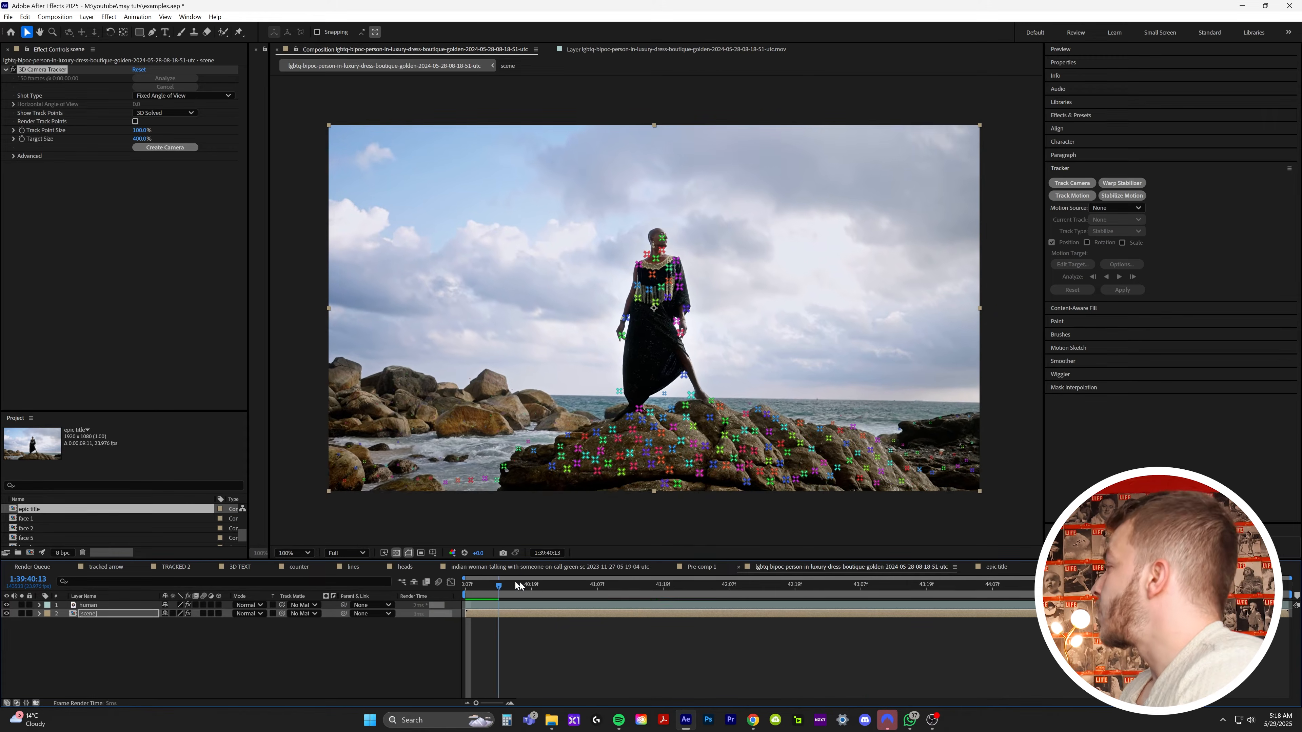
{"action": "left_click_drag", "start_coordinate": [642, 597], "coordinate": [932, 594]}
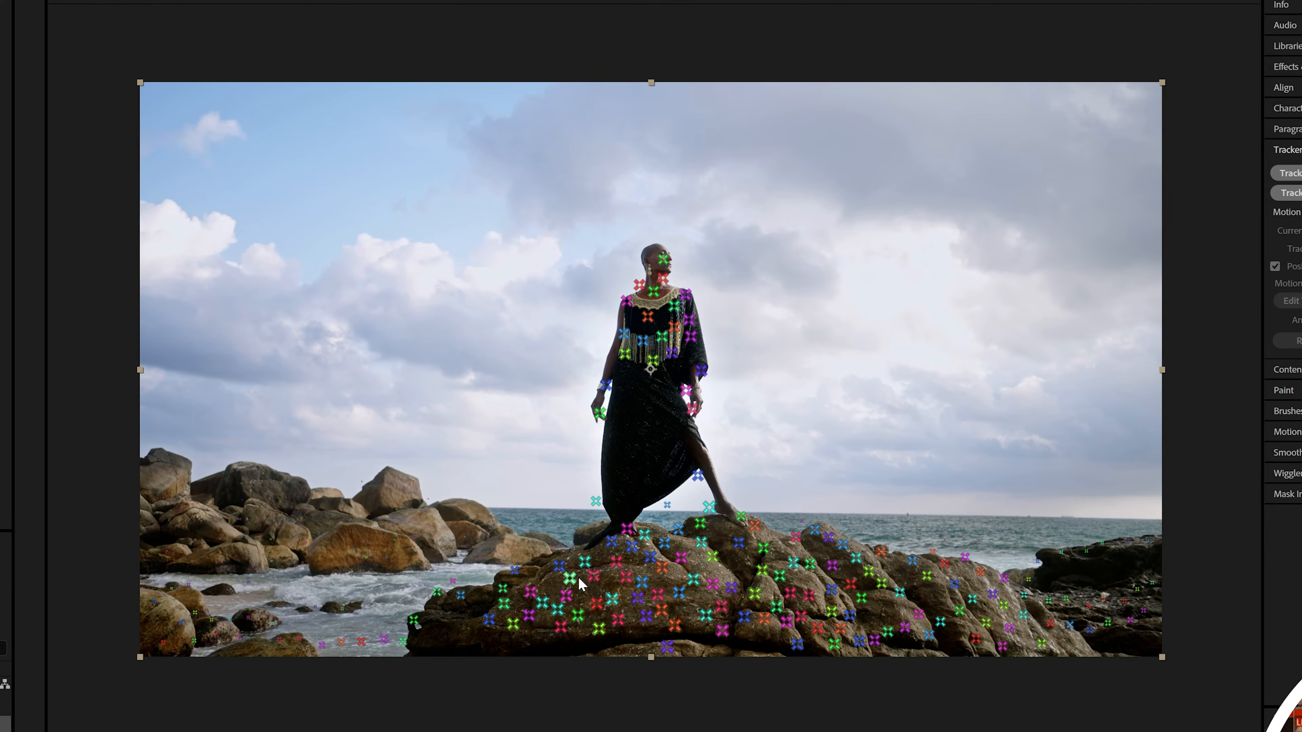
Create a text and camera from a track point by the woman's feet and place the Text layer below the human layer.
{"action": "right_click", "coordinate": [623, 552]}
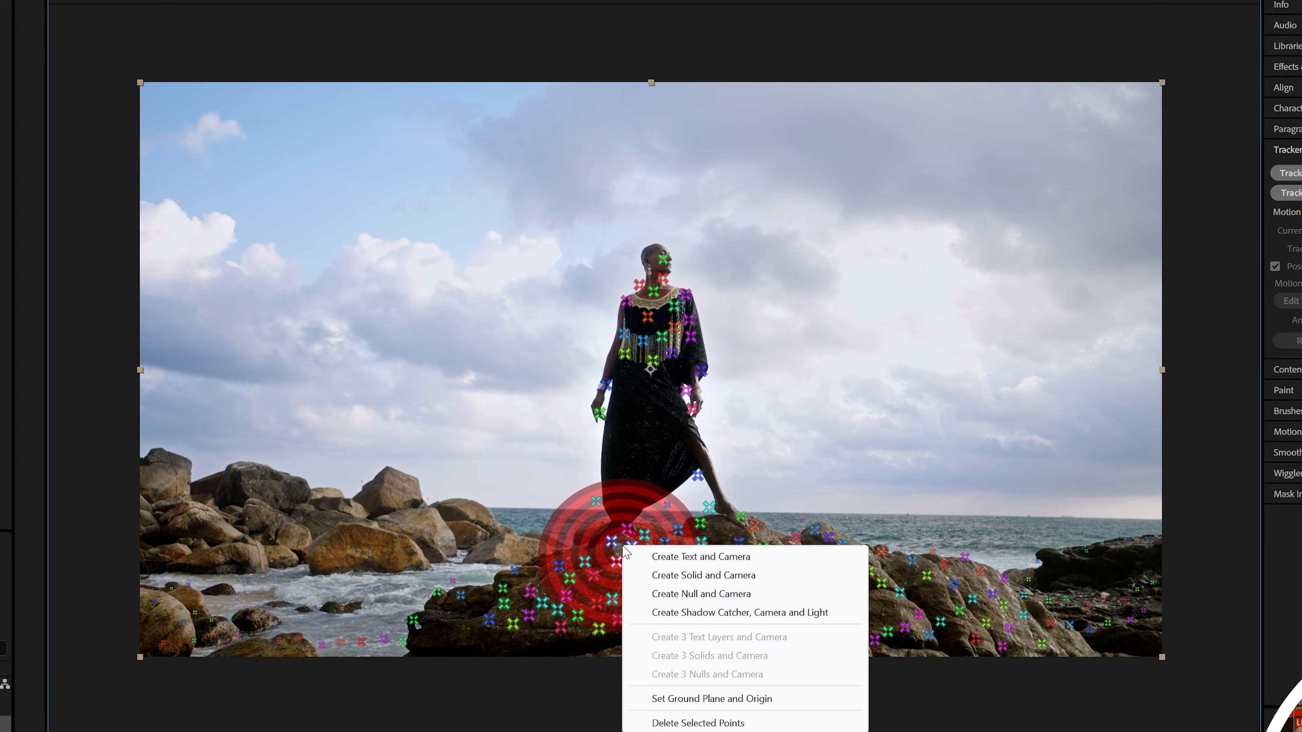
{"action": "left_click", "coordinate": [723, 558]}
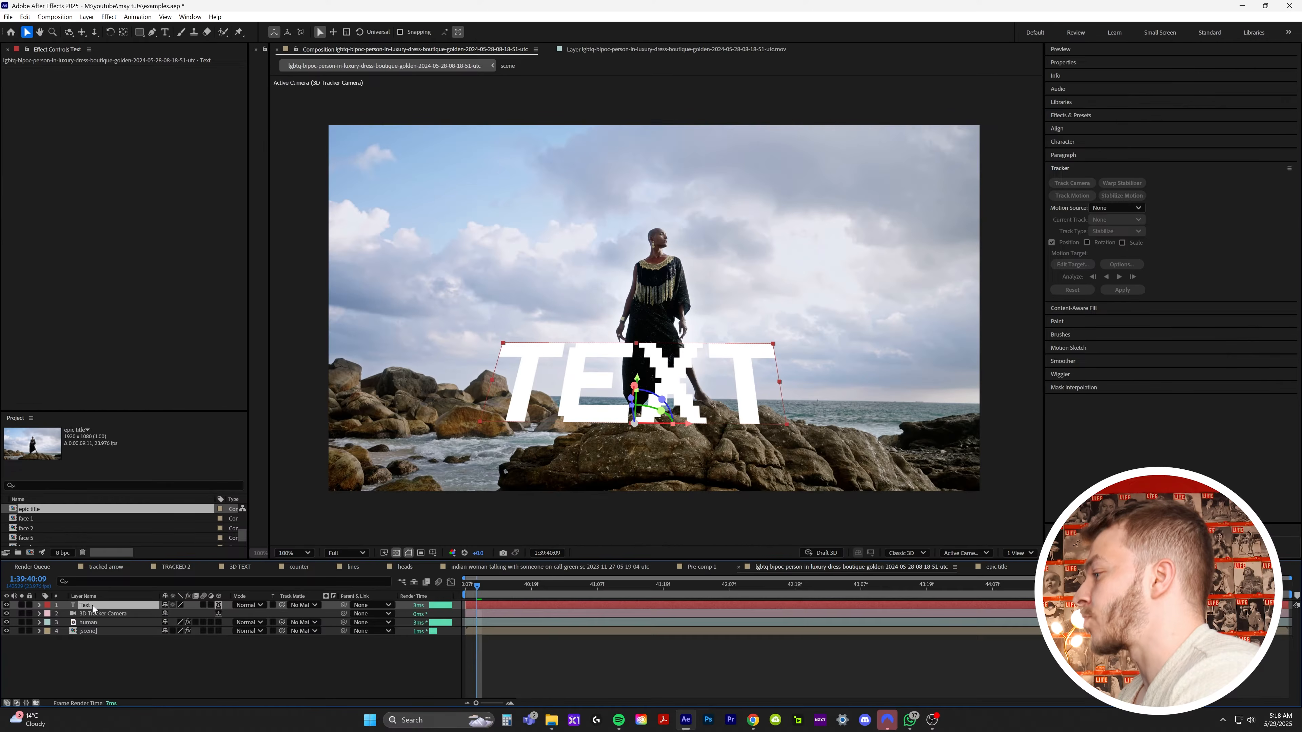
{"action": "left_click_drag", "start_coordinate": [93, 605], "coordinate": [100, 627]}
Reposition the 3D text behind the woman, checking its placement along the clip.
{"action": "left_click_drag", "start_coordinate": [642, 400], "coordinate": [627, 441]}
{"action": "left_click_drag", "start_coordinate": [479, 587], "coordinate": [959, 589]}
{"action": "left_click_drag", "start_coordinate": [637, 409], "coordinate": [623, 402]}
{"action": "left_click_drag", "start_coordinate": [959, 588], "coordinate": [619, 591]}
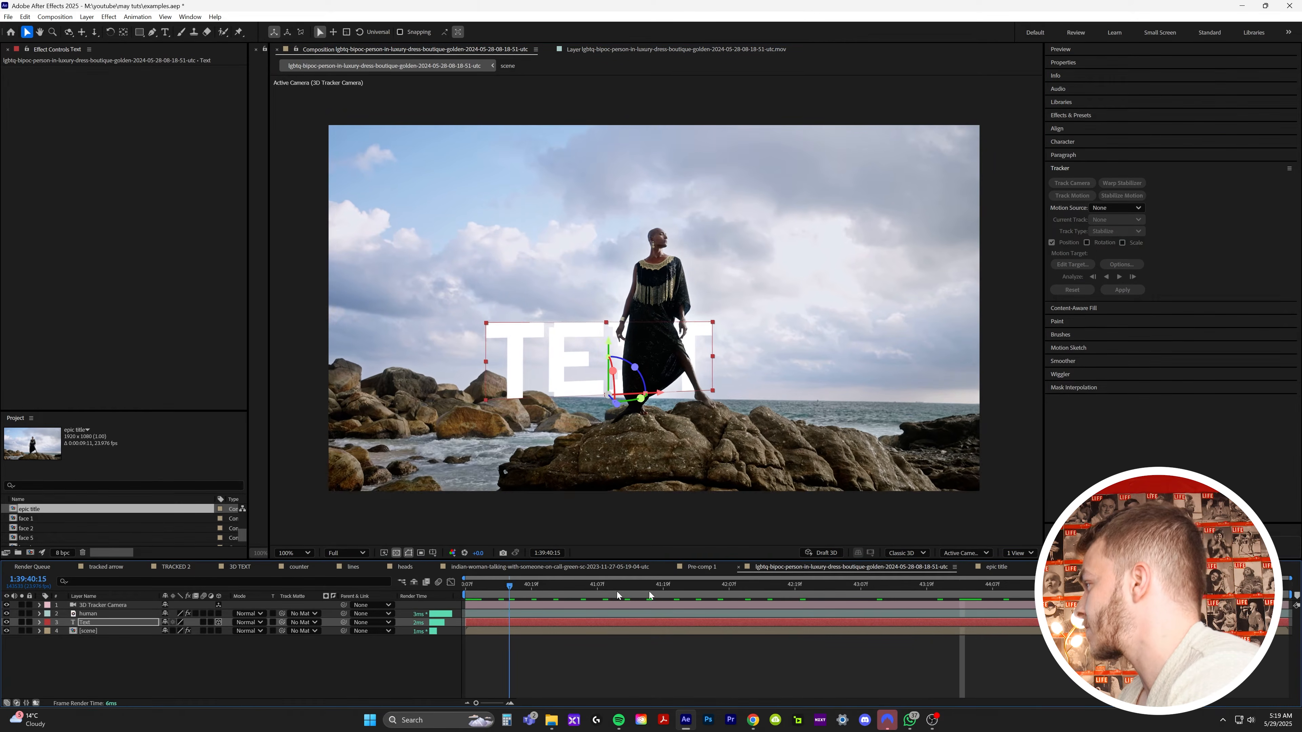
Enlarge the text to 204 px and replace its wording with TEAM YELLOW on two lines.
{"action": "left_click", "coordinate": [1062, 142]}
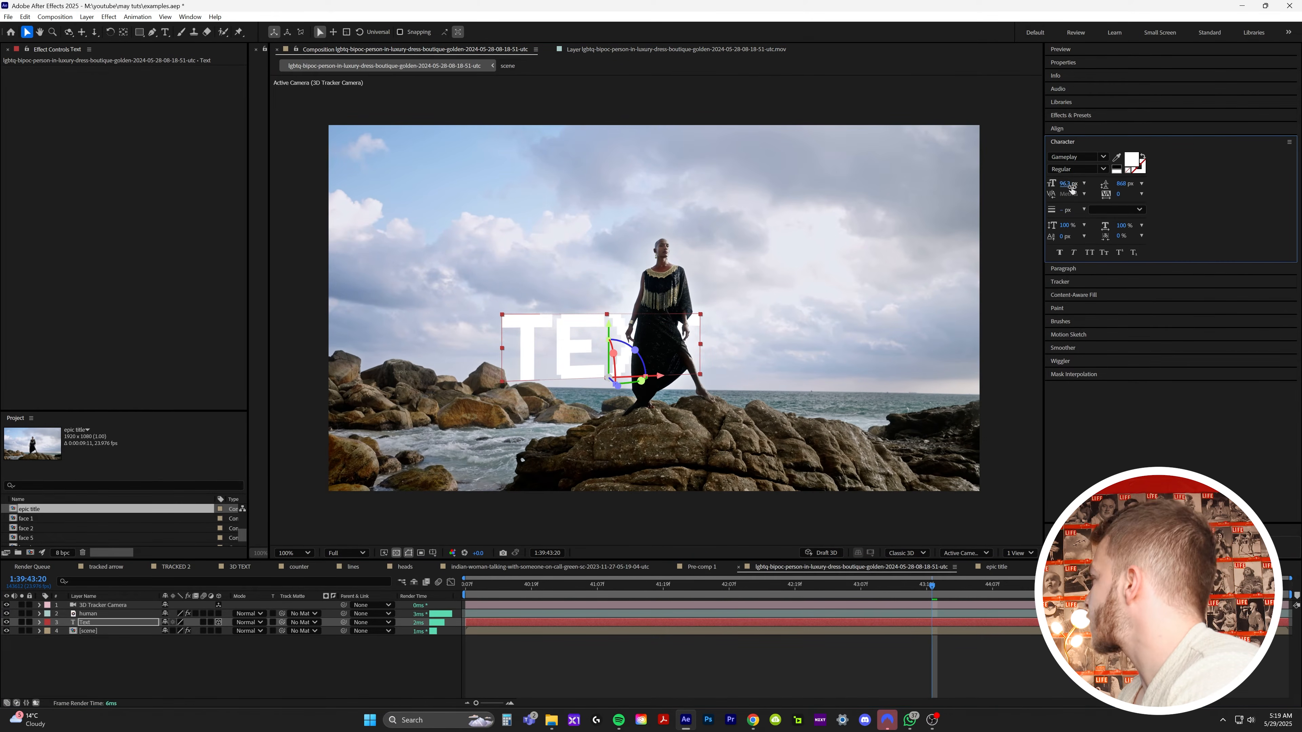
{"action": "left_click_drag", "start_coordinate": [1069, 188], "coordinate": [1123, 188]}
{"action": "left_click_drag", "start_coordinate": [684, 586], "coordinate": [1102, 590]}
{"action": "double_click", "coordinate": [736, 334]}
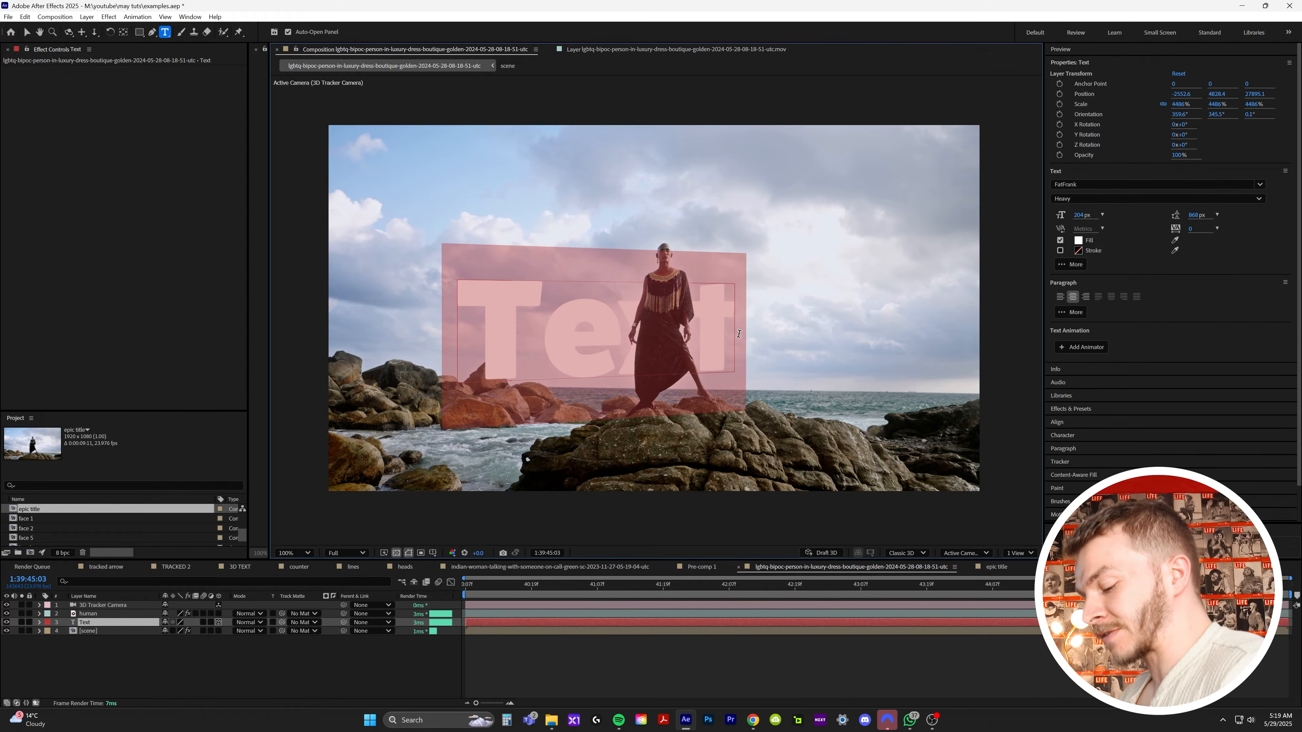
{"action": "type", "text": "TEAM"}
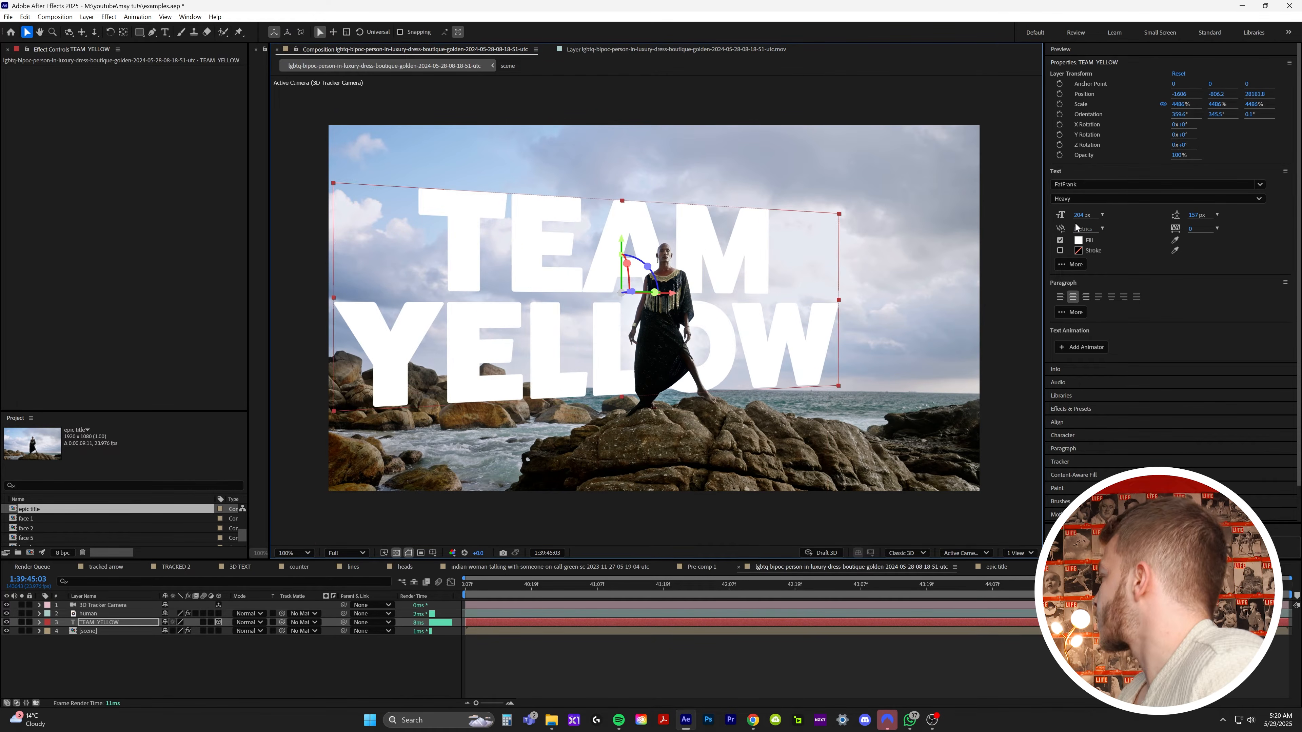
Set the TEAM YELLOW title's font size to 139 px and its leading to 123 px.
{"action": "left_click_drag", "start_coordinate": [1079, 216], "coordinate": [1055, 217]}
{"action": "left_click_drag", "start_coordinate": [1043, 333], "coordinate": [943, 339]}
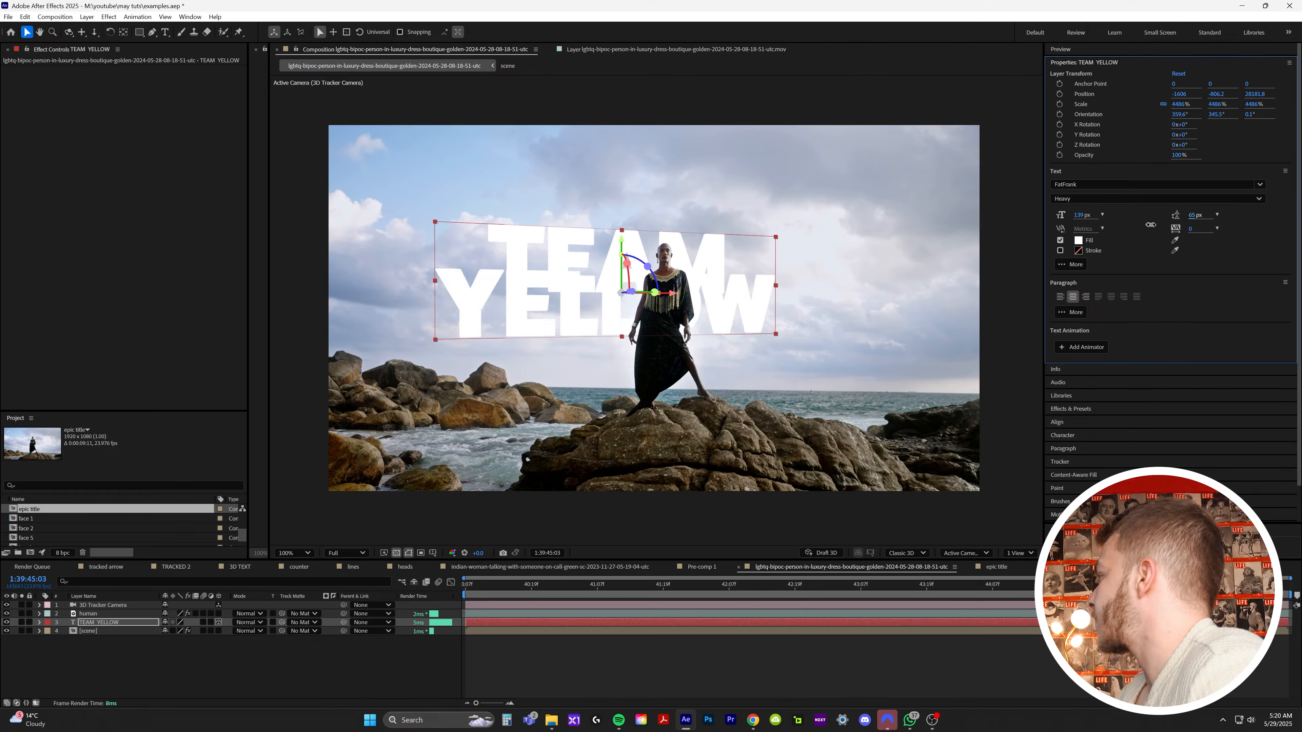
{"action": "left_click_drag", "start_coordinate": [1151, 225], "coordinate": [1167, 223]}
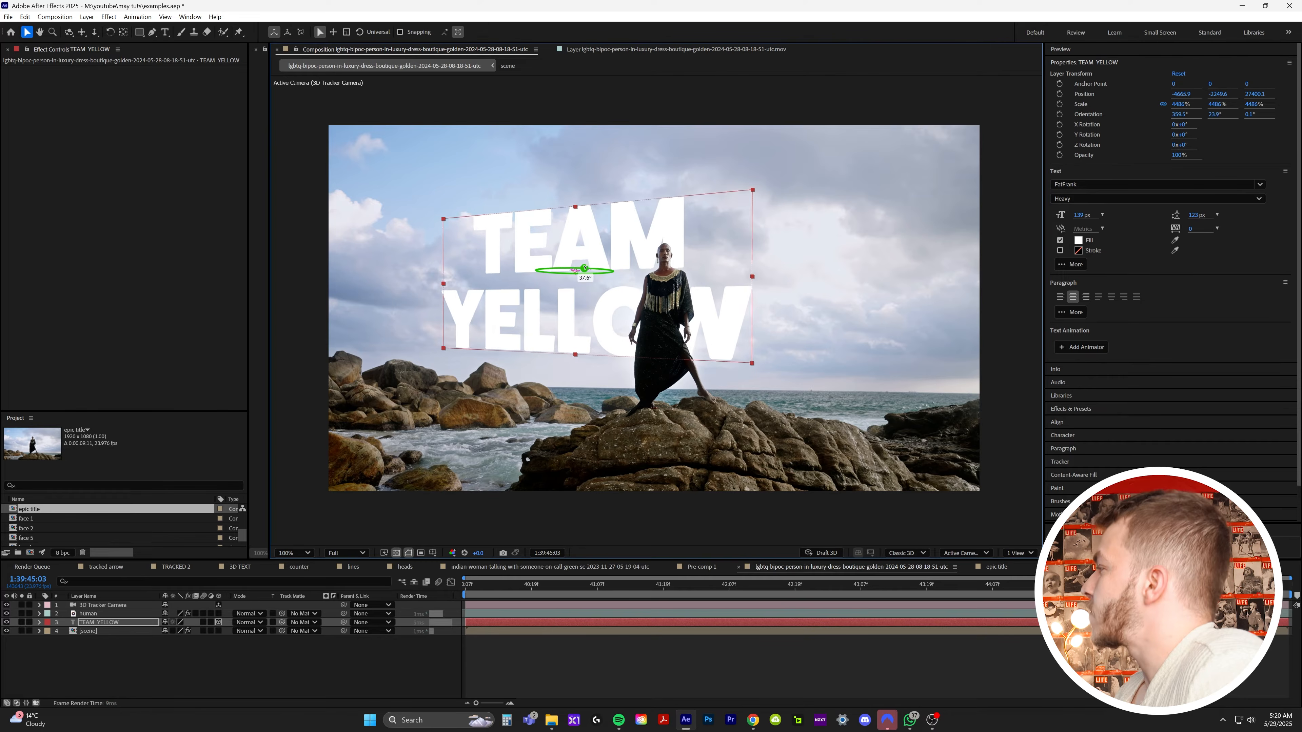
Rotate the title in 3D to an orientation of about 359.6°, 336.7°, 359.1° and preview it against the footage.
{"action": "left_click_drag", "start_coordinate": [599, 271], "coordinate": [600, 246]}
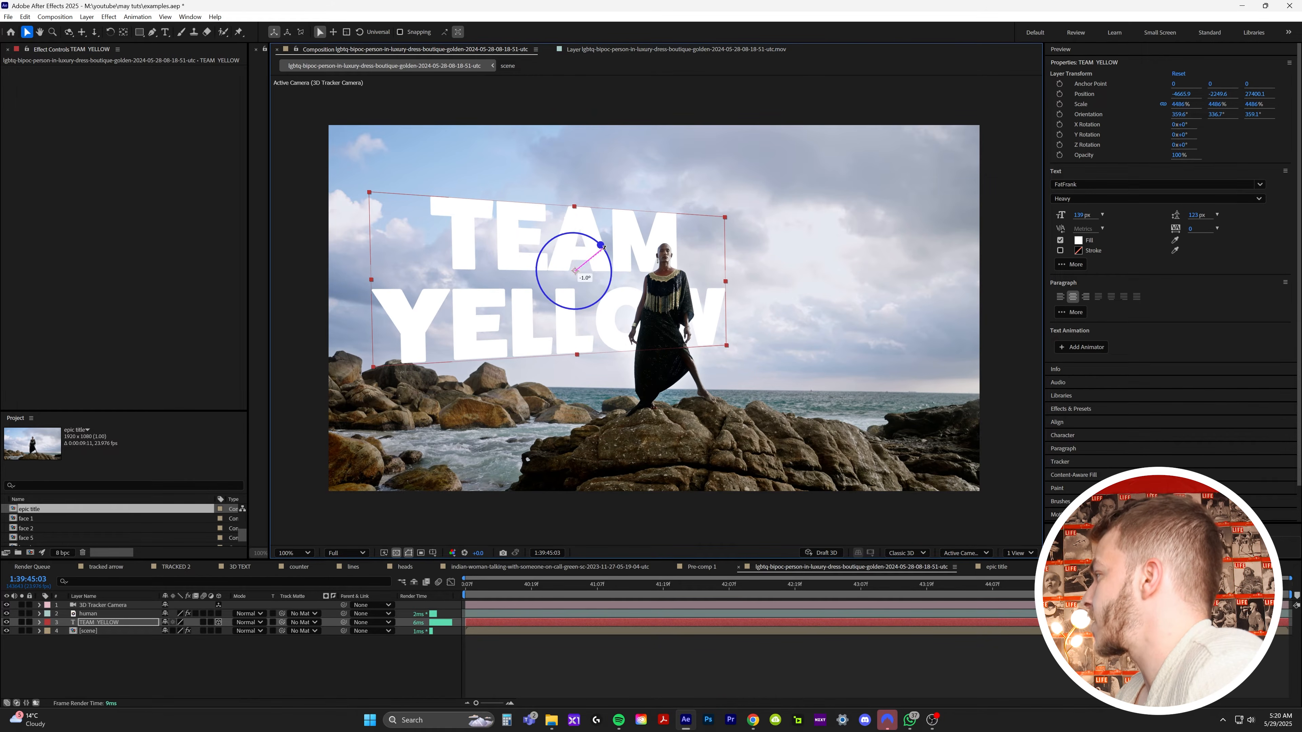
{"action": "key", "text": "space"}
{"action": "left_click", "coordinate": [645, 684]}
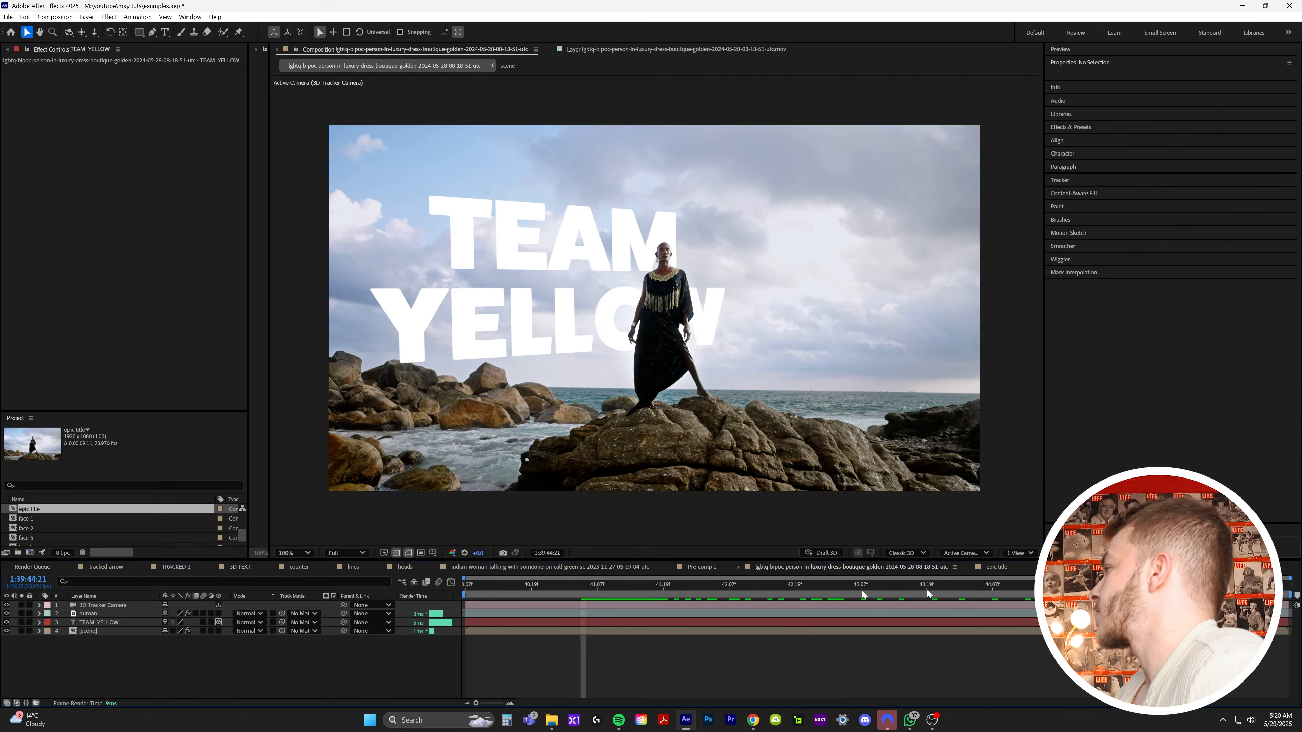
{"action": "left_click_drag", "start_coordinate": [408, 595], "coordinate": [518, 652]}
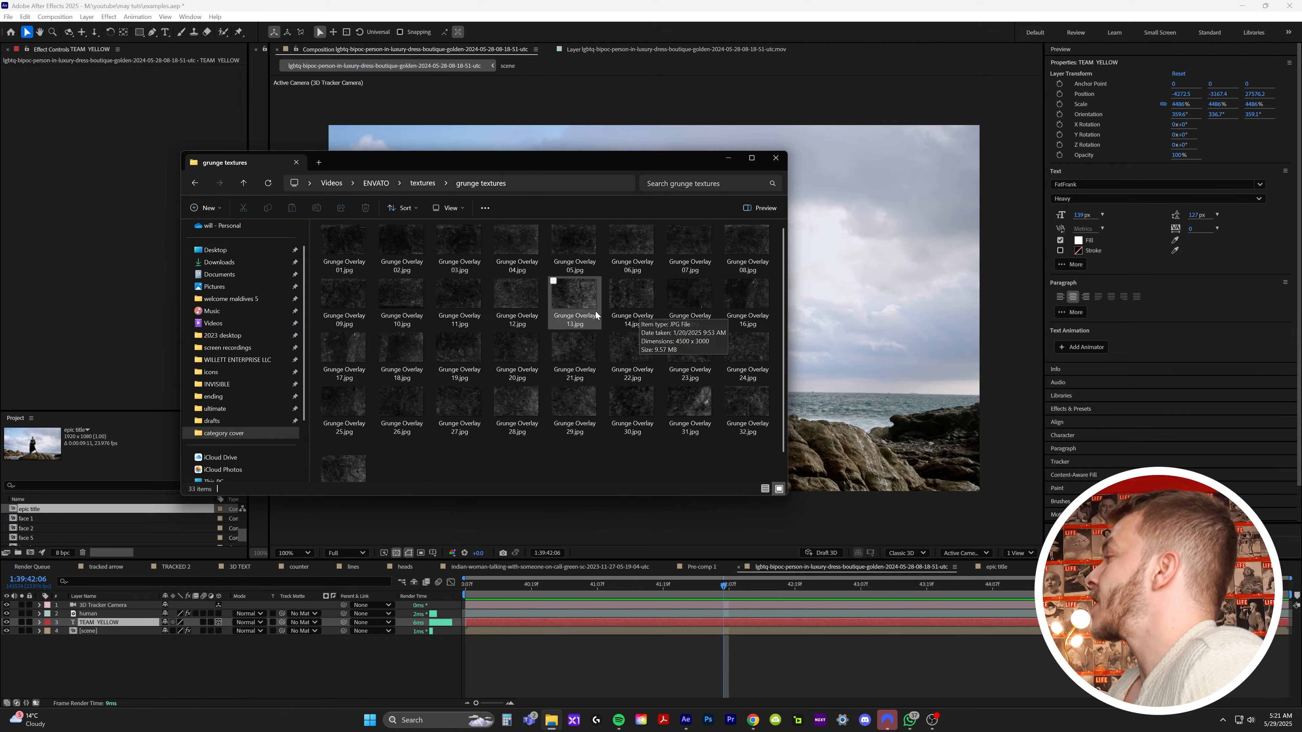
Bring Grunge Overlay 14.jpg from the grunge textures folder into the composition and make it a 3D layer.
{"action": "left_click", "coordinate": [635, 310]}
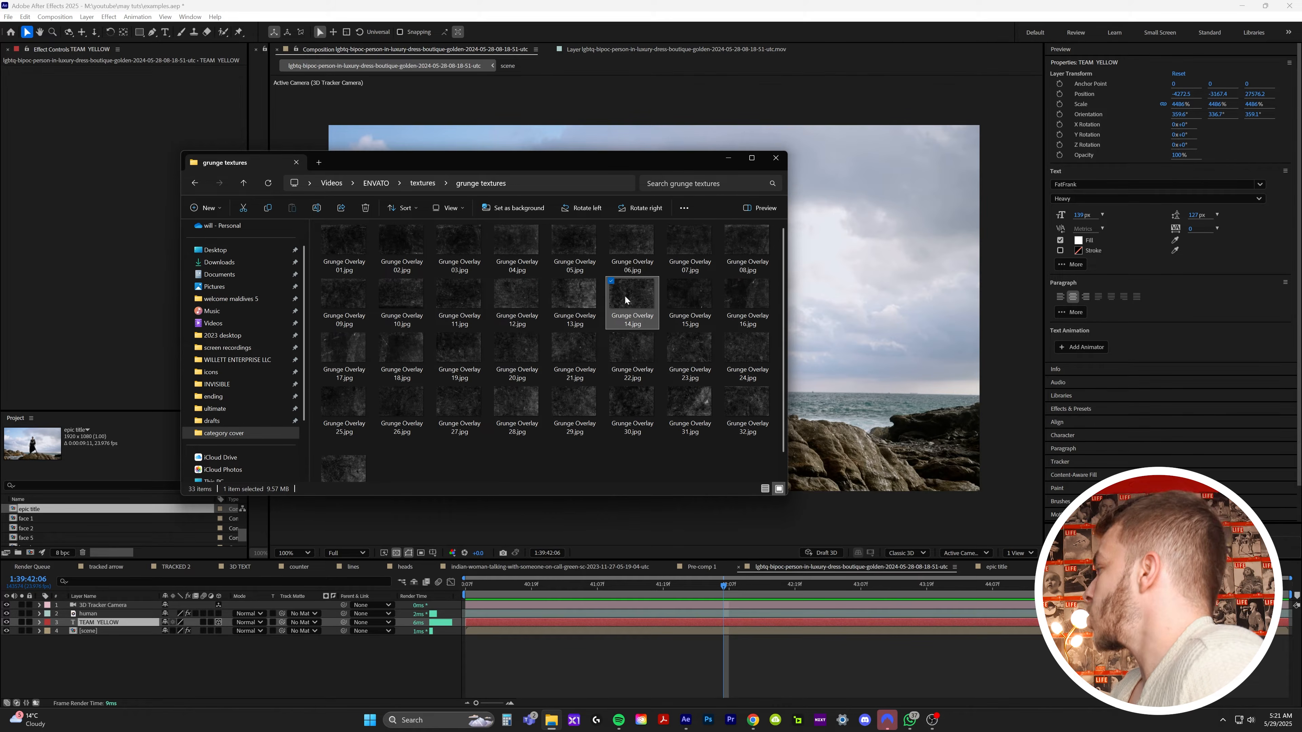
{"action": "left_click_drag", "start_coordinate": [625, 299], "coordinate": [607, 642]}
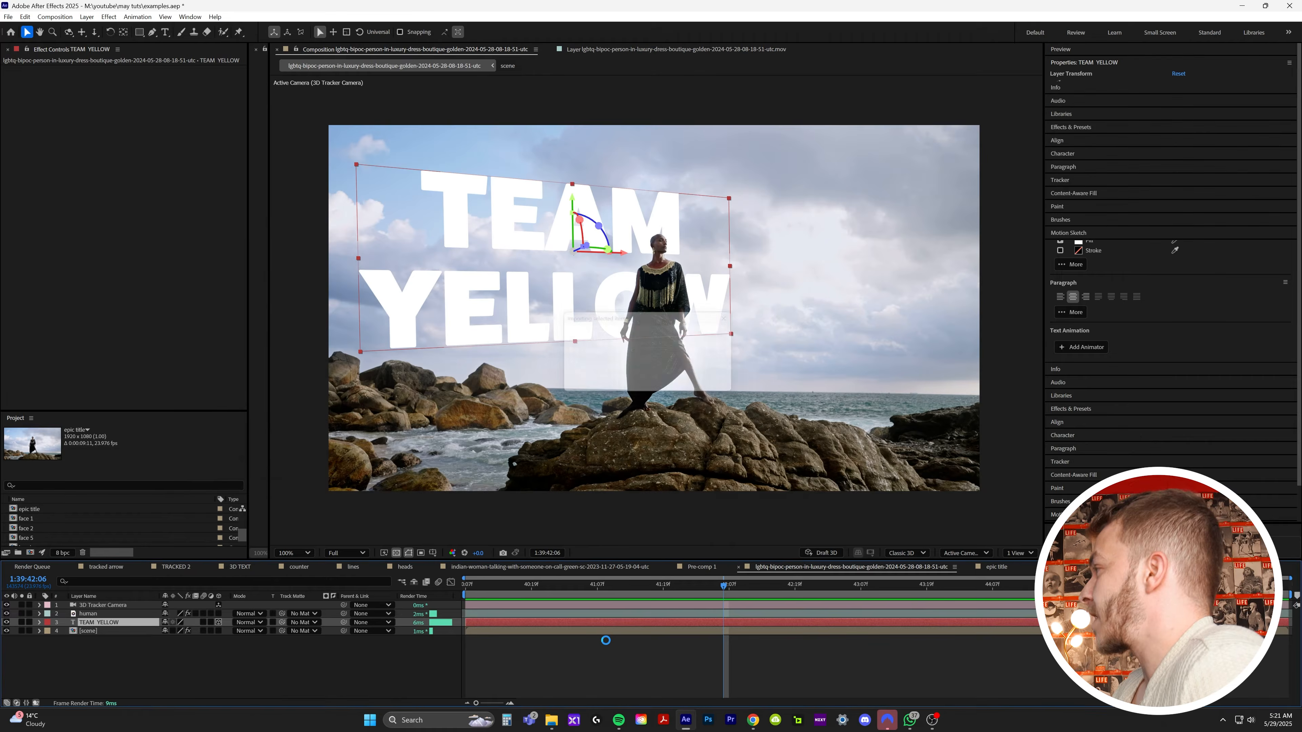
{"action": "left_click", "coordinate": [212, 605]}
{"action": "left_click", "coordinate": [630, 441]}
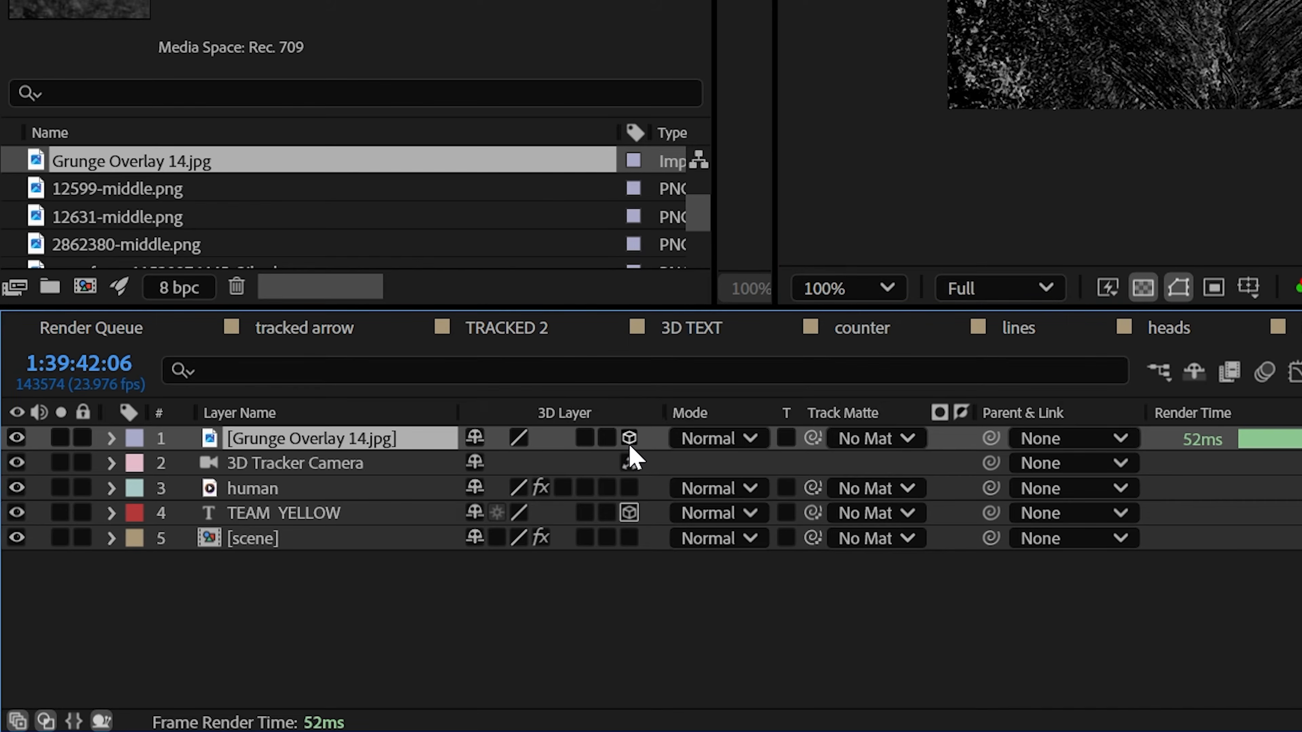
Copy the TEAM YELLOW layer's Transform properties and paste them onto the Grunge Overlay 14.jpg layer.
{"action": "left_click", "coordinate": [300, 512]}
{"action": "left_click", "coordinate": [16, 442]}
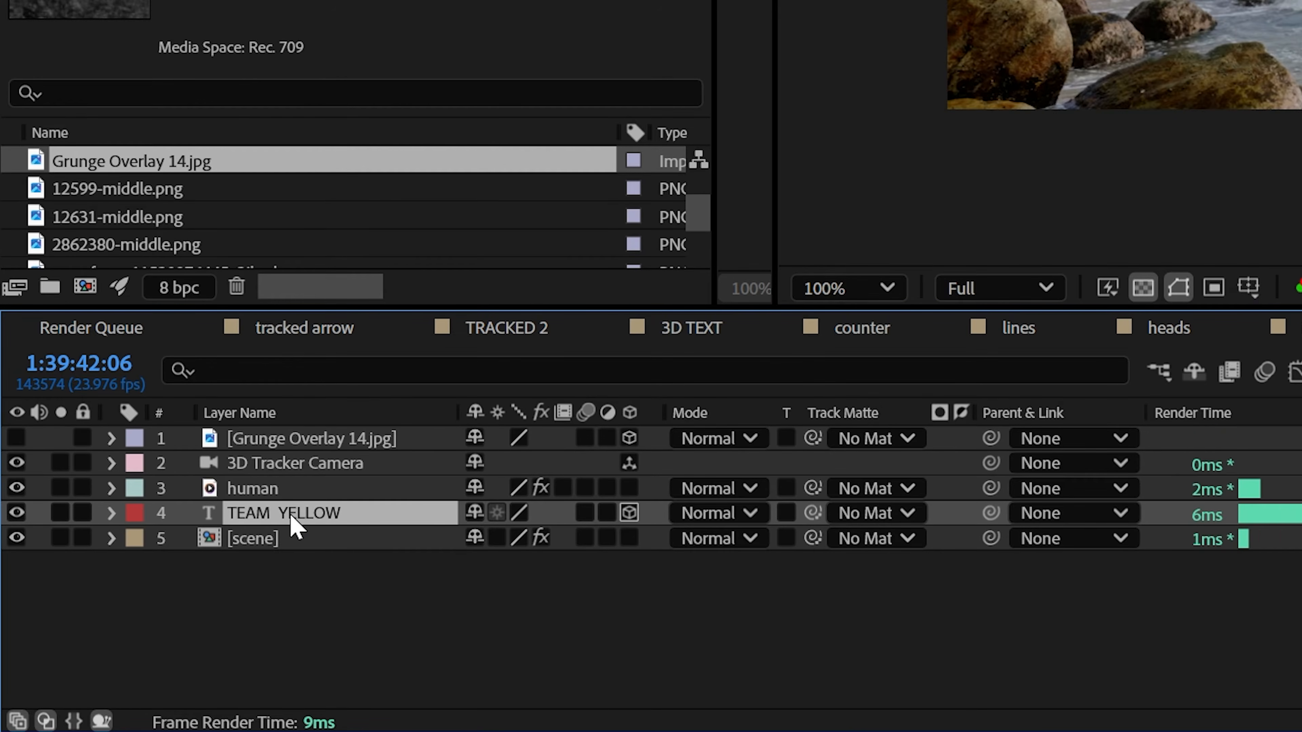
{"action": "left_click", "coordinate": [112, 513]}
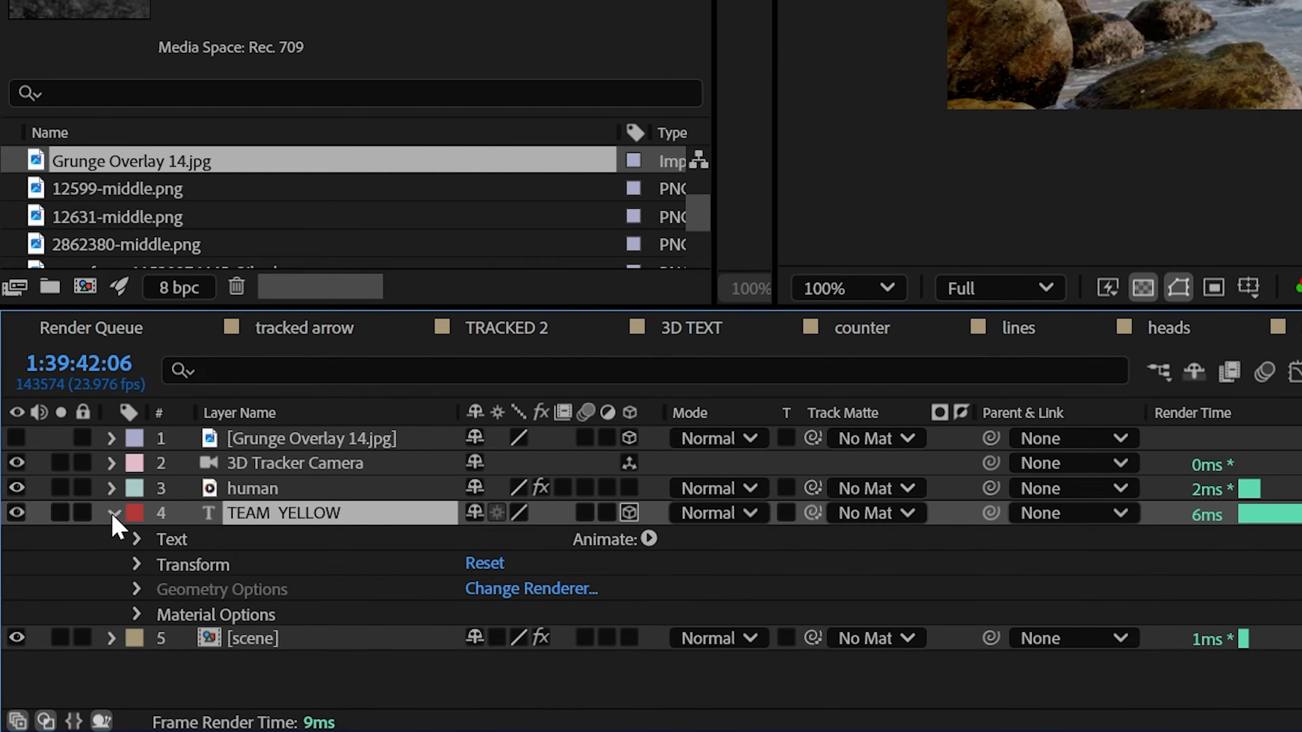
{"action": "left_click", "coordinate": [188, 566]}
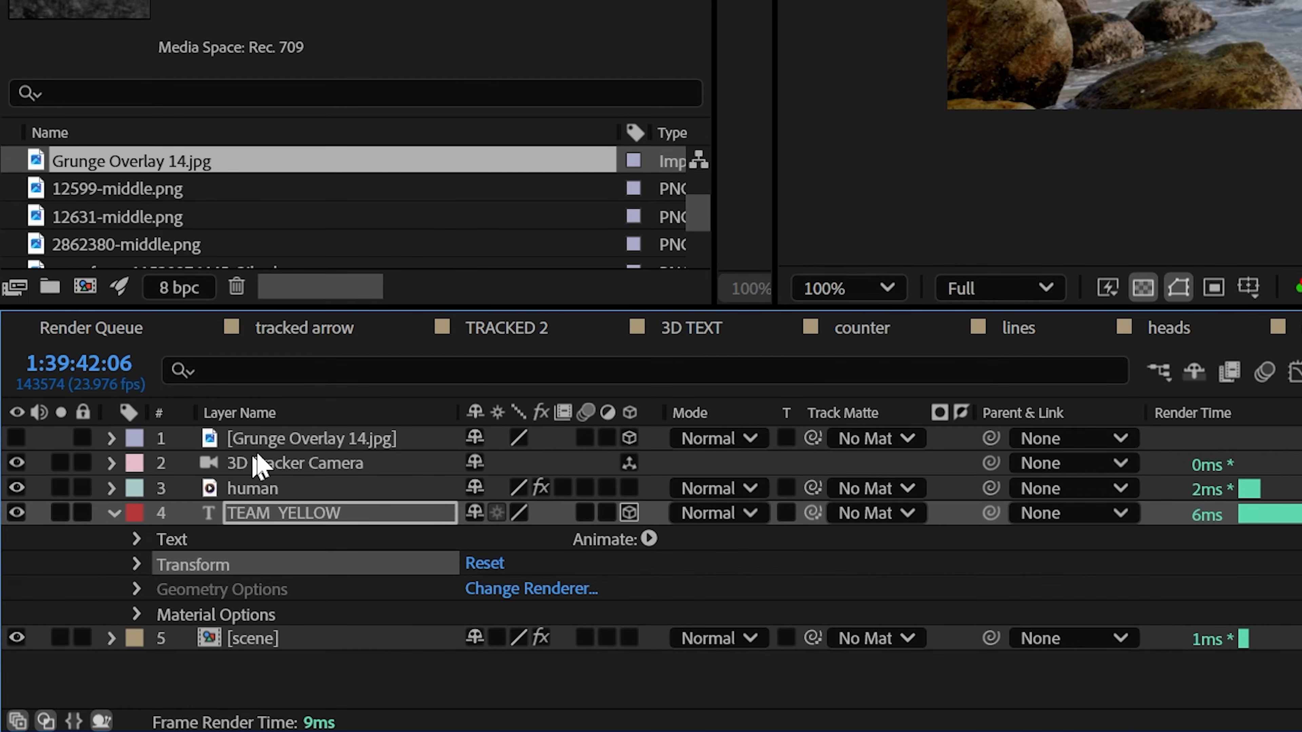
{"action": "left_click", "coordinate": [288, 439]}
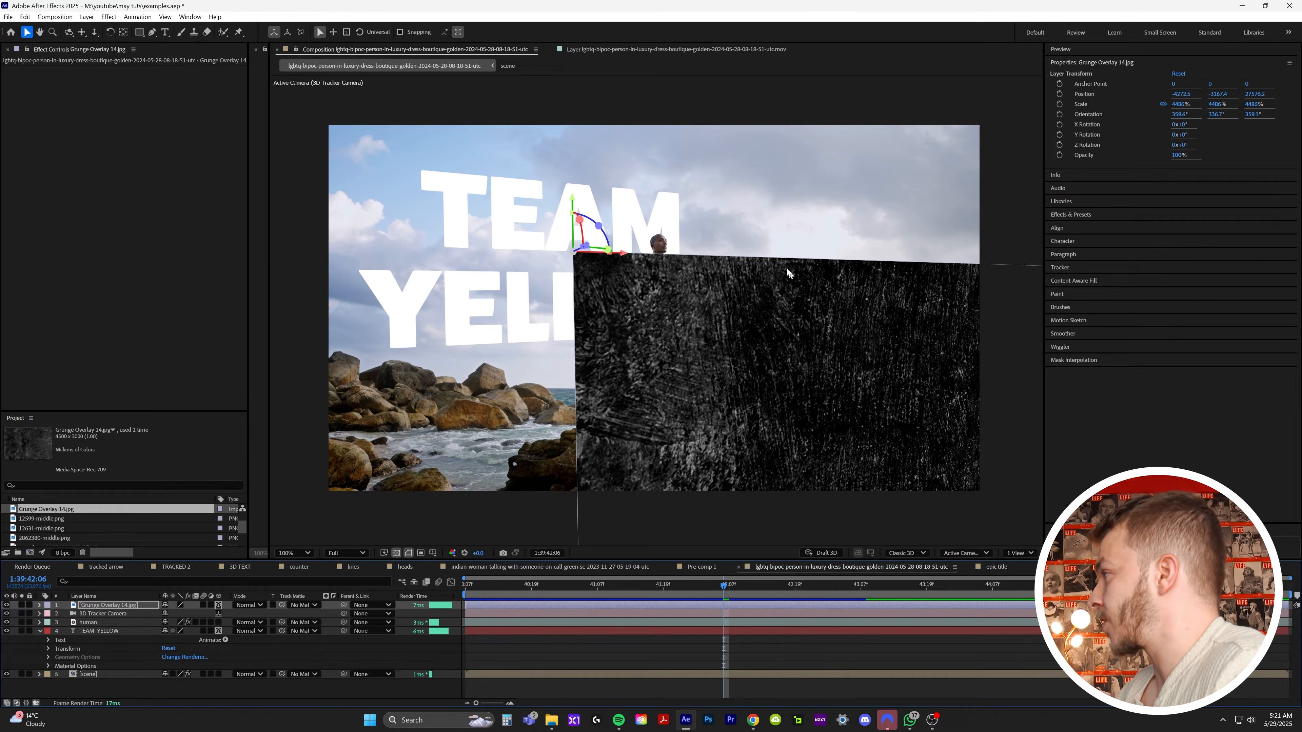
Shift the grunge texture up and left to cover the whole title and scale it to 556%.
{"action": "left_click_drag", "start_coordinate": [617, 255], "coordinate": [363, 279]}
{"action": "left_click_drag", "start_coordinate": [354, 194], "coordinate": [353, 90]}
{"action": "key", "text": "s"}
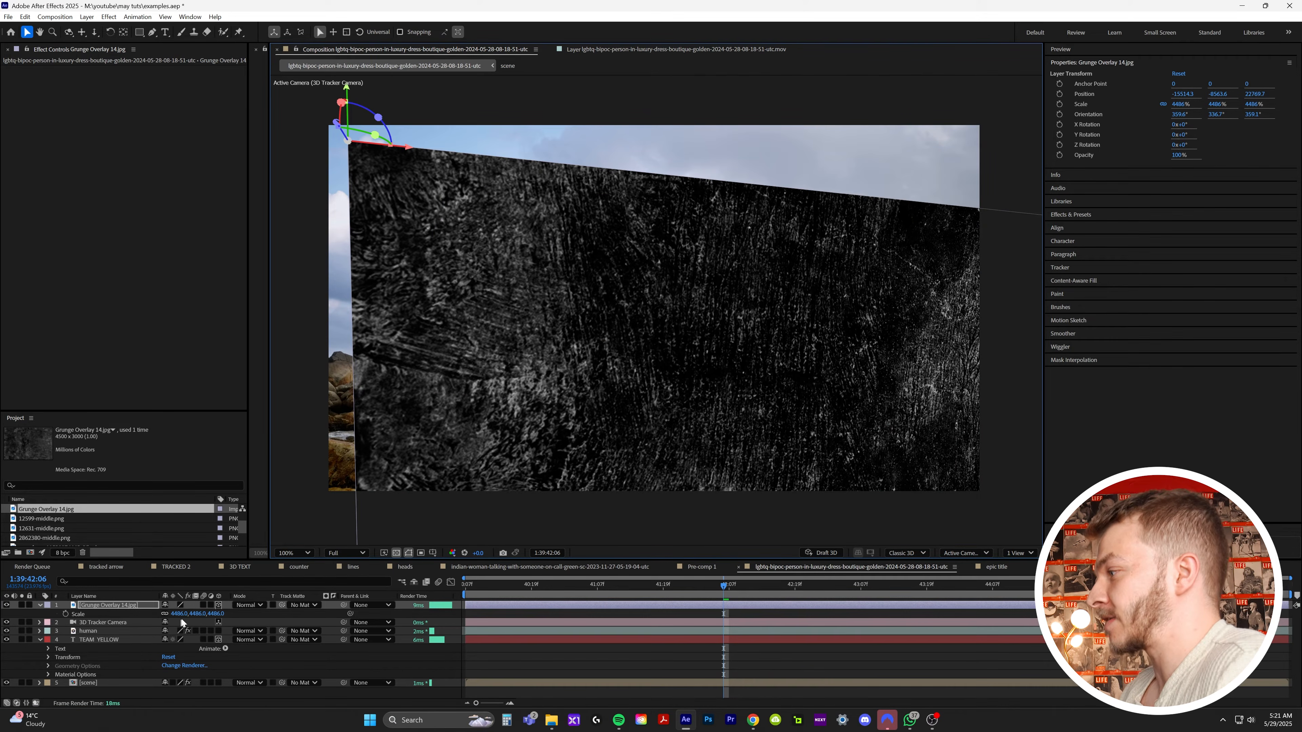
{"action": "left_click_drag", "start_coordinate": [173, 613], "coordinate": [106, 636]}
{"action": "left_click_drag", "start_coordinate": [720, 590], "coordinate": [603, 602]}
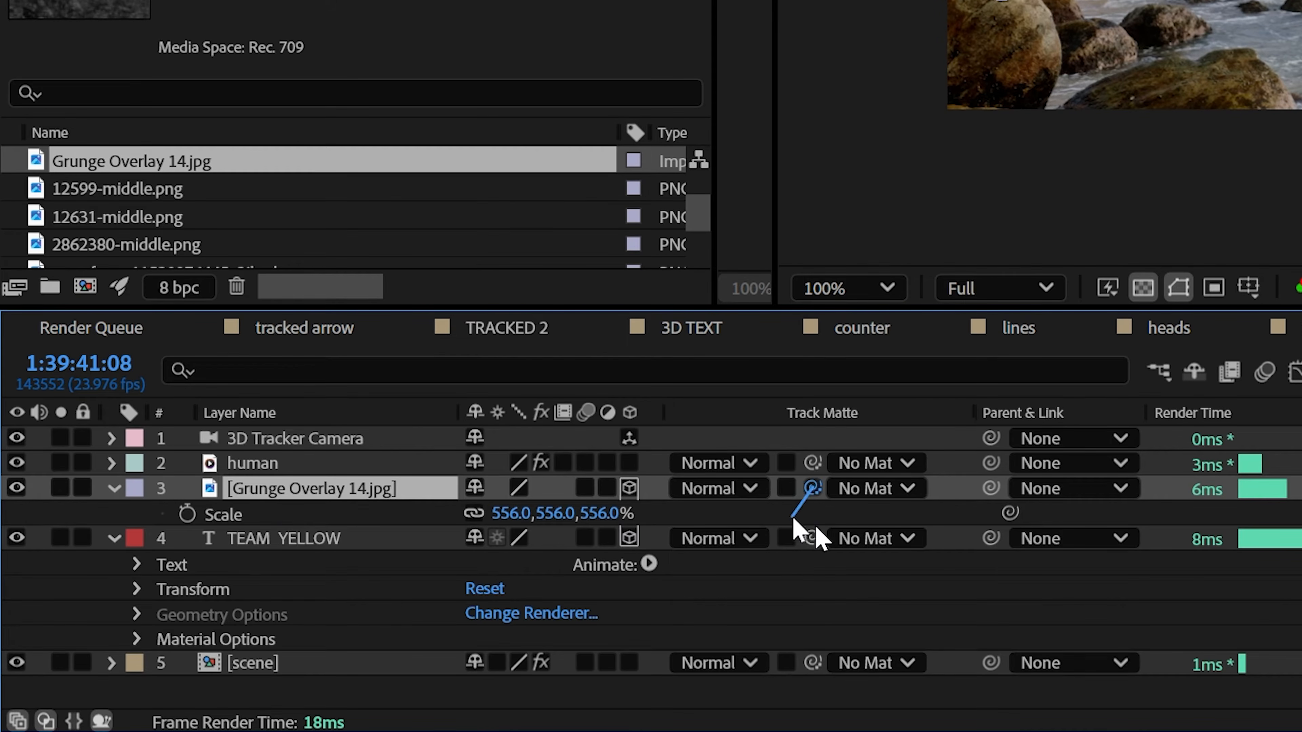
Use the TEAM YELLOW layer as the track matte for Grunge Overlay 14.jpg and preview the textured title.
{"action": "left_click_drag", "start_coordinate": [871, 500], "coordinate": [315, 551]}
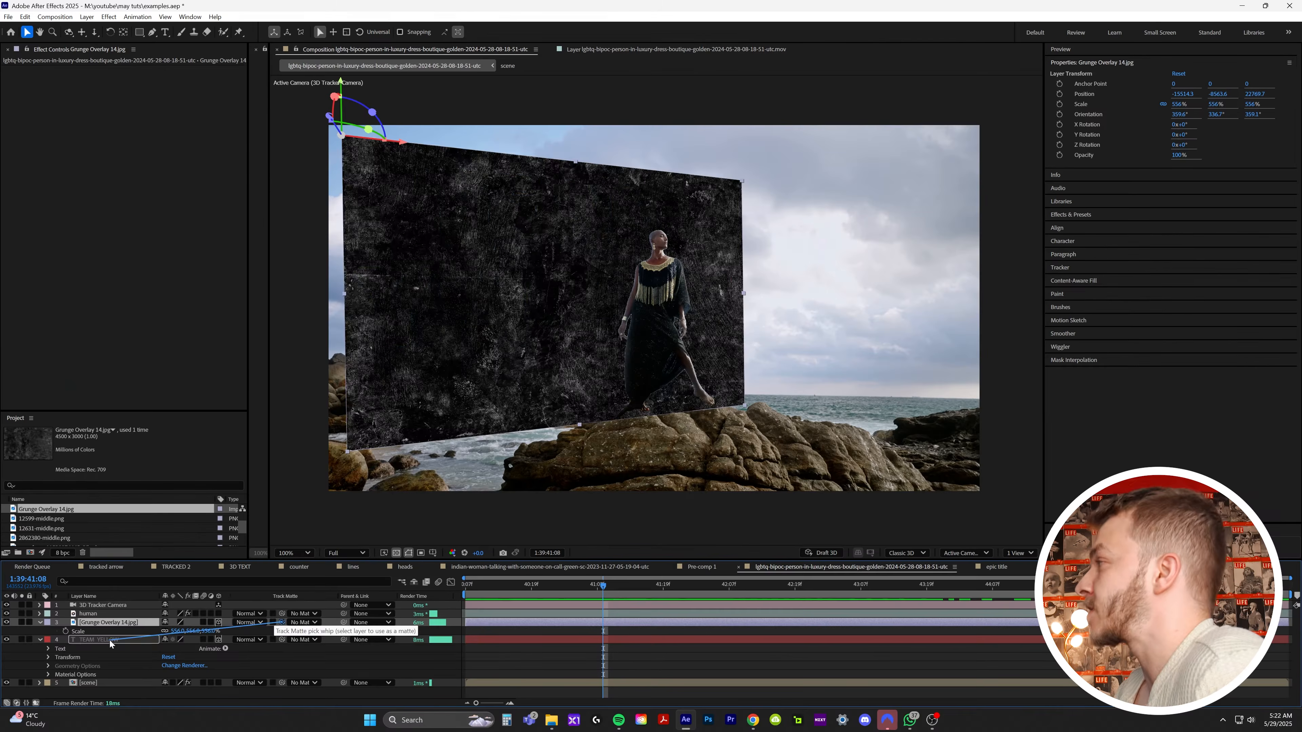
{"action": "left_click_drag", "start_coordinate": [111, 644], "coordinate": [110, 644]}
{"action": "key", "text": "space"}
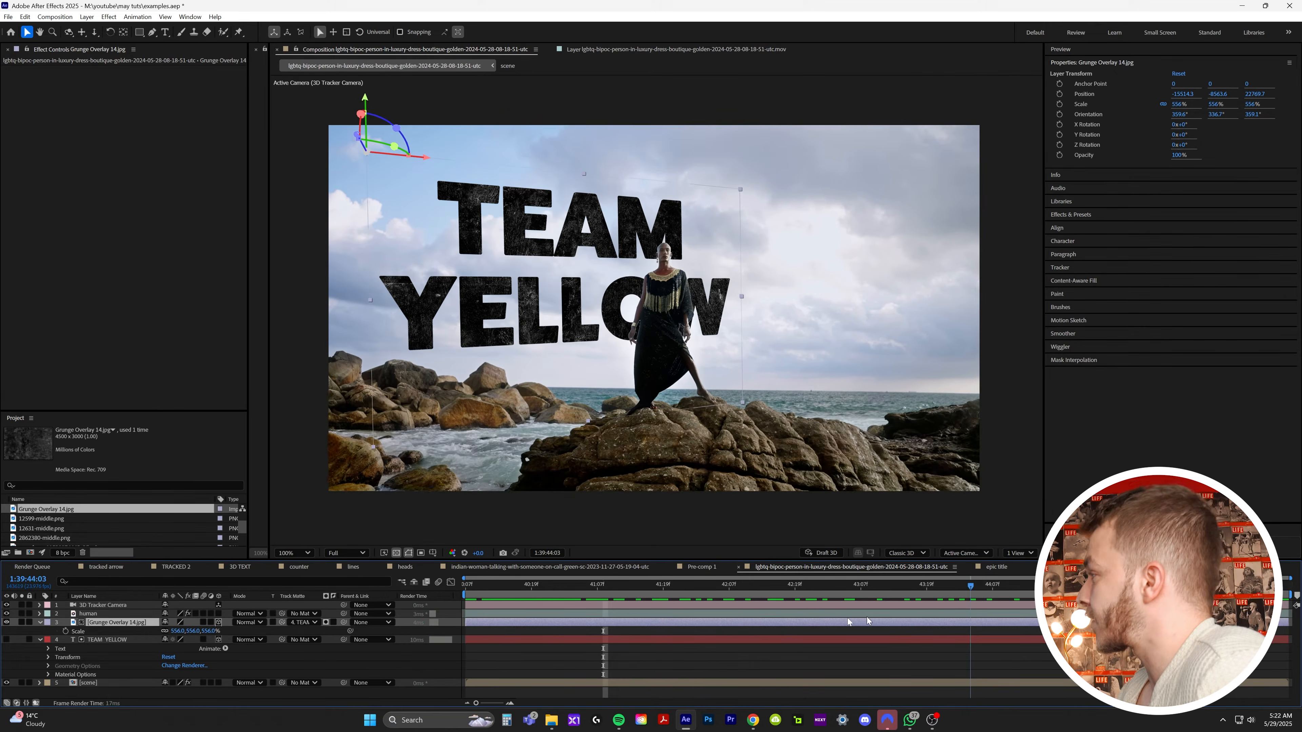
Find the Tint effect and apply it to the Grunge Overlay 14.jpg layer.
{"action": "key", "text": "space"}
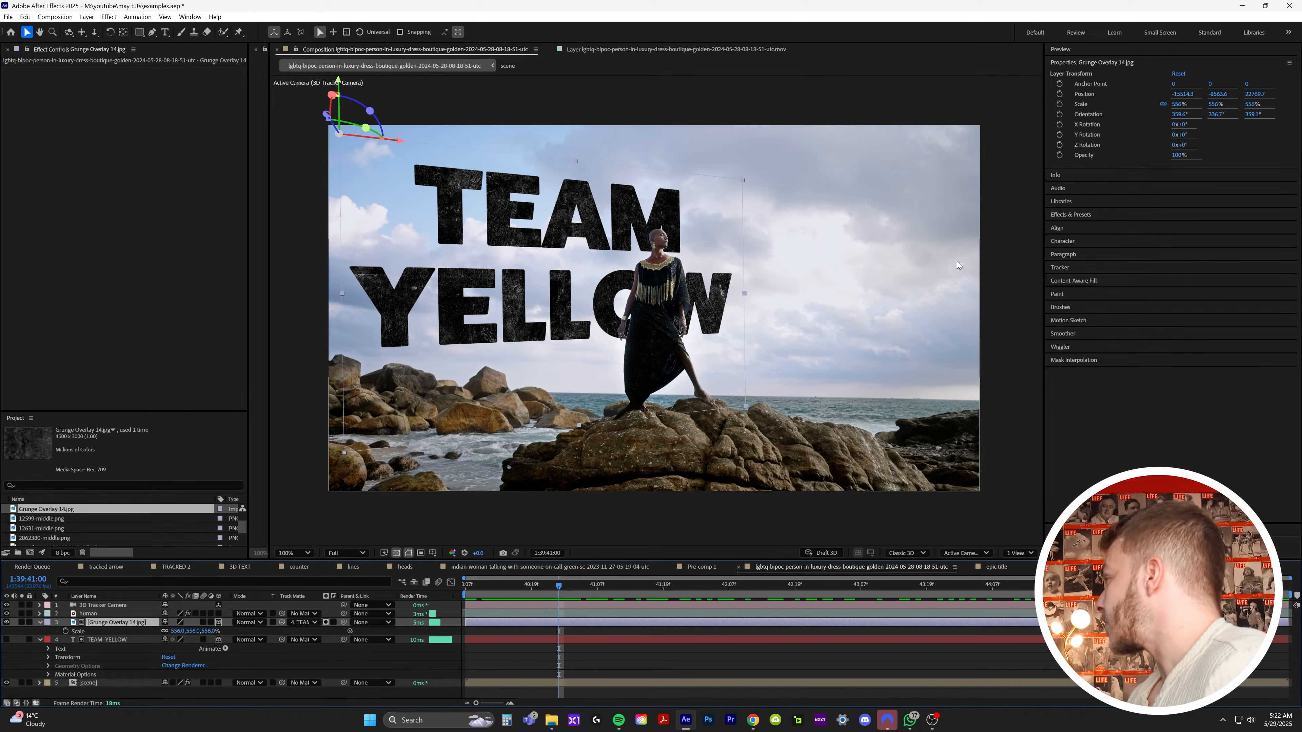
{"action": "left_click", "coordinate": [1074, 215]}
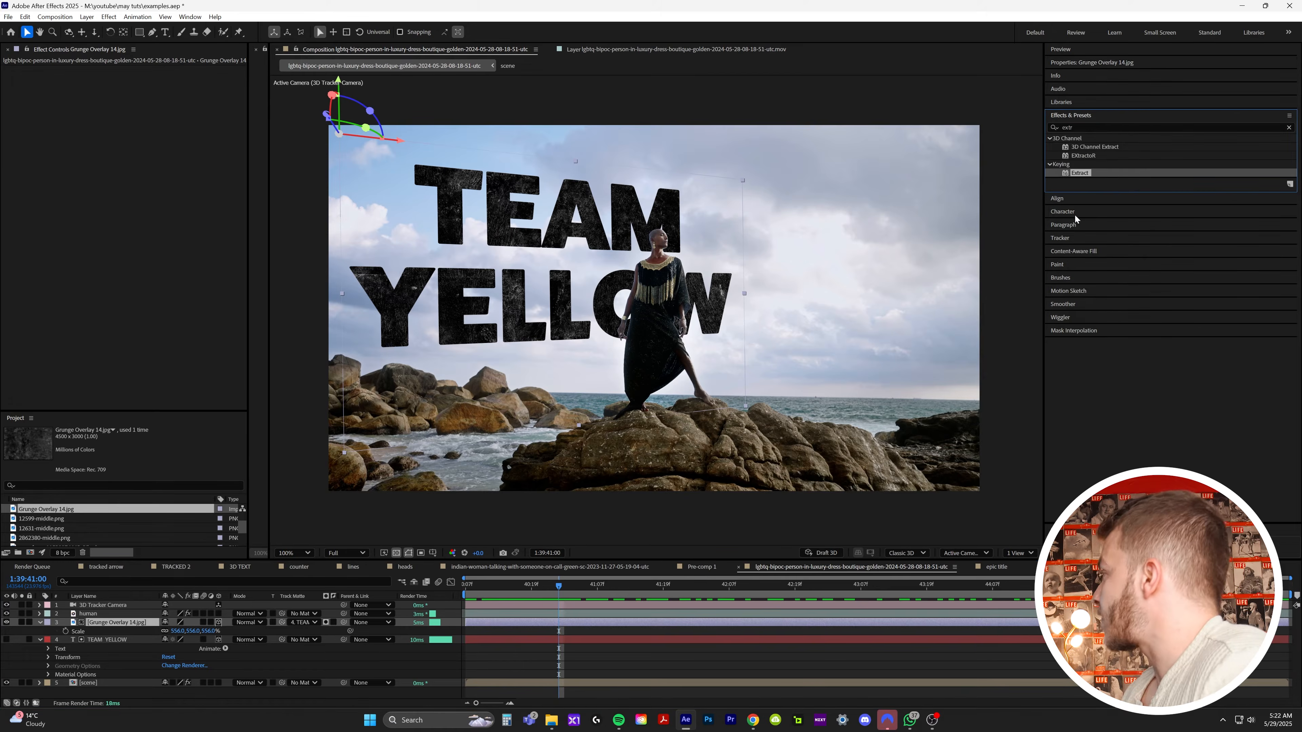
{"action": "type", "text": "tint"}
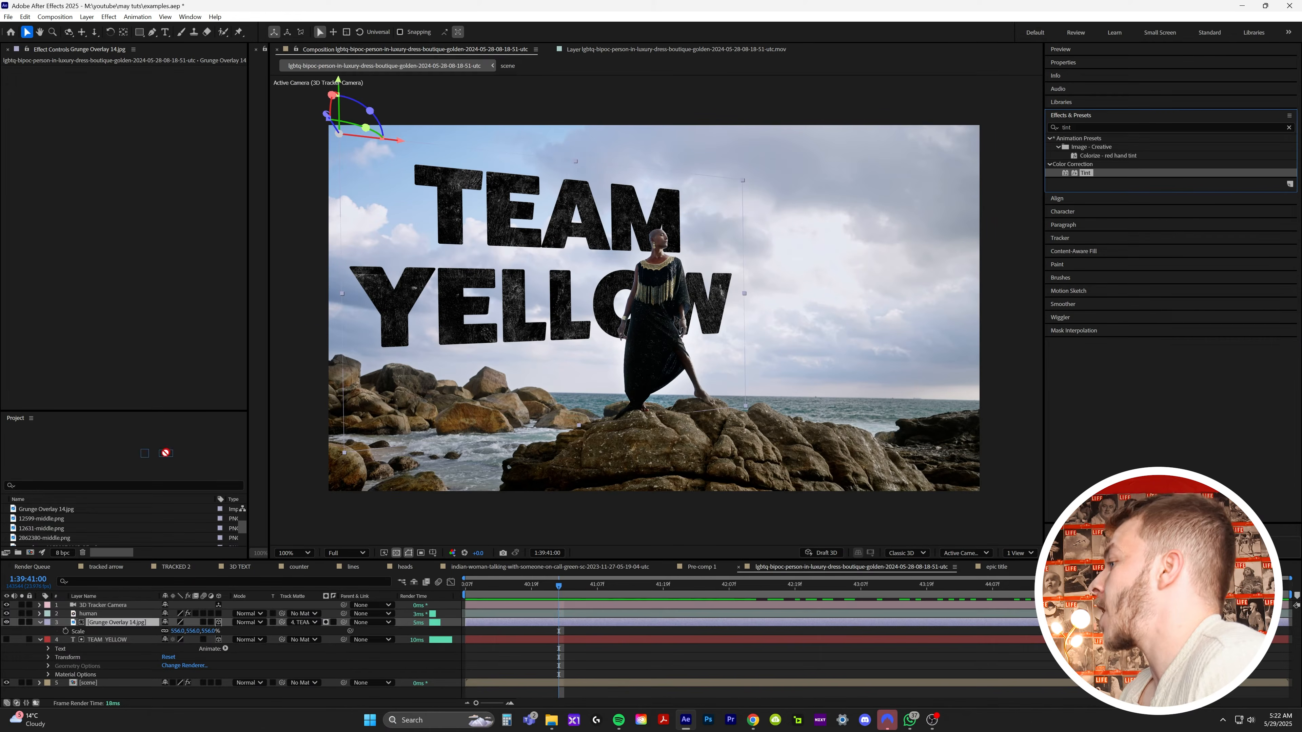
{"action": "left_click_drag", "start_coordinate": [165, 453], "coordinate": [132, 622]}
Set the Tint effect's Map White To color to orange-yellow FFBA00.
{"action": "left_click", "coordinate": [137, 87]}
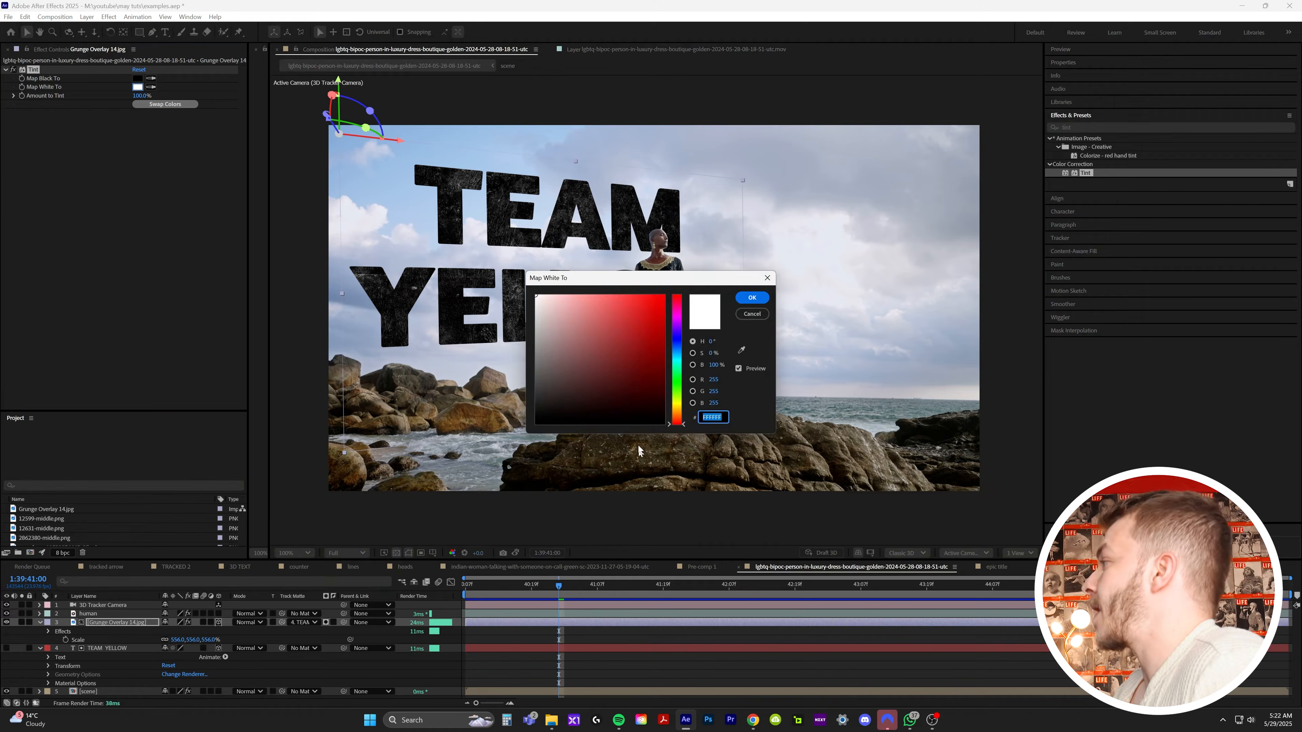
{"action": "left_click", "coordinate": [676, 411]}
{"action": "left_click_drag", "start_coordinate": [629, 329], "coordinate": [685, 297]}
{"action": "left_click_drag", "start_coordinate": [676, 409], "coordinate": [677, 405]}
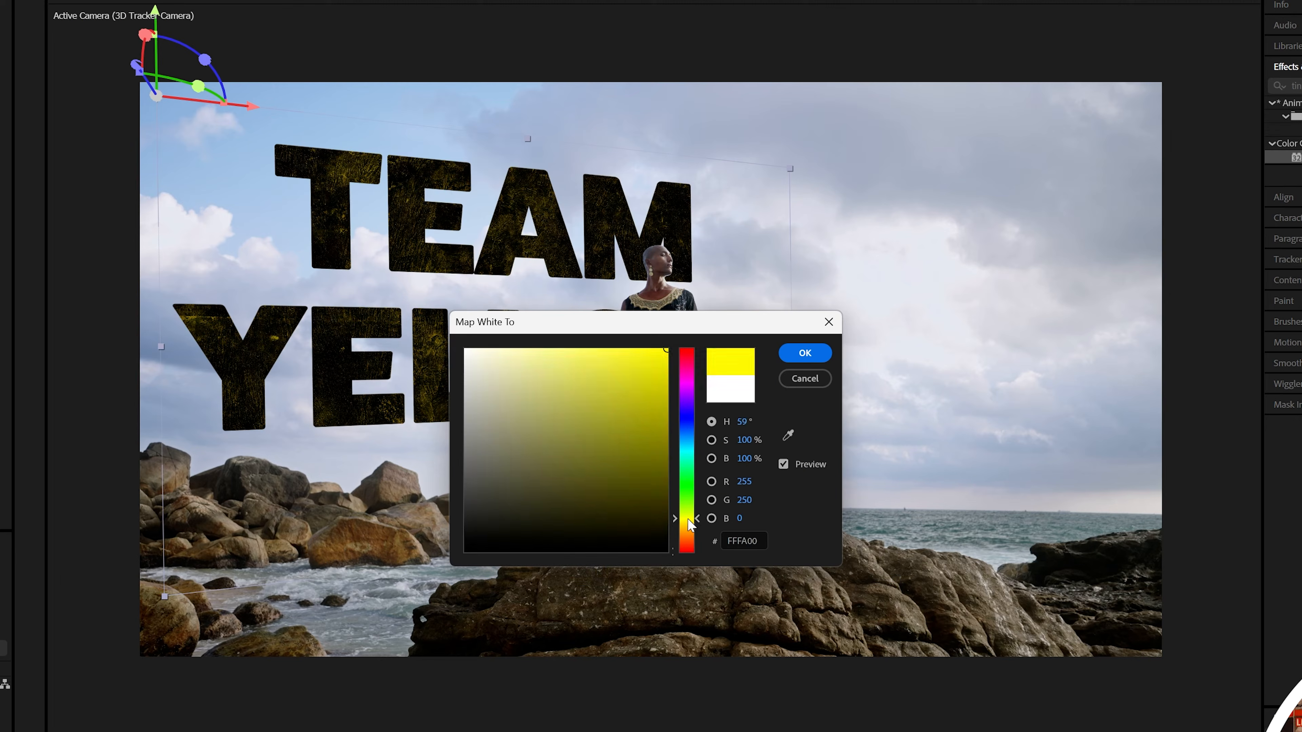
{"action": "left_click_drag", "start_coordinate": [687, 521], "coordinate": [685, 528]}
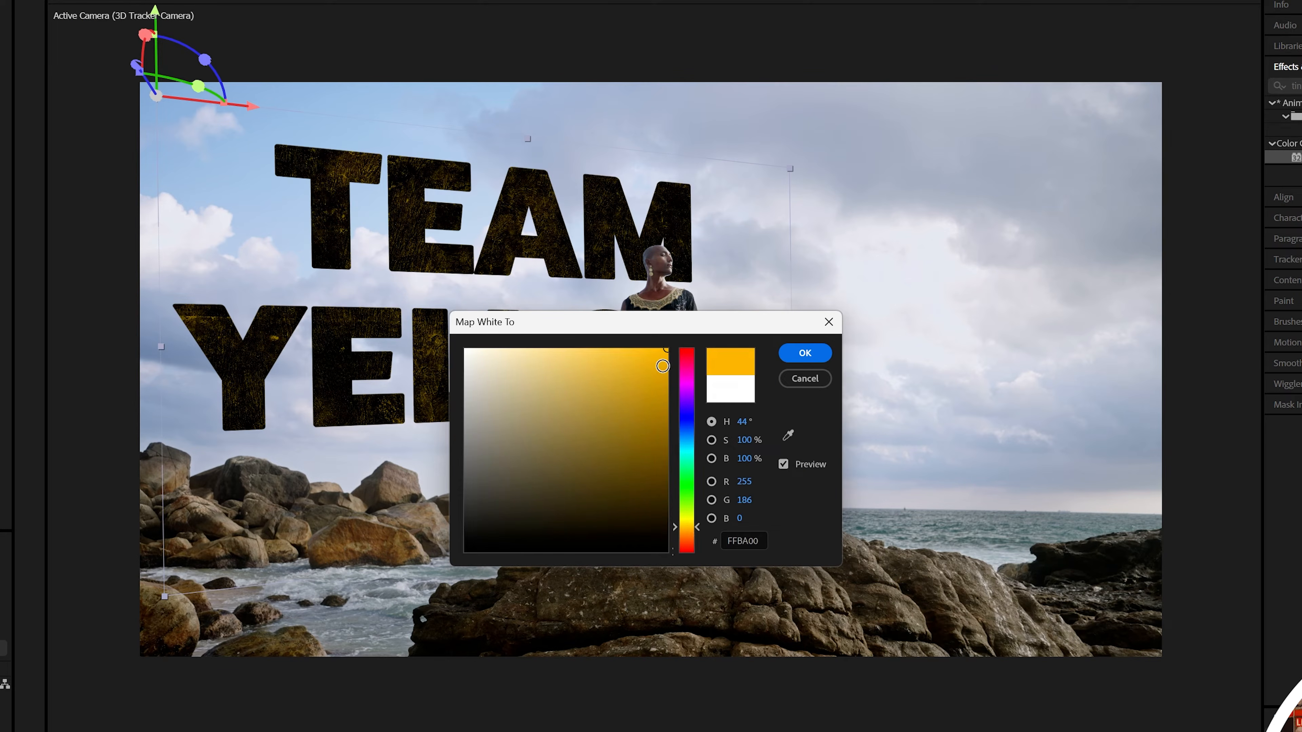
{"action": "left_click", "coordinate": [802, 352]}
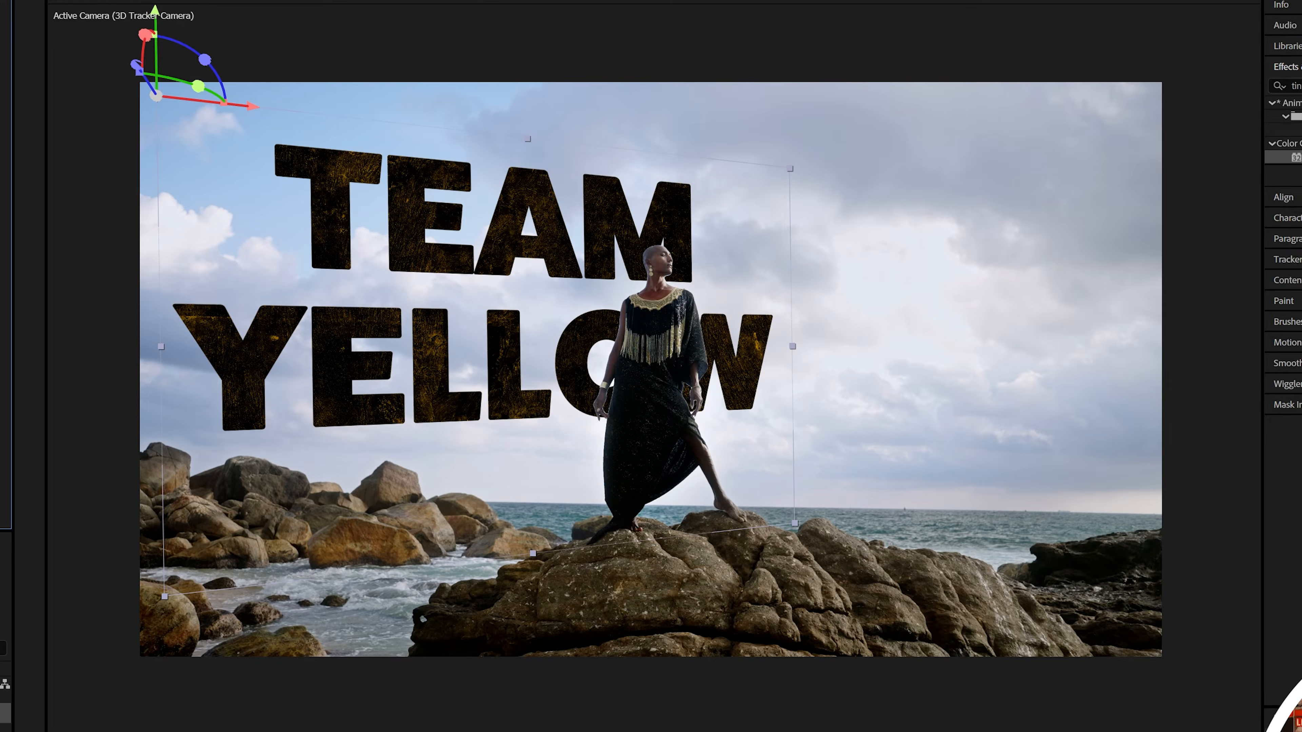
Set the Tint effect's Map Black To color to very dark brown 221700.
{"action": "left_click", "coordinate": [2, 103]}
{"action": "left_click_drag", "start_coordinate": [634, 326], "coordinate": [942, 248]}
{"action": "mouse_move", "coordinate": [956, 381]}
{"action": "left_mouse_down"}
{"action": "mouse_move", "coordinate": [970, 398]}
{"action": "mouse_move", "coordinate": [959, 386]}
{"action": "mouse_move", "coordinate": [938, 415]}
{"action": "mouse_move", "coordinate": [977, 455]}
{"action": "left_mouse_up"}
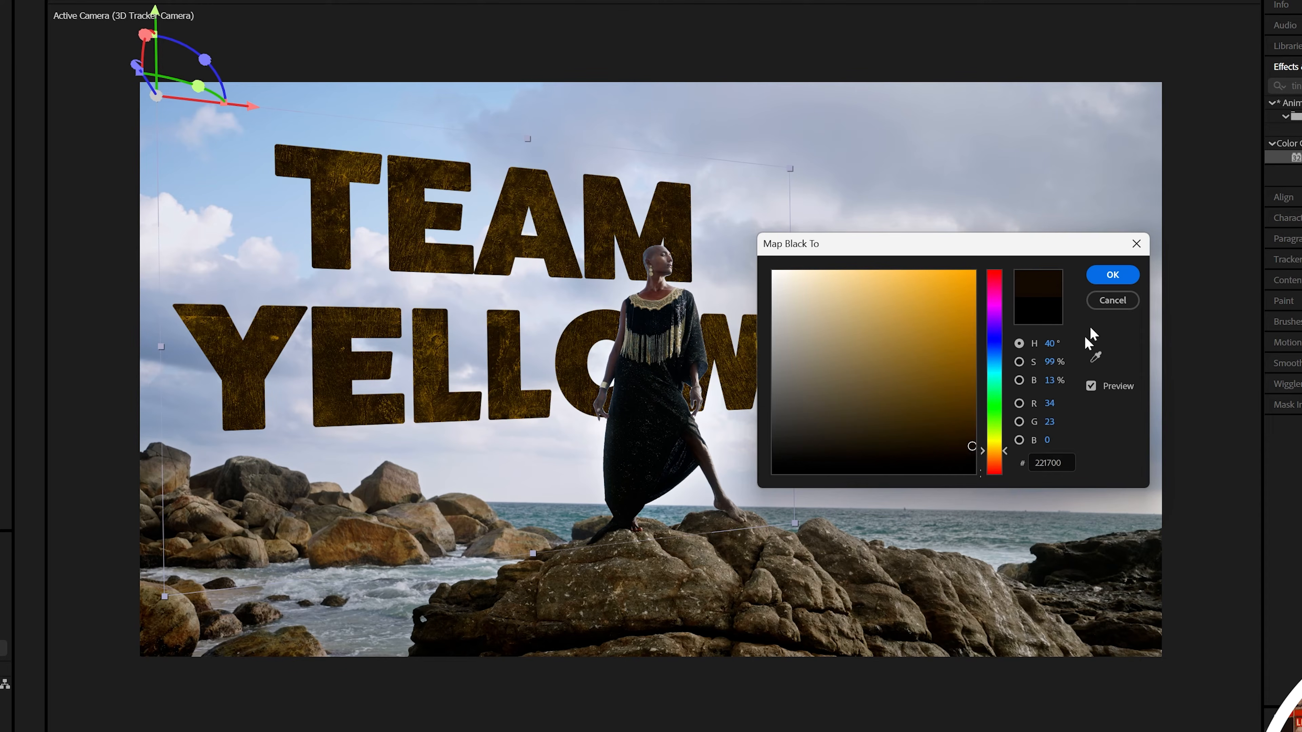
{"action": "left_click", "coordinate": [1100, 283]}
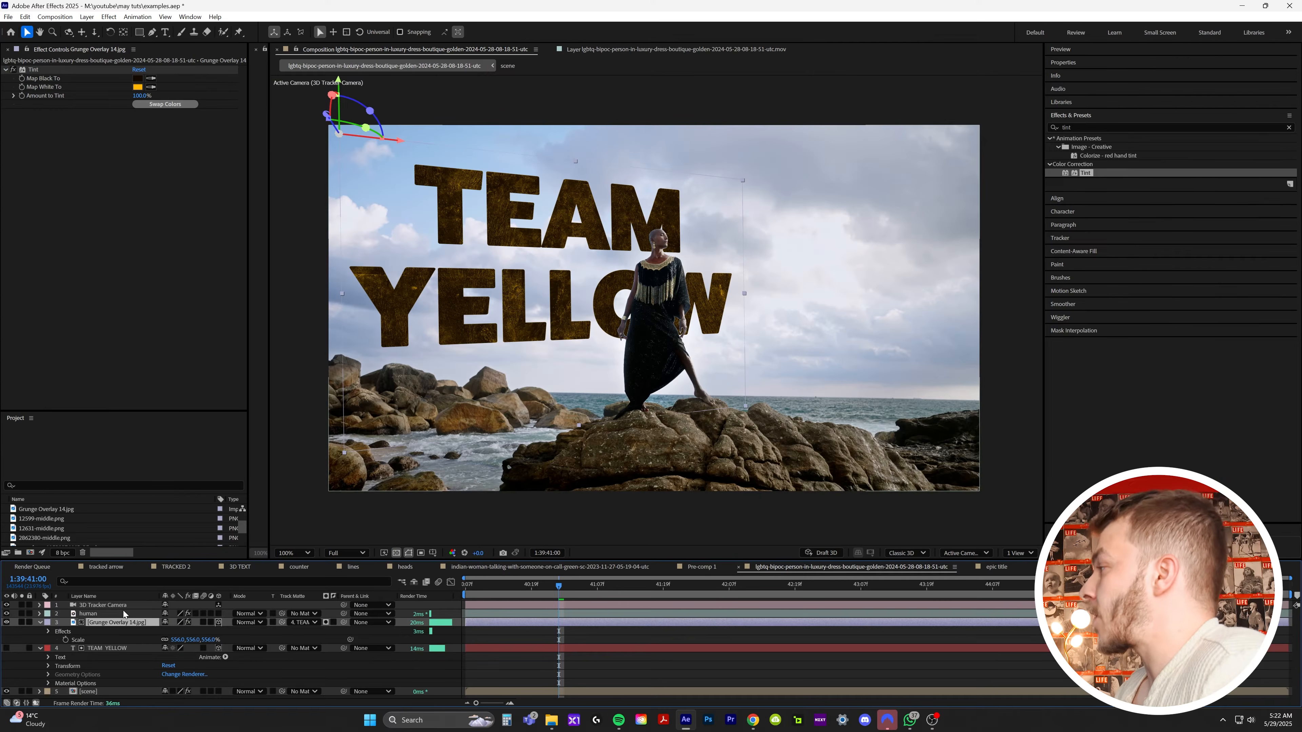
Find the Stylize Glow effect and apply it to the Grunge Overlay 14.jpg layer.
{"action": "left_click_drag", "start_coordinate": [1075, 127], "coordinate": [1008, 119]}
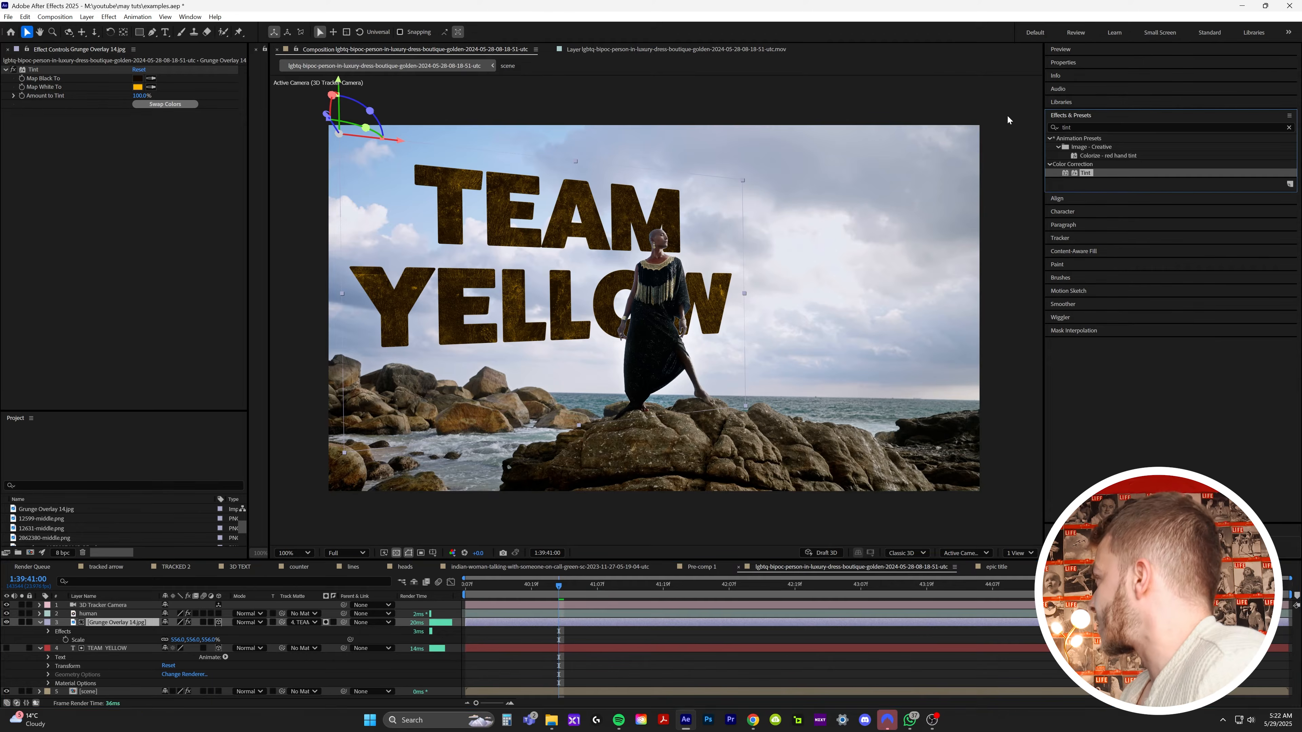
{"action": "double_click", "coordinate": [754, 252]}
{"action": "type", "text": "glow"}
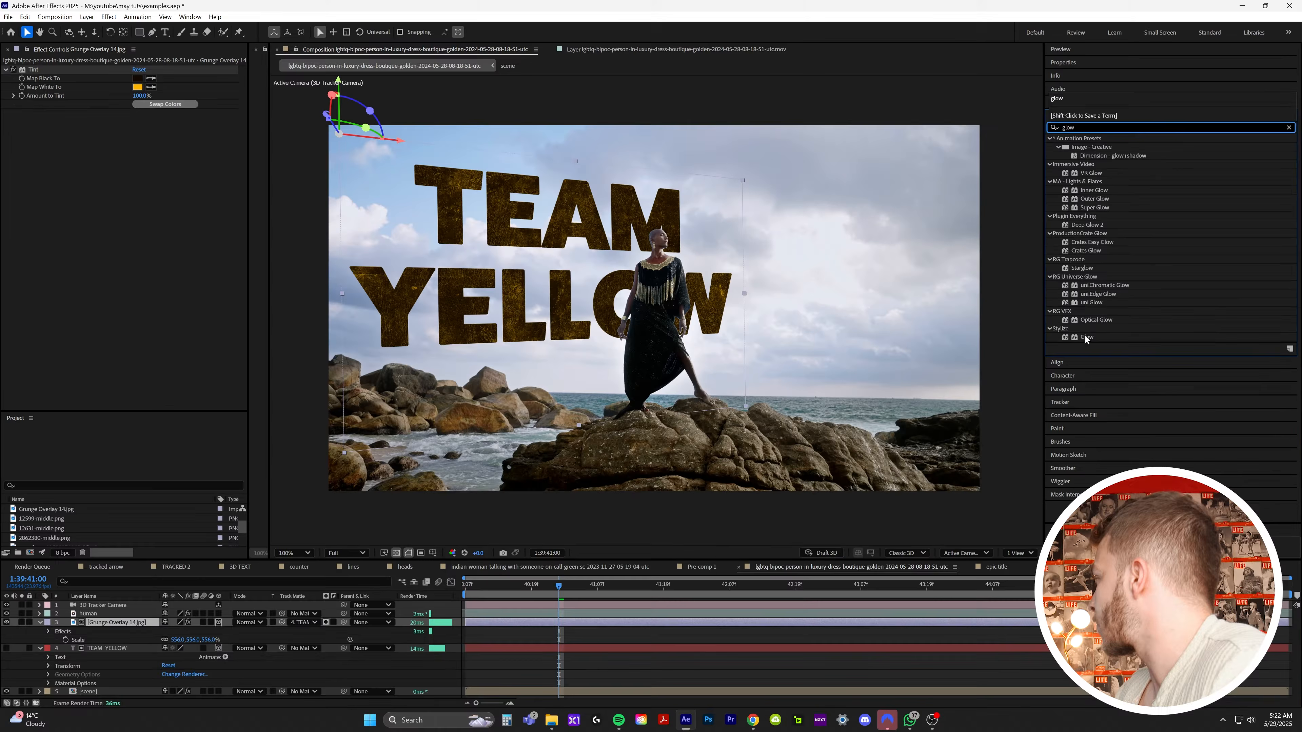
{"action": "left_click_drag", "start_coordinate": [1087, 337], "coordinate": [121, 623]}
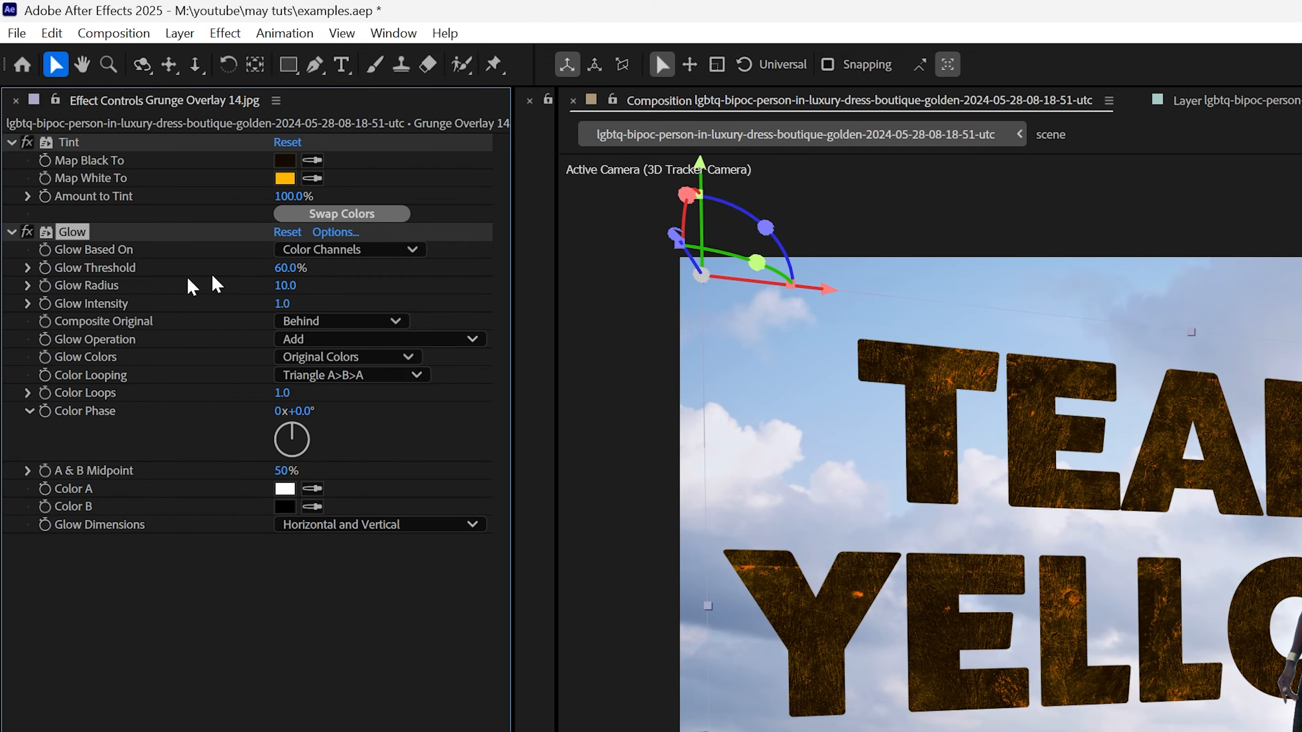
Set the Glow Threshold to about 30.2% and the Glow Radius to 20 on the grunge texture.
{"action": "left_click_drag", "start_coordinate": [269, 272], "coordinate": [230, 277]}
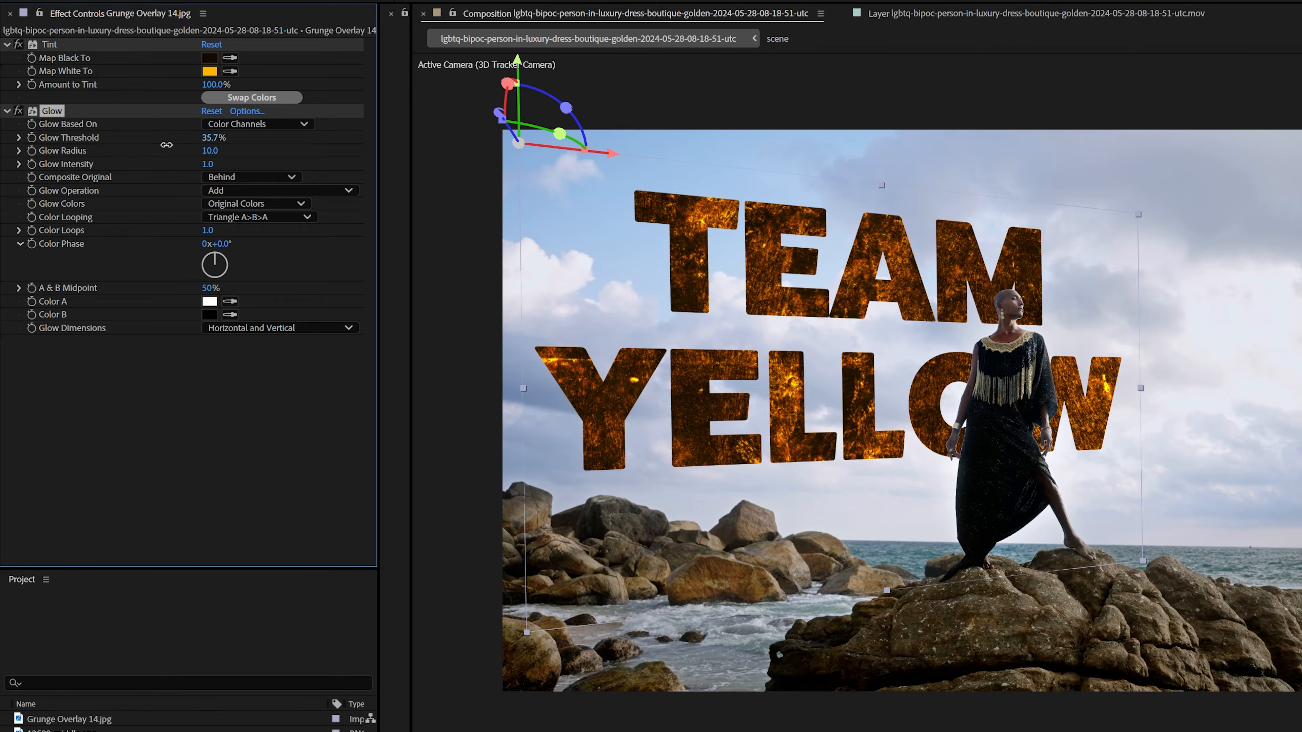
{"action": "left_click_drag", "start_coordinate": [157, 145], "coordinate": [155, 146]}
{"action": "left_click_drag", "start_coordinate": [208, 152], "coordinate": [210, 152]}
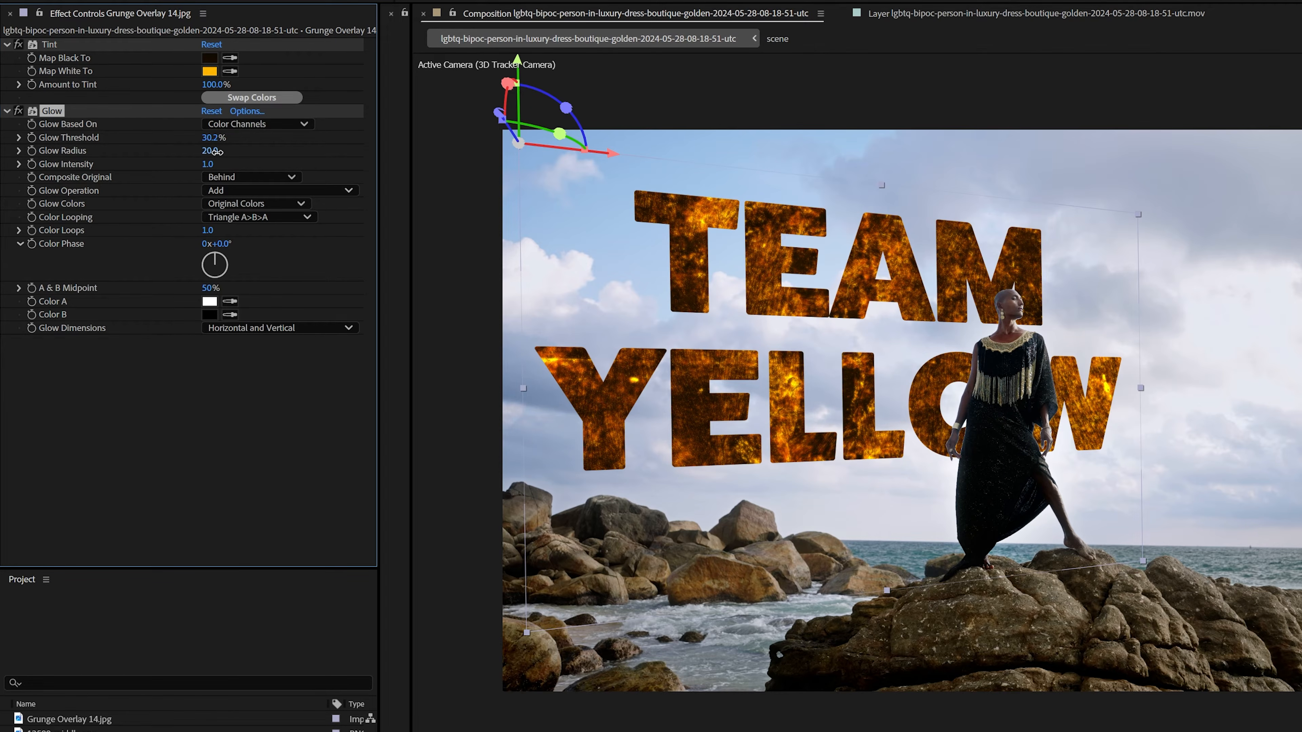
{"action": "left_click_drag", "start_coordinate": [205, 137], "coordinate": [202, 137]}
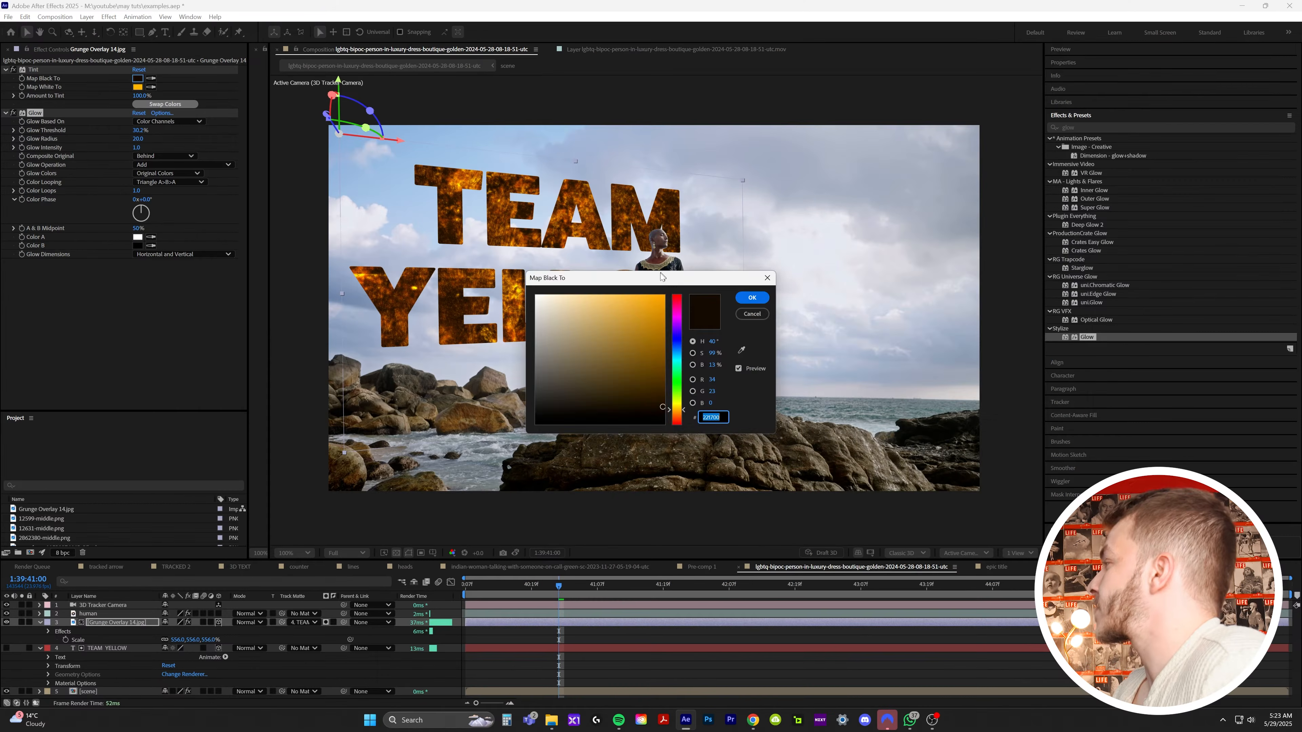
Refine the Tint colors, mapping black to a dark brown with 87% saturation and 16% brightness, and white to yellow F8CA09.
{"action": "left_click_drag", "start_coordinate": [640, 277], "coordinate": [937, 242]}
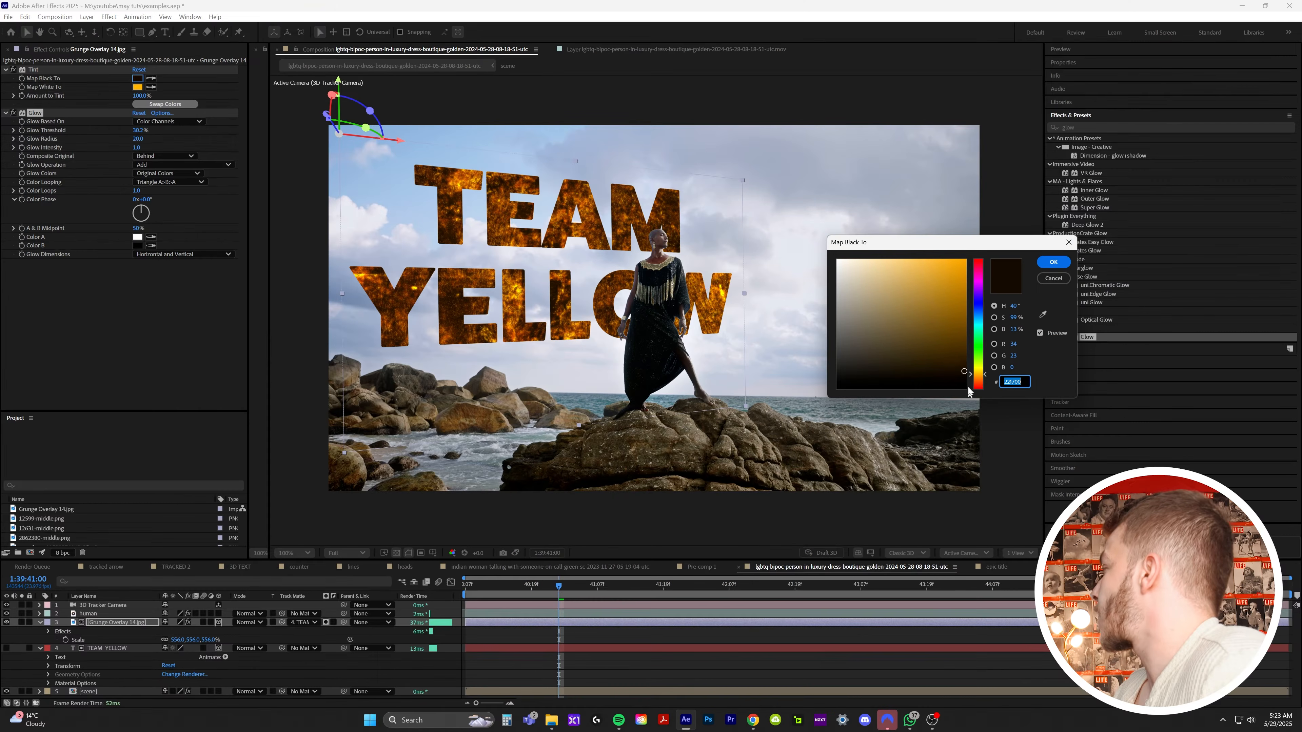
{"action": "left_click_drag", "start_coordinate": [961, 364], "coordinate": [949, 366]}
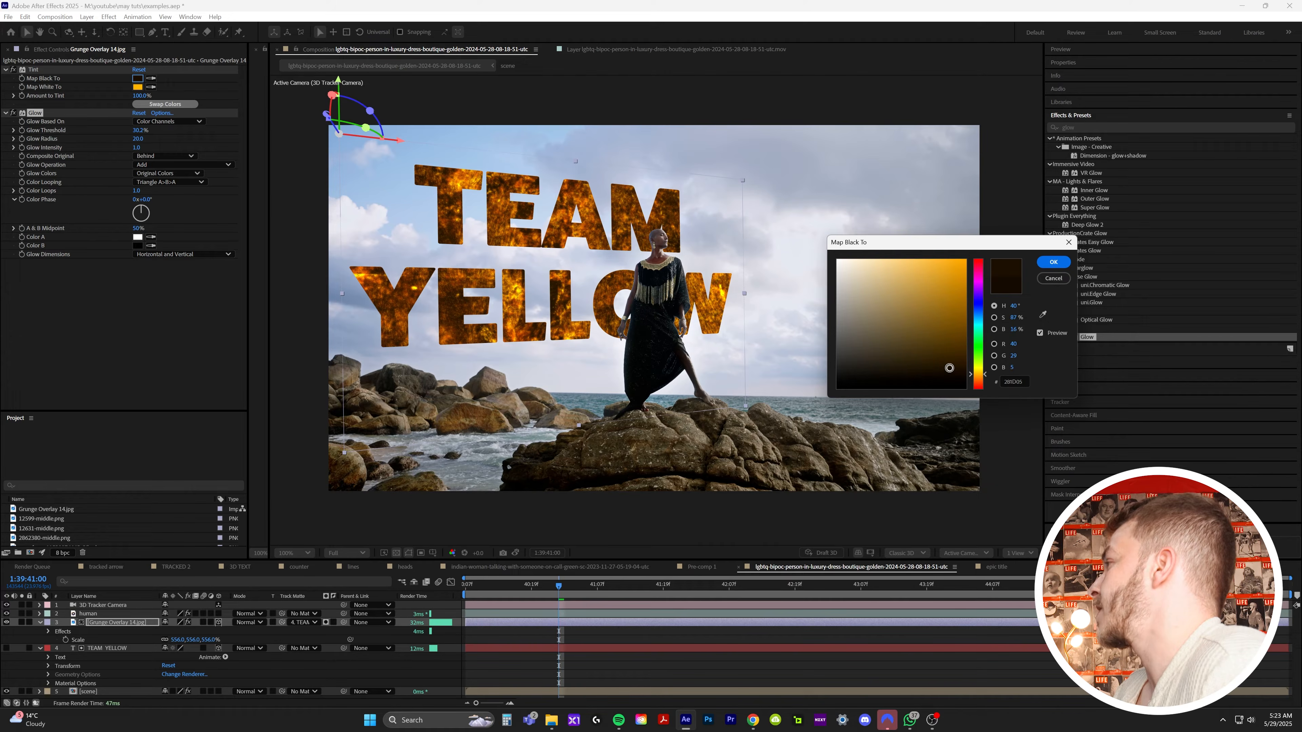
{"action": "left_click", "coordinate": [1053, 261]}
{"action": "left_click", "coordinate": [138, 87]}
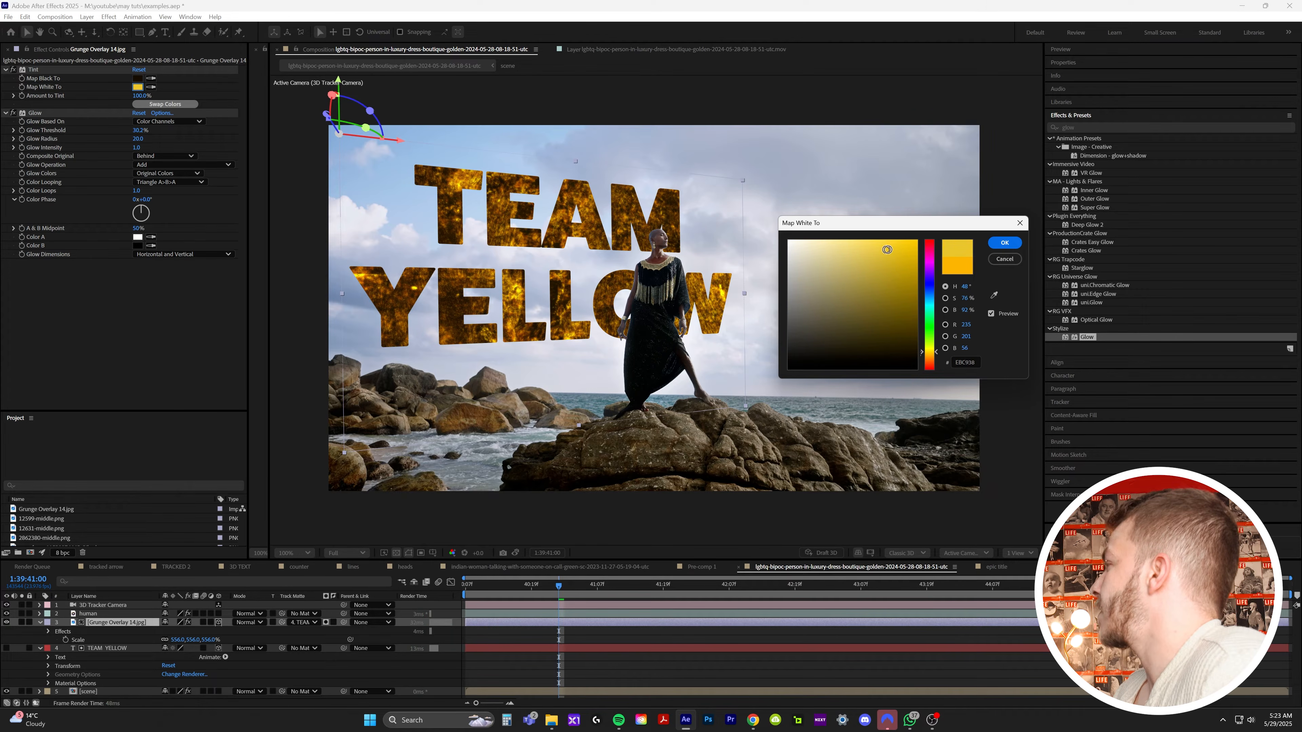
{"action": "left_click_drag", "start_coordinate": [883, 243], "coordinate": [911, 243]}
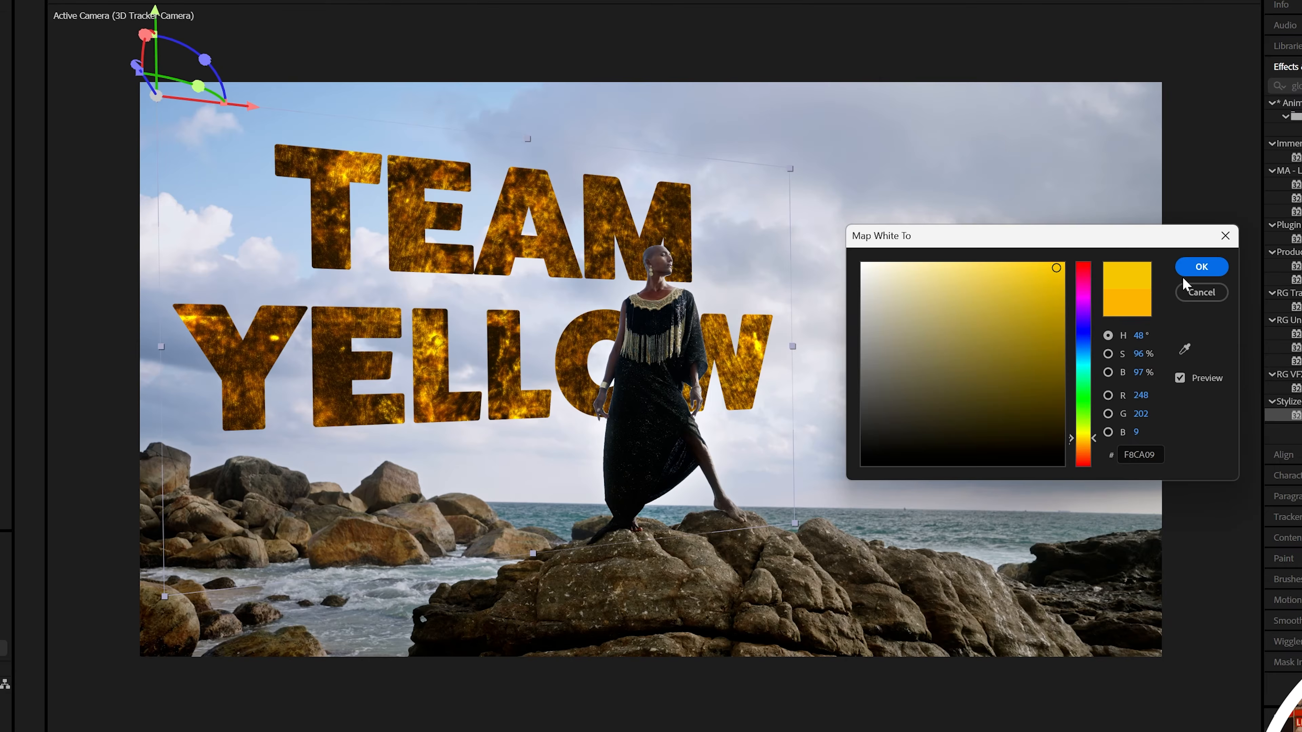
{"action": "left_click", "coordinate": [1199, 267]}
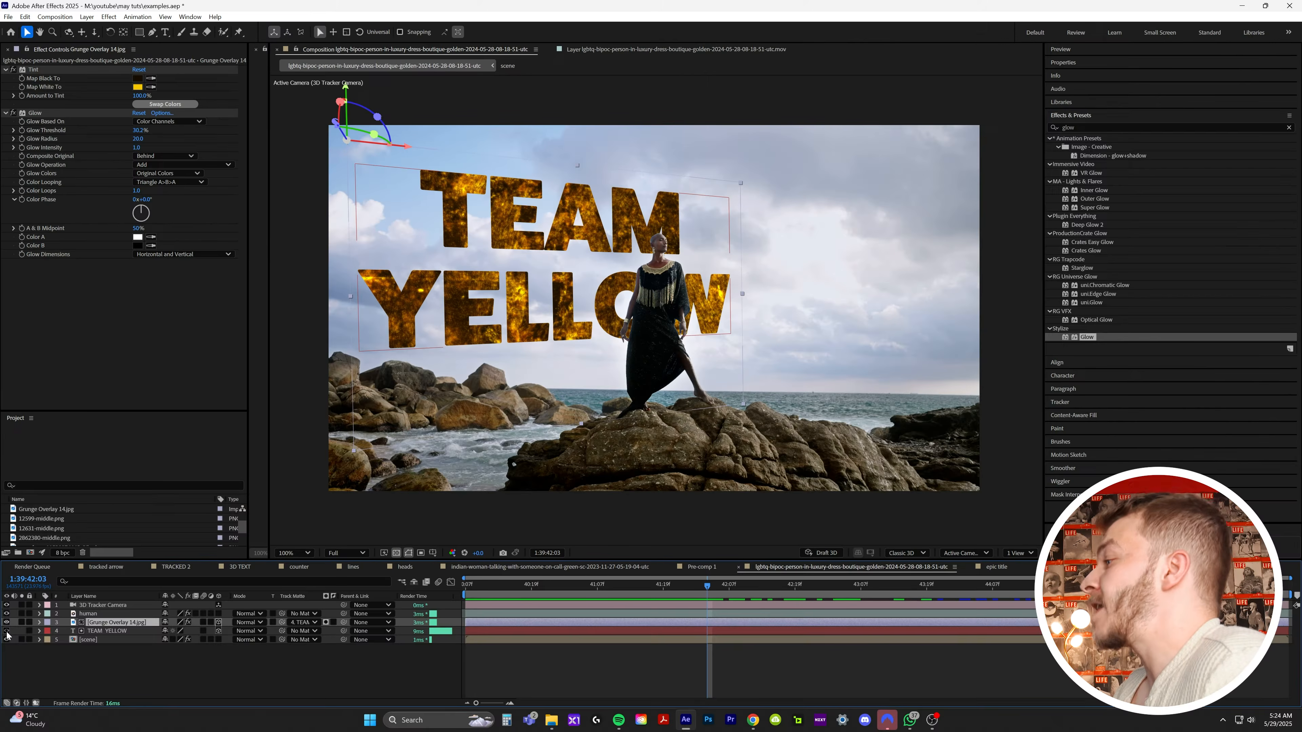
Make the TEAM YELLOW matte layer visible and solo it briefly to check the plain text beneath the texture.
{"action": "left_click", "coordinate": [6, 632]}
{"action": "left_click", "coordinate": [122, 632]}
{"action": "left_click", "coordinate": [21, 631]}
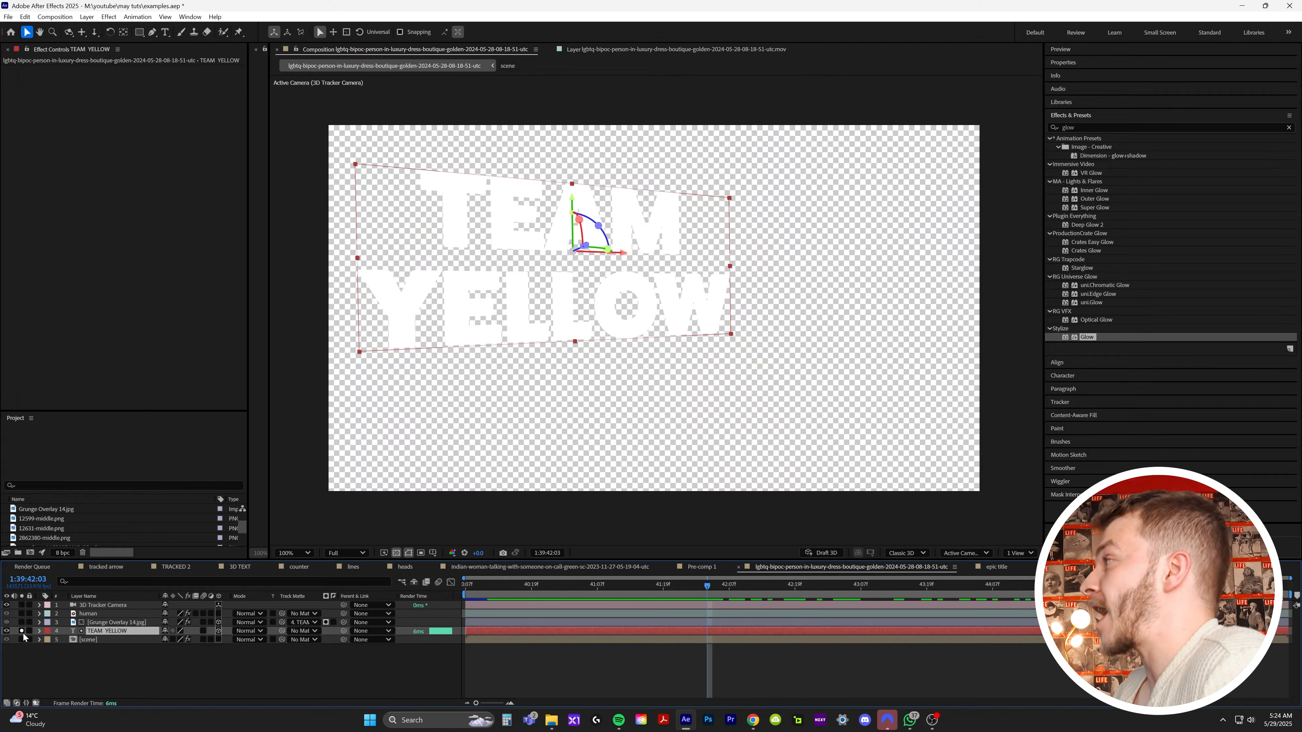
{"action": "key", "text": "ctrl+Up"}
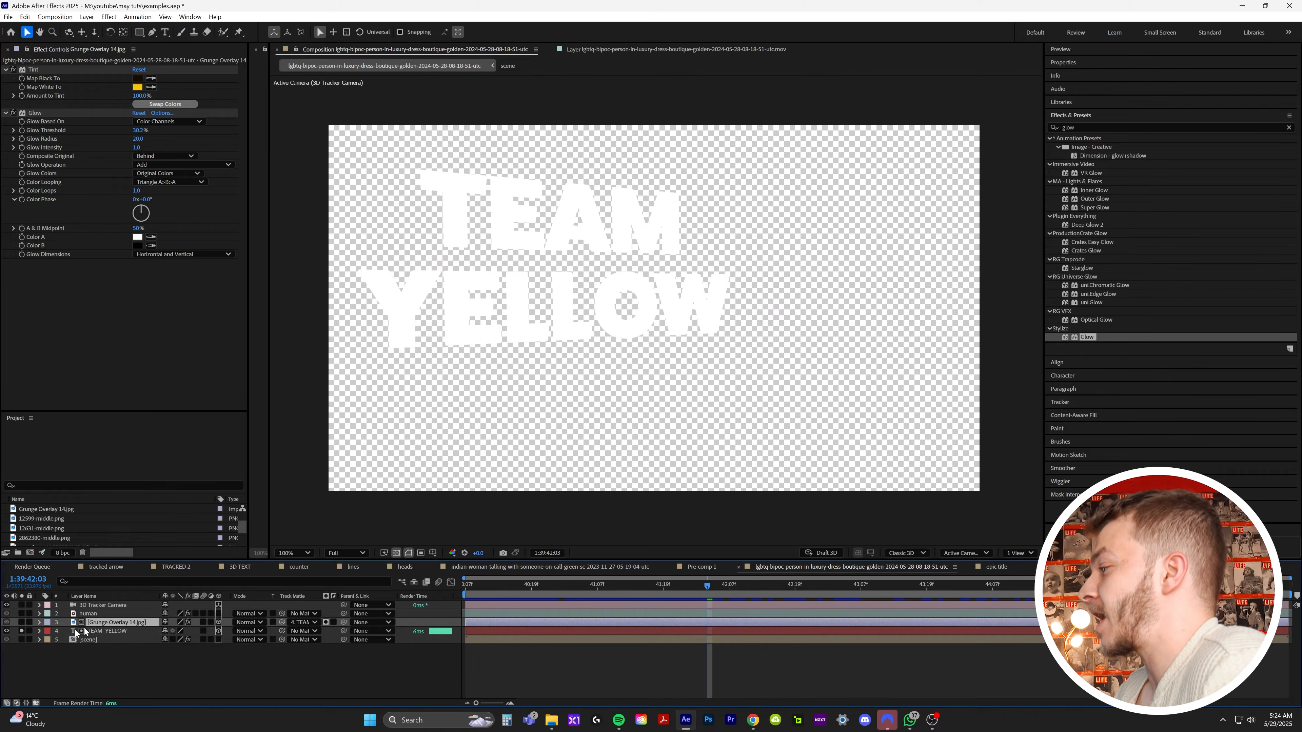
{"action": "left_click", "coordinate": [23, 622]}
{"action": "left_click", "coordinate": [23, 623]}
{"action": "left_click", "coordinate": [21, 631]}
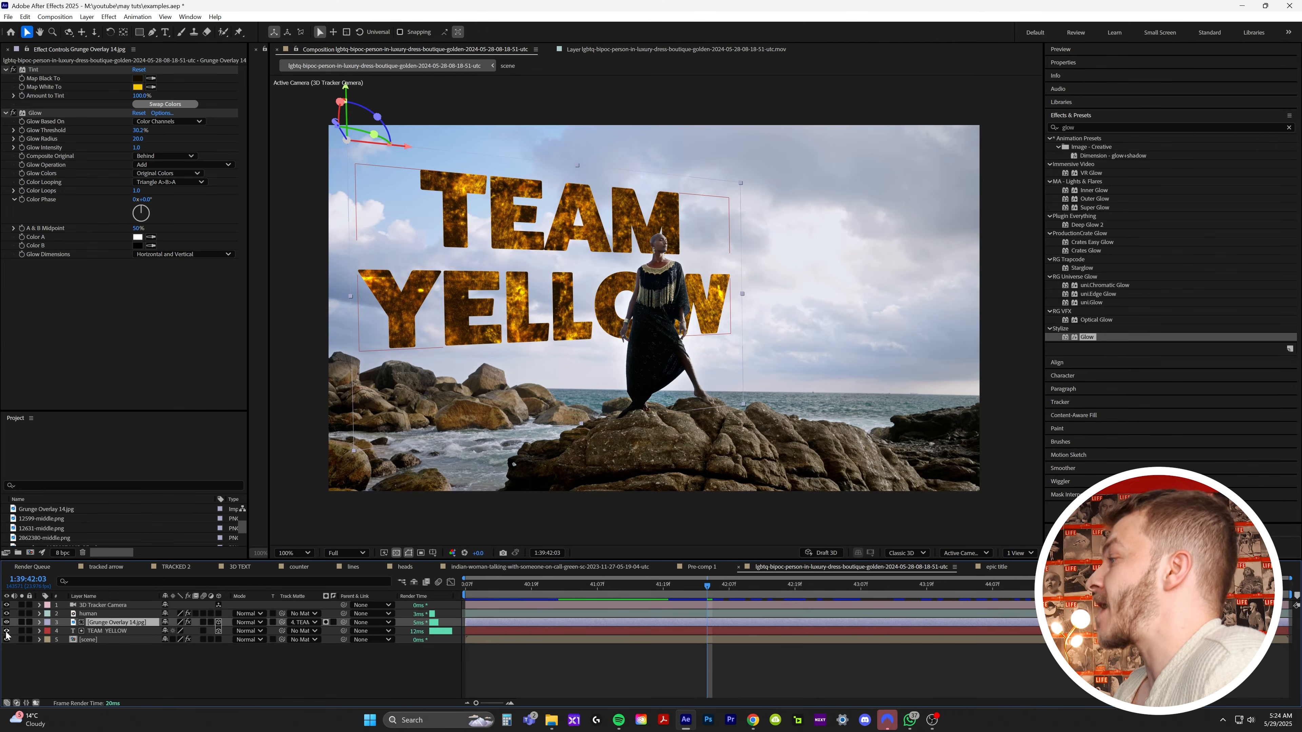
{"action": "left_click", "coordinate": [21, 630]}
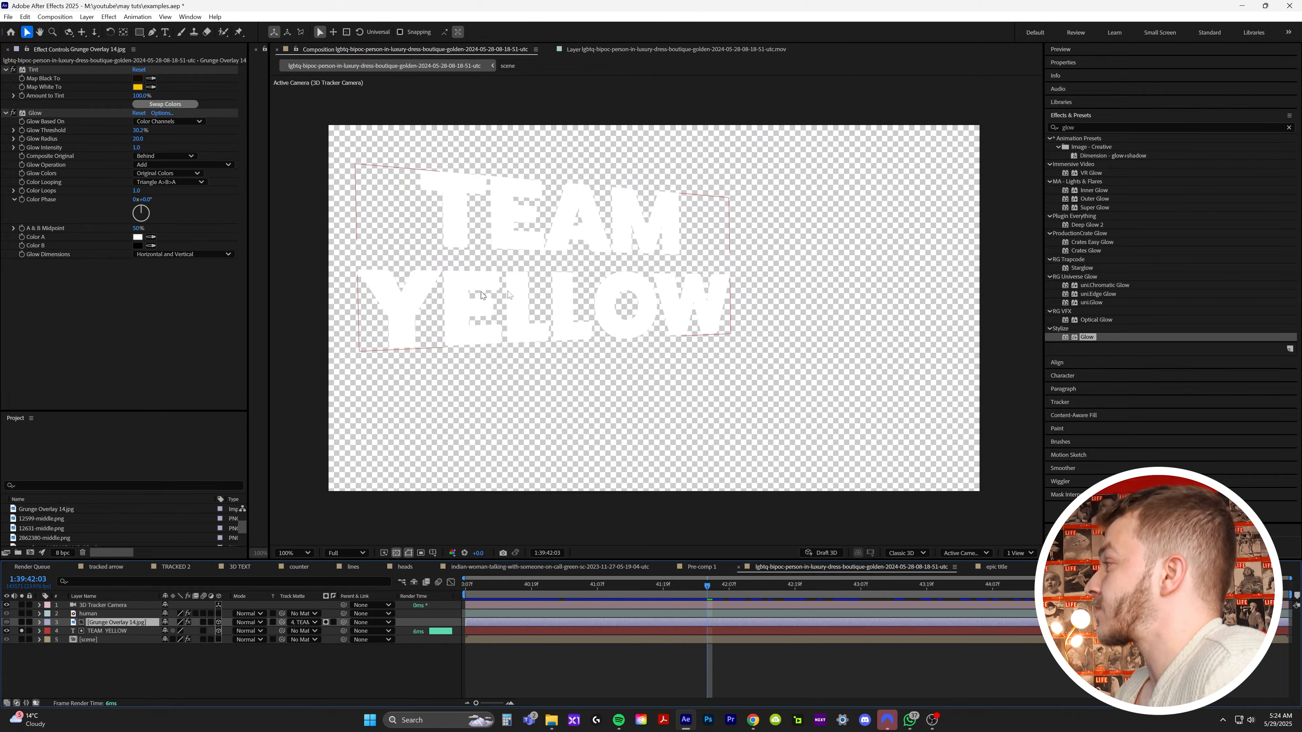
{"action": "left_click", "coordinate": [21, 631]}
Find the Drop Shadow effect and apply it to the TEAM YELLOW layer.
{"action": "left_click", "coordinate": [125, 632]}
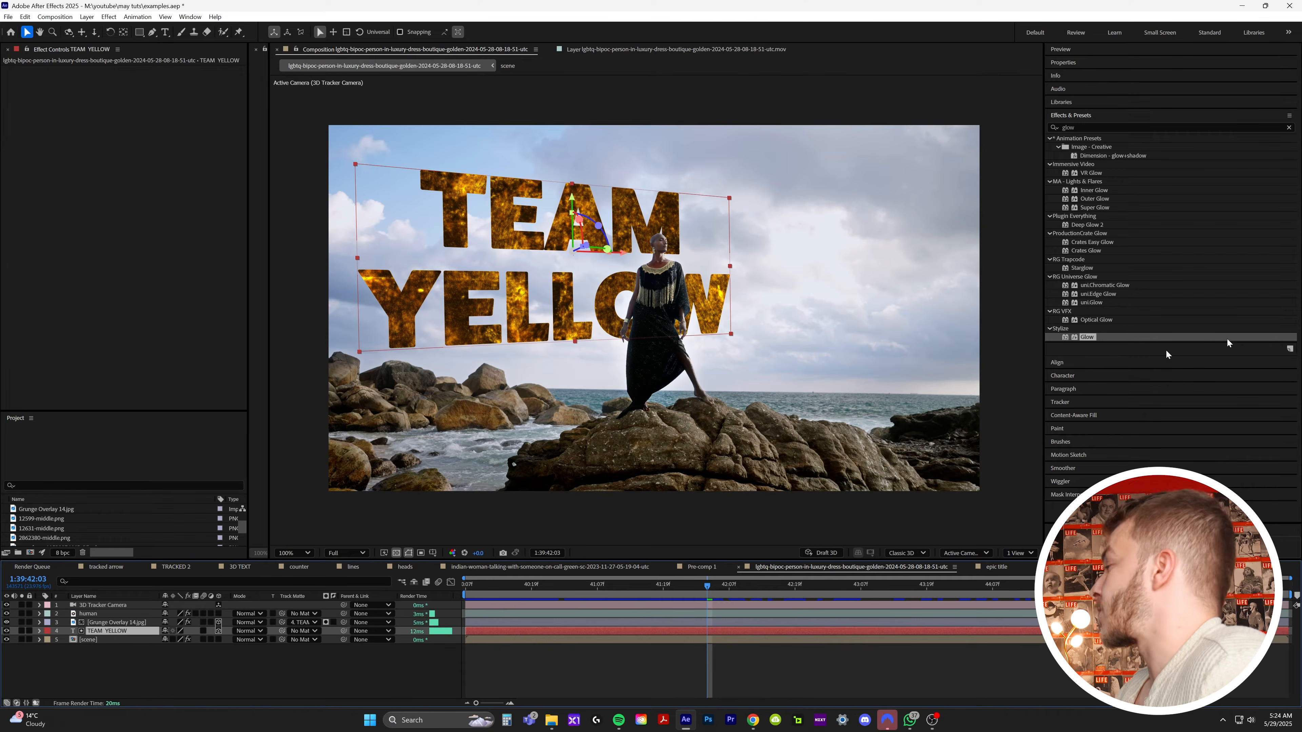
{"action": "left_click_drag", "start_coordinate": [1092, 128], "coordinate": [981, 120]}
{"action": "type", "text": "dro"}
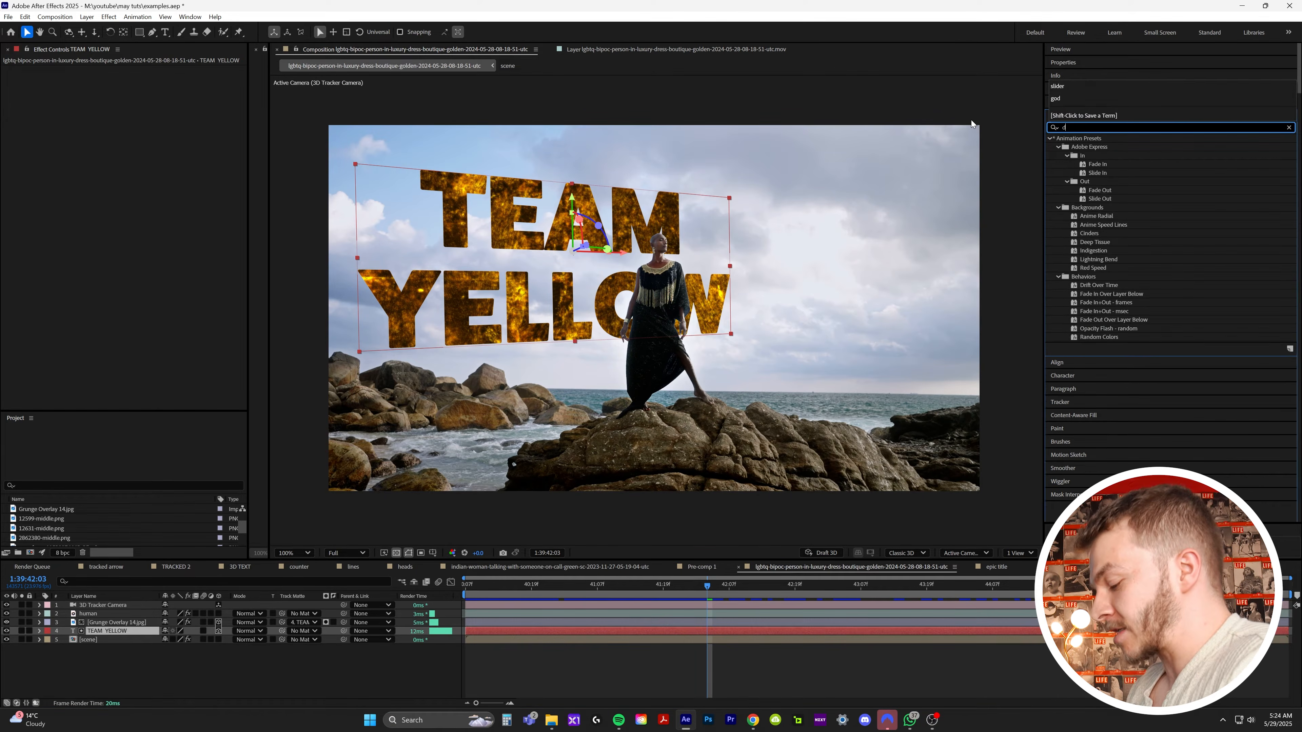
{"action": "type", "text": "p"}
{"action": "double_click", "coordinate": [803, 503]}
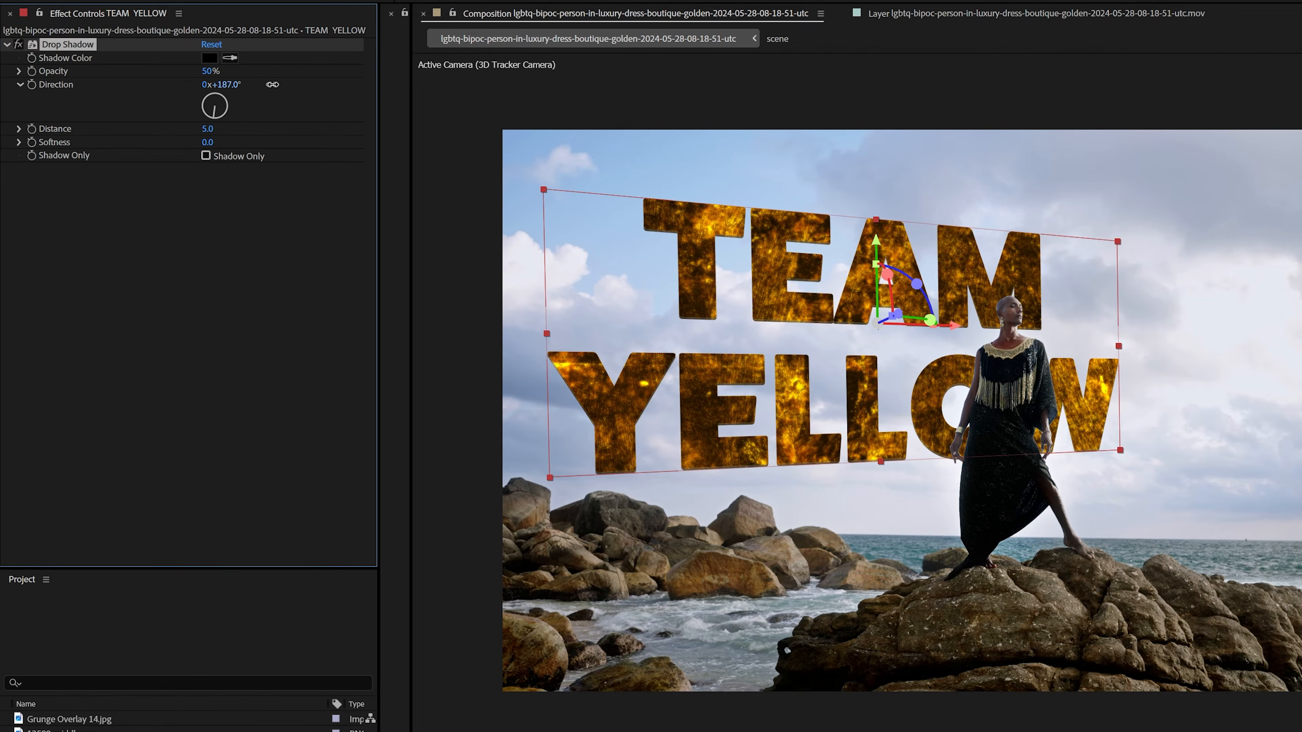
Set the title's drop shadow to direction 240°, distance 9, softness about 8 and brown color 865700.
{"action": "left_click_drag", "start_coordinate": [272, 84], "coordinate": [328, 88]}
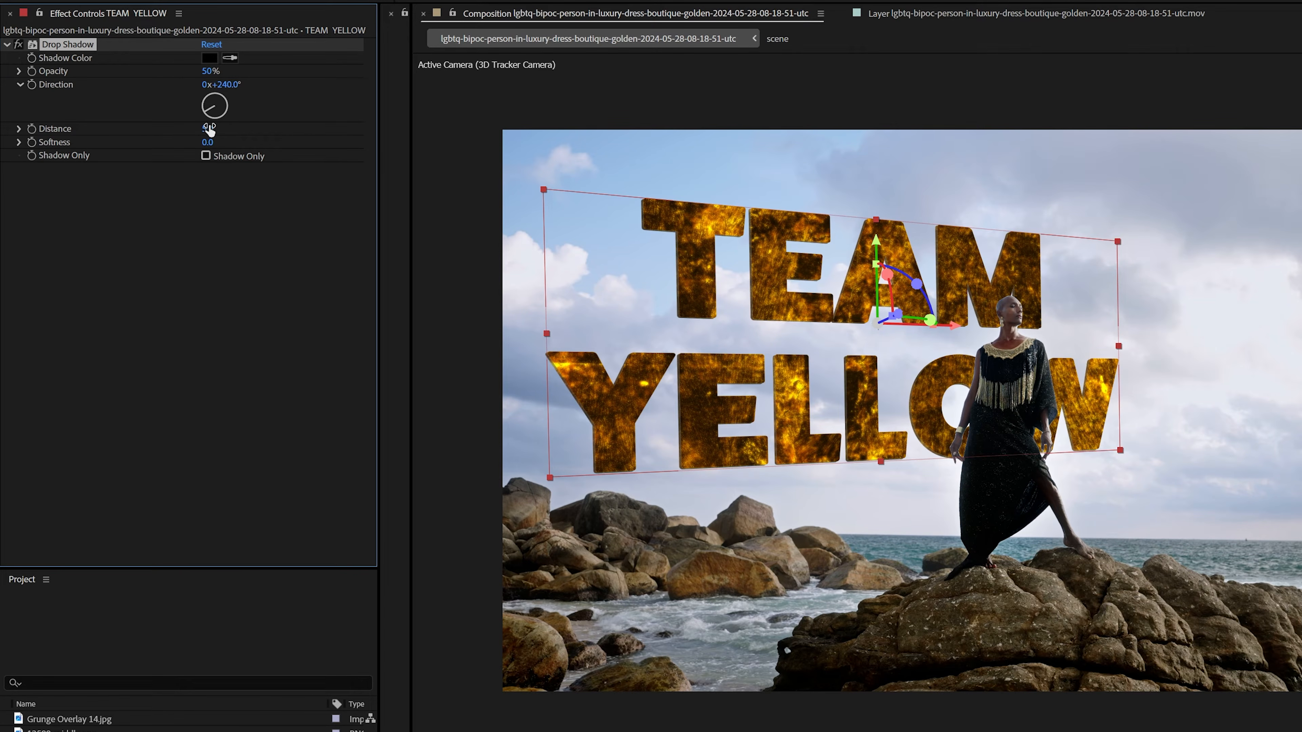
{"action": "left_click_drag", "start_coordinate": [210, 126], "coordinate": [208, 125]}
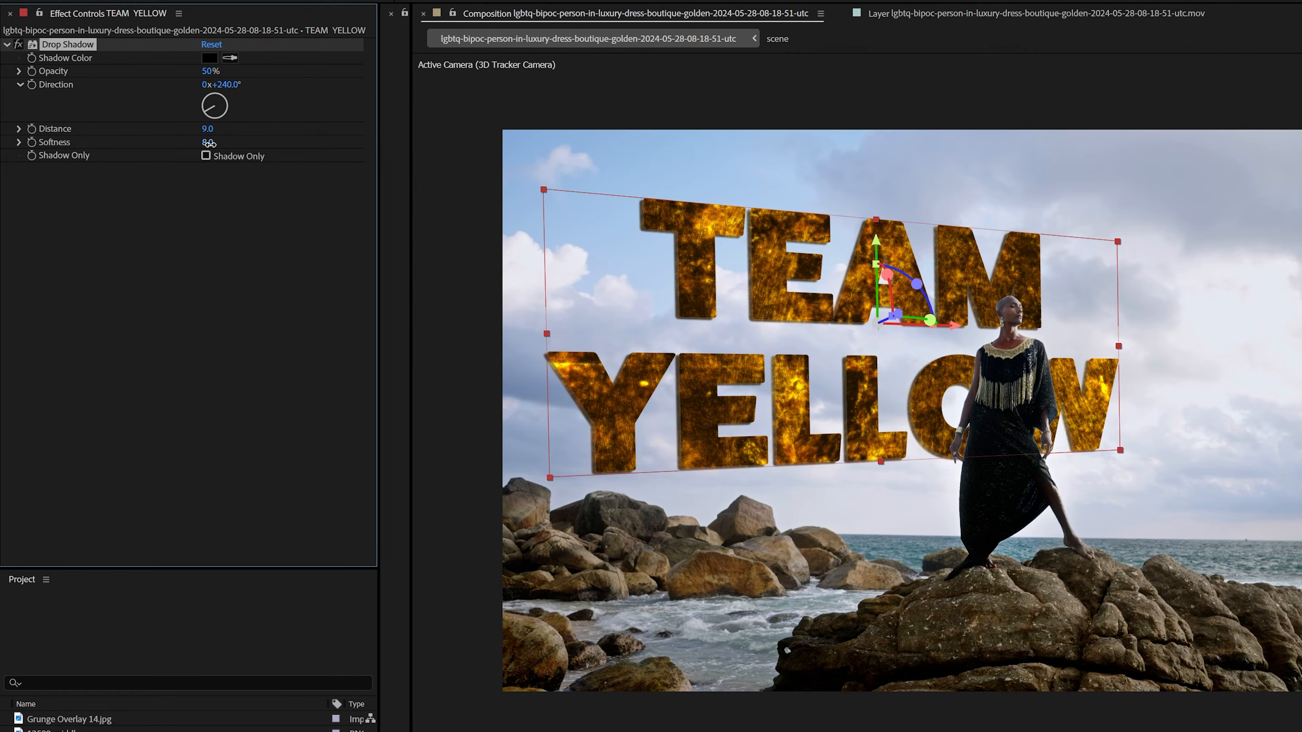
{"action": "left_click", "coordinate": [209, 57]}
{"action": "left_click_drag", "start_coordinate": [1292, 322], "coordinate": [1299, 426]}
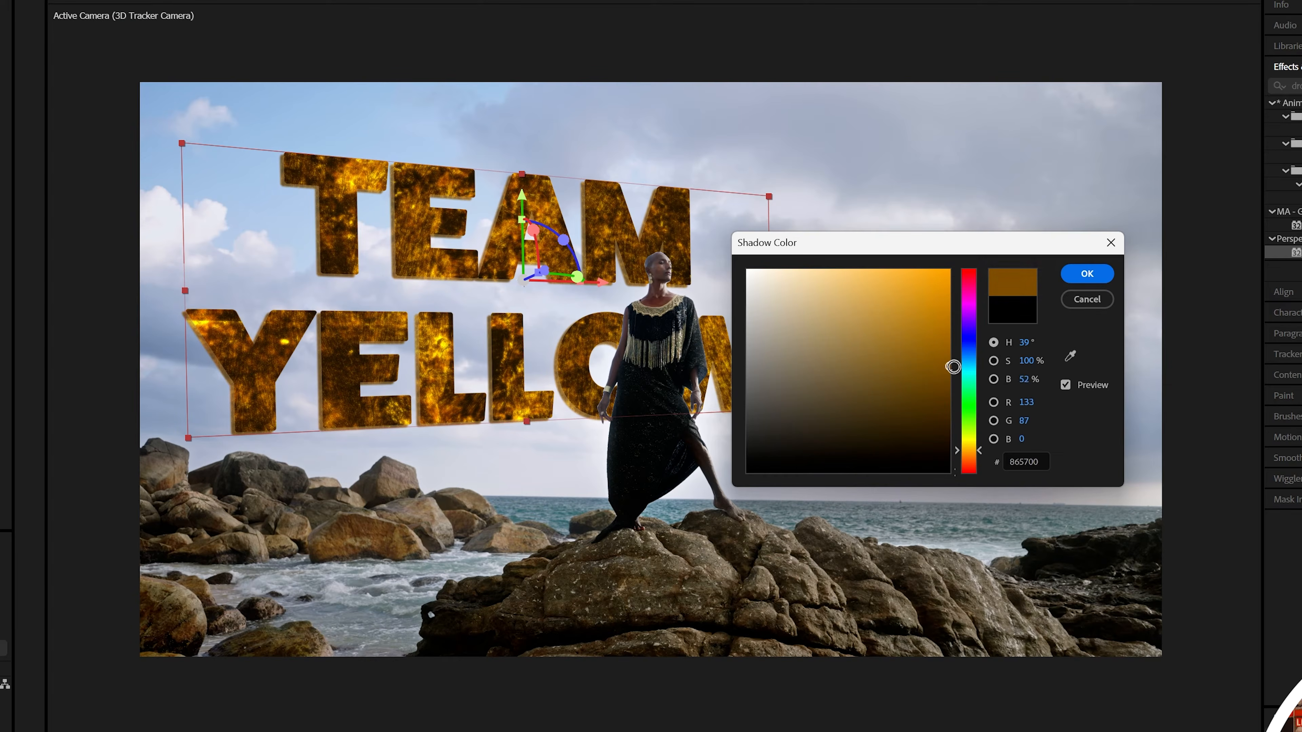
{"action": "left_click", "coordinate": [1085, 274]}
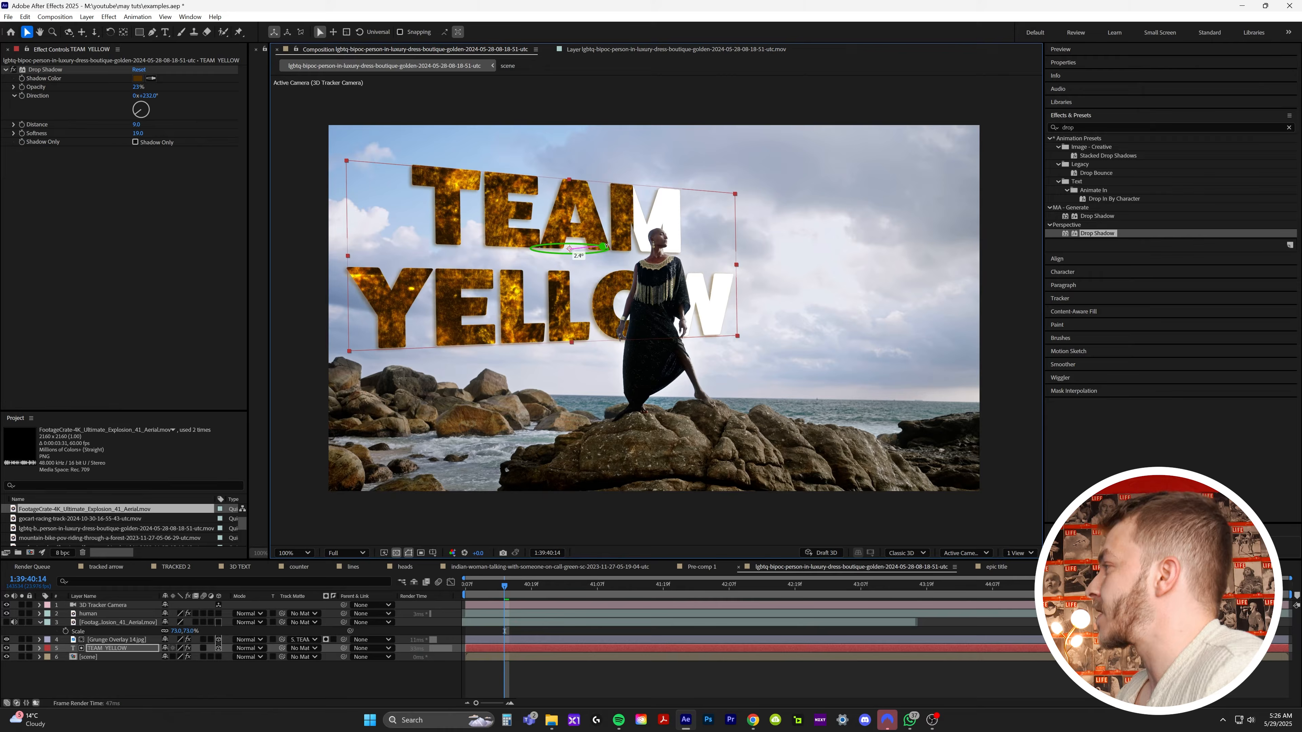
Try rotating the TEAM YELLOW layer about its vertical axis, and undo the rotation.
{"action": "left_click_drag", "start_coordinate": [604, 247], "coordinate": [598, 248]}
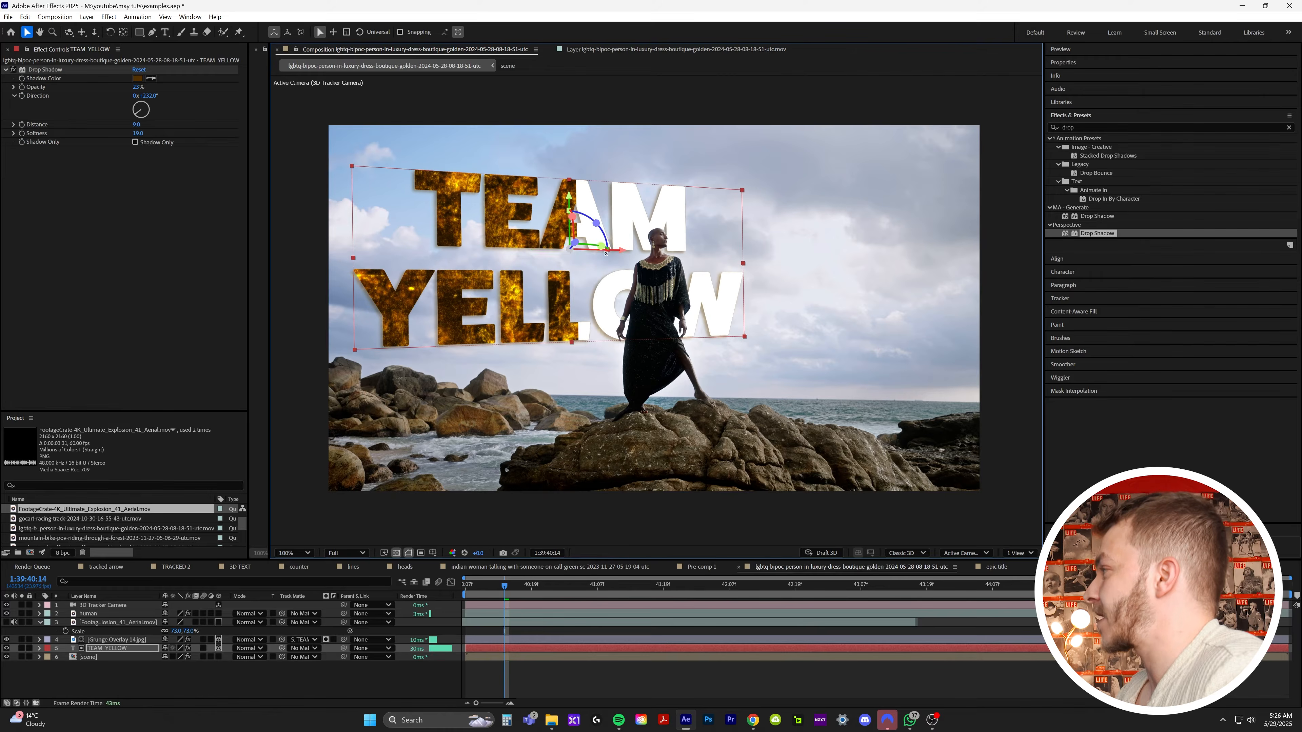
{"action": "key", "text": "ctrl+z"}
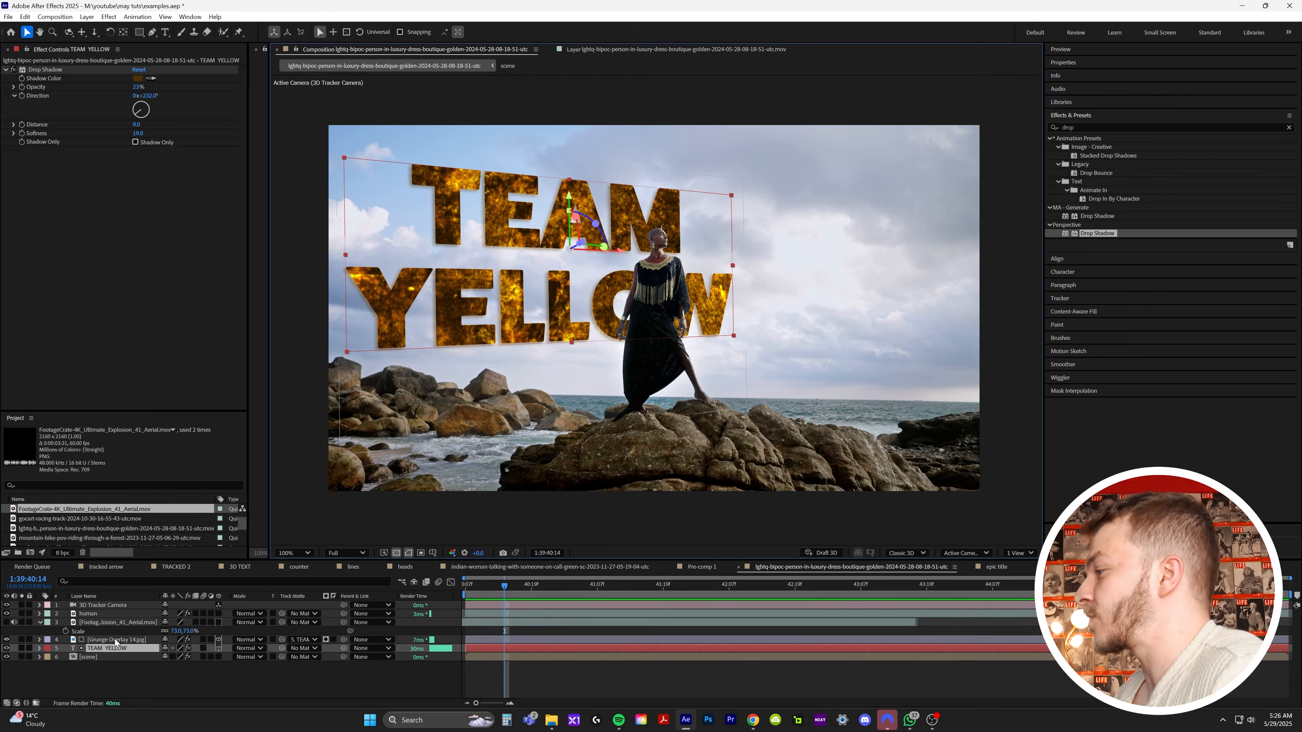
Parent the Grunge Overlay 14.jpg layer to the TEAM YELLOW layer.
{"action": "left_click", "coordinate": [116, 640]}
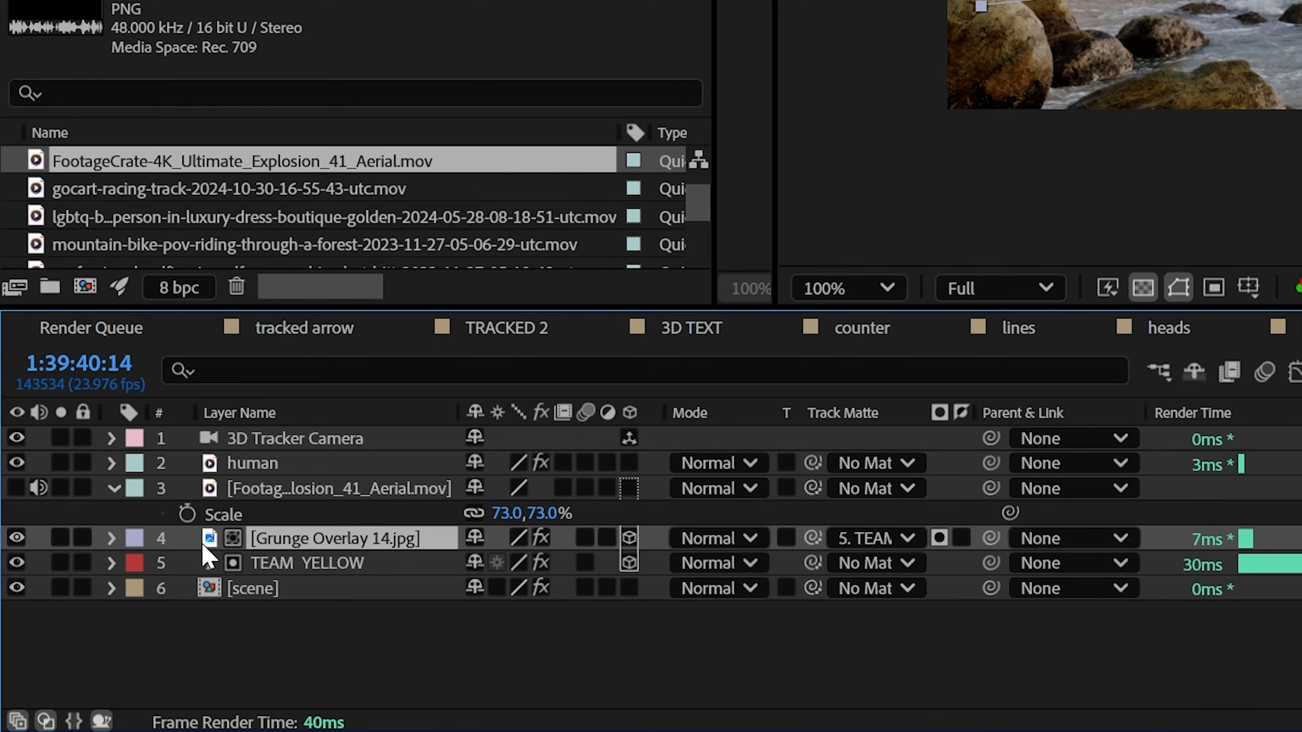
{"action": "left_click", "coordinate": [60, 537]}
{"action": "left_click_drag", "start_coordinate": [937, 539], "coordinate": [332, 568]}
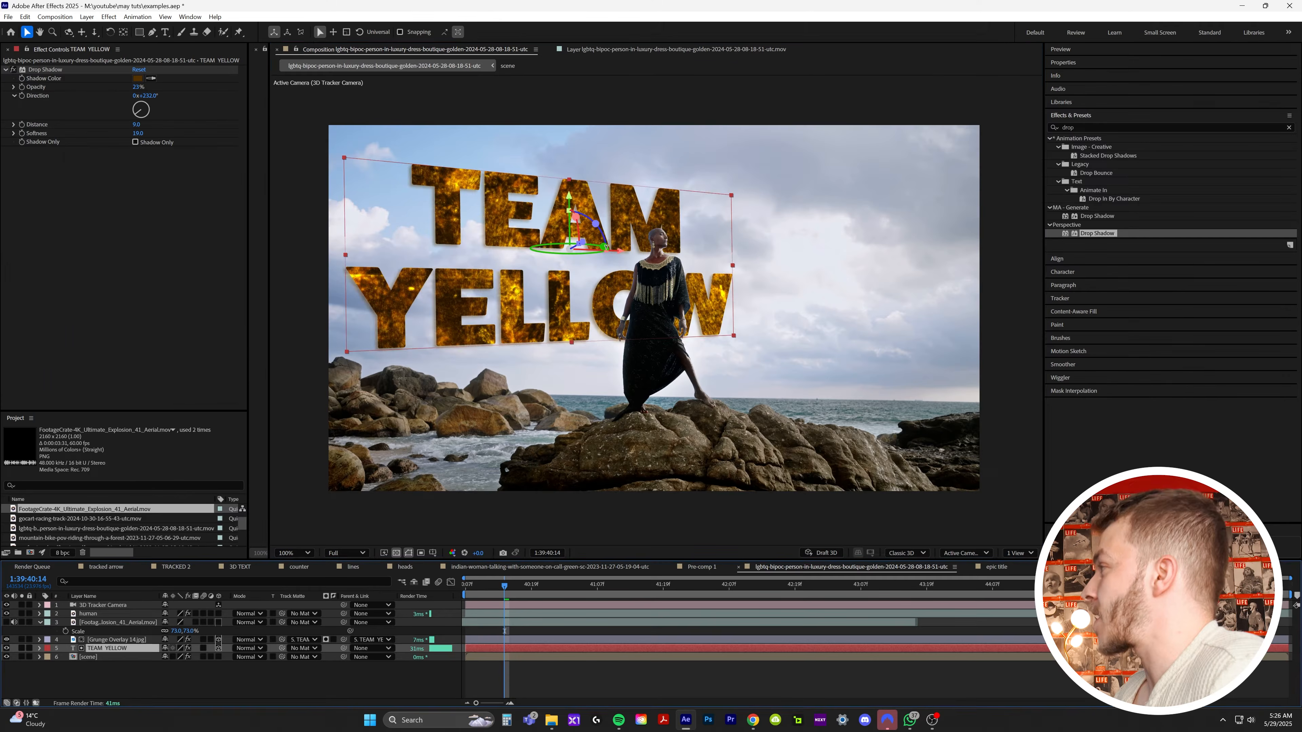
Rotate the TEAM YELLOW layer slightly and move it a little higher in the sky, together with its linked texture.
{"action": "mouse_move", "coordinate": [601, 247]}
{"action": "left_mouse_down"}
{"action": "mouse_move", "coordinate": [581, 245]}
{"action": "mouse_move", "coordinate": [605, 251]}
{"action": "left_mouse_up"}
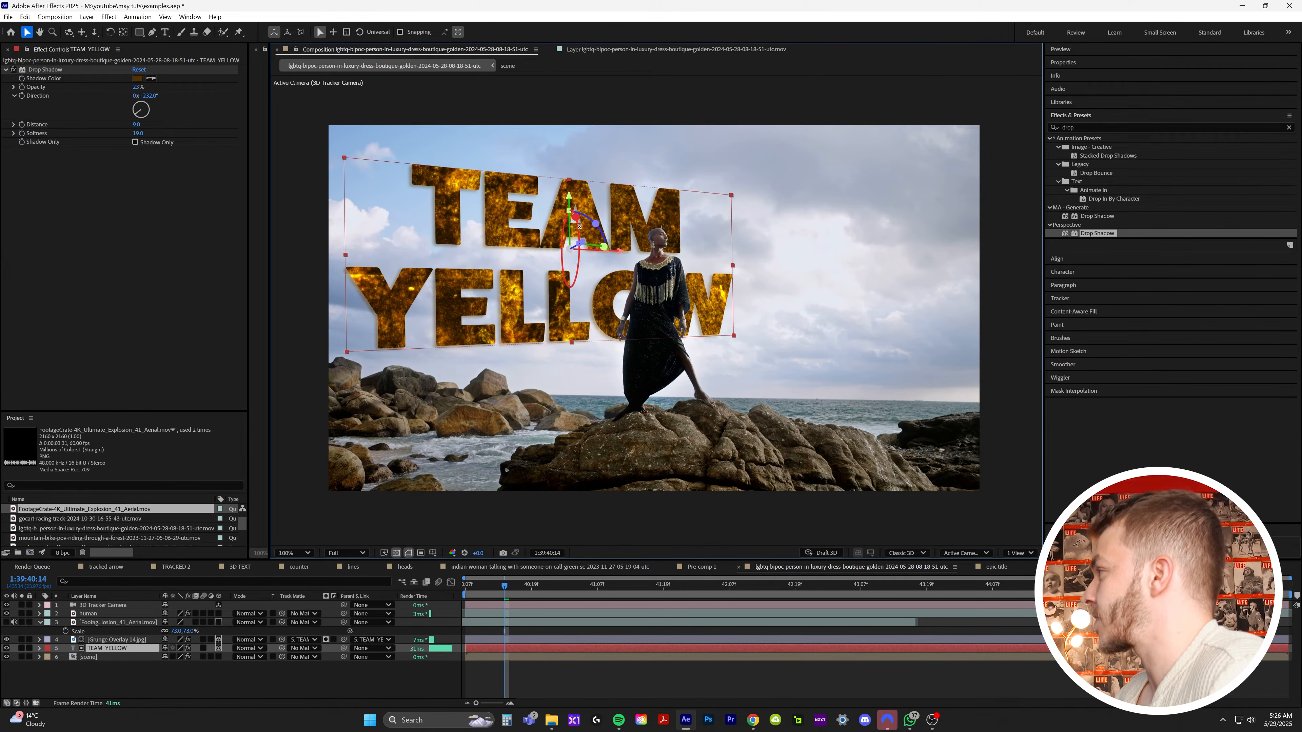
{"action": "left_click_drag", "start_coordinate": [574, 272], "coordinate": [576, 259]}
{"action": "left_click", "coordinate": [110, 641]}
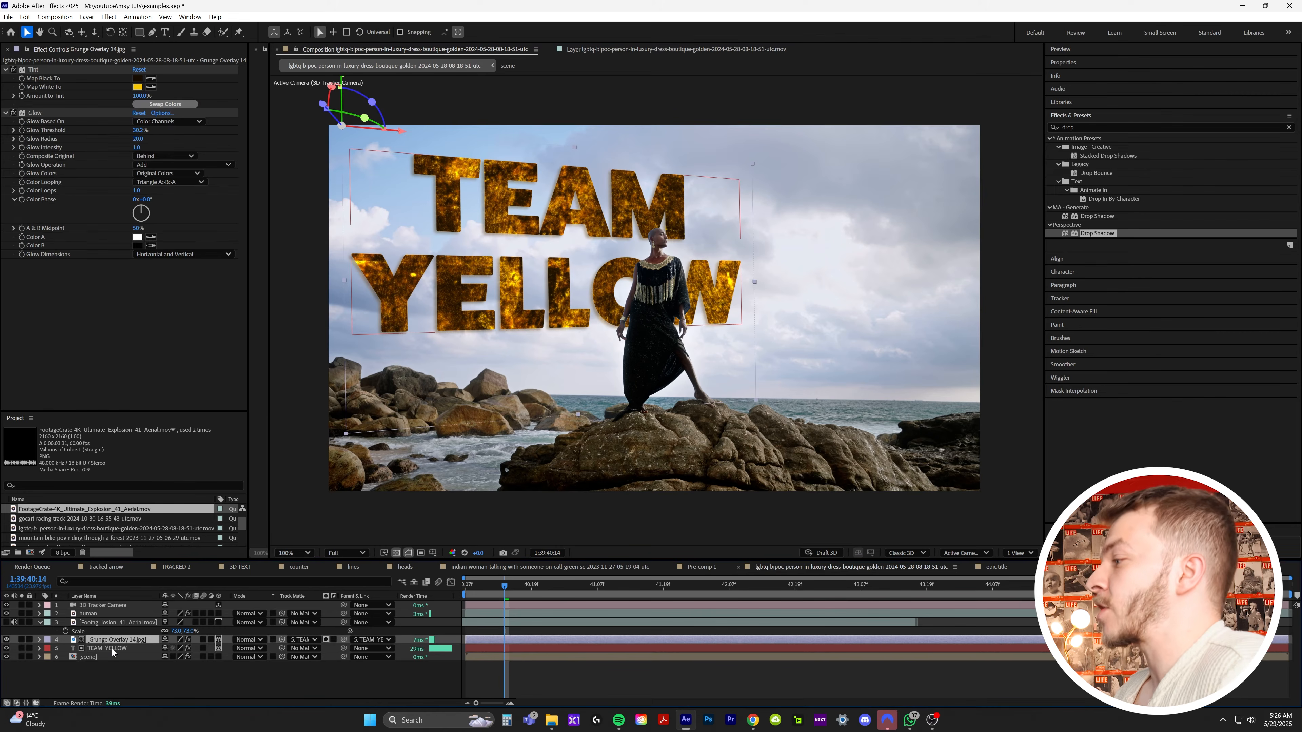
Set the TEAM YELLOW layer's font size to 132 px.
{"action": "left_click", "coordinate": [111, 649]}
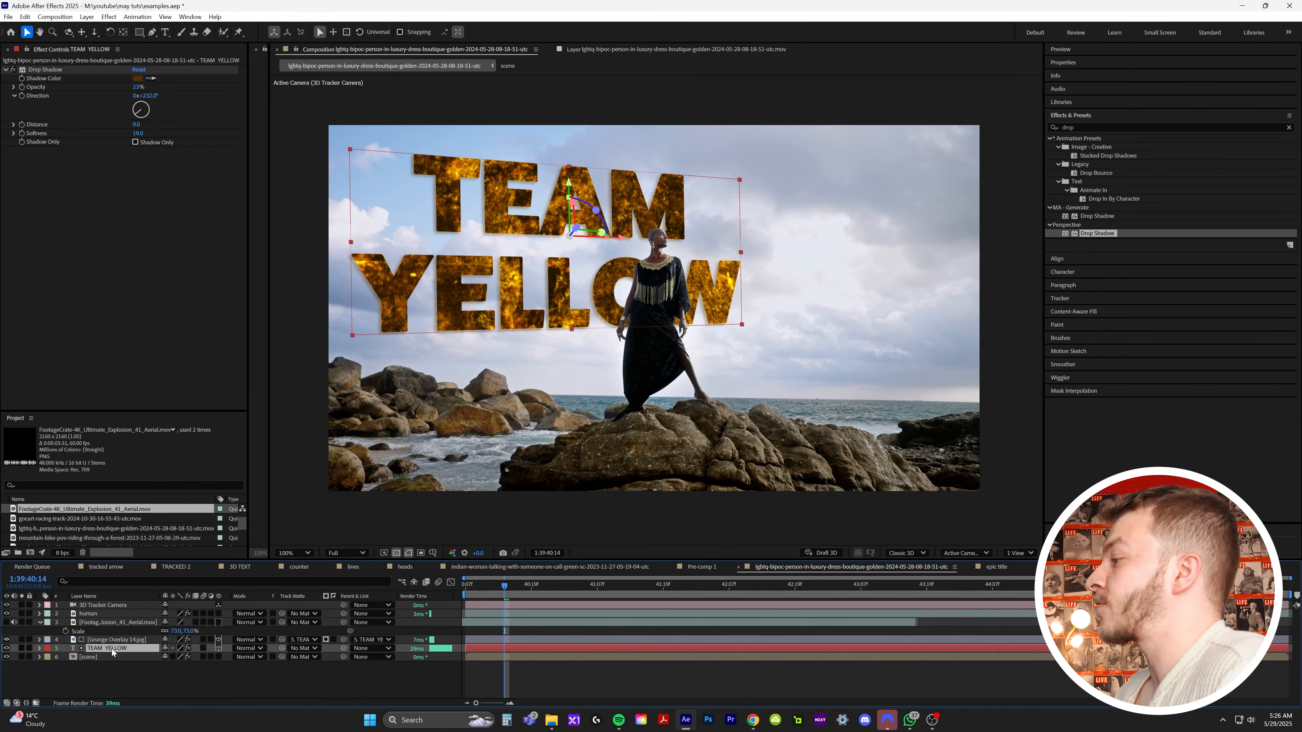
{"action": "left_click", "coordinate": [1060, 273]}
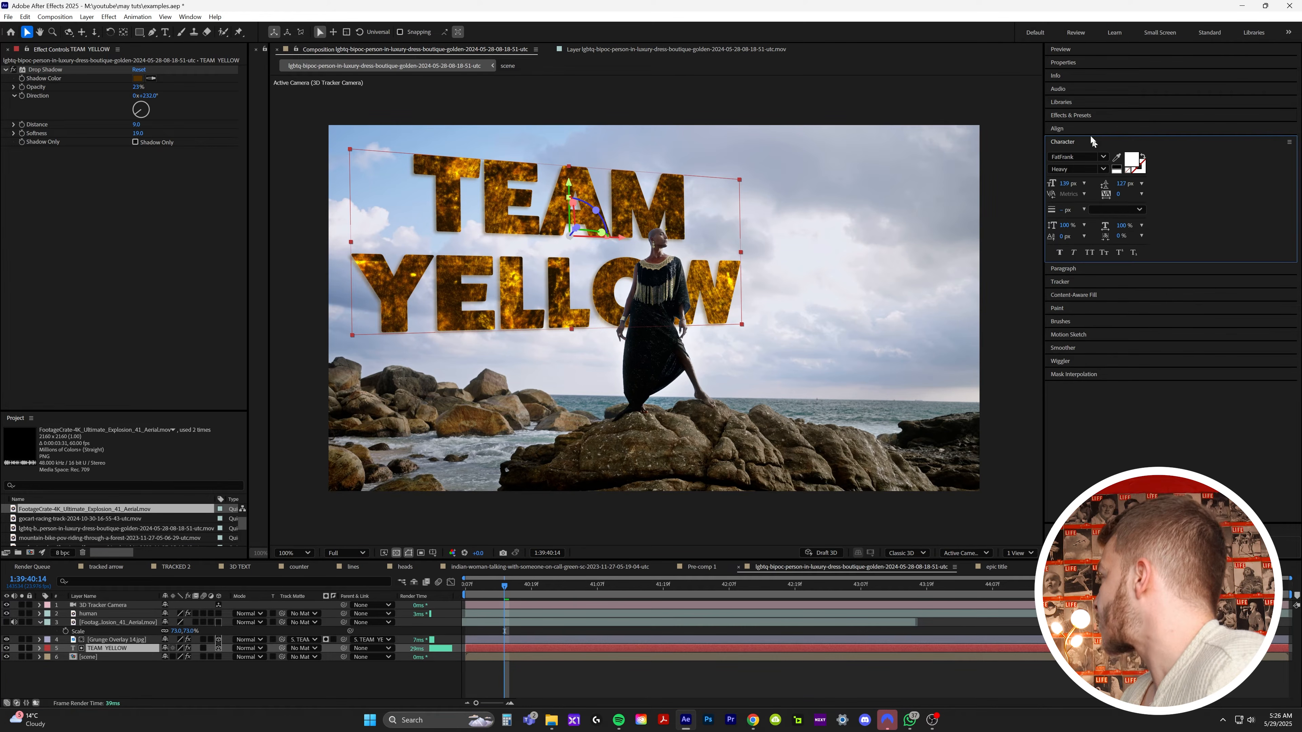
{"action": "left_click_drag", "start_coordinate": [1063, 186], "coordinate": [1054, 178]}
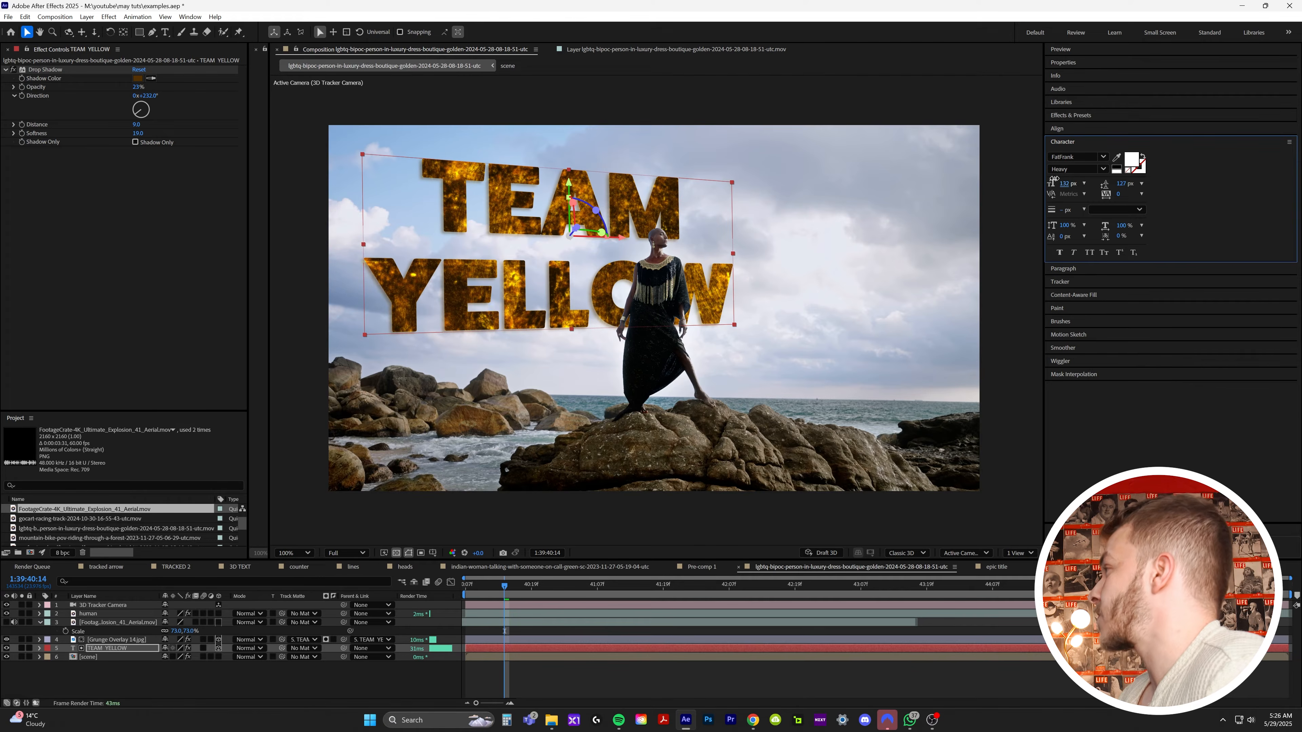
Replace the word TEAM in the title with EPIC DUDE.
{"action": "left_click", "coordinate": [167, 33]}
{"action": "left_click_drag", "start_coordinate": [419, 172], "coordinate": [660, 206]}
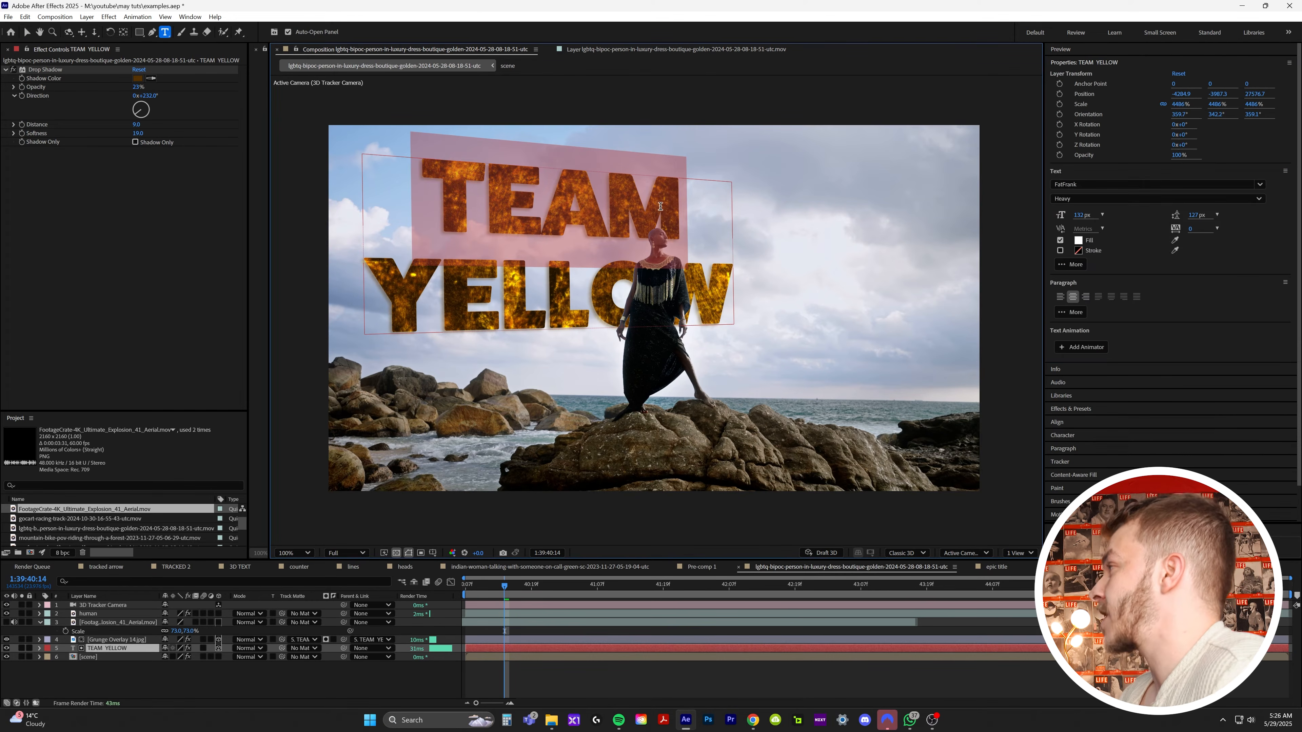
{"action": "type", "text": "EPIC DUDE"}
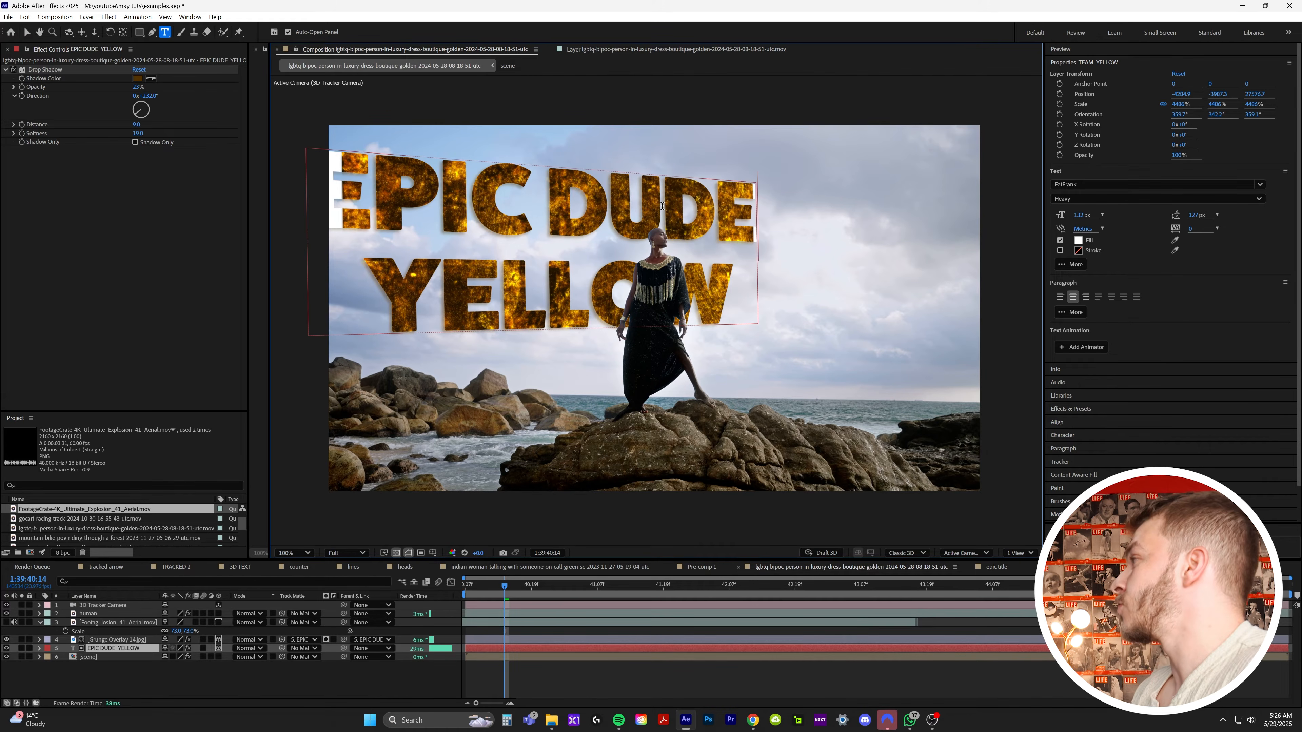
Scale the Grunge Overlay 14.jpg layer so its texture covers the wider EPIC DUDE YELLOW title.
{"action": "left_click", "coordinate": [115, 640]}
{"action": "key", "text": "s"}
{"action": "left_click_drag", "start_coordinate": [172, 650], "coordinate": [399, 135]}
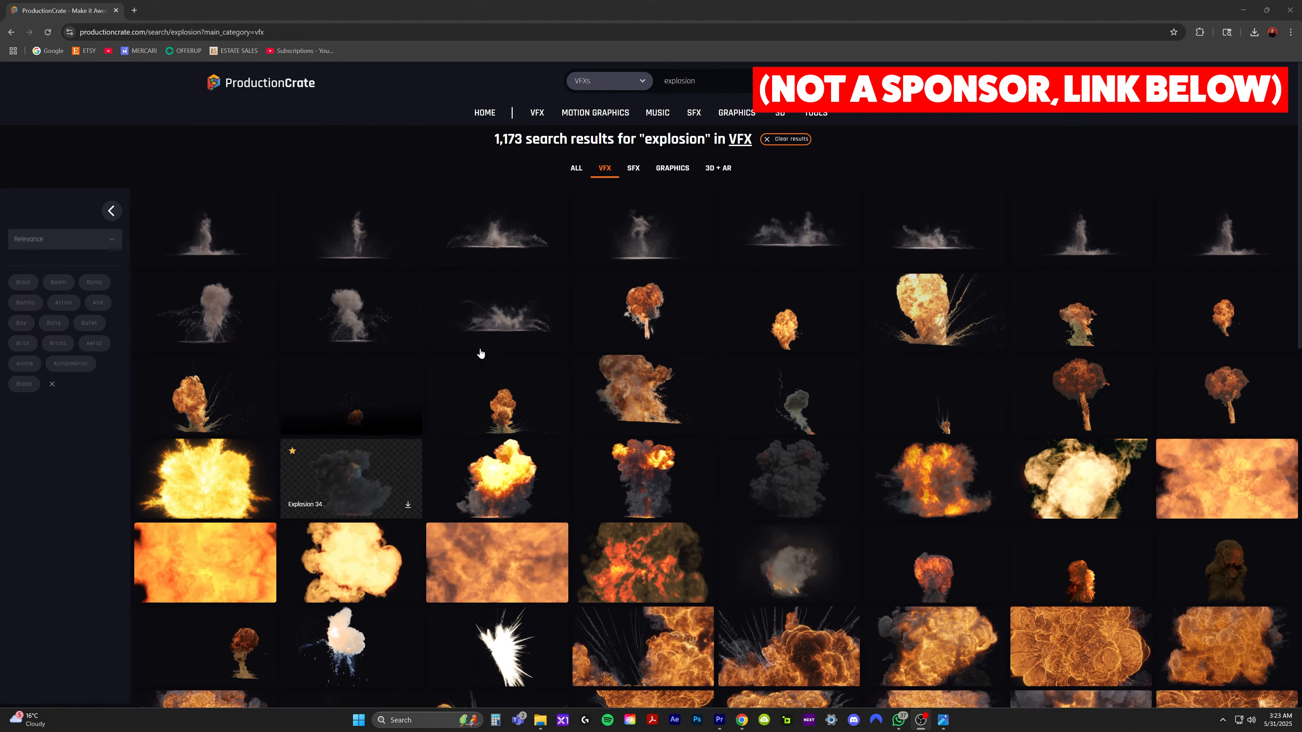
Browse the explosion clips in ProductionCrate's VFX library in the web browser.
{"action": "scroll", "coordinate": [523, 341], "scroll_direction": "down", "scroll_amount": 5}
{"action": "scroll", "coordinate": [525, 333], "scroll_direction": "up", "scroll_amount": 4}
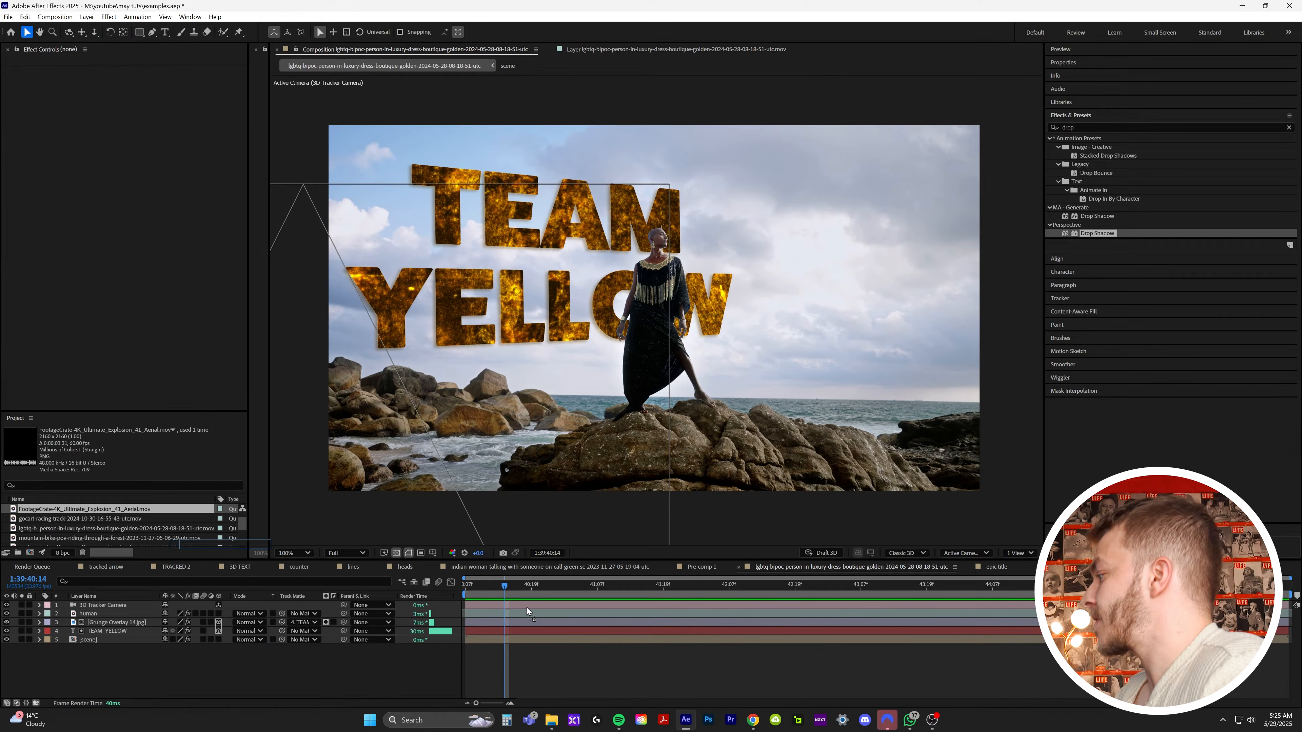
Back in After Effects, add FootageCrate-4K_Ultimate_Explosion_41_Aerial.mov beneath the human layer and scale it to 73%.
{"action": "left_click_drag", "start_coordinate": [527, 607], "coordinate": [527, 608]}
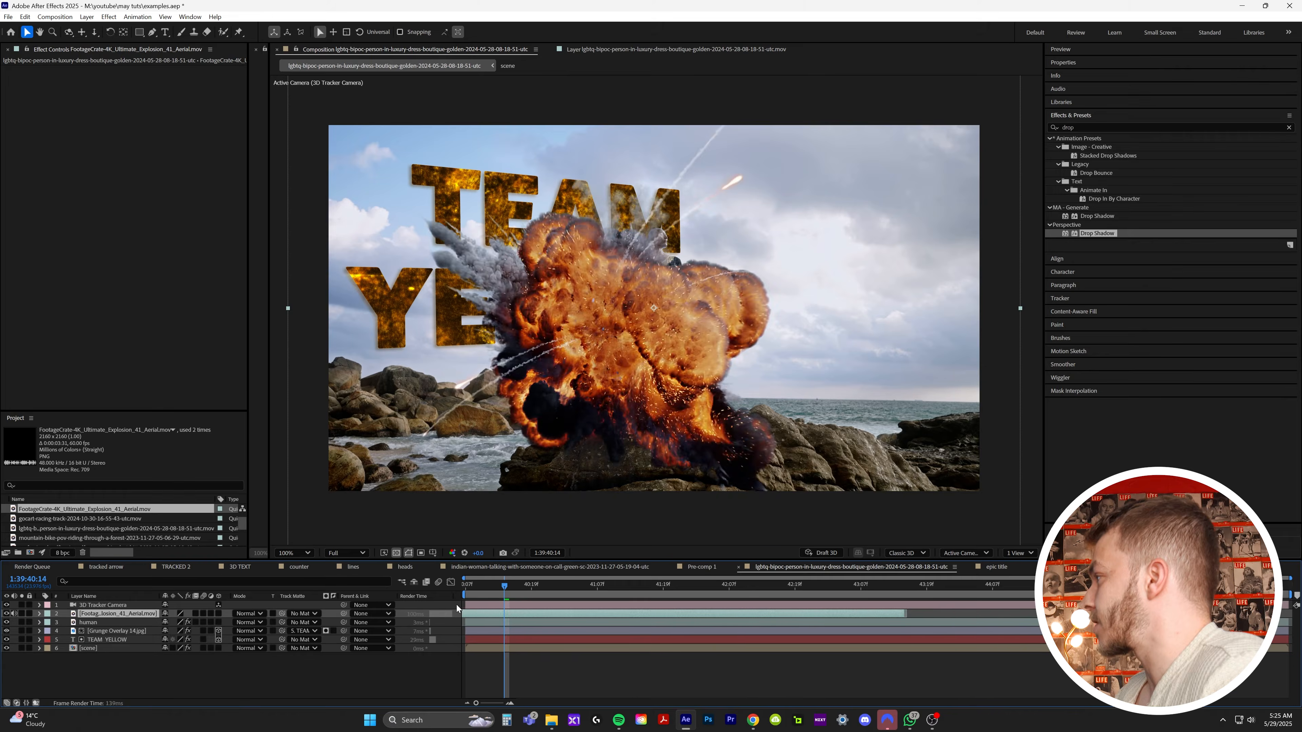
{"action": "left_click_drag", "start_coordinate": [116, 613], "coordinate": [104, 627]}
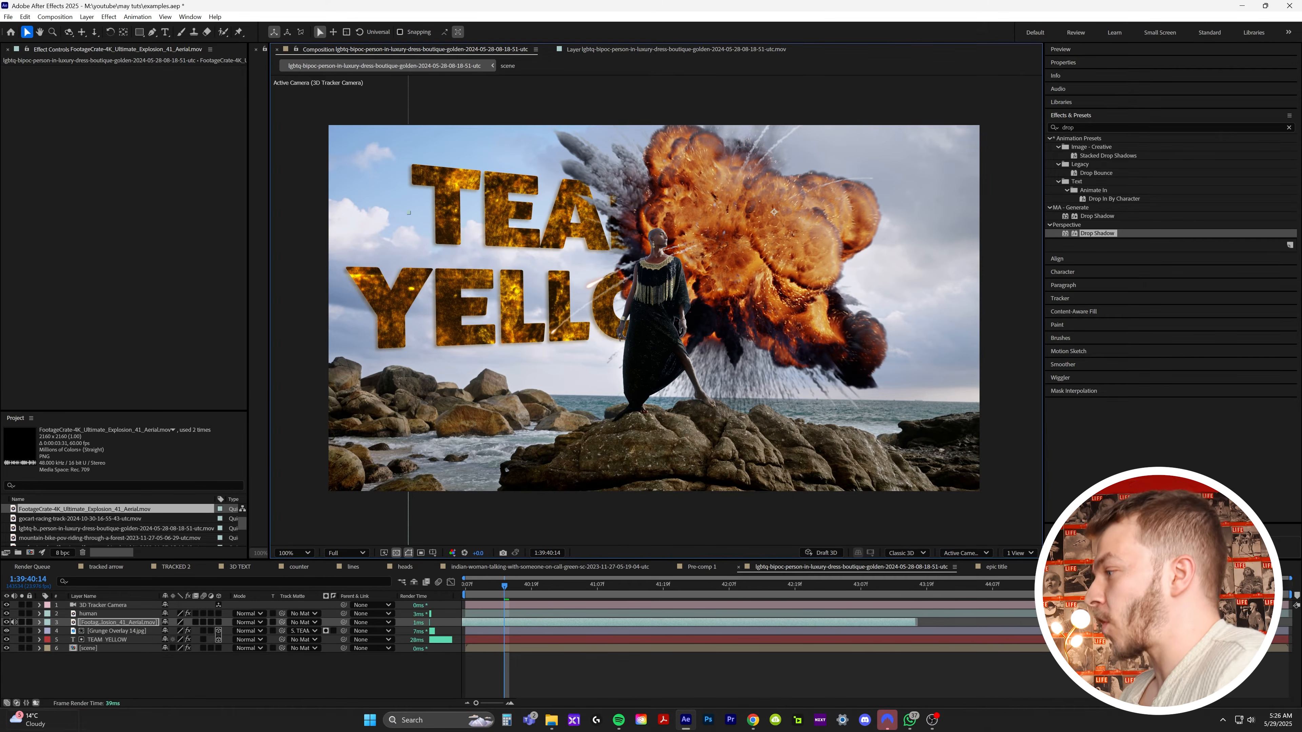
{"action": "key", "text": "s"}
{"action": "left_click_drag", "start_coordinate": [180, 631], "coordinate": [166, 632]}
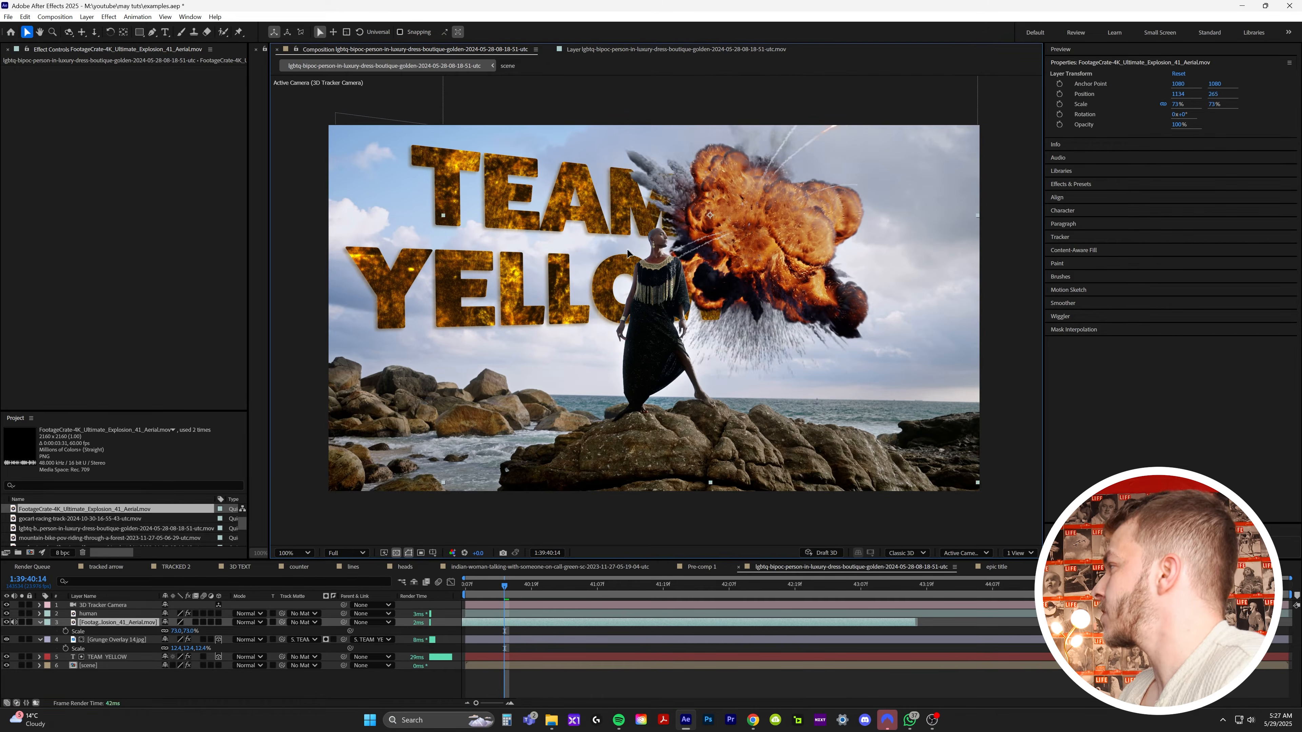
Shift the explosion clip earlier in time and make it a 3D layer.
{"action": "left_click_drag", "start_coordinate": [709, 624], "coordinate": [618, 628]}
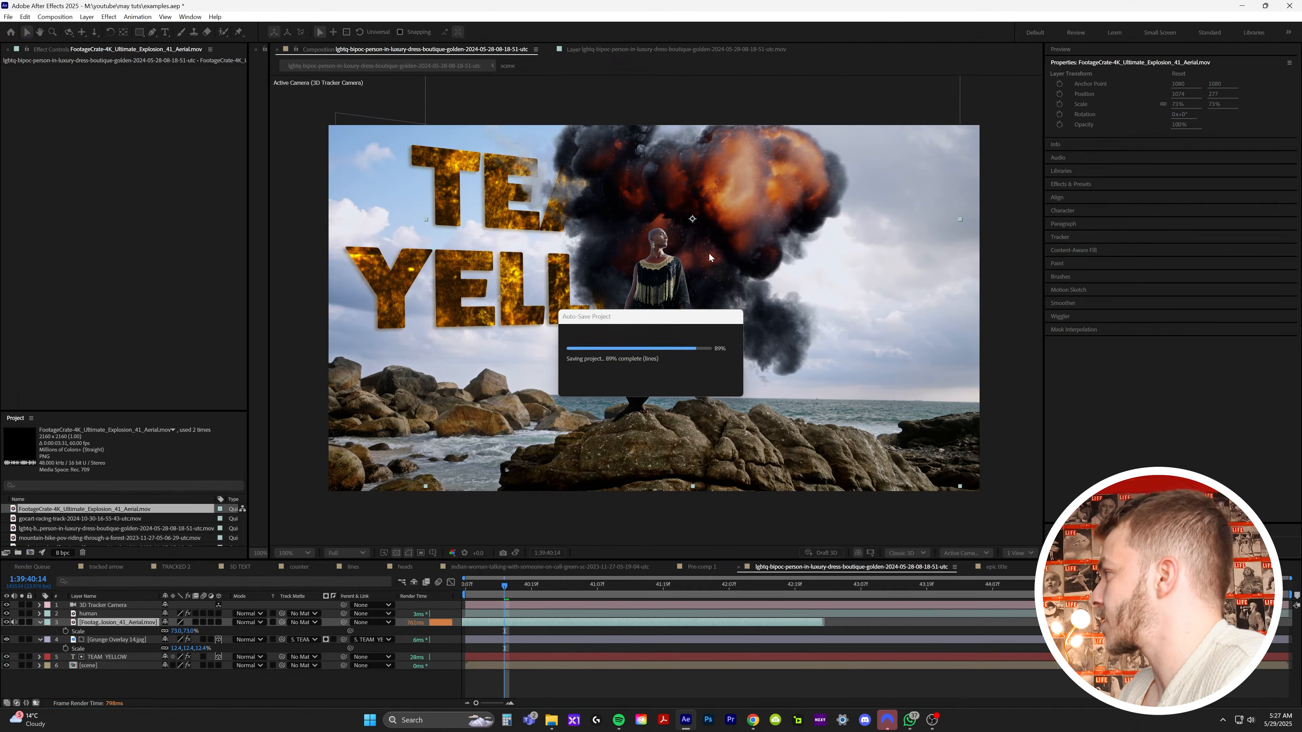
{"action": "left_click", "coordinate": [219, 622]}
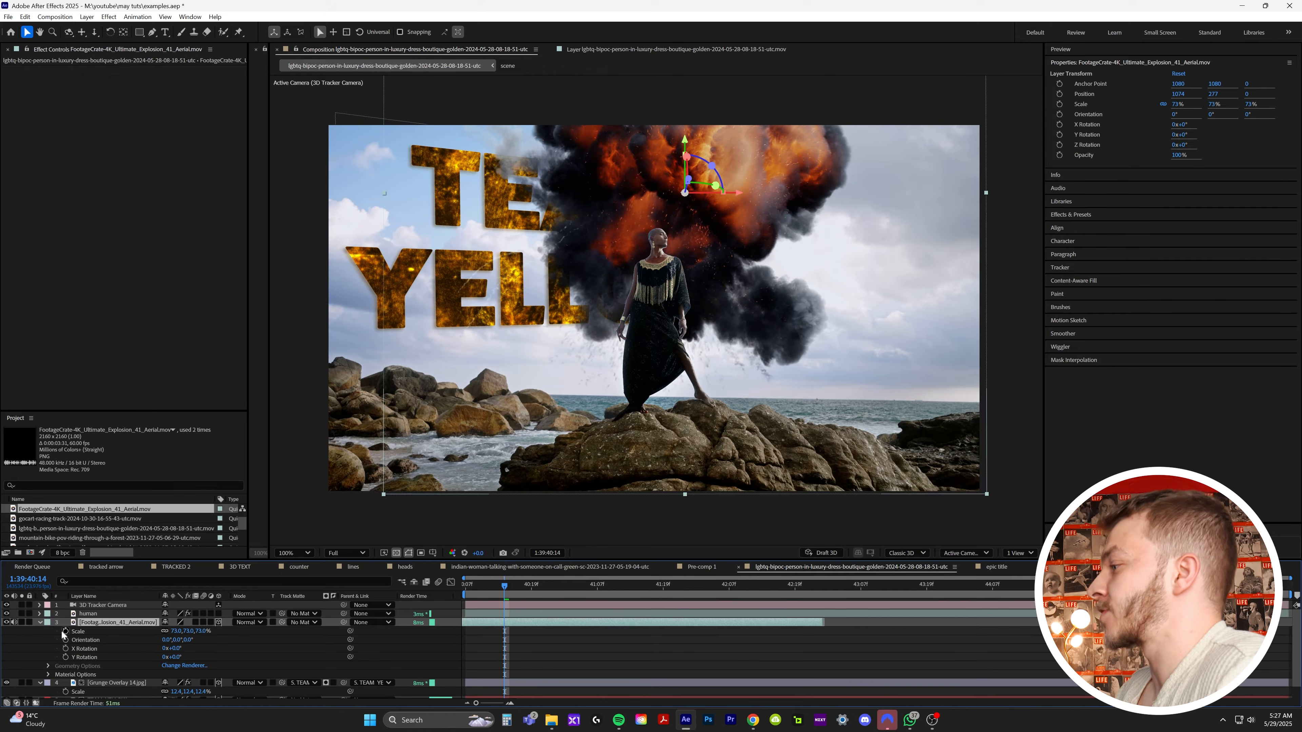
Copy the TEAM YELLOW layer's Transform properties onto the explosion layer.
{"action": "left_click", "coordinate": [93, 682]}
{"action": "left_click", "coordinate": [39, 677]}
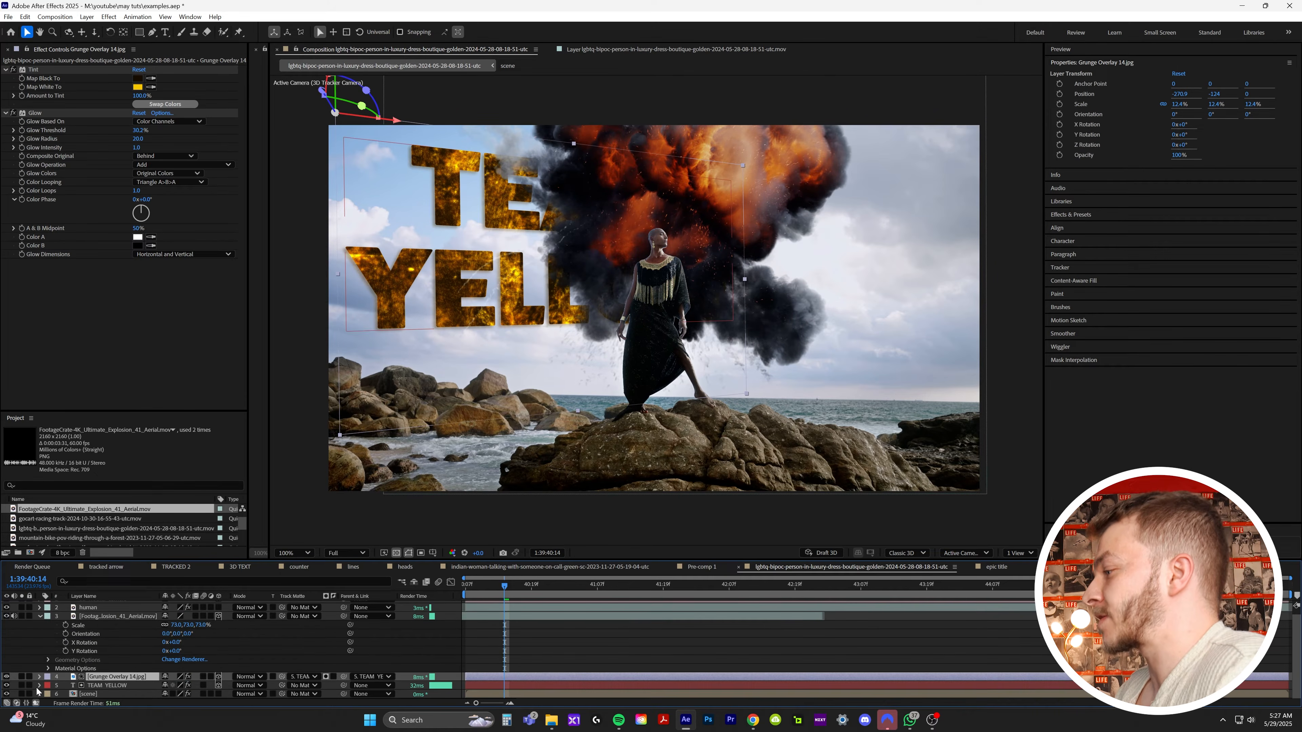
{"action": "left_click", "coordinate": [123, 686]}
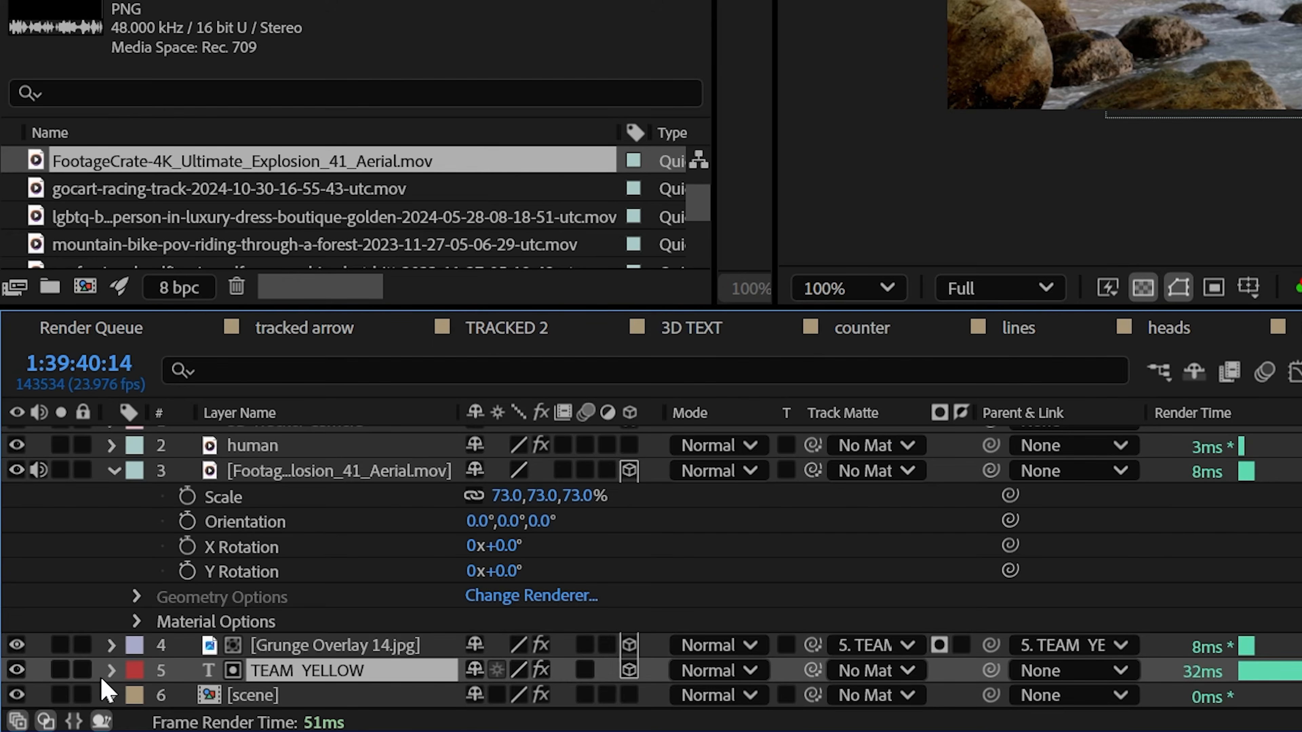
{"action": "left_click", "coordinate": [111, 671]}
{"action": "scroll", "coordinate": [134, 671], "scroll_direction": "down", "scroll_amount": 1}
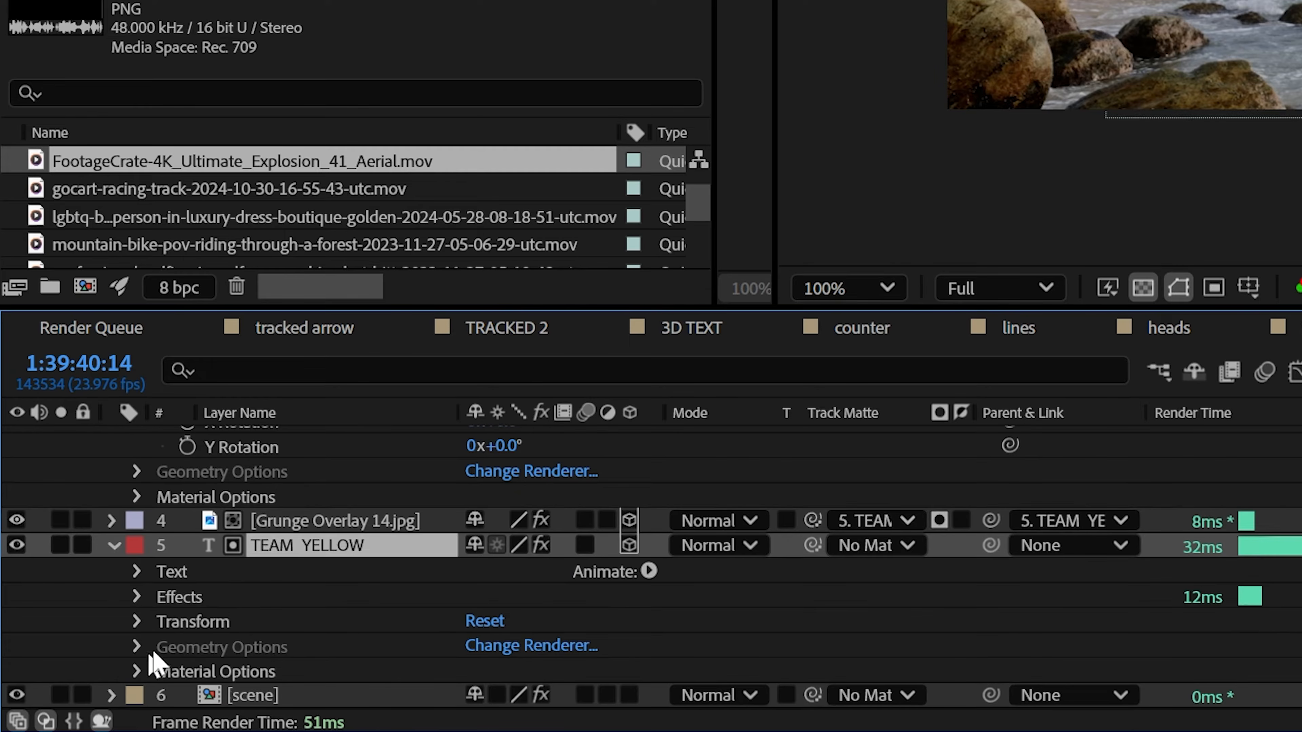
{"action": "left_click", "coordinate": [189, 628]}
{"action": "scroll", "coordinate": [258, 589], "scroll_direction": "up", "scroll_amount": 3}
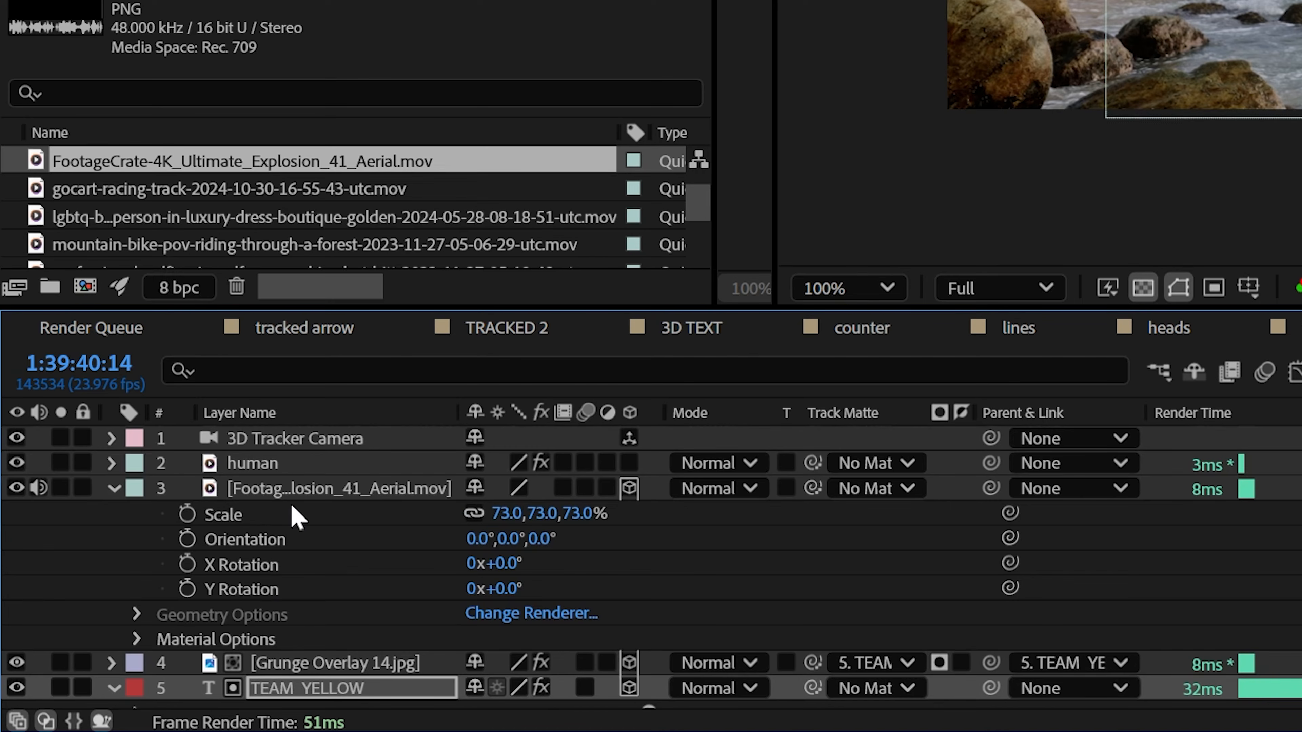
{"action": "left_click", "coordinate": [291, 488]}
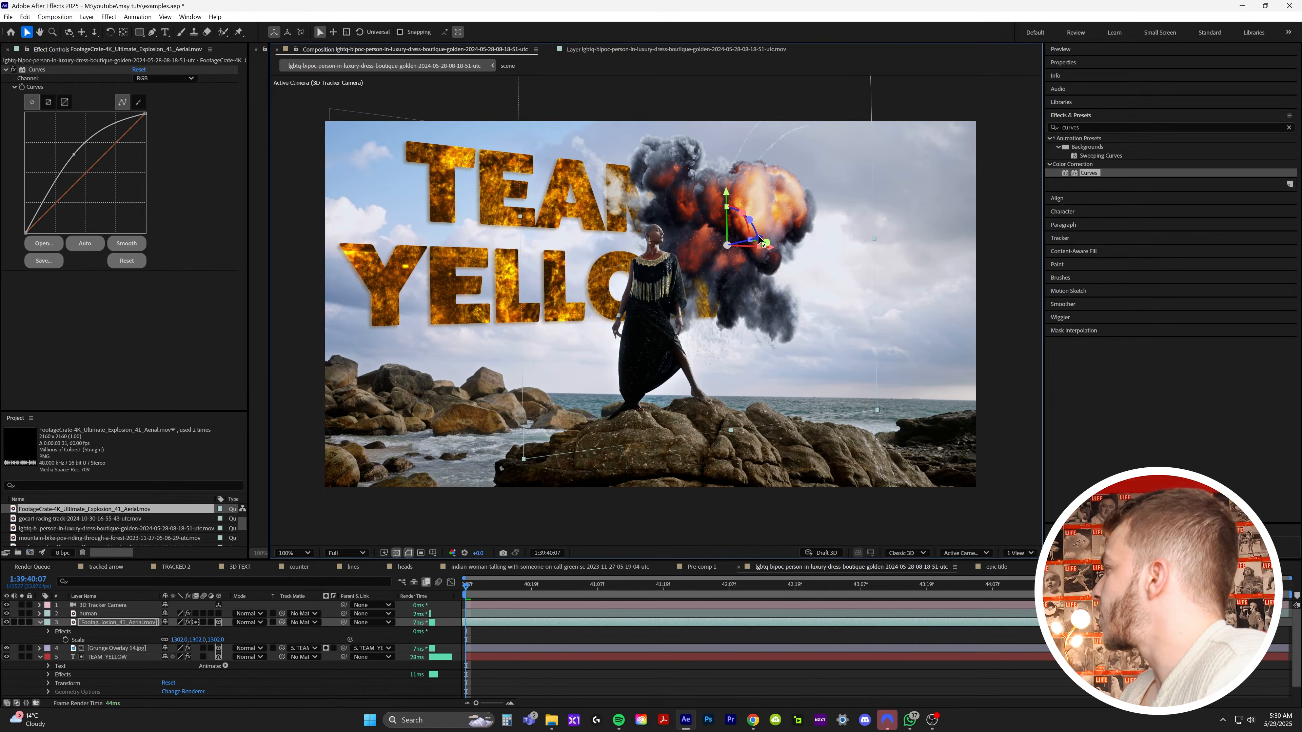
Move the explosion layer closer to the title behind the woman and scale it to about 1554%.
{"action": "left_click_drag", "start_coordinate": [759, 239], "coordinate": [745, 239]}
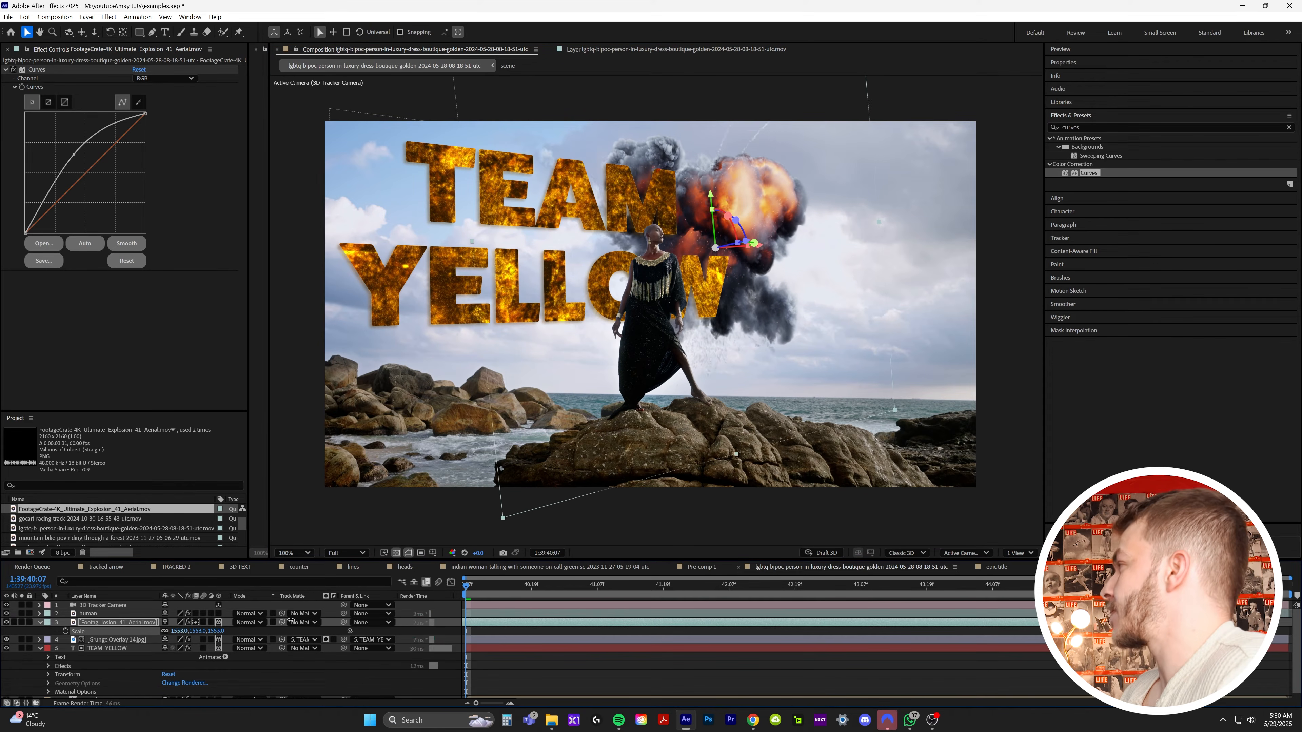
{"action": "mouse_move", "coordinate": [462, 585]}
{"action": "left_mouse_down"}
{"action": "mouse_move", "coordinate": [884, 607]}
{"action": "mouse_move", "coordinate": [445, 591]}
{"action": "left_mouse_up"}
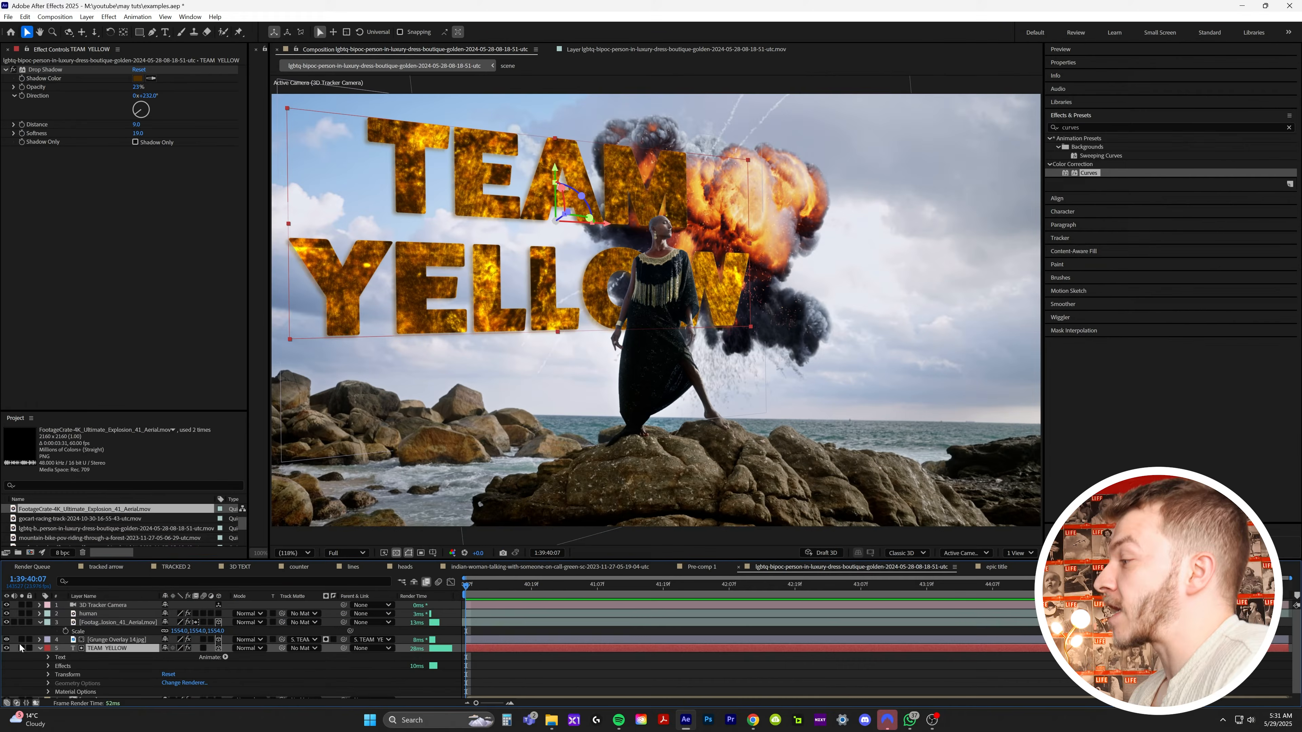
Solo the Grunge Overlay 14.jpg layer briefly to examine the textured title on its own.
{"action": "left_click", "coordinate": [21, 640]}
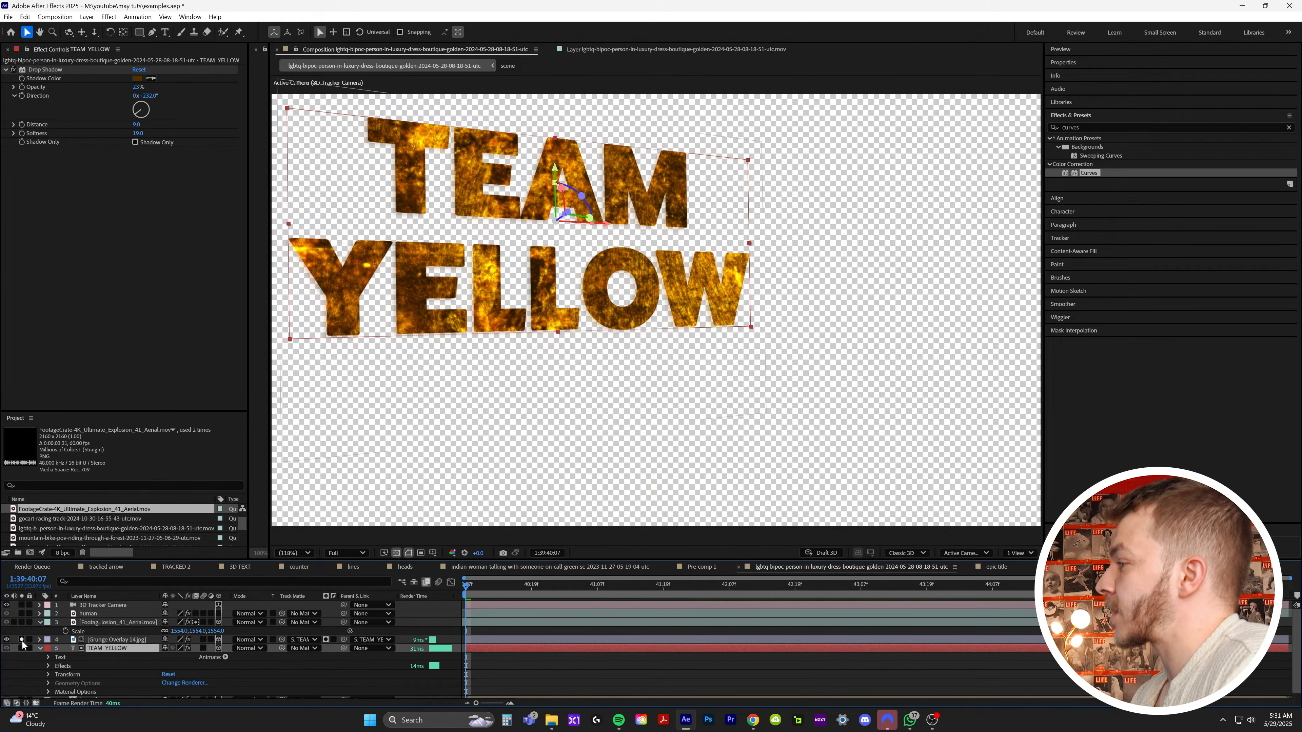
{"action": "left_click", "coordinate": [22, 640]}
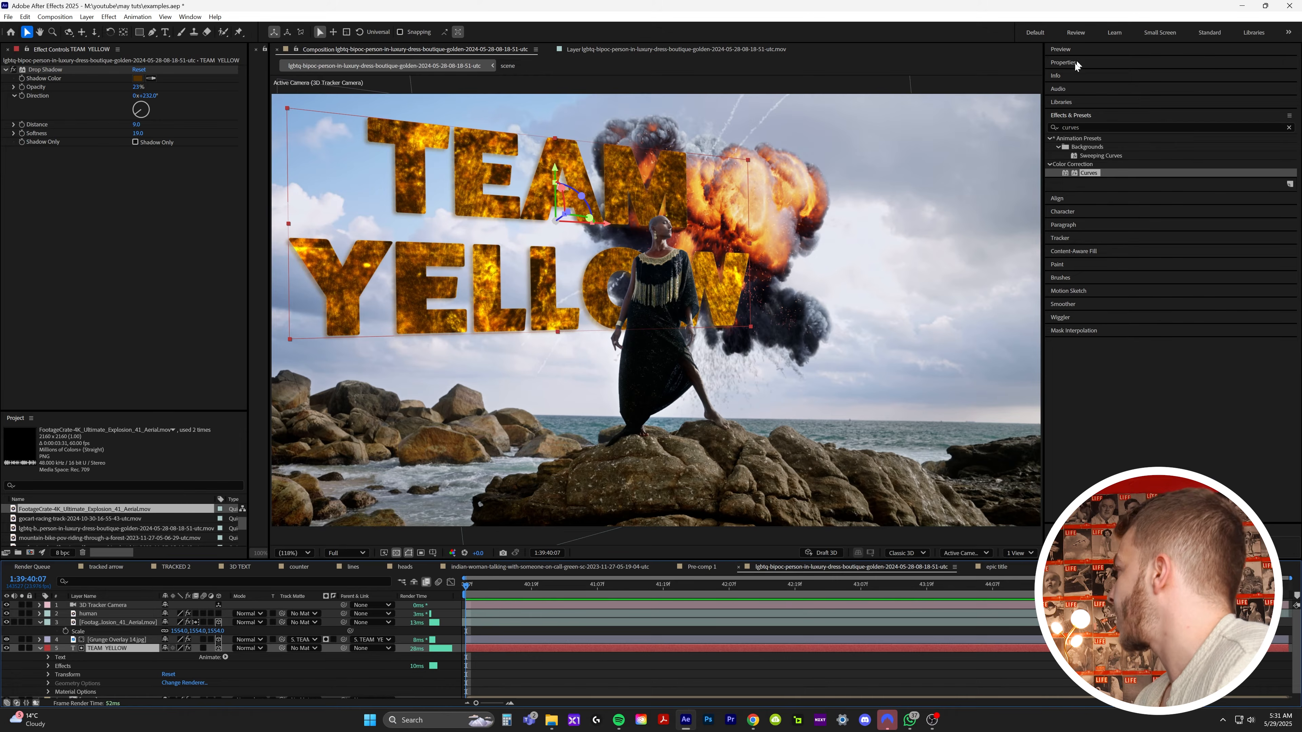
Find the Opacity Flicker In preset, apply it to the TEAM YELLOW layer and preview the animation.
{"action": "left_click", "coordinate": [1093, 129]}
{"action": "type", "text": "flicker"}
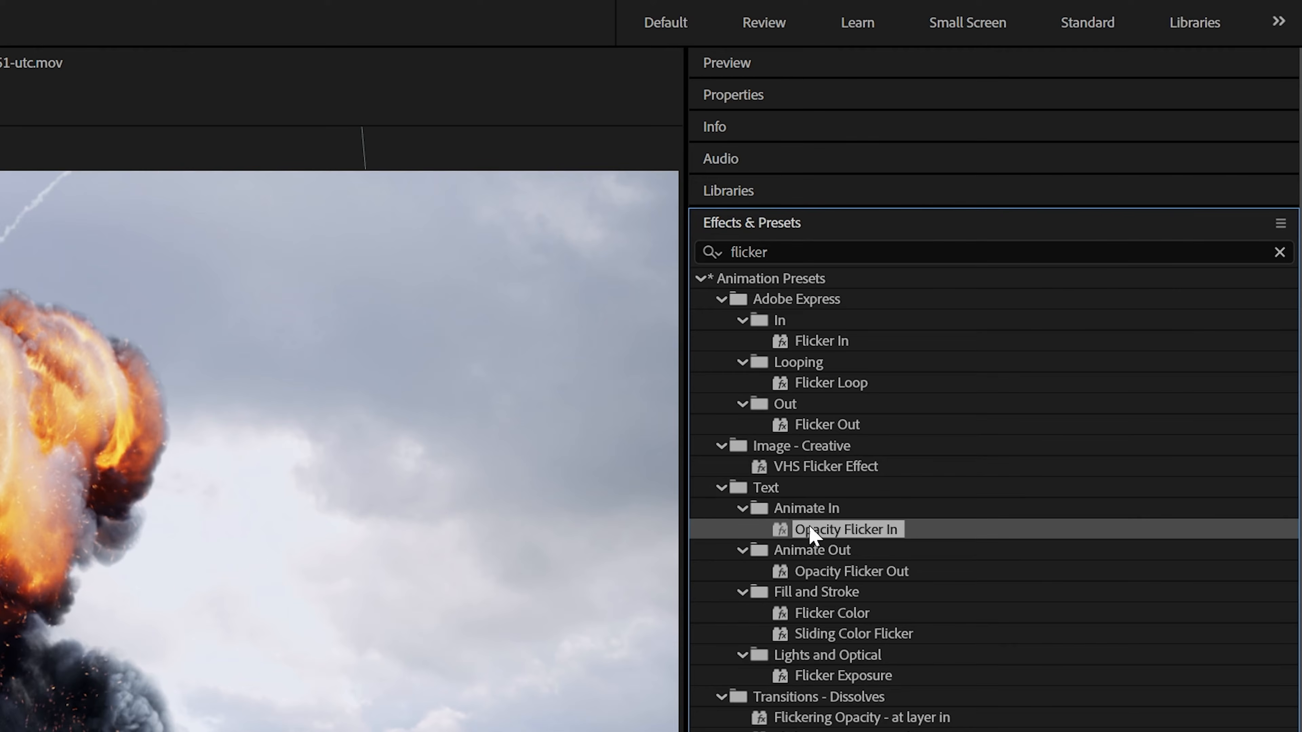
{"action": "left_click_drag", "start_coordinate": [862, 527], "coordinate": [110, 652]}
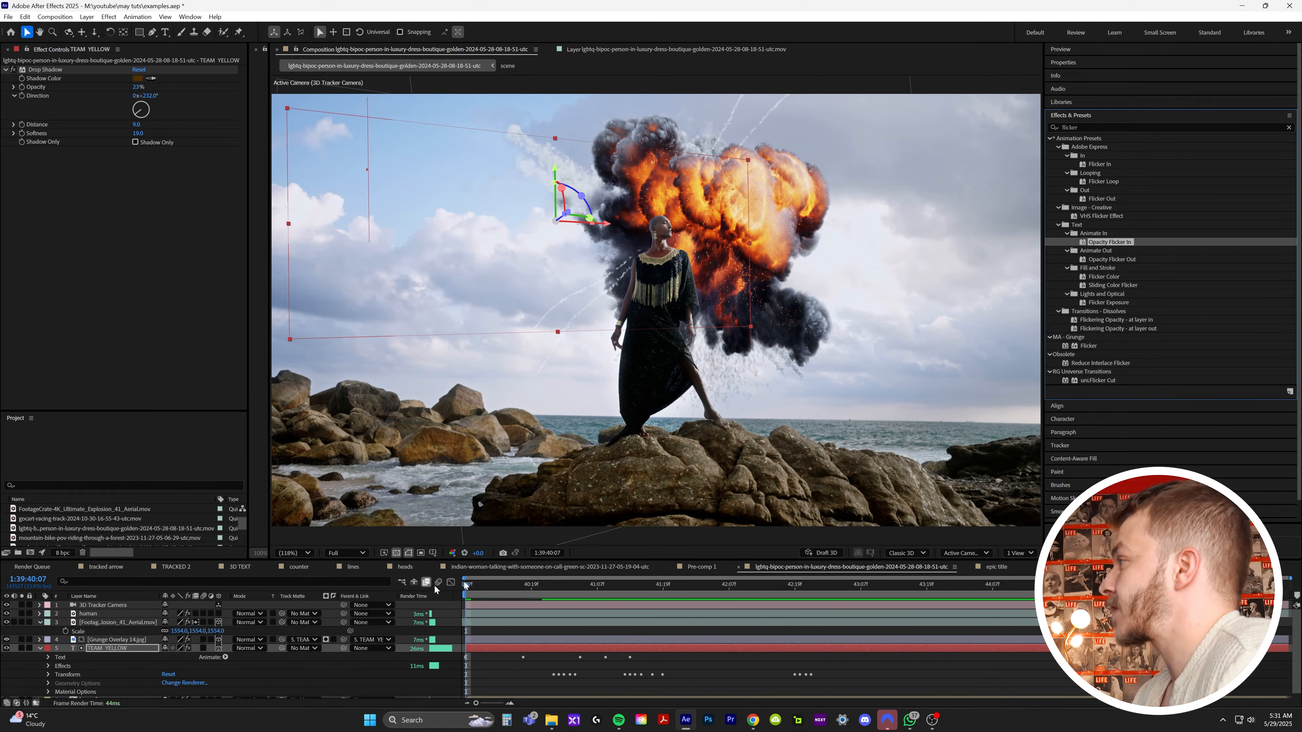
{"action": "left_click_drag", "start_coordinate": [461, 586], "coordinate": [489, 582]}
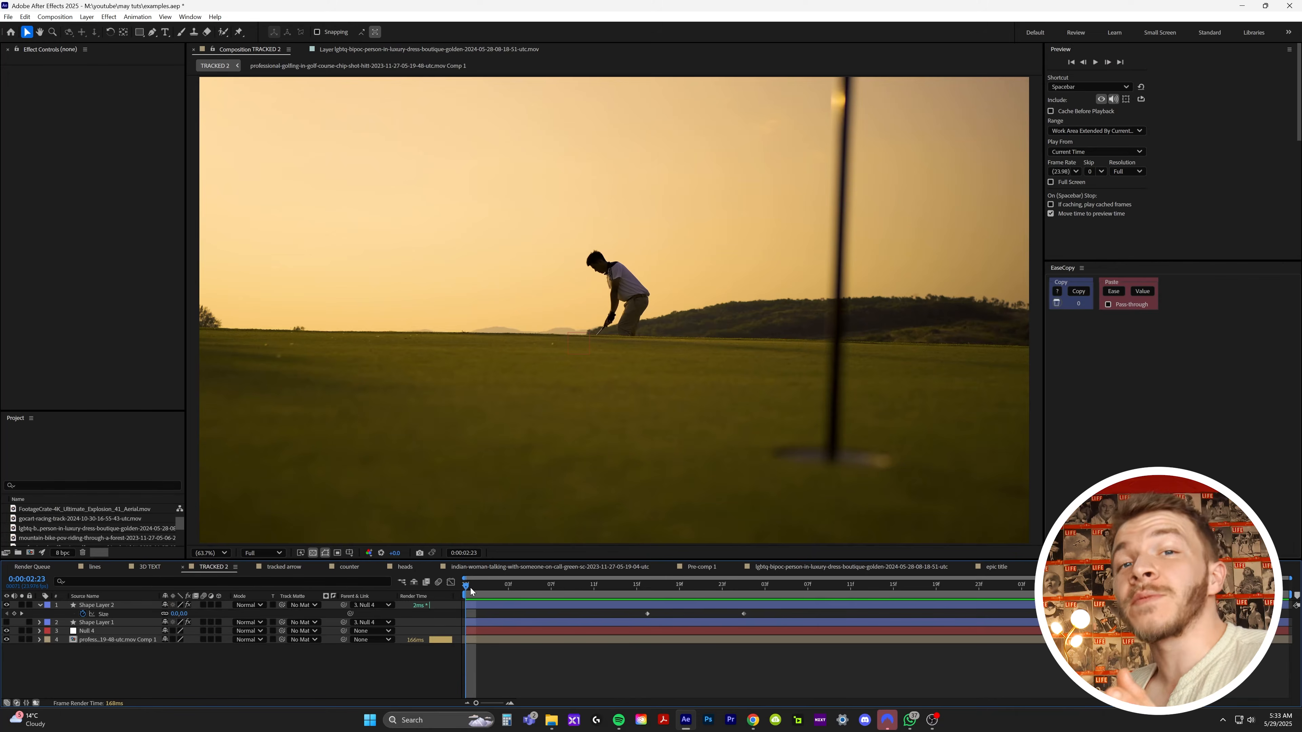
In the TRACKED 2 composition, go to 0:00:03:16 and start a Track Motion on the golf footage layer.
{"action": "left_click_drag", "start_coordinate": [480, 593], "coordinate": [597, 606]}
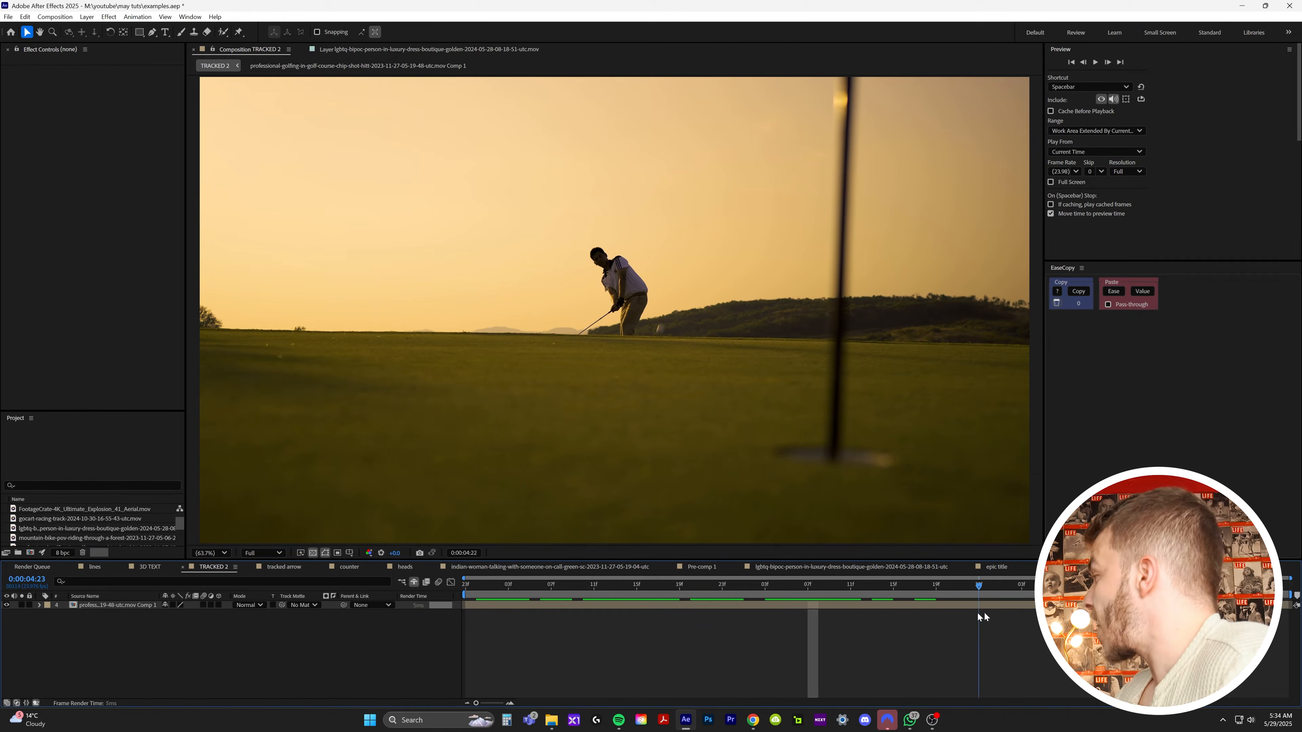
{"action": "left_click_drag", "start_coordinate": [979, 617], "coordinate": [754, 632]}
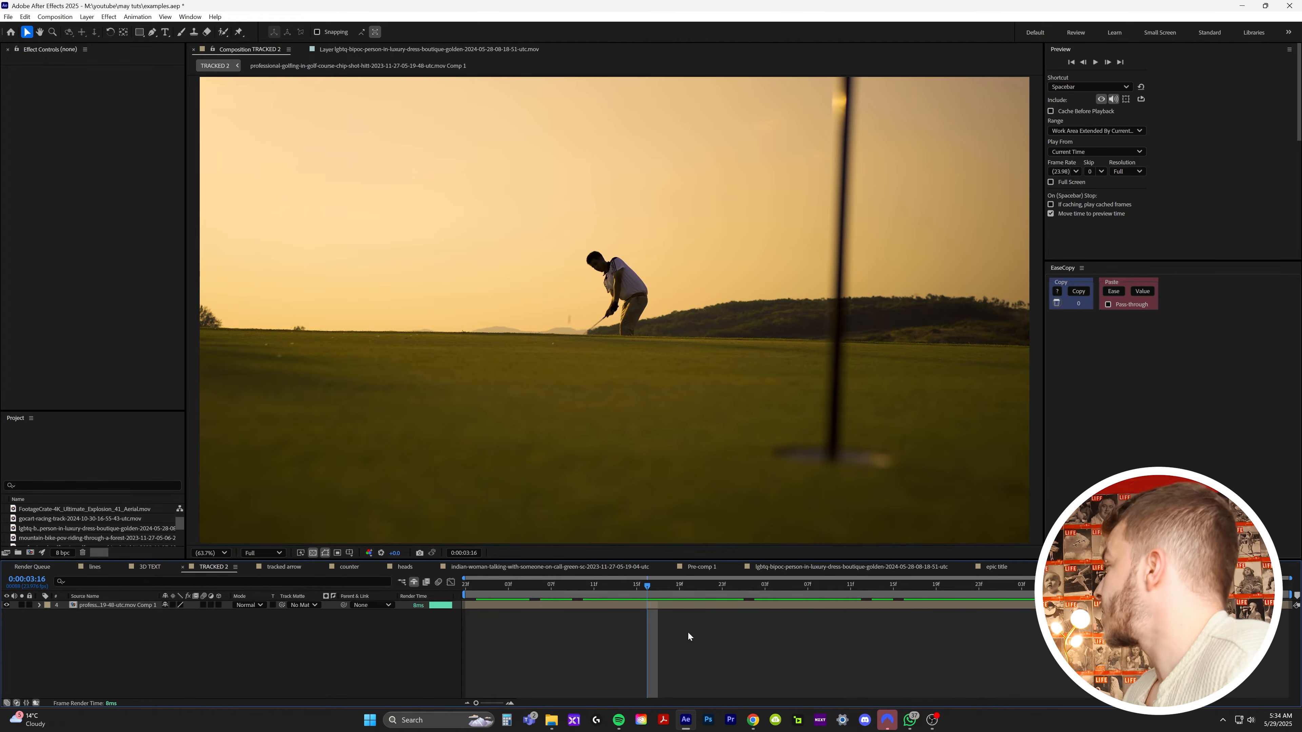
{"action": "left_click", "coordinate": [1065, 51]}
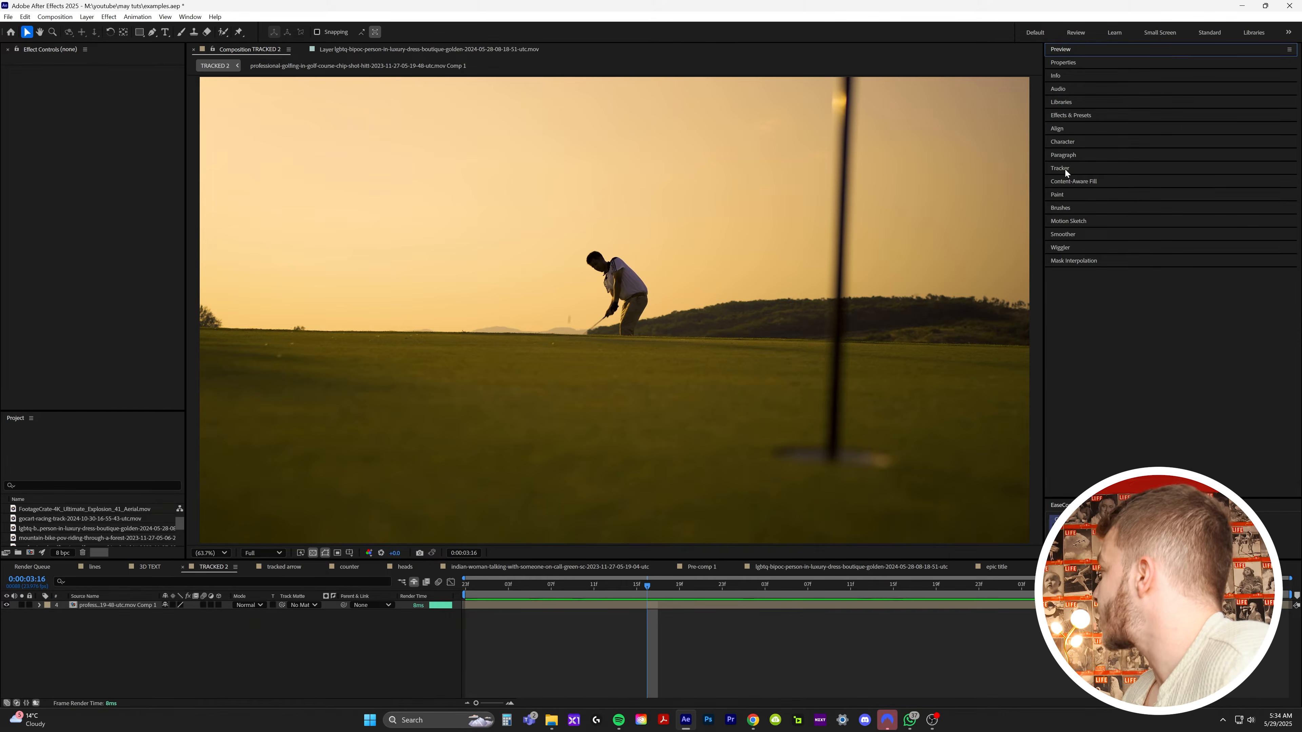
{"action": "left_click", "coordinate": [1065, 170]}
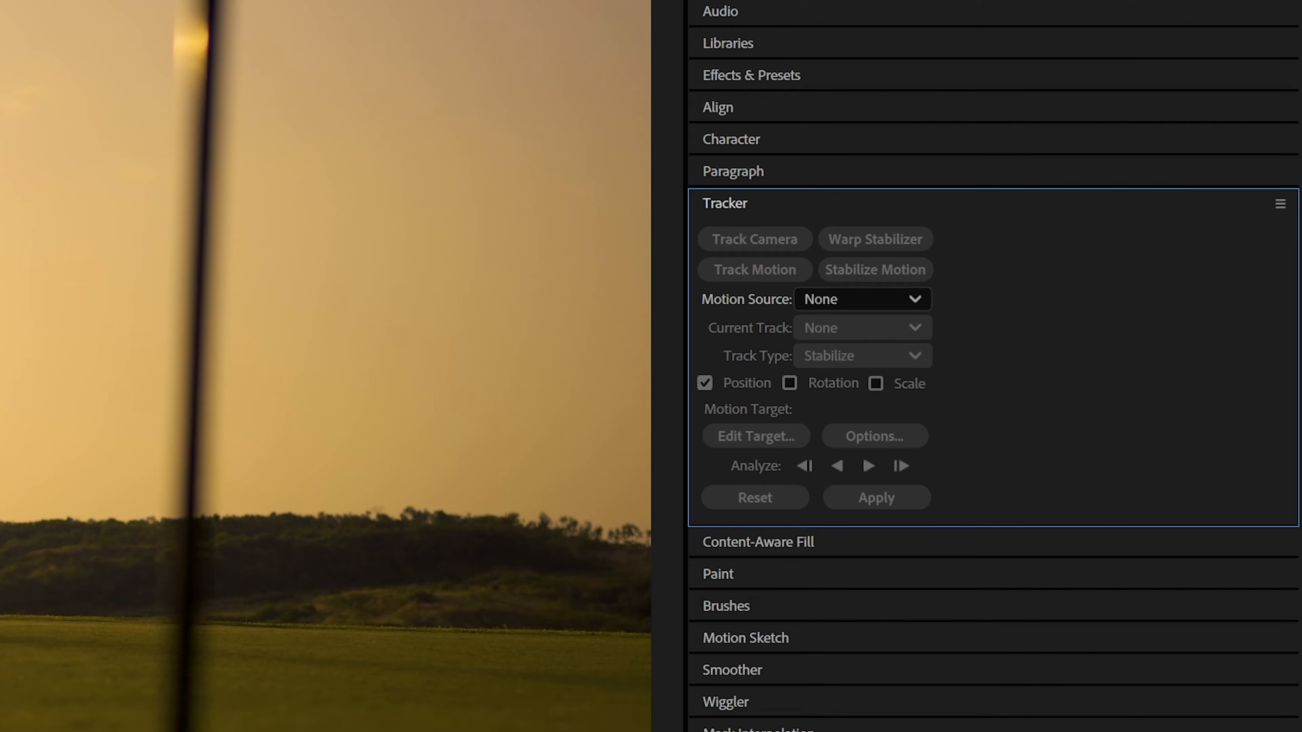
{"action": "left_click", "coordinate": [10, 728]}
{"action": "left_click", "coordinate": [743, 269]}
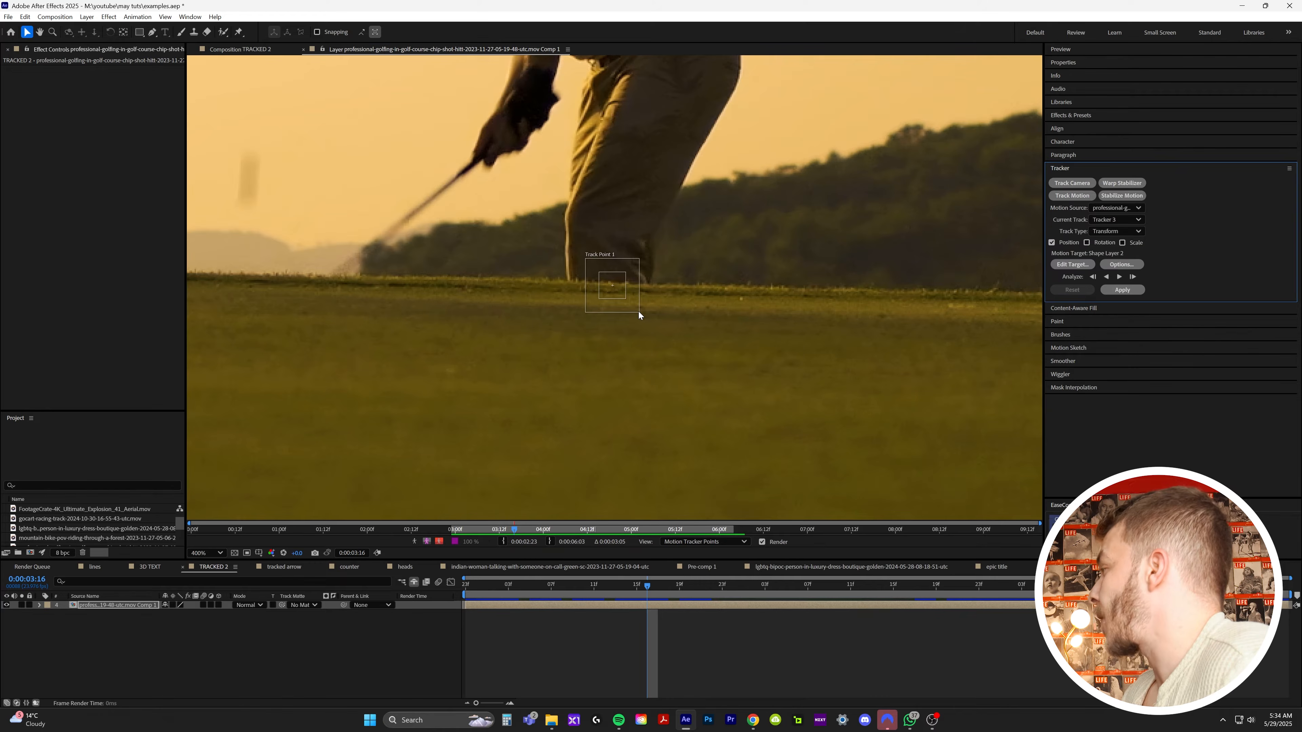
Enlarge the feature and search regions of Track Point 1 and place it over the flying golf ball.
{"action": "mouse_move", "coordinate": [639, 311]}
{"action": "left_mouse_down"}
{"action": "mouse_move", "coordinate": [702, 360]}
{"action": "mouse_move", "coordinate": [650, 333]}
{"action": "left_mouse_up"}
{"action": "left_click_drag", "start_coordinate": [715, 376], "coordinate": [722, 376]}
{"action": "left_click_drag", "start_coordinate": [614, 307], "coordinate": [463, 283]}
{"action": "left_click_drag", "start_coordinate": [473, 340], "coordinate": [478, 353]}
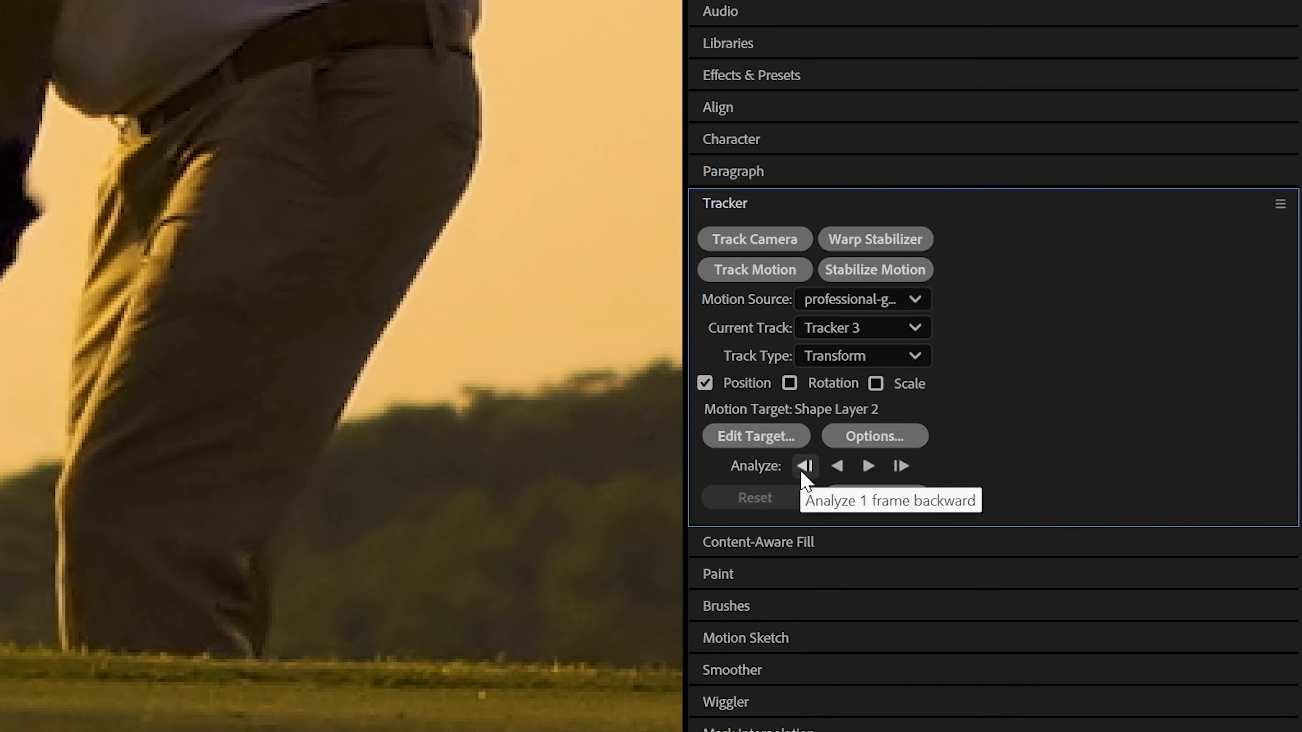
Analyze the track one frame backward and correct Track Point 1 onto the golf ball at 0:00:03:15, checking it against the following frame.
{"action": "left_click", "coordinate": [805, 465]}
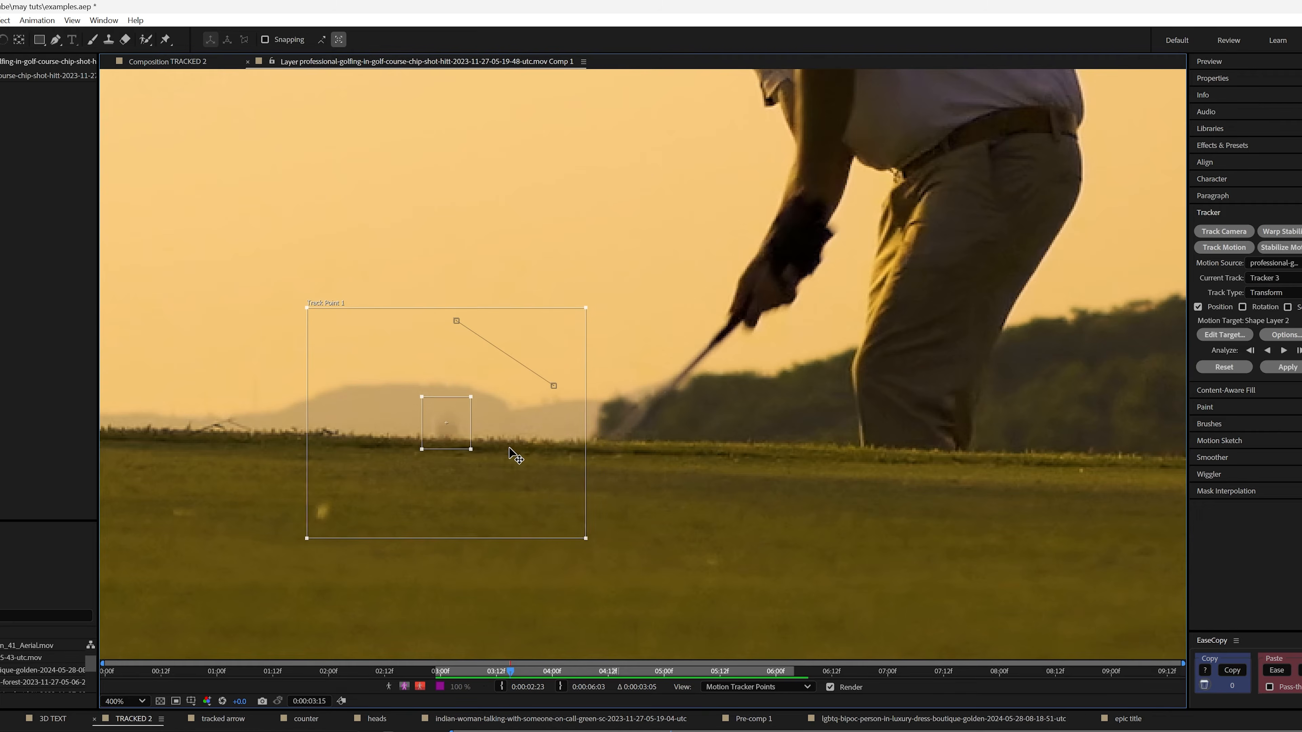
{"action": "left_click_drag", "start_coordinate": [511, 451], "coordinate": [512, 450]}
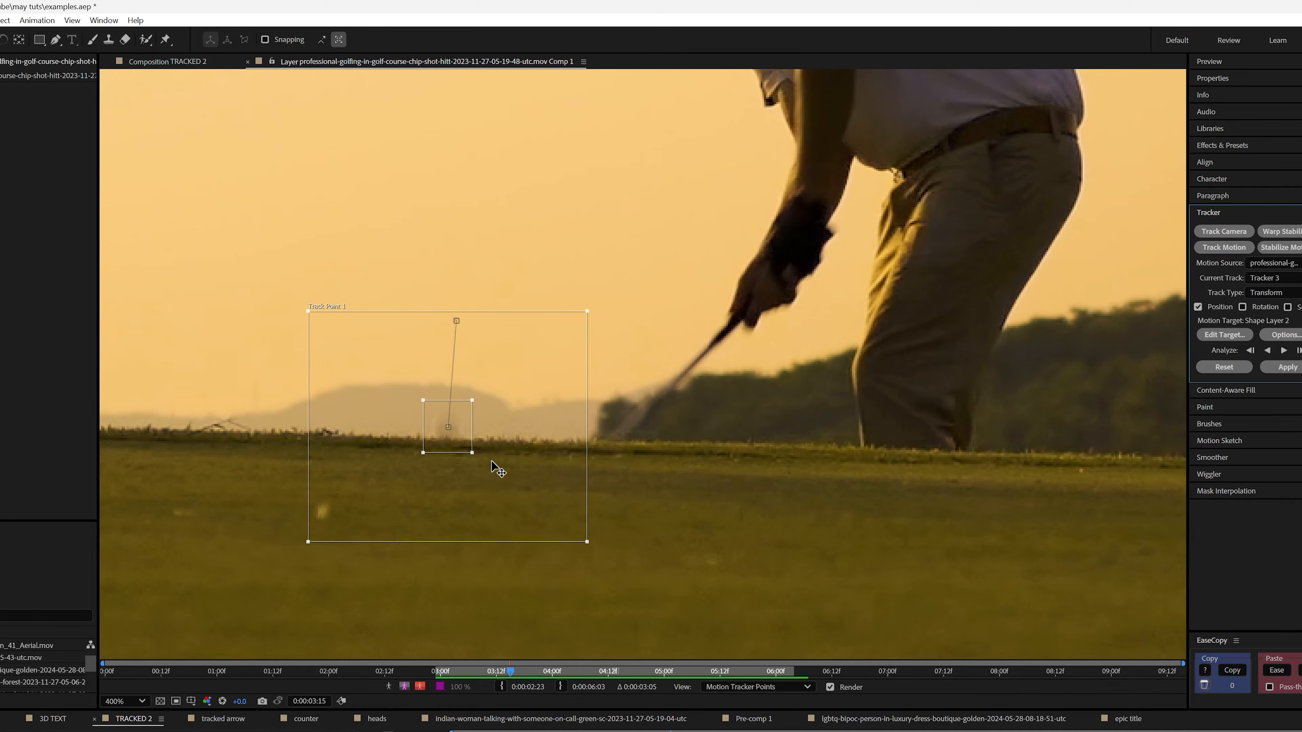
{"action": "key", "text": "Page_Down"}
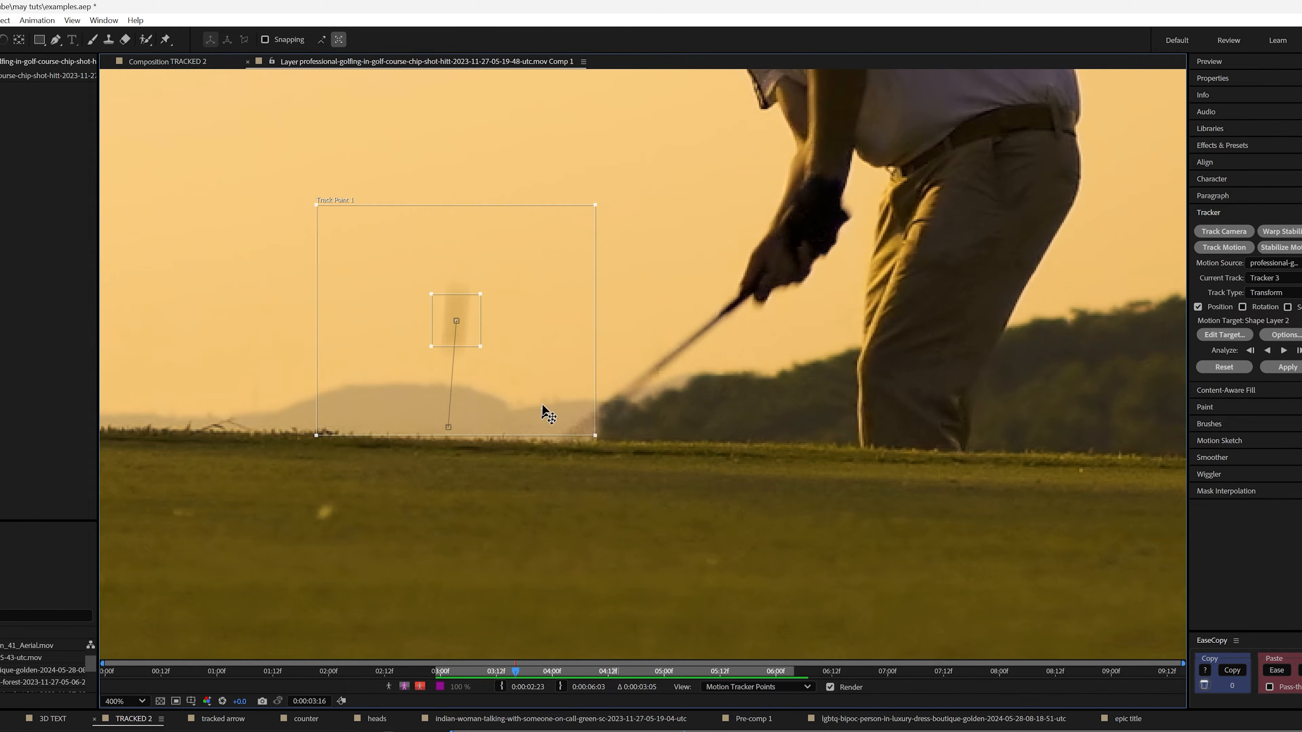
Advance frame by frame from 0:00:03:17 to 0:00:03:22, repositioning Track Point 1 onto the flying golf ball in each frame.
{"action": "key", "text": "Page_Down"}
{"action": "left_click_drag", "start_coordinate": [533, 375], "coordinate": [540, 251]}
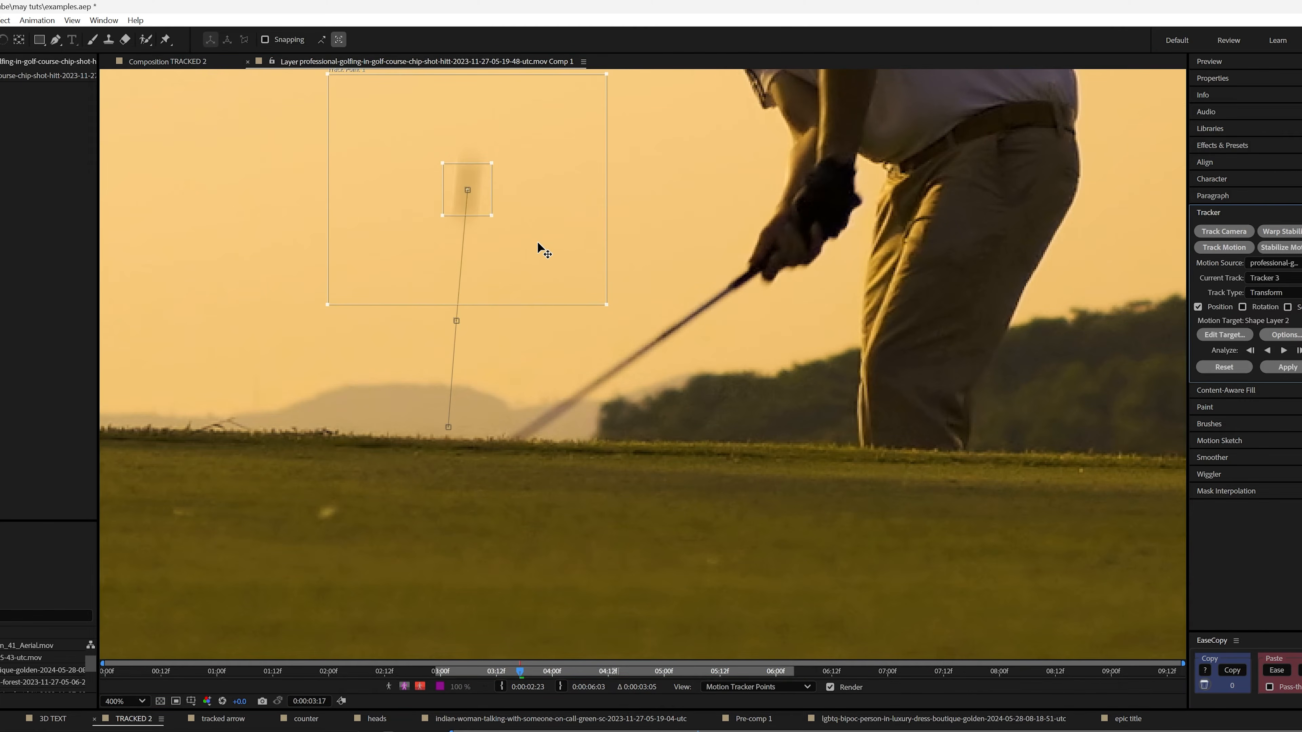
{"action": "key", "text": "Page_Down"}
{"action": "left_click_drag", "start_coordinate": [517, 437], "coordinate": [531, 311]}
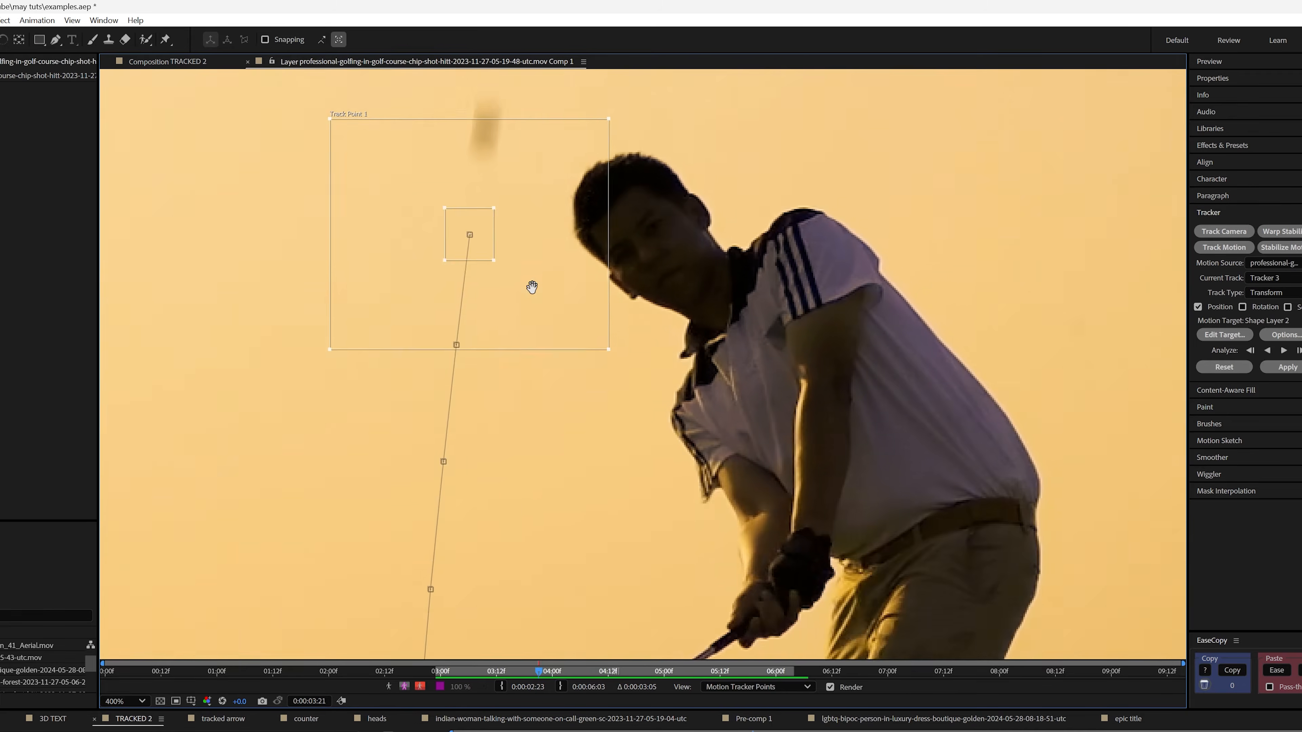
{"action": "left_click_drag", "start_coordinate": [531, 286], "coordinate": [528, 333]}
{"action": "key", "text": "Page_Down"}
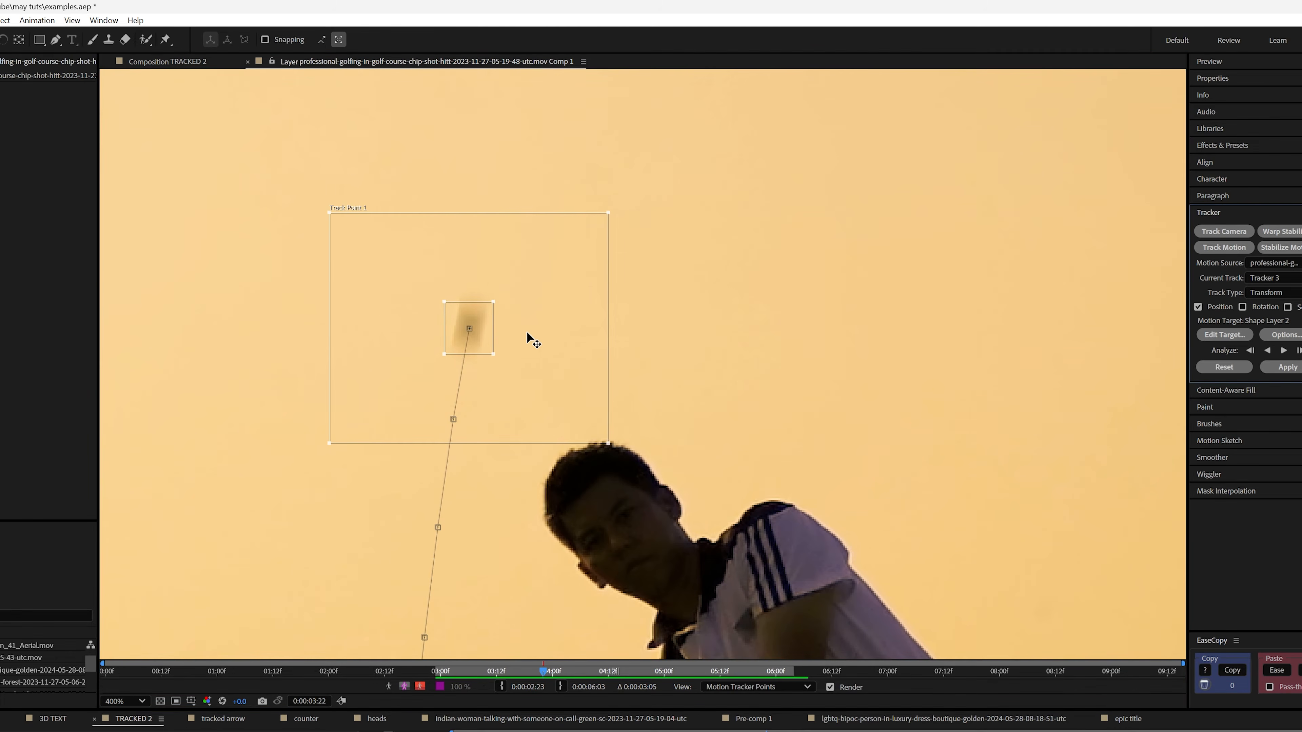
Continue placing Track Point 1 on the golf ball frame by frame near the peak of its flight, up to 0:00:04:02.
{"action": "key", "text": "Page_Down"}
{"action": "left_click_drag", "start_coordinate": [517, 381], "coordinate": [531, 308]}
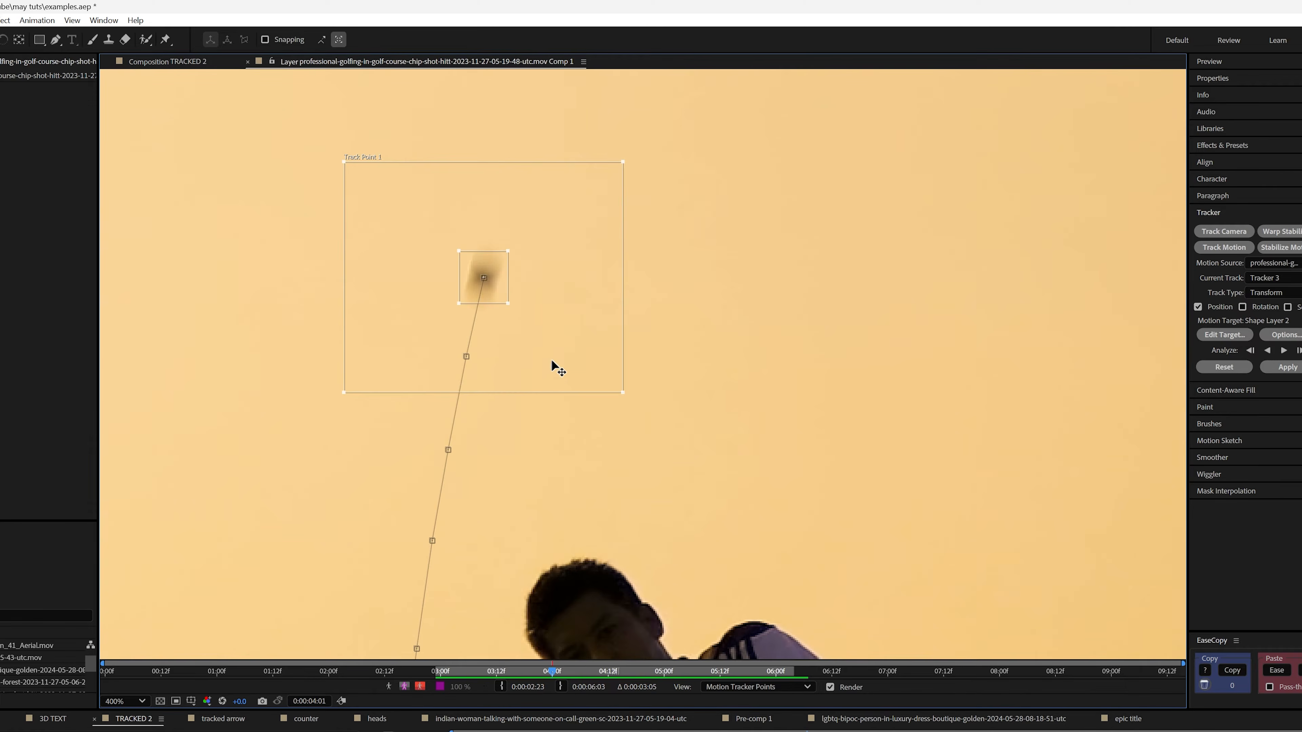
{"action": "key", "text": "Page_Down"}
{"action": "left_click_drag", "start_coordinate": [534, 360], "coordinate": [522, 454]}
{"action": "left_click_drag", "start_coordinate": [529, 403], "coordinate": [545, 333]}
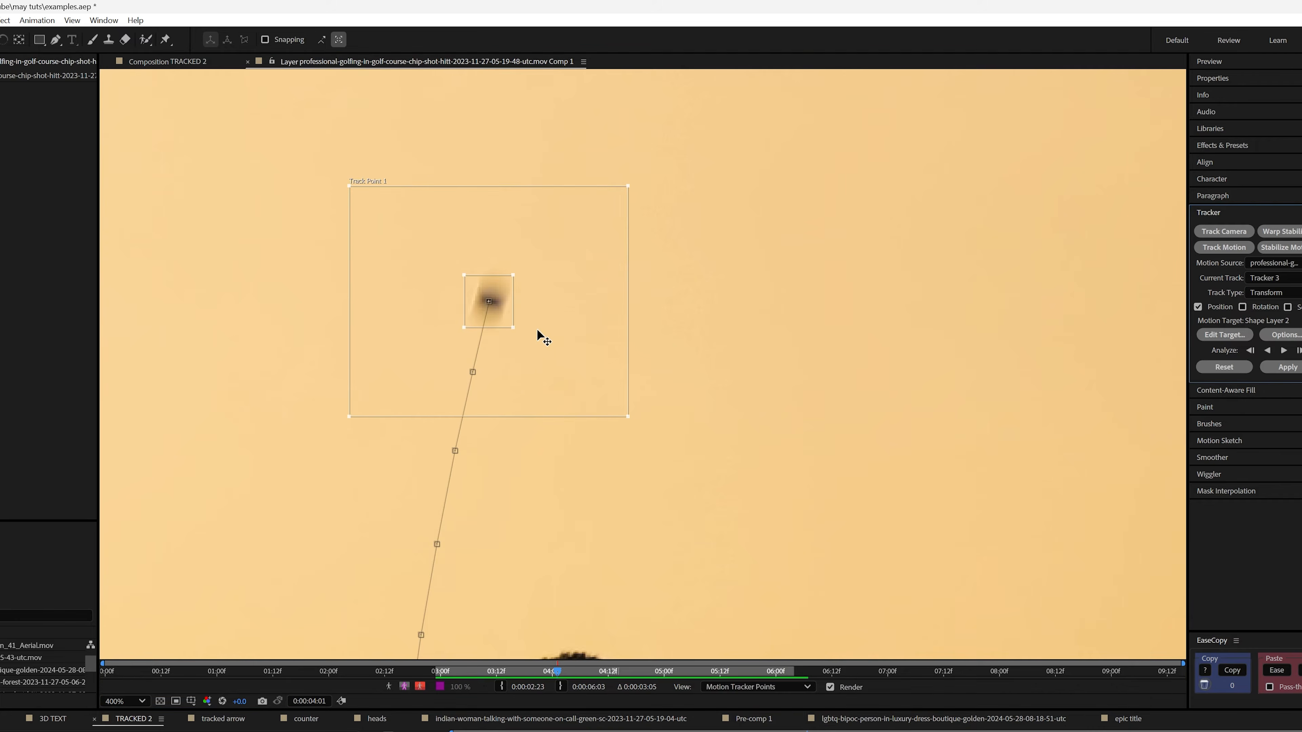
{"action": "key", "text": "Page_Down"}
{"action": "left_click_drag", "start_coordinate": [537, 383], "coordinate": [559, 321]}
{"action": "scroll", "coordinate": [723, 346], "scroll_direction": "up", "scroll_amount": 2}
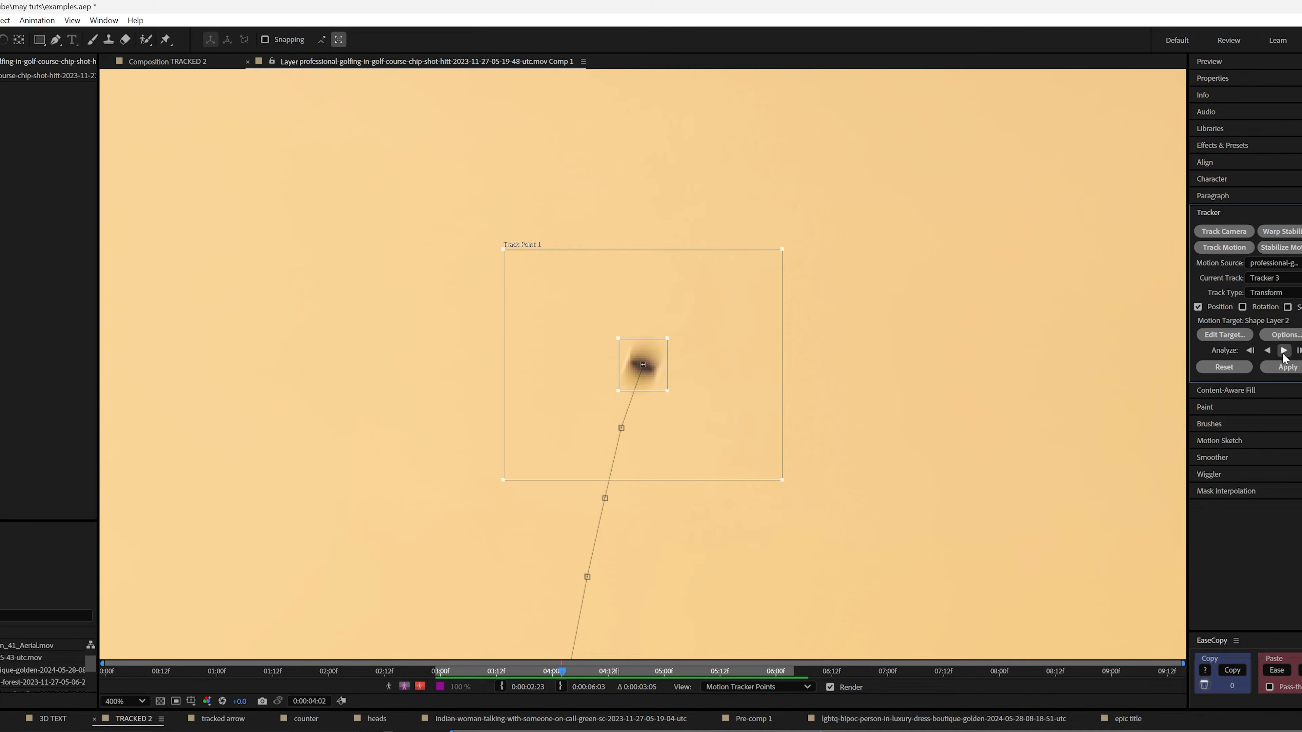
Analyze the track forward and correct Track Point 1 by hand along the rest of the ball's bouncing path.
{"action": "left_click", "coordinate": [1284, 353]}
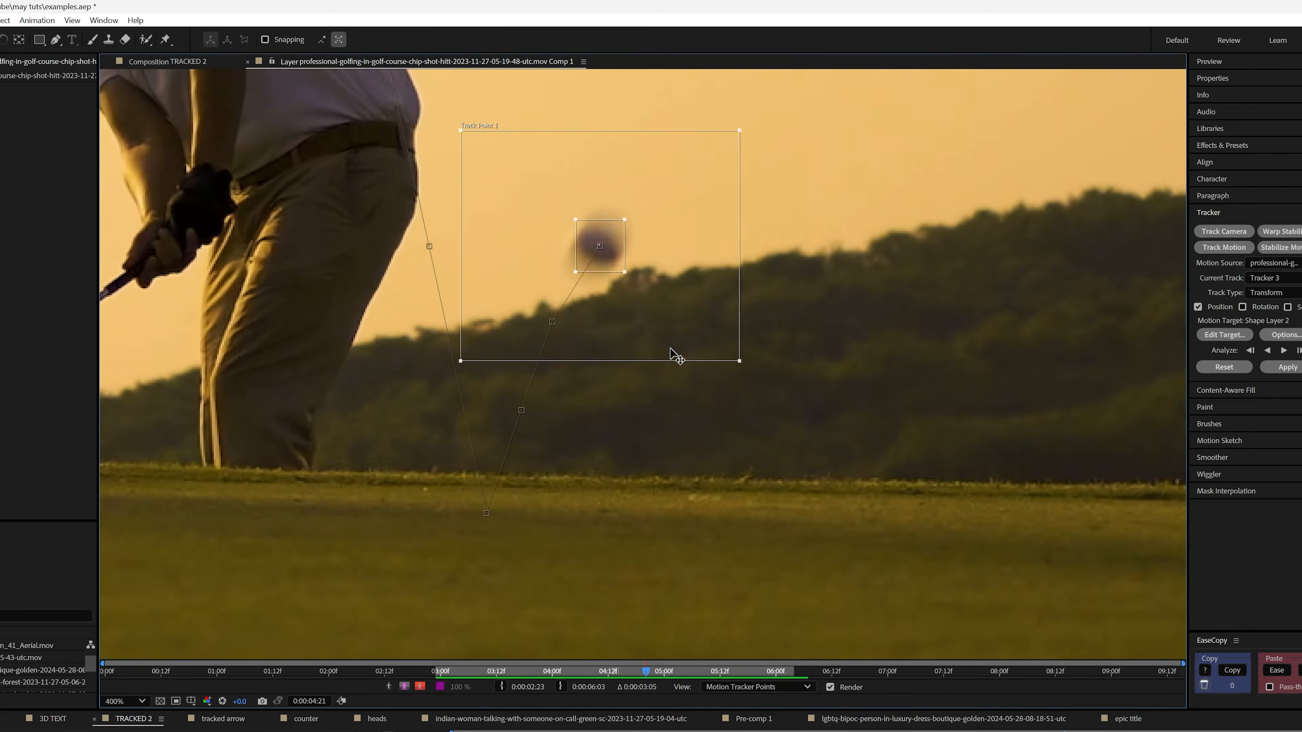
{"action": "left_click_drag", "start_coordinate": [966, 389], "coordinate": [738, 427]}
{"action": "scroll", "coordinate": [671, 385], "scroll_direction": "down", "scroll_amount": 2}
{"action": "scroll", "coordinate": [991, 457], "scroll_direction": "up", "scroll_amount": 1}
{"action": "key", "text": "Page_Down"}
{"action": "left_click_drag", "start_coordinate": [861, 433], "coordinate": [710, 426]}
{"action": "scroll", "coordinate": [854, 468], "scroll_direction": "down", "scroll_amount": 1}
{"action": "left_click_drag", "start_coordinate": [866, 403], "coordinate": [948, 417]}
{"action": "scroll", "coordinate": [915, 451], "scroll_direction": "down", "scroll_amount": 1}
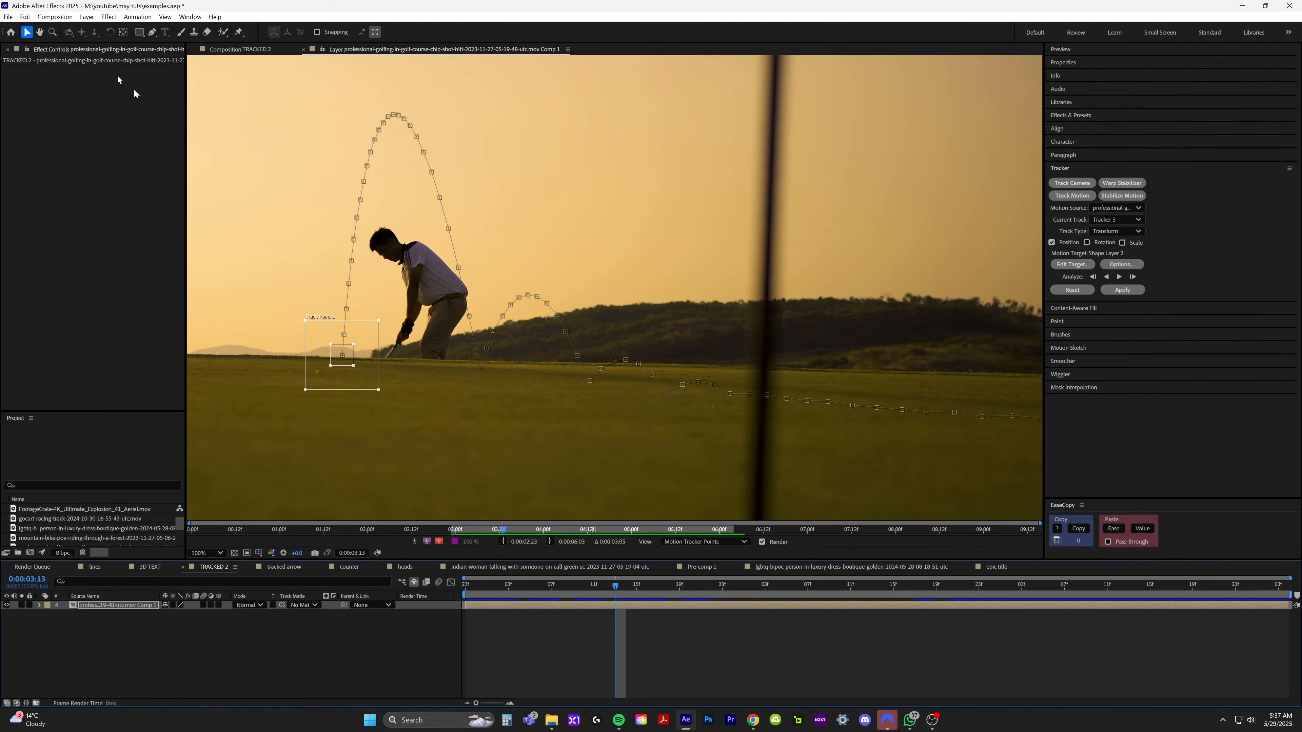
Add a new null object to the TRACKED 2 composition.
{"action": "left_click", "coordinate": [86, 17]}
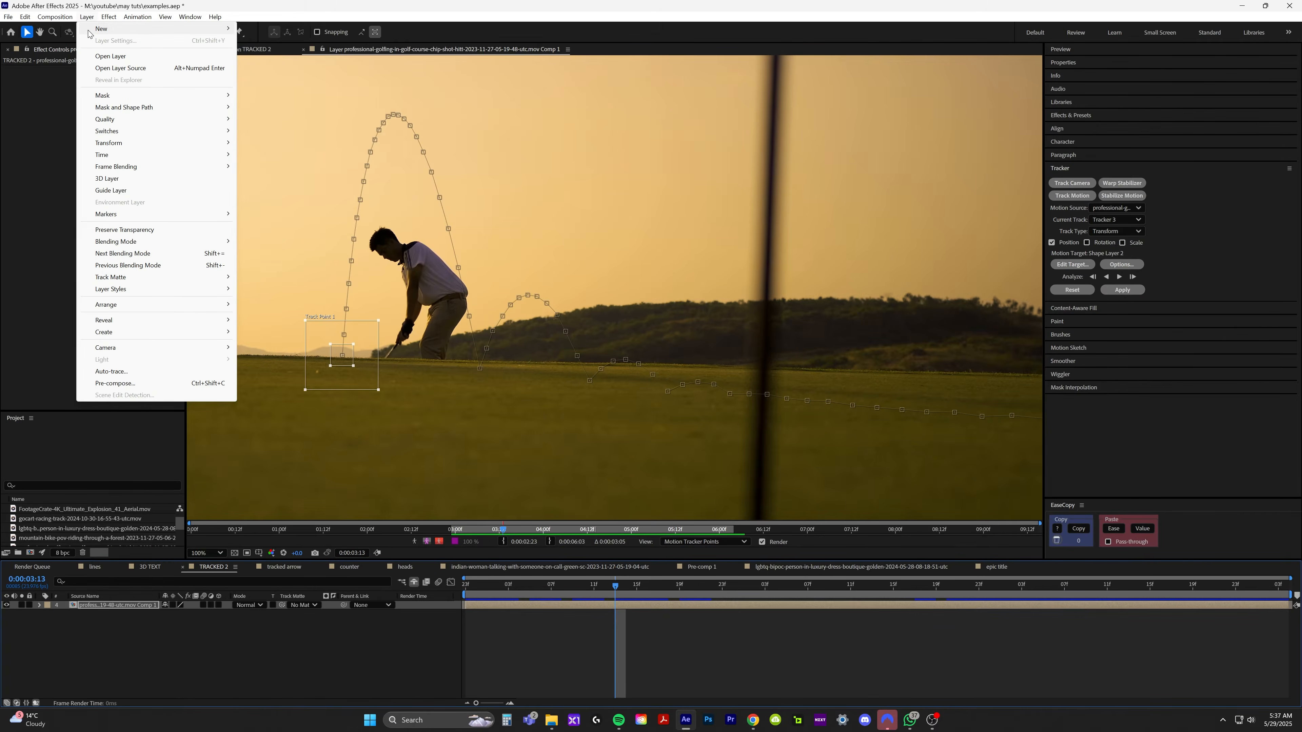
{"action": "mouse_move", "coordinate": [102, 29]}
{"action": "left_click", "coordinate": [269, 76]}
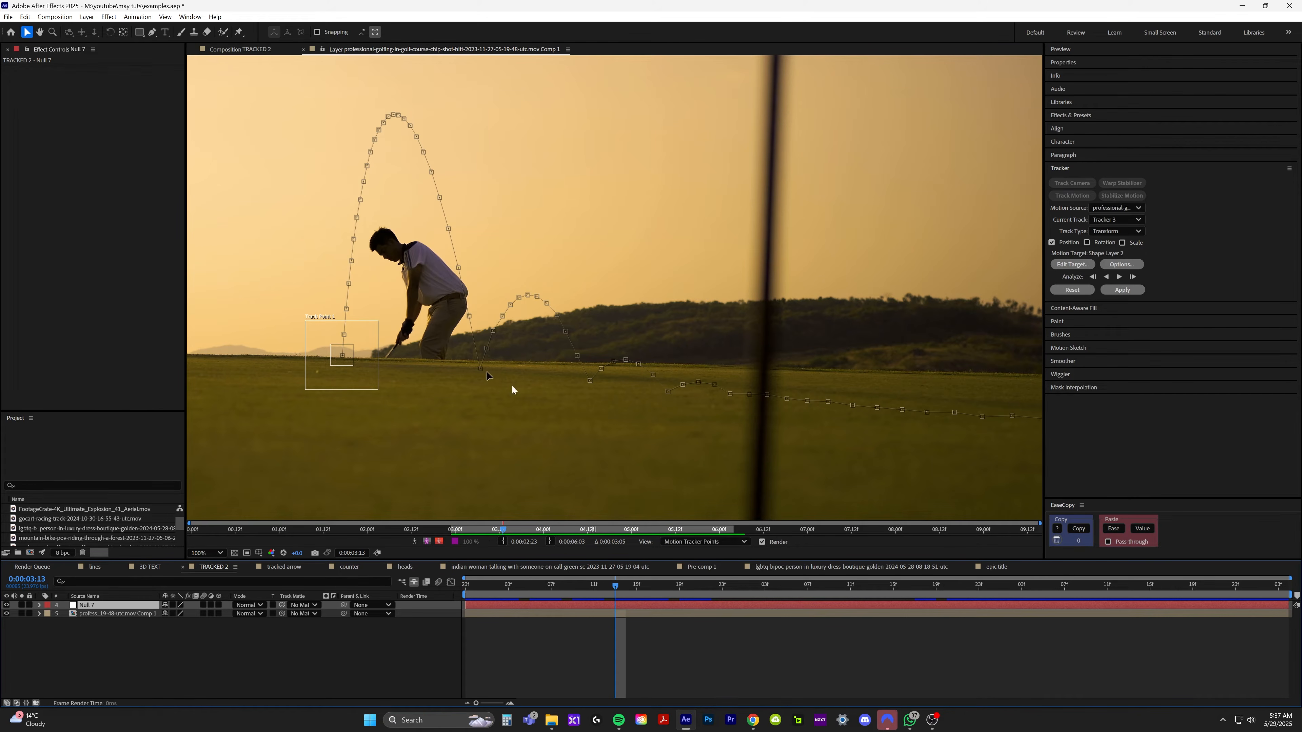
Set the new null as the target of Tracker 3, apply the track in X and Y, and scrub to check its motion.
{"action": "left_click", "coordinate": [1075, 265]}
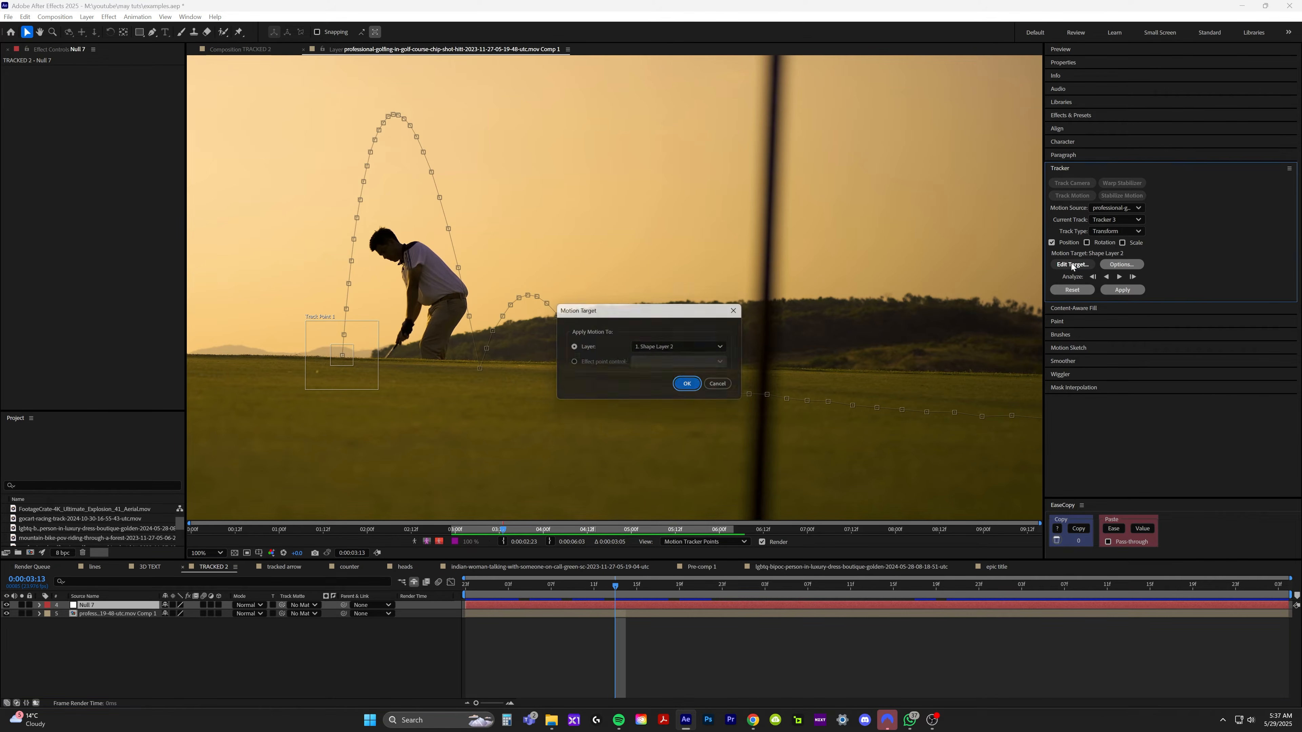
{"action": "left_click", "coordinate": [661, 349]}
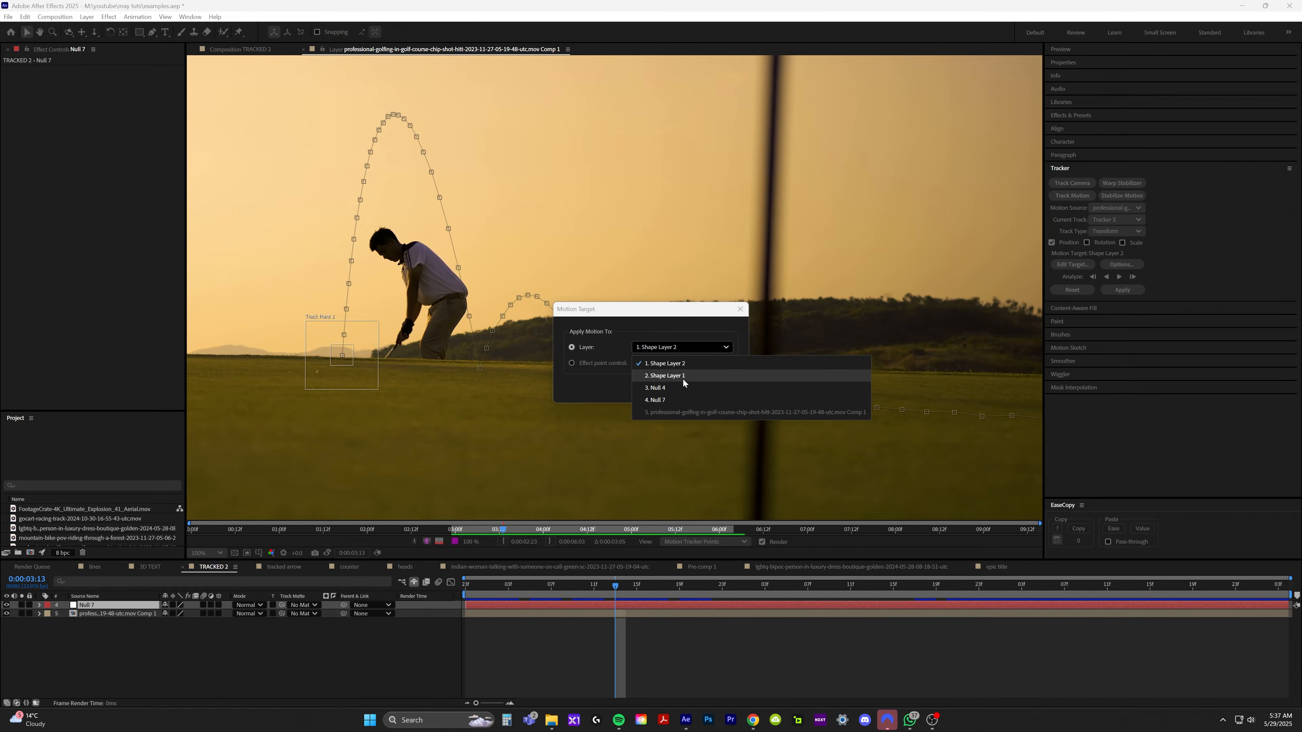
{"action": "left_click", "coordinate": [656, 388]}
{"action": "key", "text": "Return"}
{"action": "left_click", "coordinate": [1123, 290]}
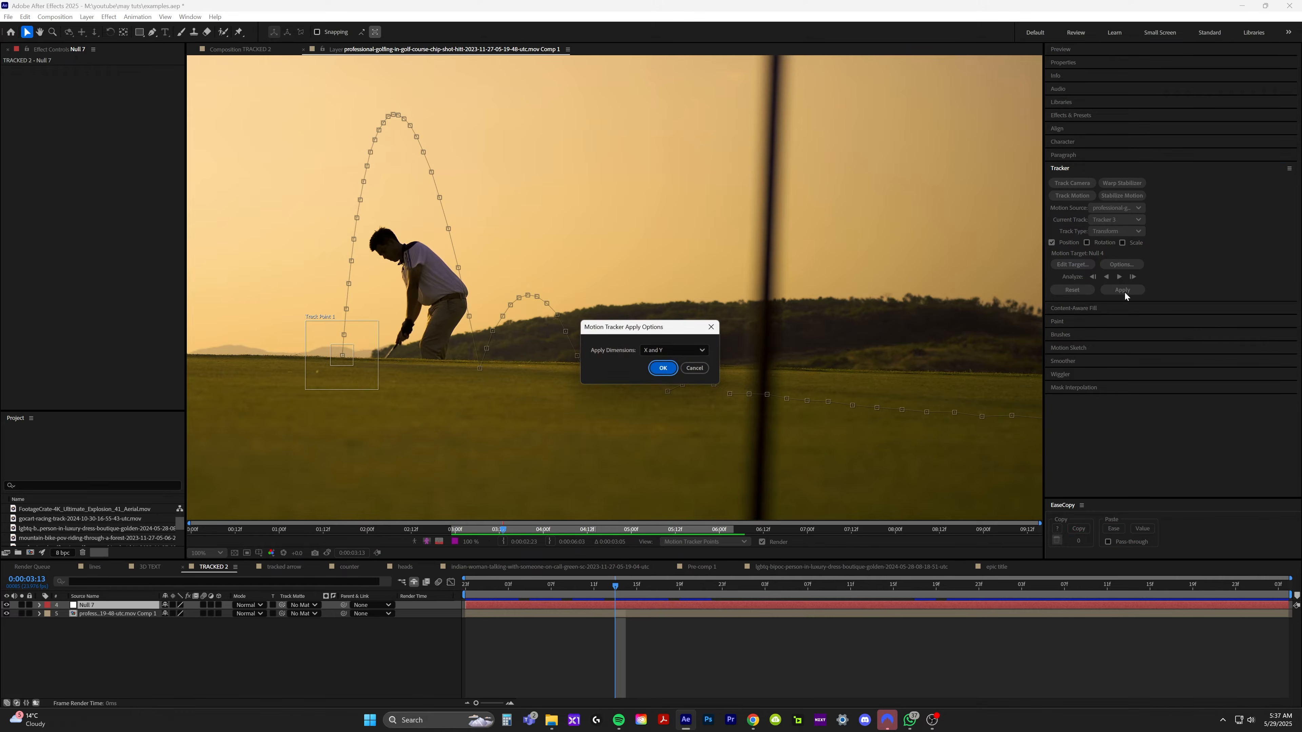
{"action": "left_click", "coordinate": [661, 368]}
{"action": "left_click_drag", "start_coordinate": [614, 585], "coordinate": [988, 602]}
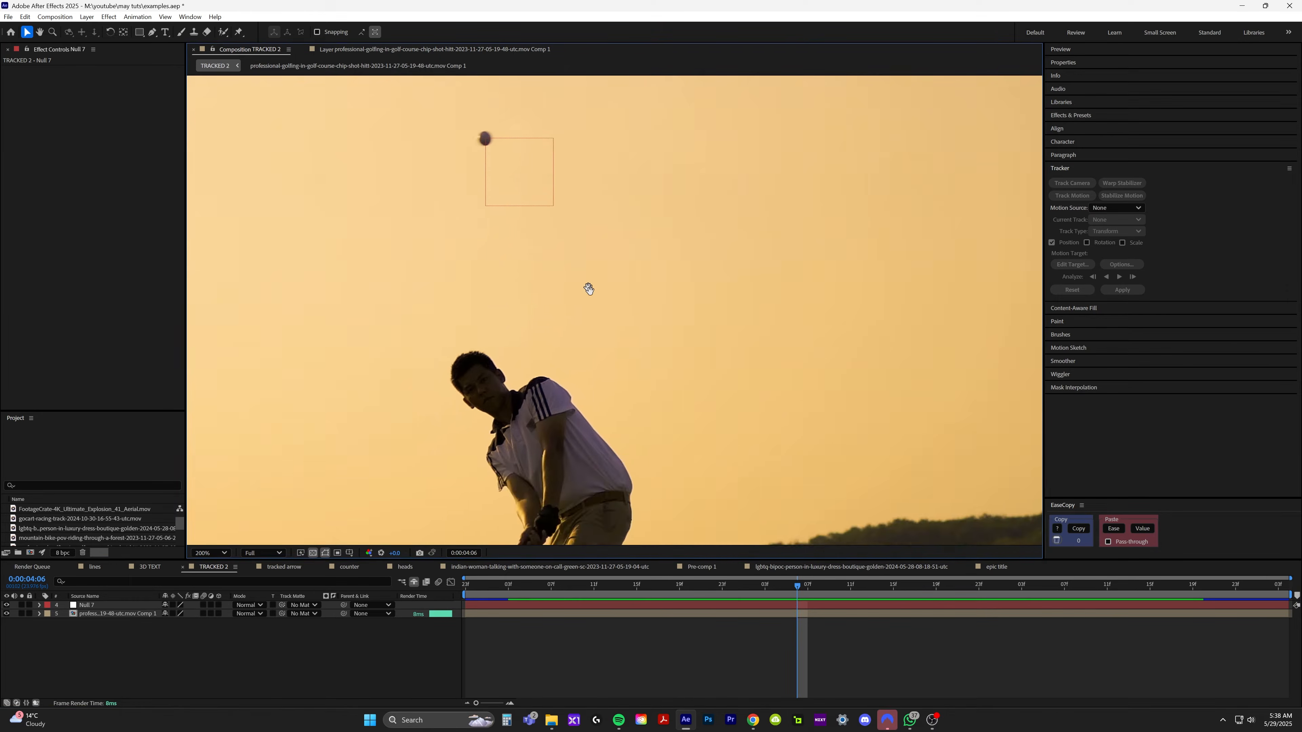
Draw an unfilled circle about 157 px wide with a red 10 px stroke beside the golf ball at 0:00:04:06.
{"action": "left_click_drag", "start_coordinate": [588, 289], "coordinate": [661, 376]}
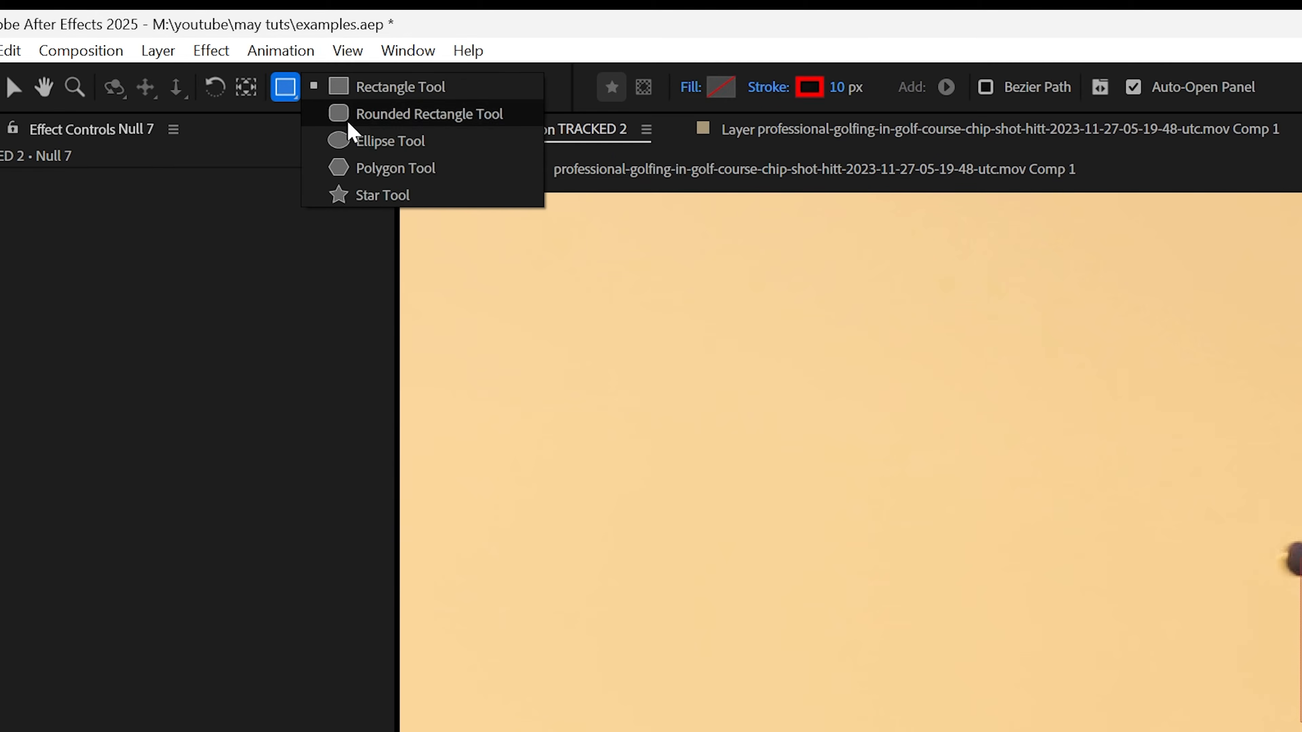
{"action": "left_click", "coordinate": [368, 144]}
{"action": "left_click_drag", "start_coordinate": [1117, 660], "coordinate": [1015, 560]}
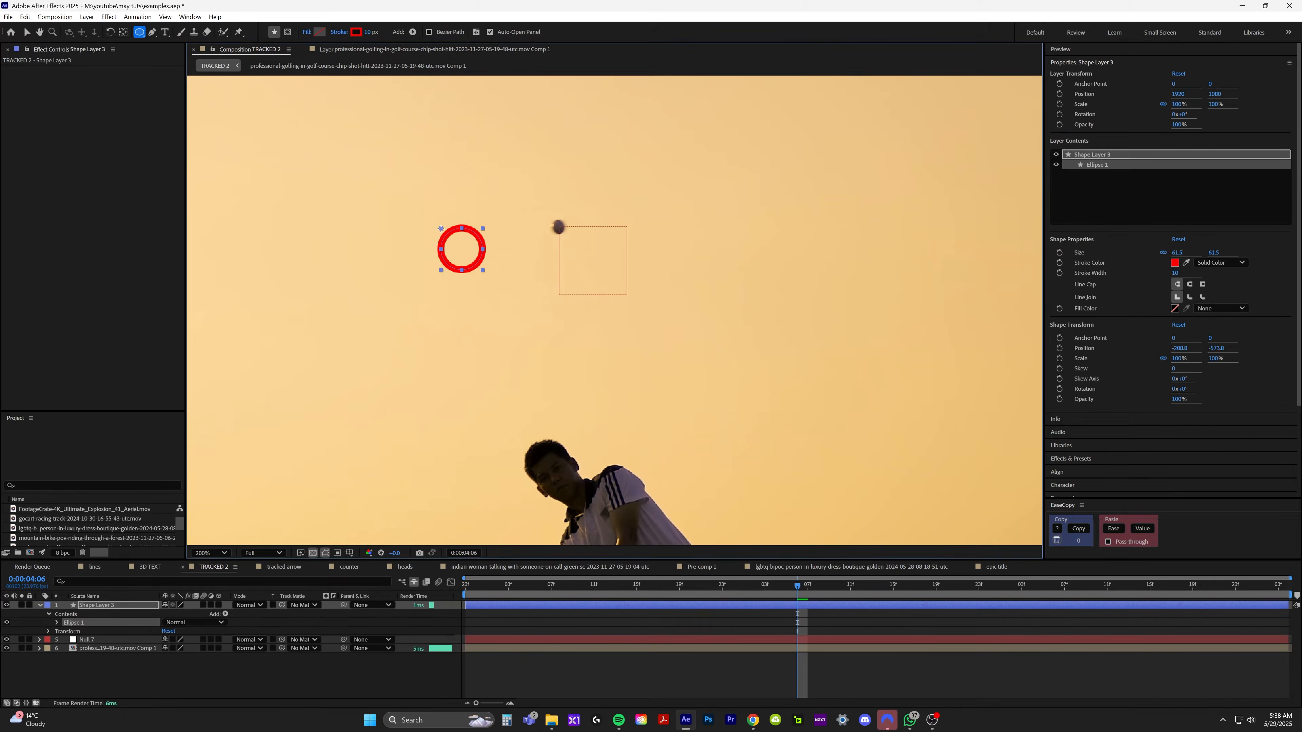
{"action": "mouse_move", "coordinate": [425, 196]}
{"action": "left_mouse_down"}
{"action": "mouse_move", "coordinate": [389, 159]}
{"action": "mouse_move", "coordinate": [422, 189]}
{"action": "mouse_move", "coordinate": [400, 168]}
{"action": "left_mouse_up"}
{"action": "key", "text": "v"}
Try a solid C57272 fill on the circle and set its fill back to None.
{"action": "left_click", "coordinate": [406, 31]}
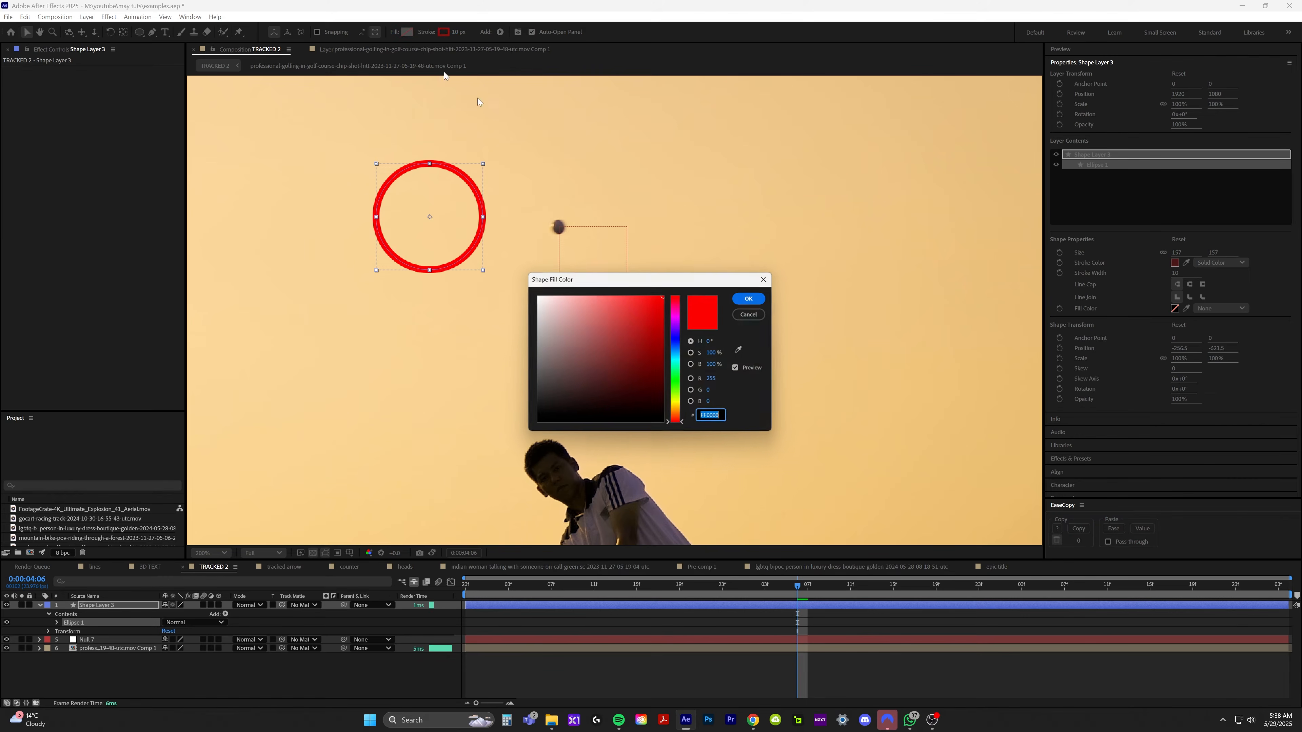
{"action": "left_click", "coordinate": [587, 323]}
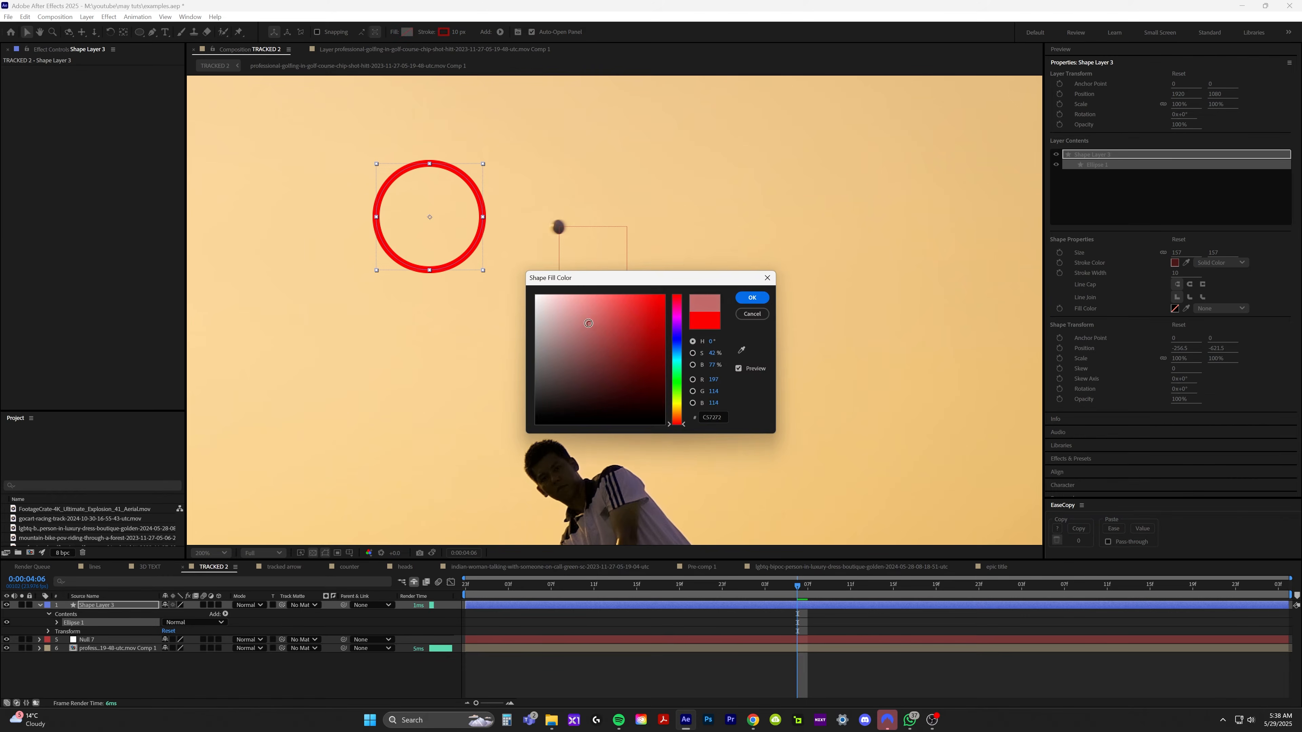
{"action": "left_click", "coordinate": [763, 298]}
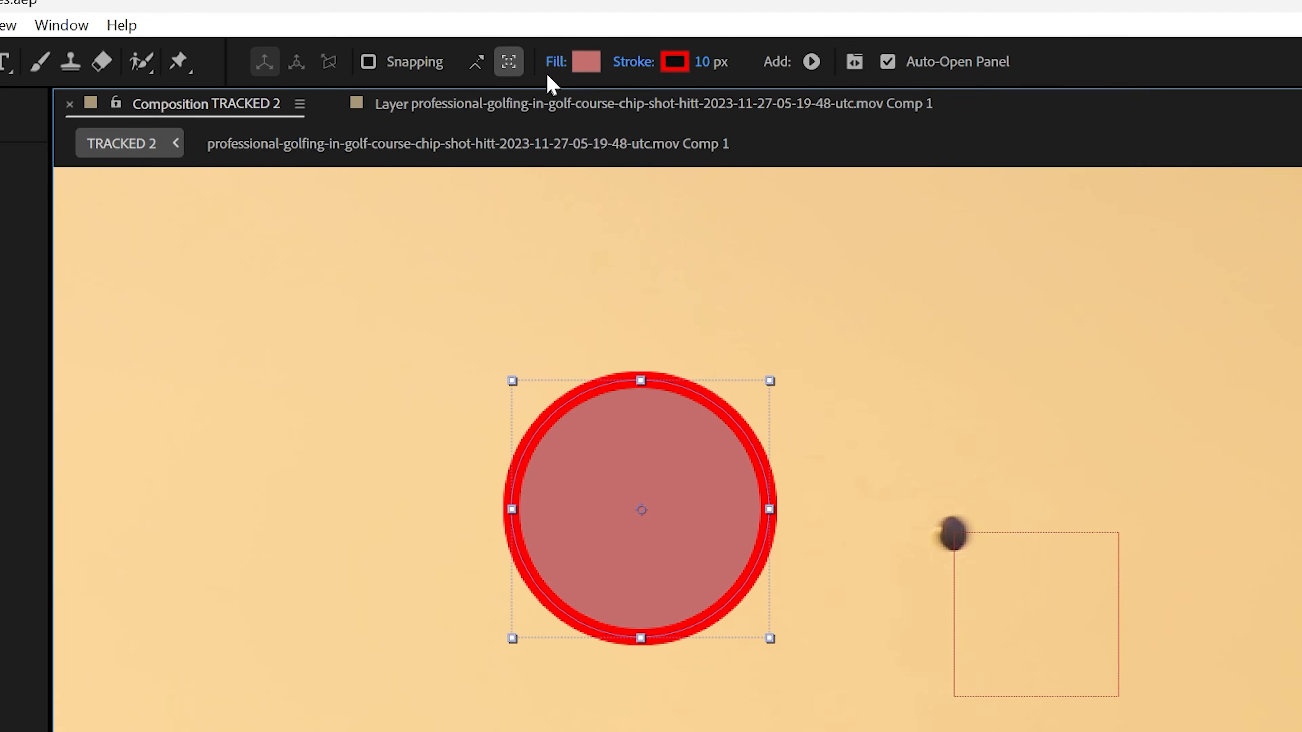
{"action": "left_click", "coordinate": [556, 63]}
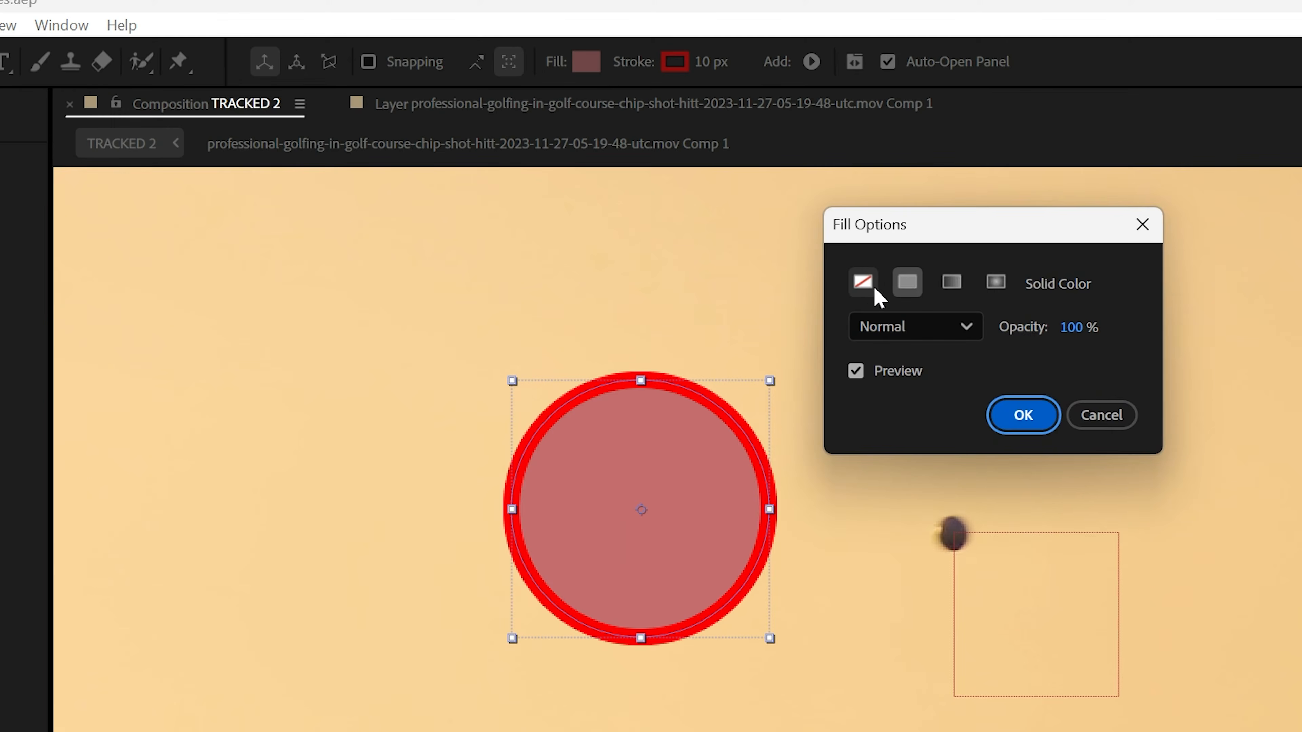
{"action": "left_click", "coordinate": [870, 288]}
{"action": "left_click", "coordinate": [1023, 415]}
Center the circle on the golf ball, set its stroke width to 20 px and scale it down to about 85%.
{"action": "left_click_drag", "start_coordinate": [805, 569], "coordinate": [1030, 627]}
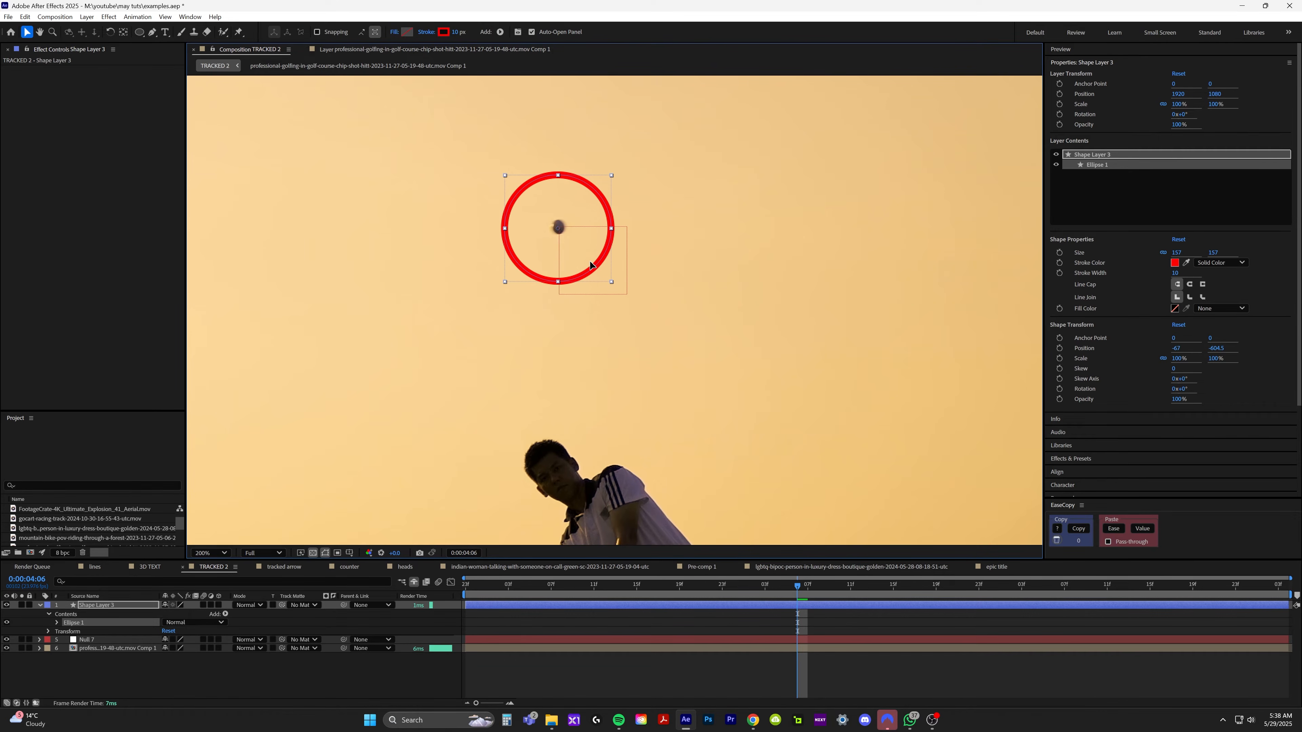
{"action": "left_click_drag", "start_coordinate": [454, 38], "coordinate": [462, 34]}
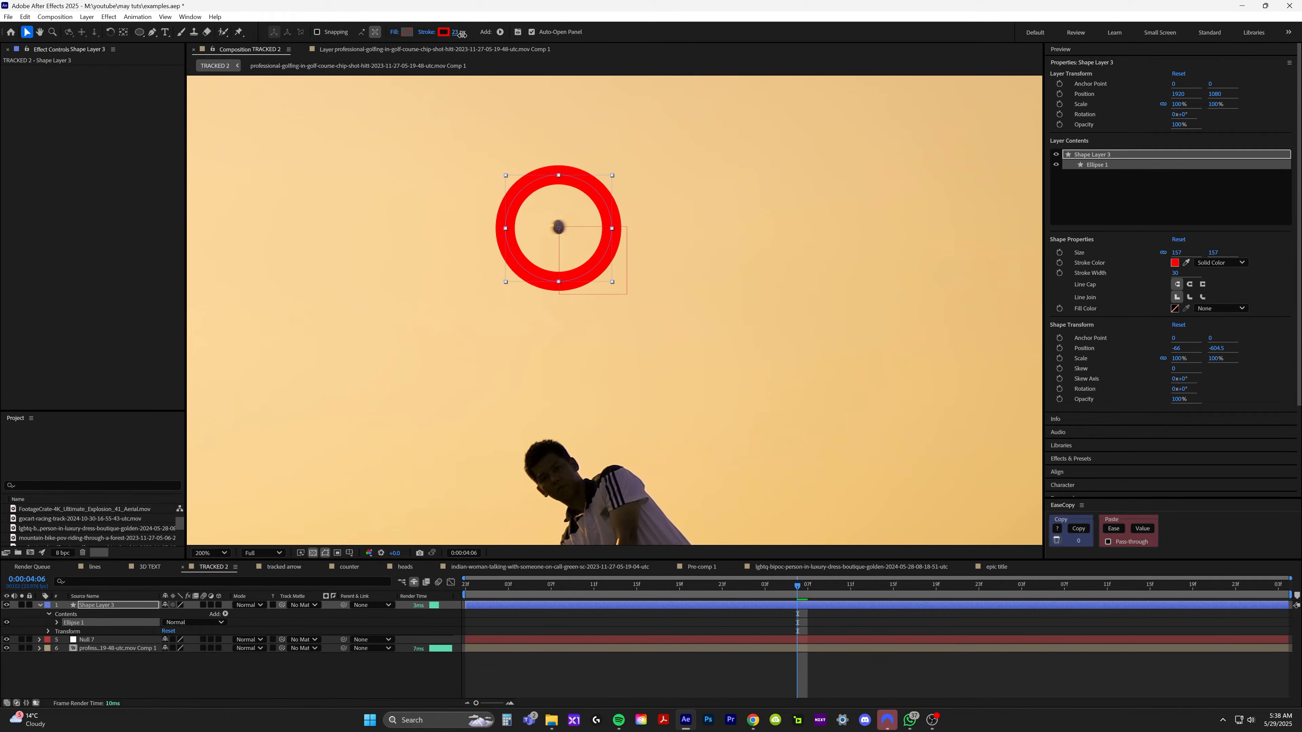
{"action": "left_click_drag", "start_coordinate": [612, 281], "coordinate": [593, 259]}
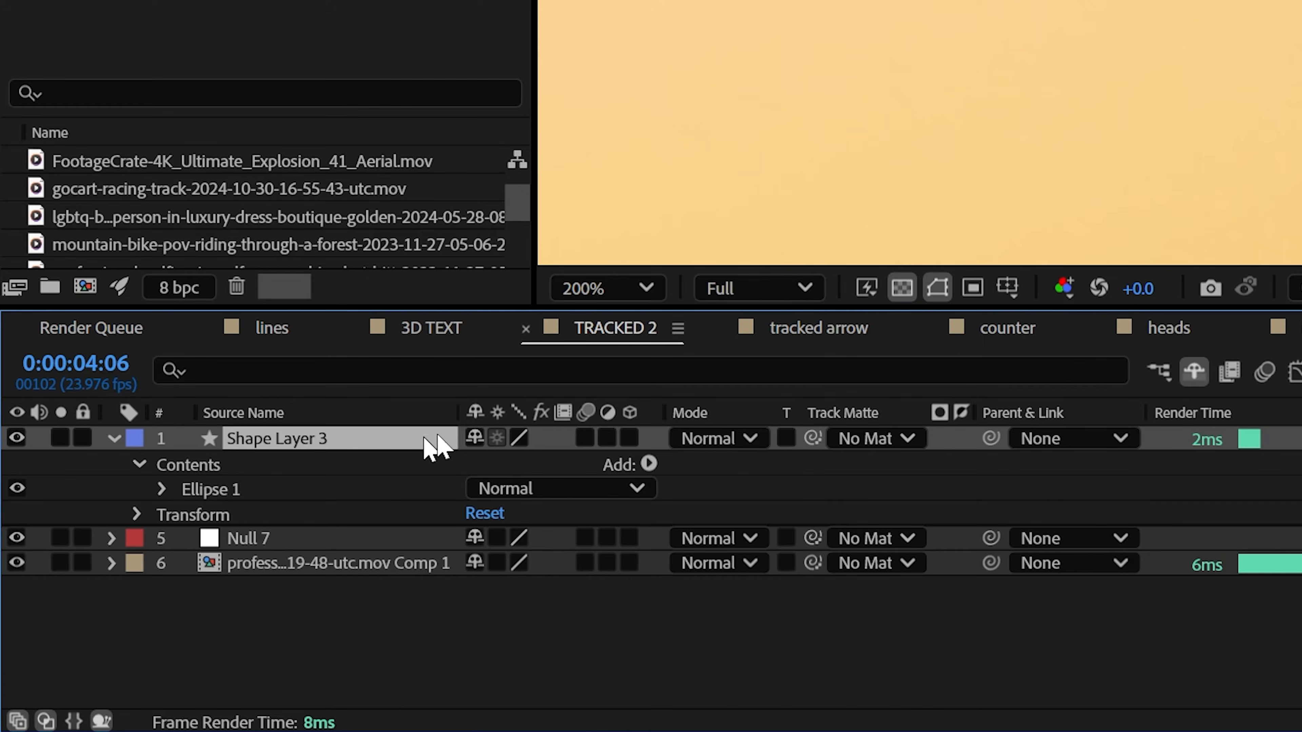
Rename the circle's shape layer to "circle" and parent it to Null 7.
{"action": "right_click", "coordinate": [129, 604]}
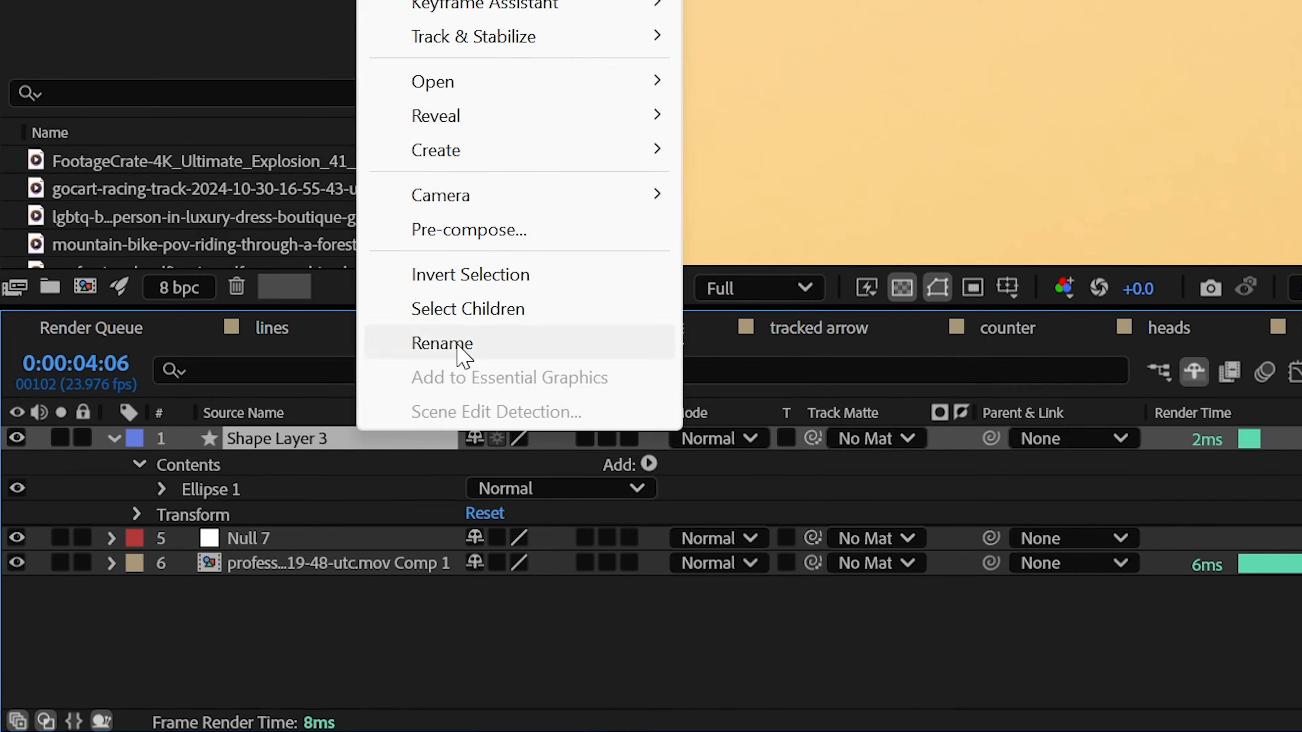
{"action": "left_click", "coordinate": [441, 343]}
{"action": "type", "text": "circle"}
{"action": "key", "text": "Return"}
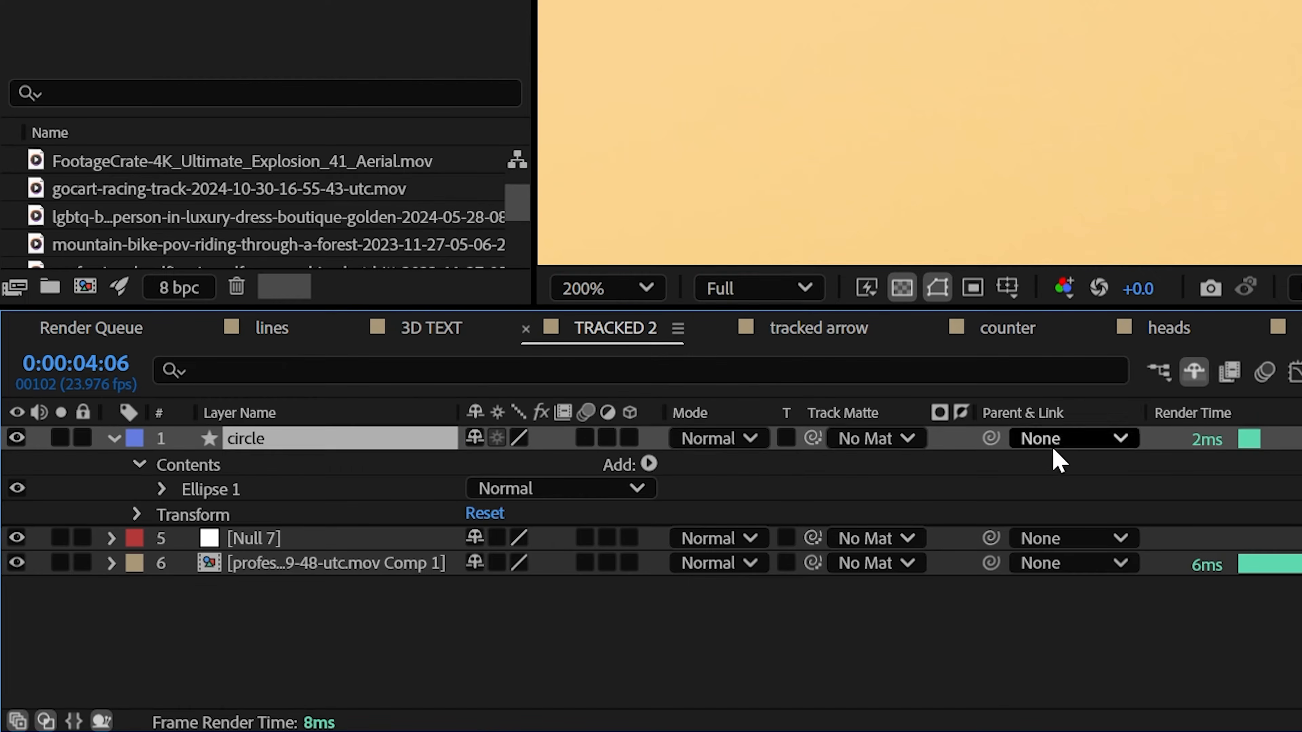
{"action": "left_click_drag", "start_coordinate": [1066, 440], "coordinate": [277, 538]}
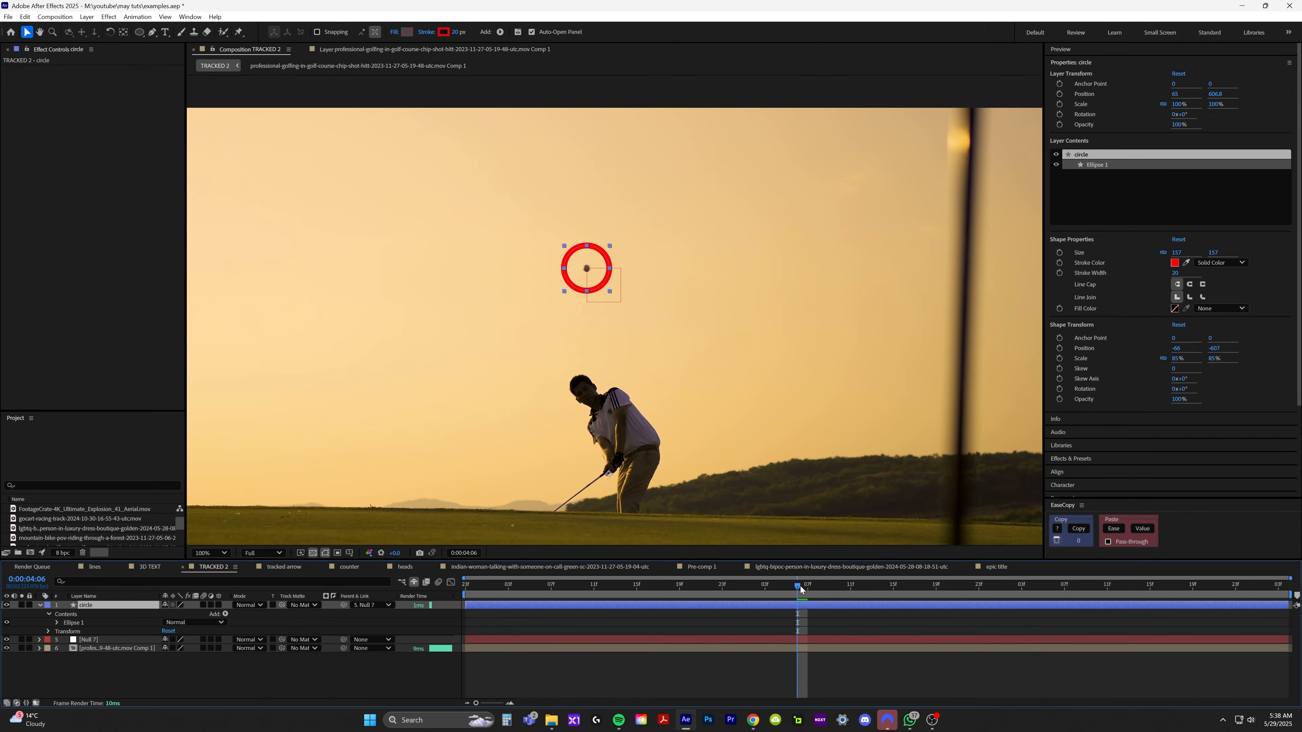
Scrub through the timeline to examine how the circle follows the golf ball along its flight and bounces.
{"action": "left_click_drag", "start_coordinate": [793, 588], "coordinate": [989, 616]}
{"action": "left_click_drag", "start_coordinate": [695, 416], "coordinate": [530, 317]}
{"action": "mouse_move", "coordinate": [990, 588]}
{"action": "left_mouse_down"}
{"action": "mouse_move", "coordinate": [1268, 593]}
{"action": "mouse_move", "coordinate": [972, 603]}
{"action": "left_mouse_up"}
{"action": "scroll", "coordinate": [578, 505], "scroll_direction": "down", "scroll_amount": 2}
{"action": "left_click", "coordinate": [572, 593]}
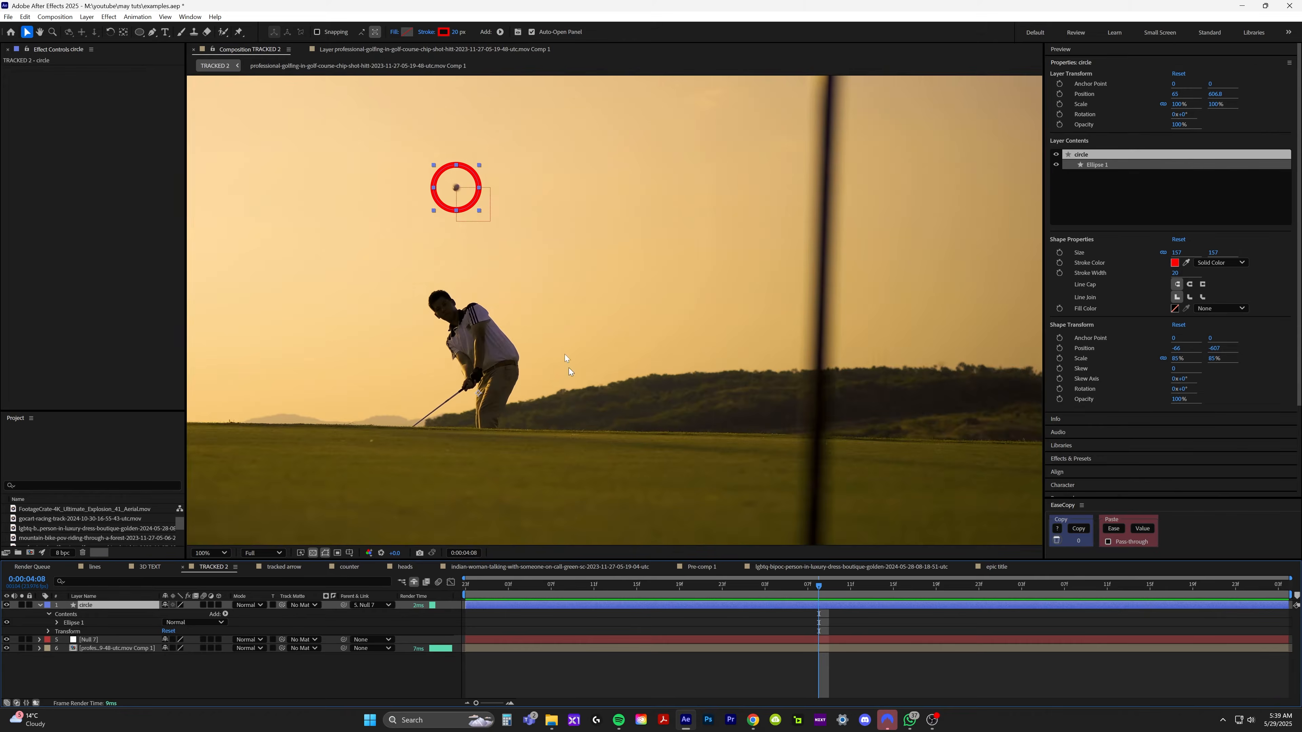
Hide the circle layer and draw an upright five-sided polygon with an outer radius of about 83 px above the golf ball.
{"action": "left_click_drag", "start_coordinate": [387, 348], "coordinate": [521, 443]}
{"action": "scroll", "coordinate": [521, 444], "scroll_direction": "up", "scroll_amount": 1}
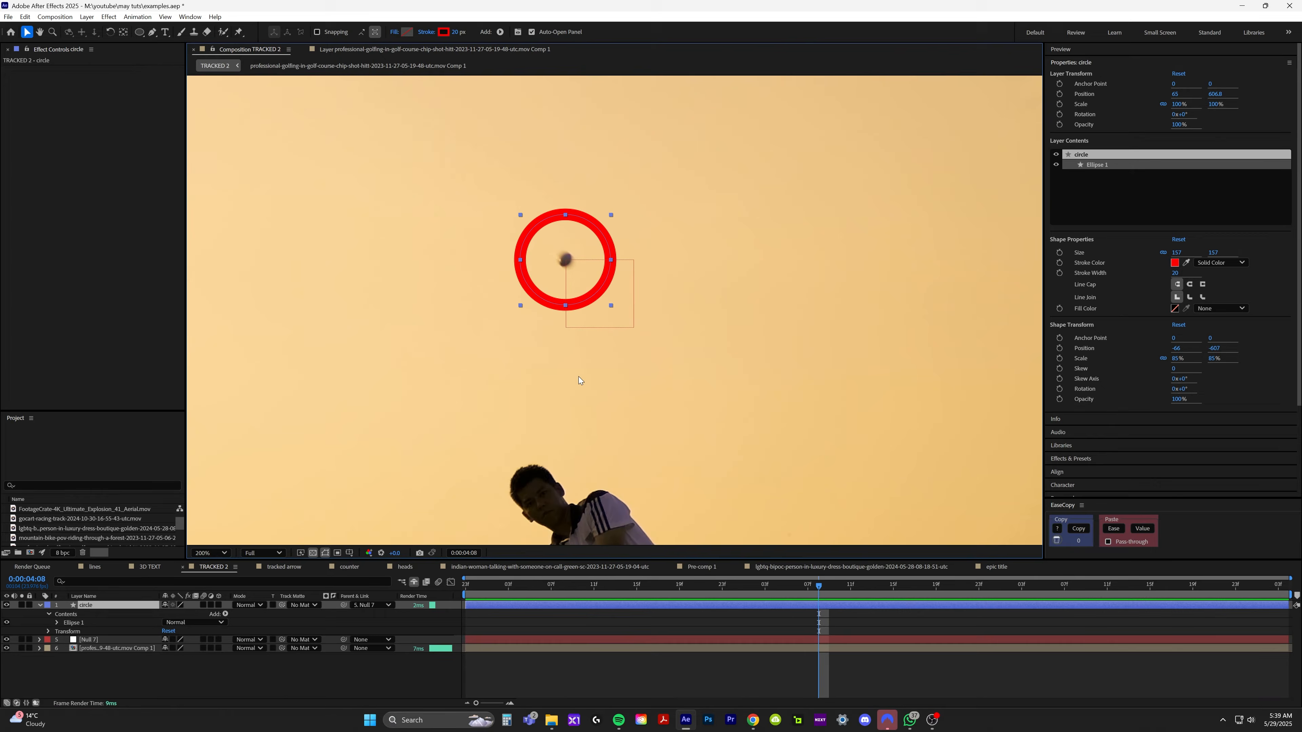
{"action": "left_click", "coordinate": [7, 606]}
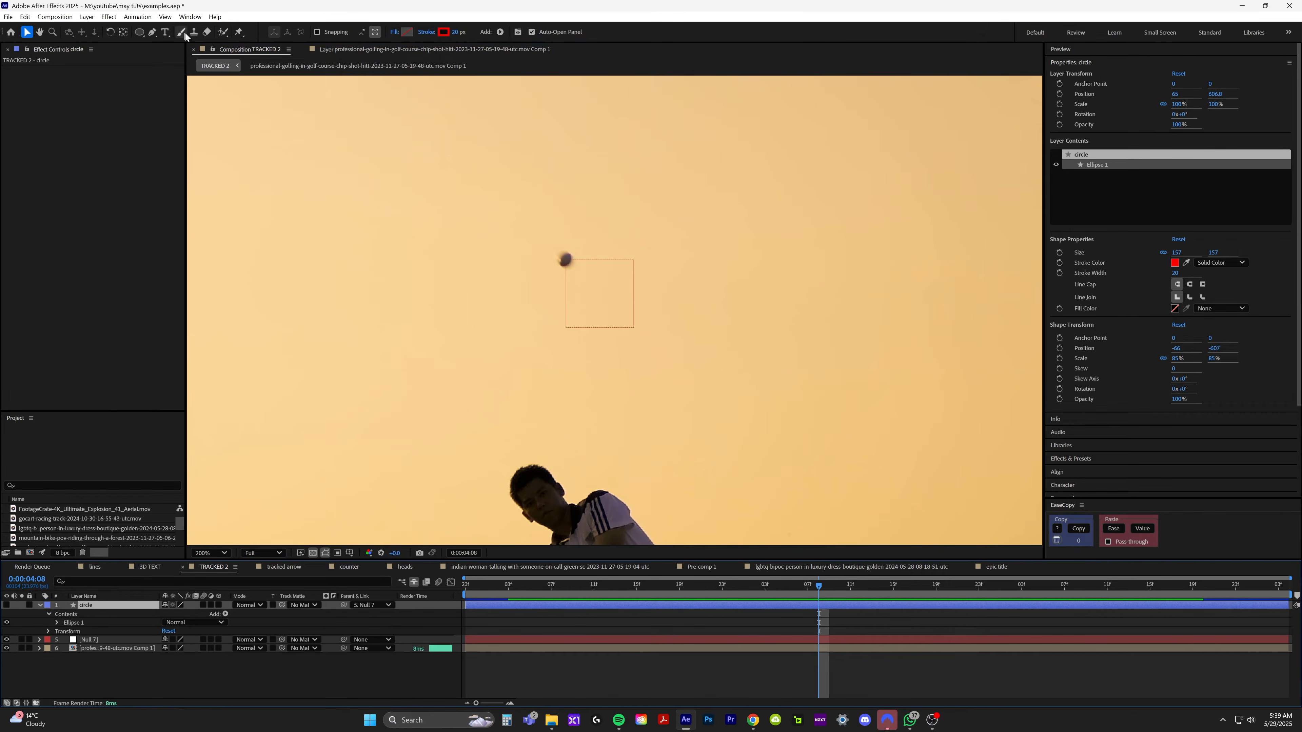
{"action": "left_click", "coordinate": [140, 32]}
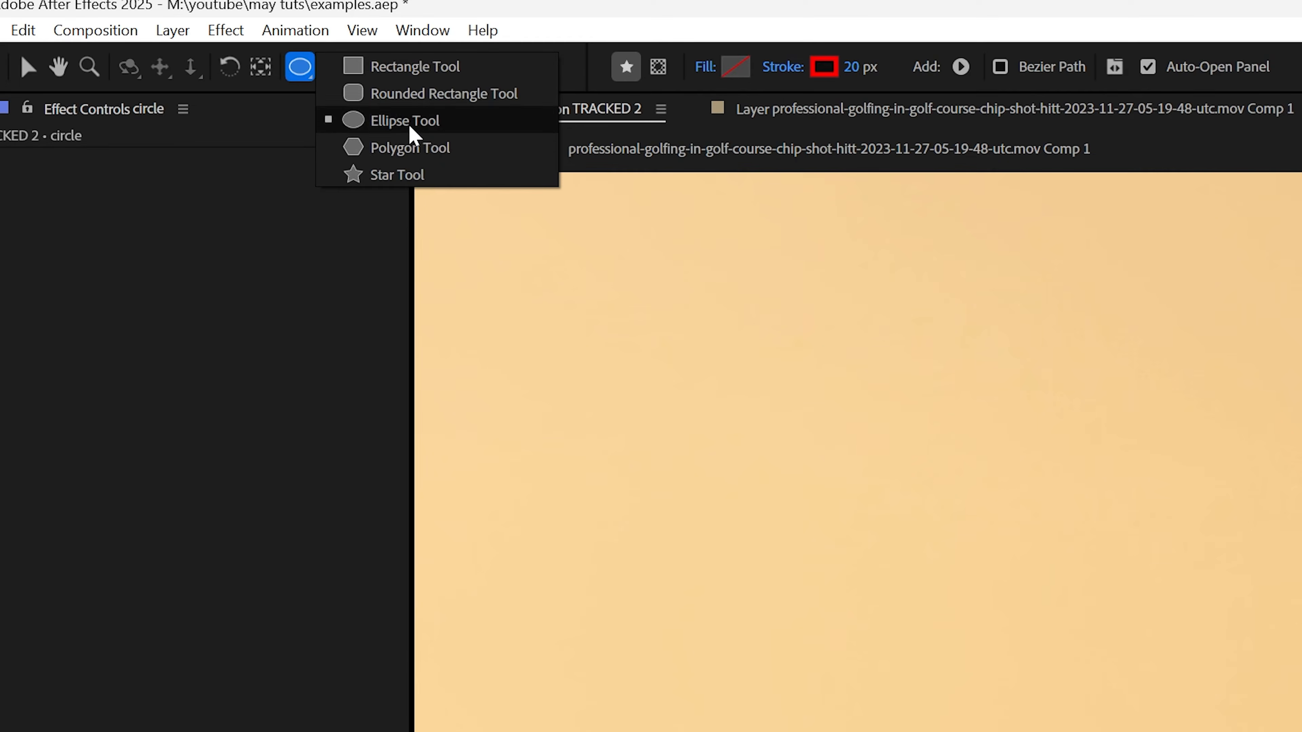
{"action": "left_click", "coordinate": [412, 147]}
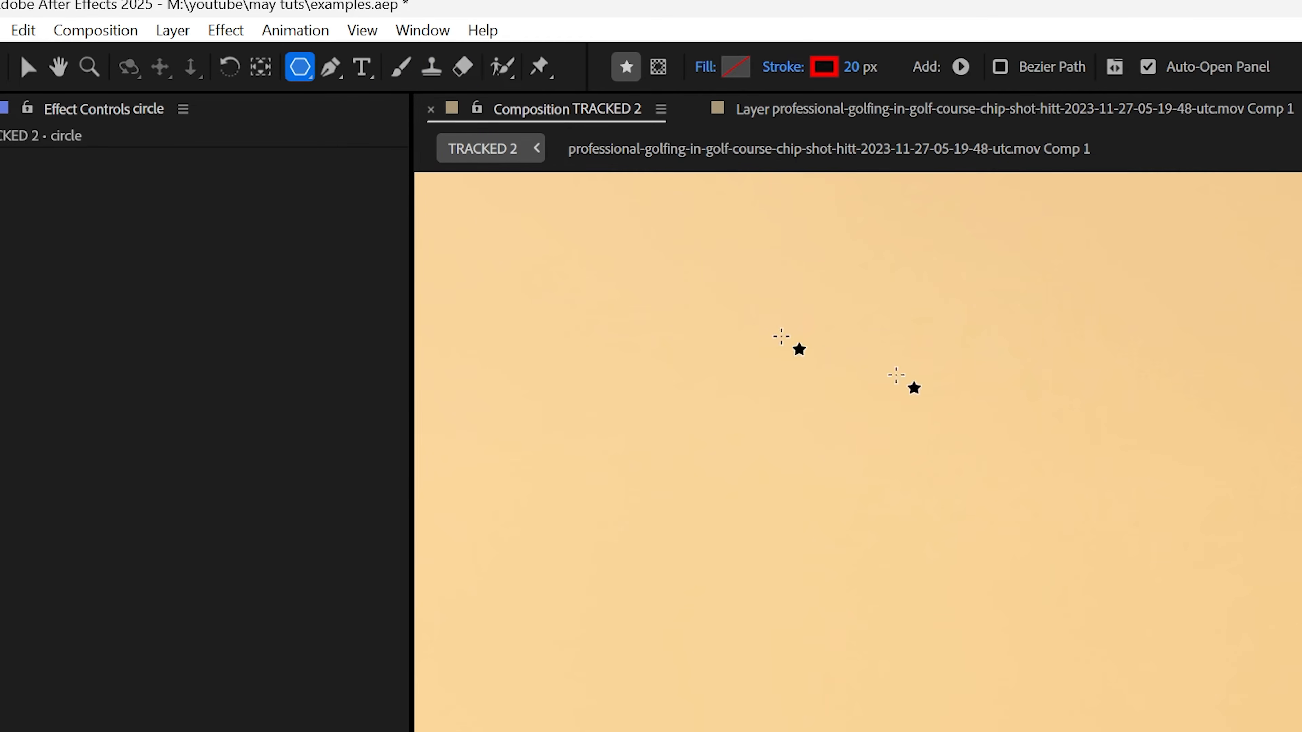
{"action": "left_click", "coordinate": [295, 68]}
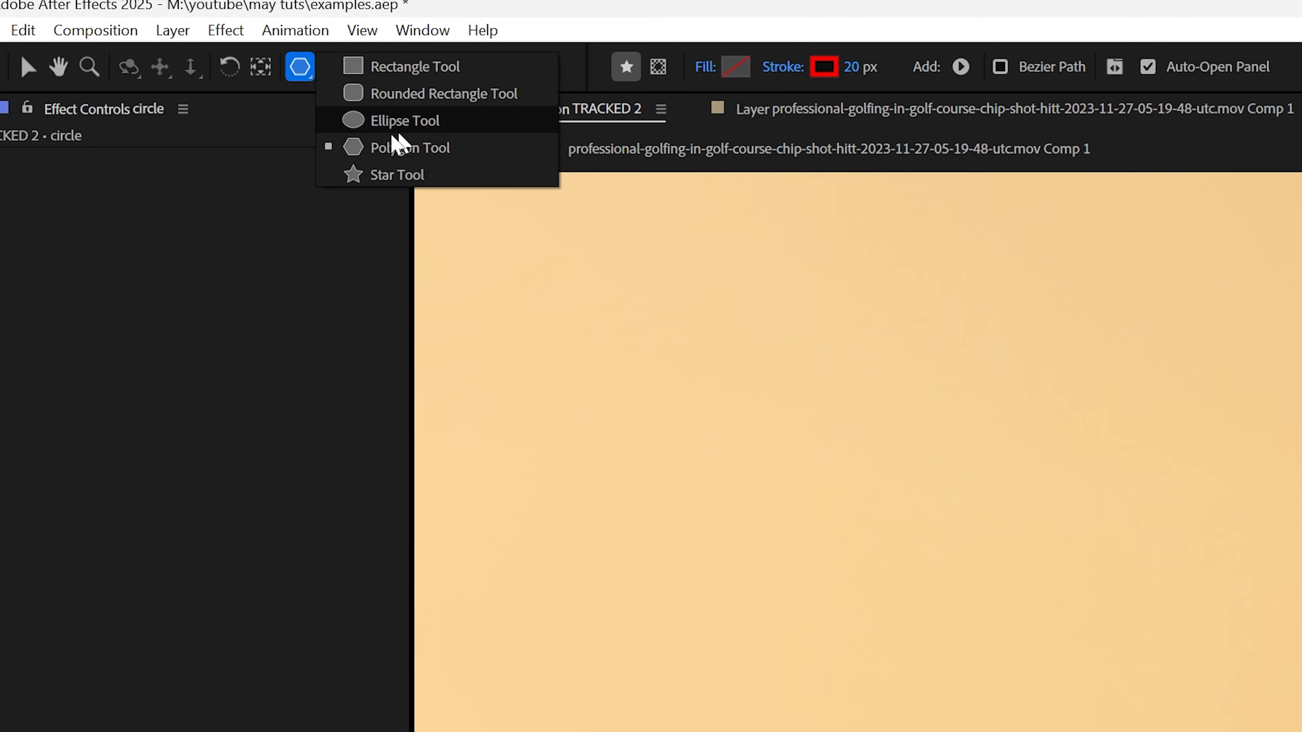
{"action": "left_click", "coordinate": [416, 150]}
{"action": "left_click_drag", "start_coordinate": [1164, 441], "coordinate": [1189, 470]}
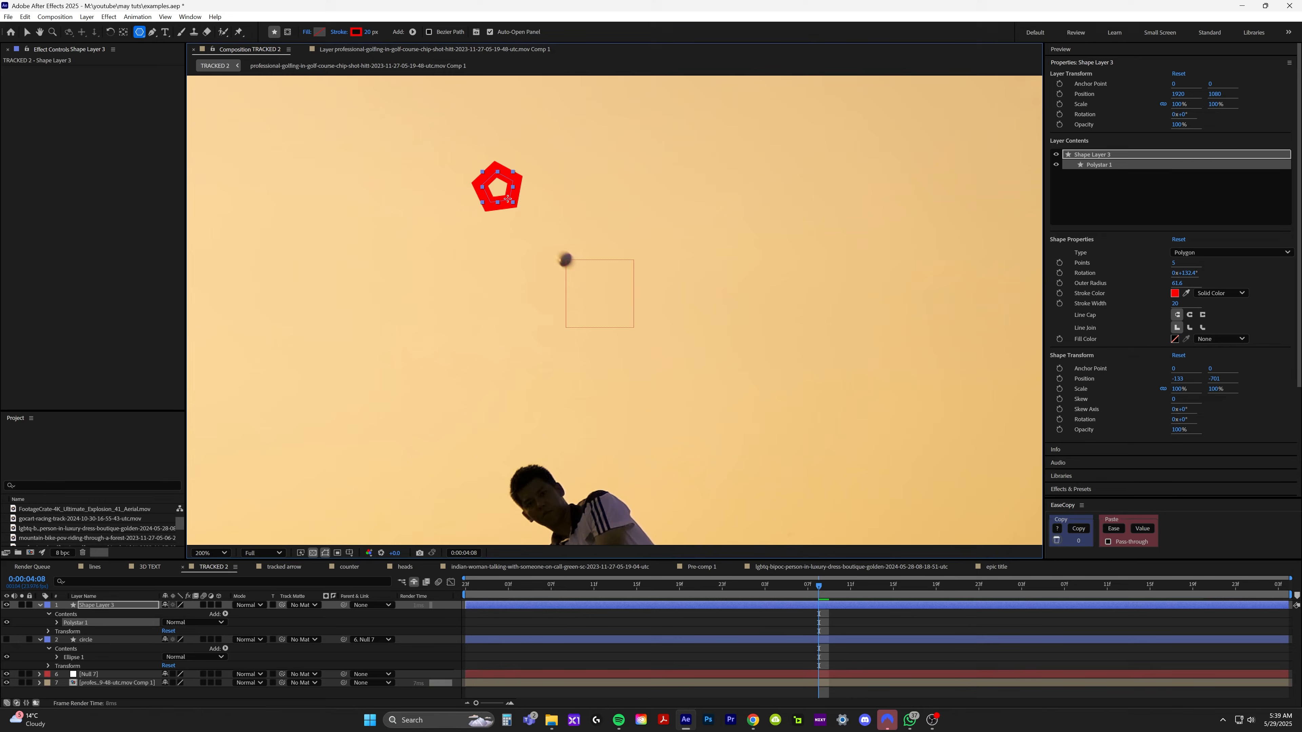
{"action": "mouse_move", "coordinate": [507, 199]}
{"action": "left_mouse_down"}
{"action": "mouse_move", "coordinate": [552, 144]}
{"action": "mouse_move", "coordinate": [564, 226]}
{"action": "mouse_move", "coordinate": [549, 212]}
{"action": "left_mouse_up"}
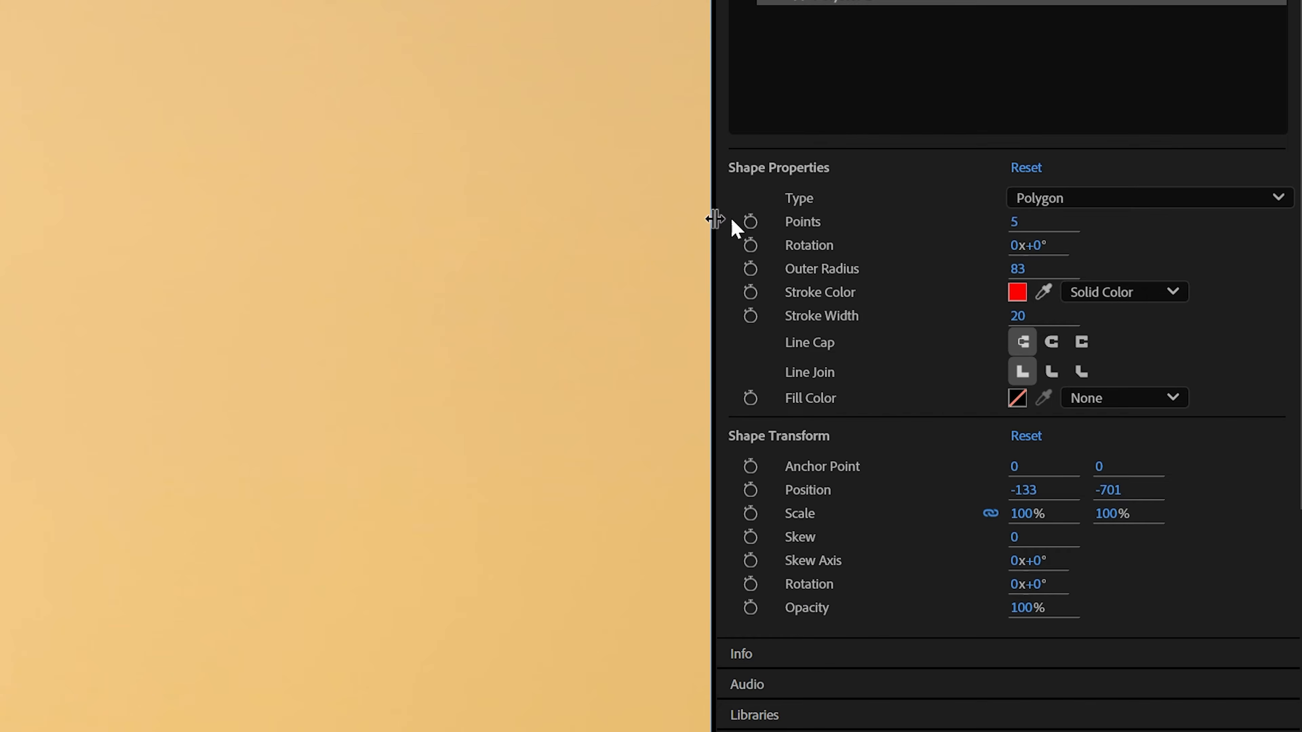
Set the polygon's points to 3 and place the triangle directly above the golf ball, pointing down at it.
{"action": "left_click", "coordinate": [1014, 225]}
{"action": "key", "text": "Return"}
{"action": "left_click_drag", "start_coordinate": [549, 124], "coordinate": [600, 198]}
{"action": "left_click_drag", "start_coordinate": [516, 232], "coordinate": [561, 221]}
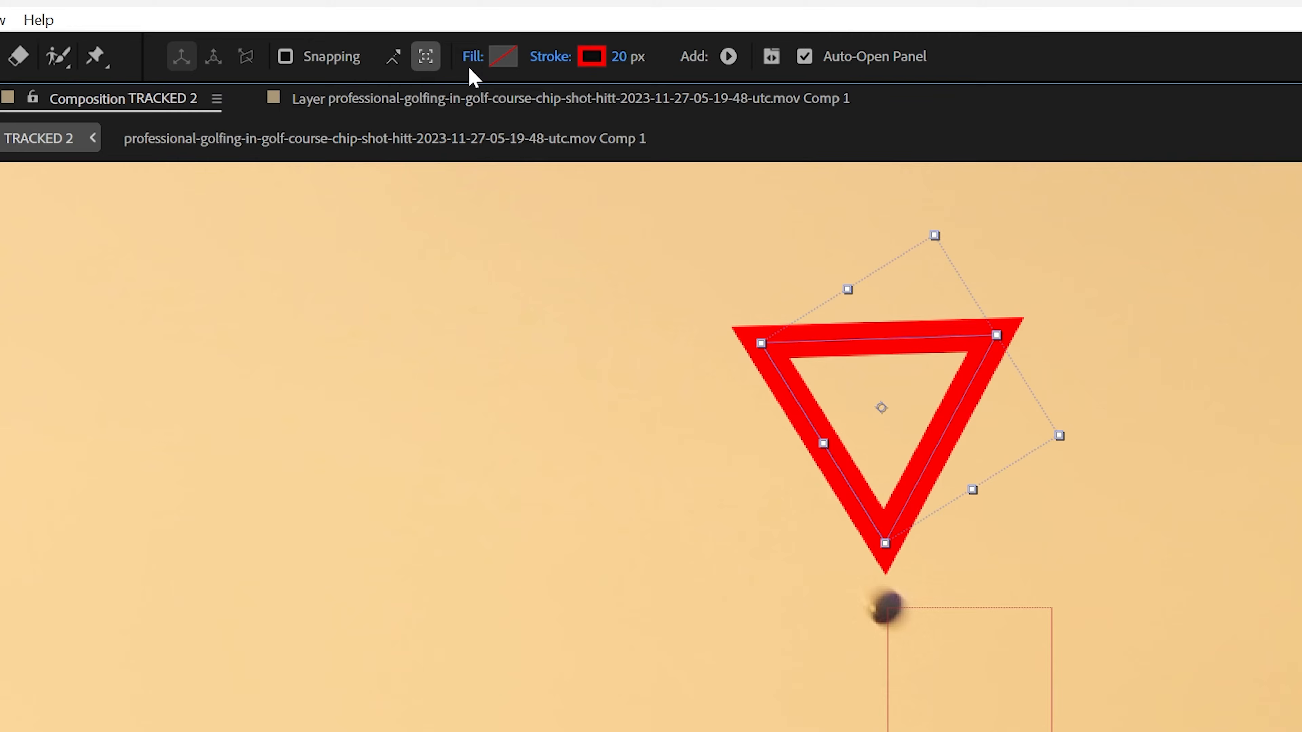
Give the triangle a solid red fill and set its stroke width to 0 px.
{"action": "left_click", "coordinate": [471, 60]}
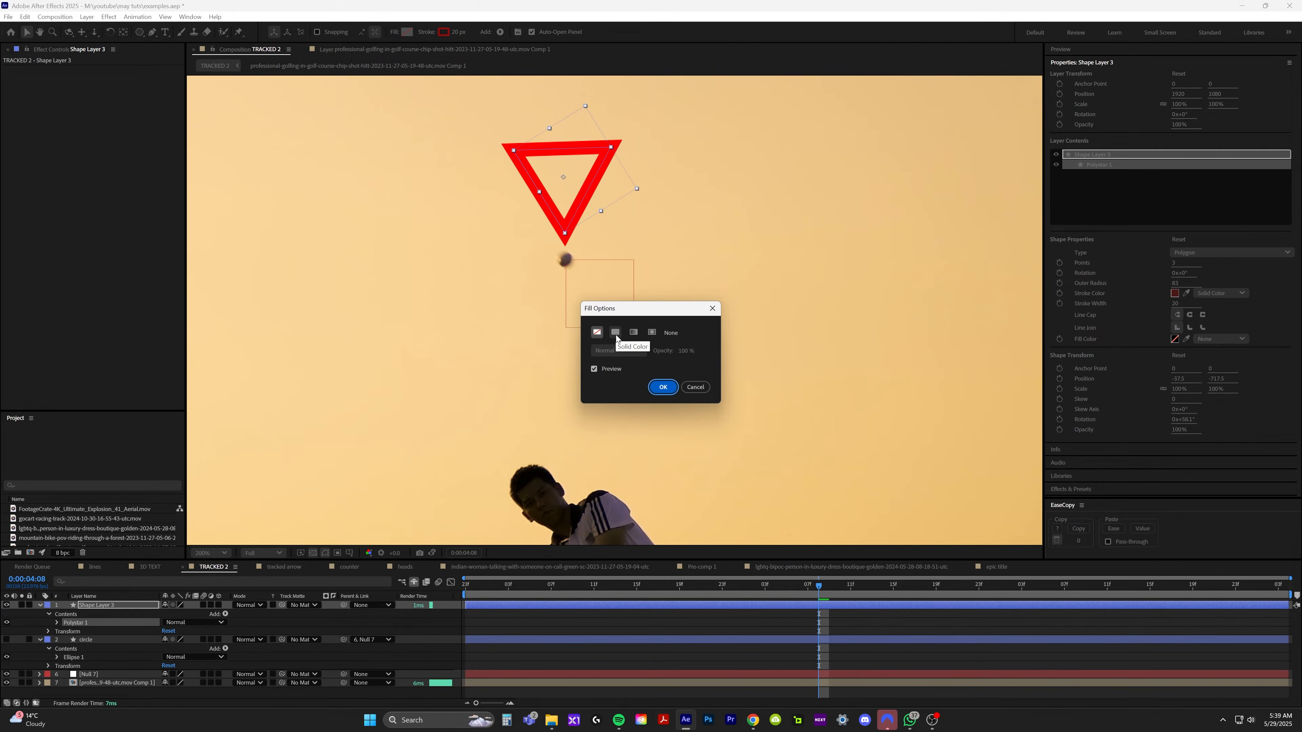
{"action": "left_click", "coordinate": [615, 334]}
{"action": "left_click", "coordinate": [661, 385]}
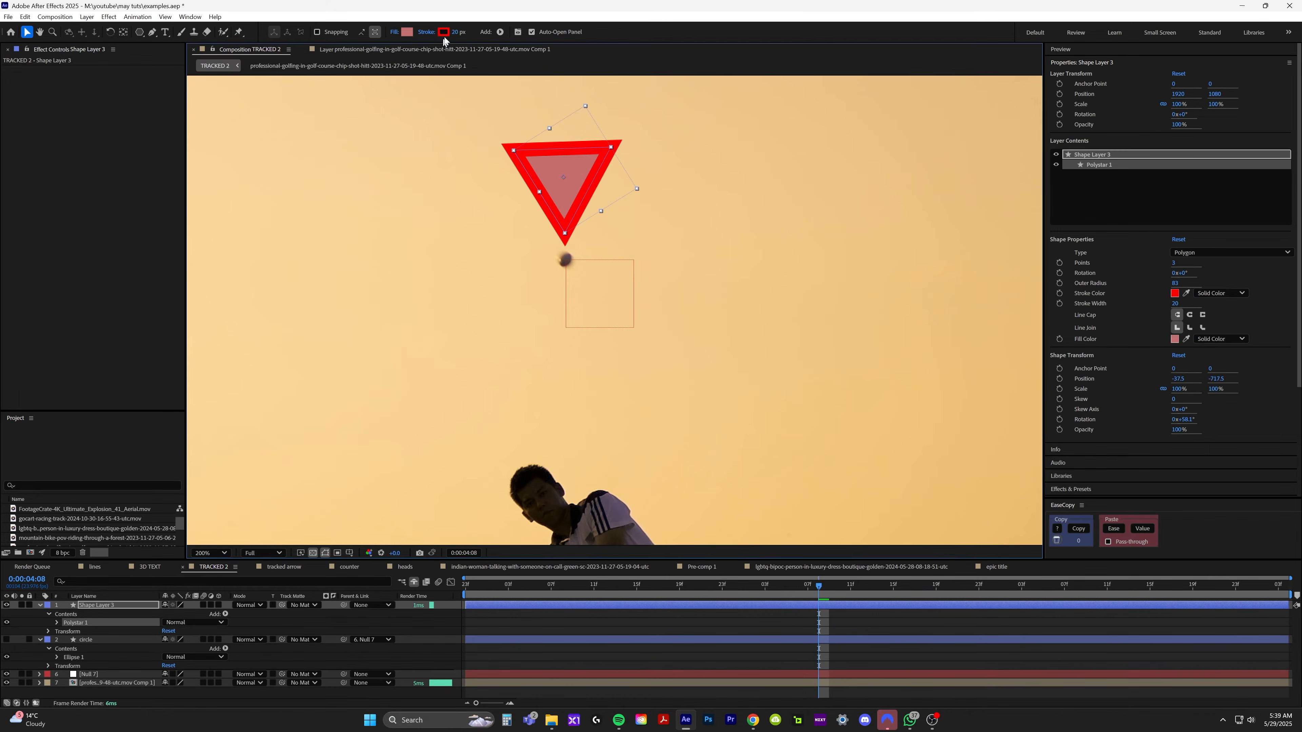
{"action": "left_click_drag", "start_coordinate": [456, 31], "coordinate": [333, 33]}
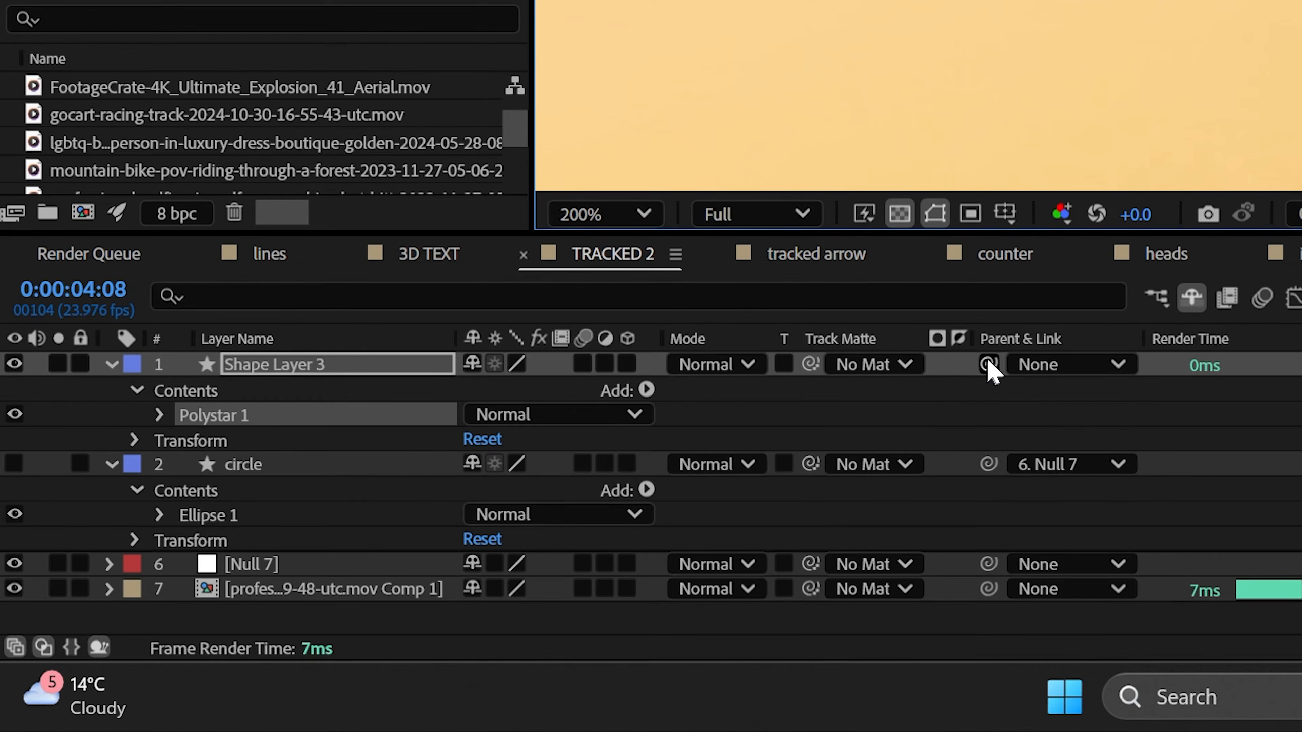
Parent the triangle's layer, Shape Layer 3, to Null 7 and play back the result.
{"action": "left_click_drag", "start_coordinate": [343, 605], "coordinate": [324, 613]}
{"action": "left_click_drag", "start_coordinate": [931, 397], "coordinate": [980, 377]}
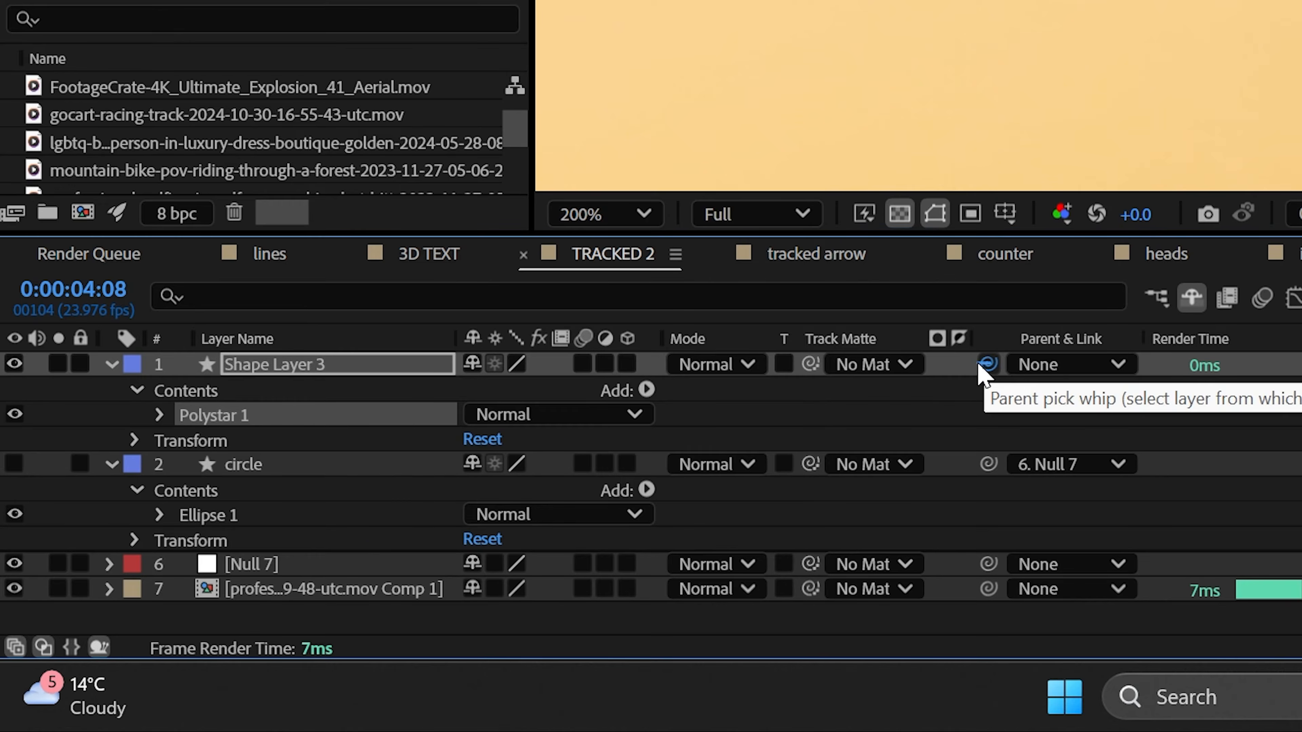
{"action": "left_click_drag", "start_coordinate": [509, 340], "coordinate": [251, 564]}
{"action": "key", "text": "space"}
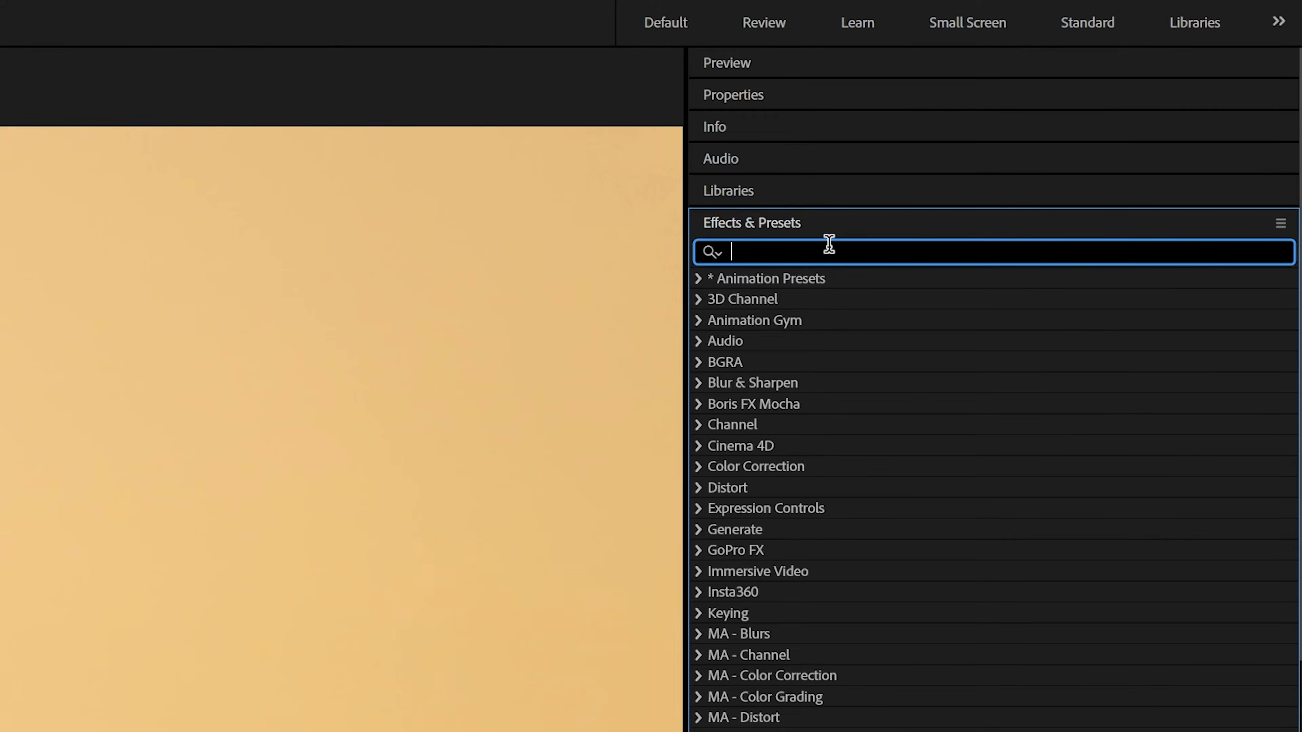
Apply the Bevel Alpha effect to the triangle with an edge thickness of 19.40 and preview it along the ball's flight.
{"action": "type", "text": "bevel al"}
{"action": "left_click_drag", "start_coordinate": [788, 299], "coordinate": [818, 610]}
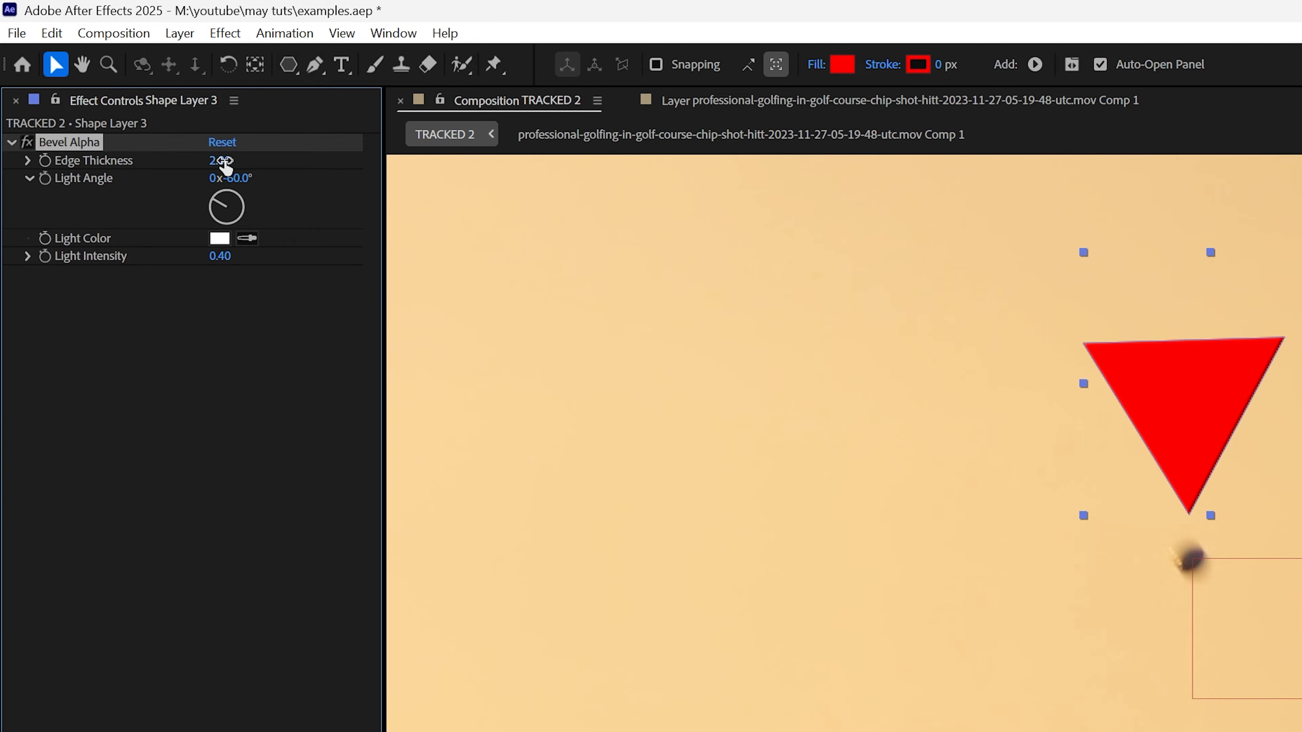
{"action": "left_click_drag", "start_coordinate": [224, 163], "coordinate": [260, 162]}
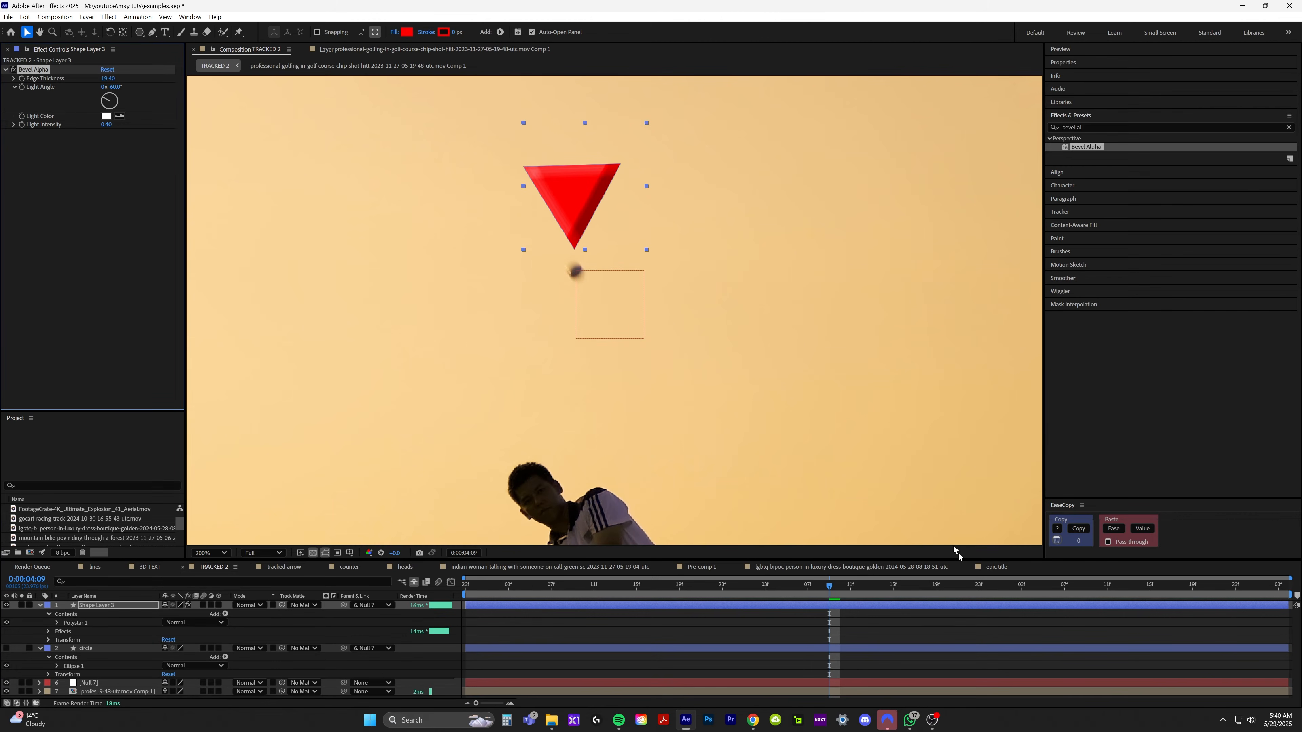
{"action": "mouse_move", "coordinate": [831, 594]}
{"action": "left_mouse_down"}
{"action": "mouse_move", "coordinate": [799, 584]}
{"action": "mouse_move", "coordinate": [910, 584]}
{"action": "mouse_move", "coordinate": [822, 582]}
{"action": "left_mouse_up"}
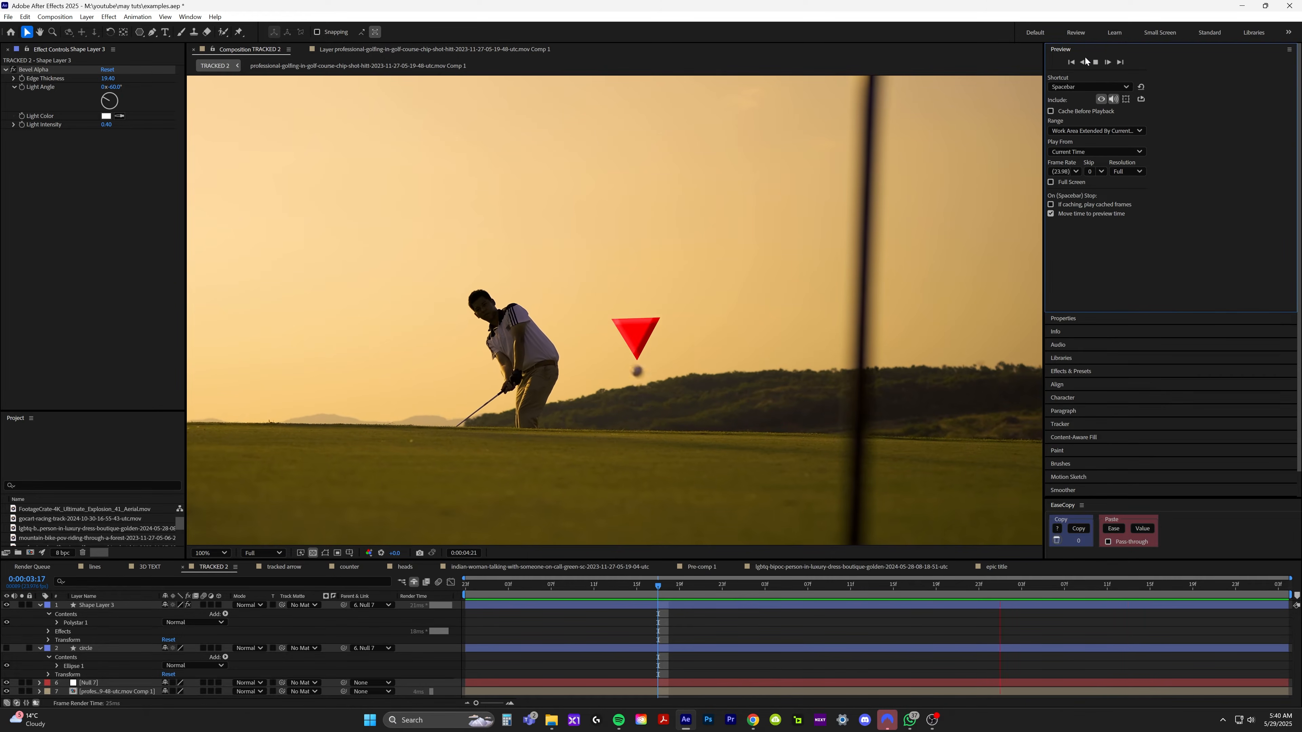
{"action": "key", "text": "space"}
Hide the triangle, show the circle and copy Bevel Alpha onto it with an edge thickness of 8.30, previewing the result.
{"action": "left_click", "coordinate": [45, 71]}
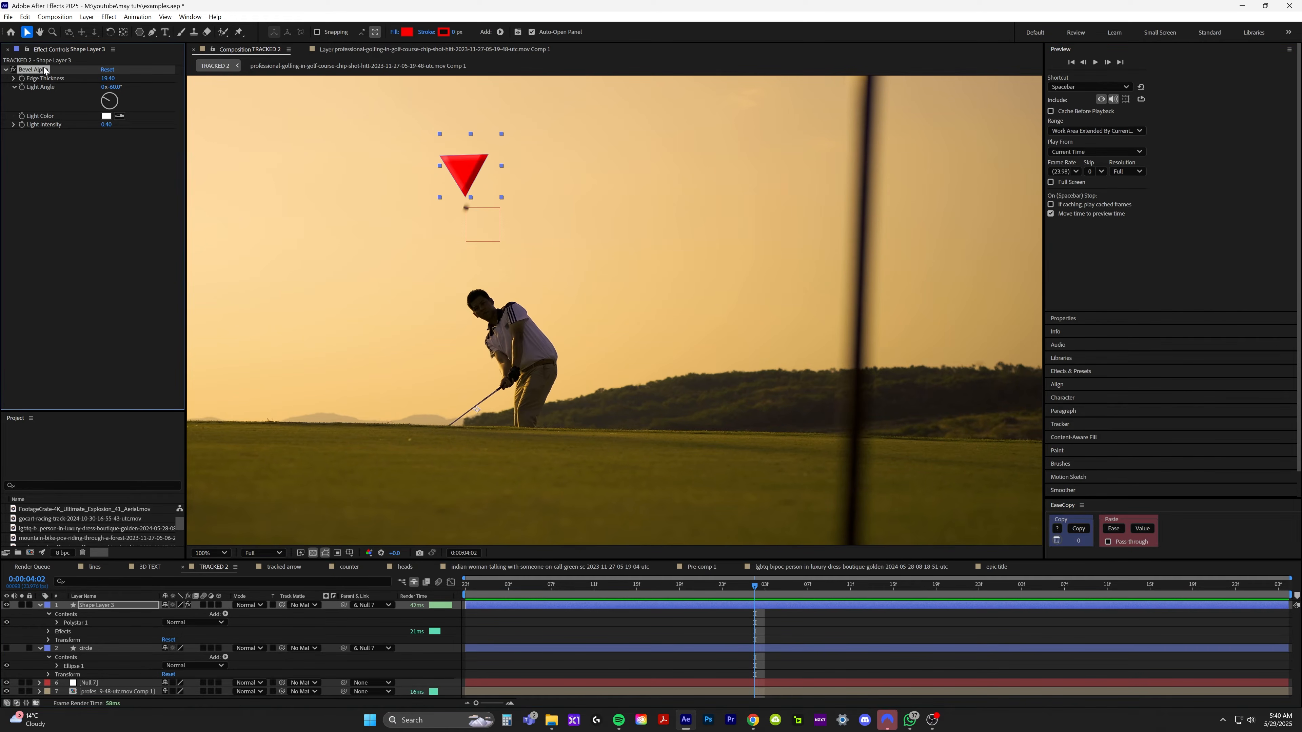
{"action": "left_click", "coordinate": [6, 605]}
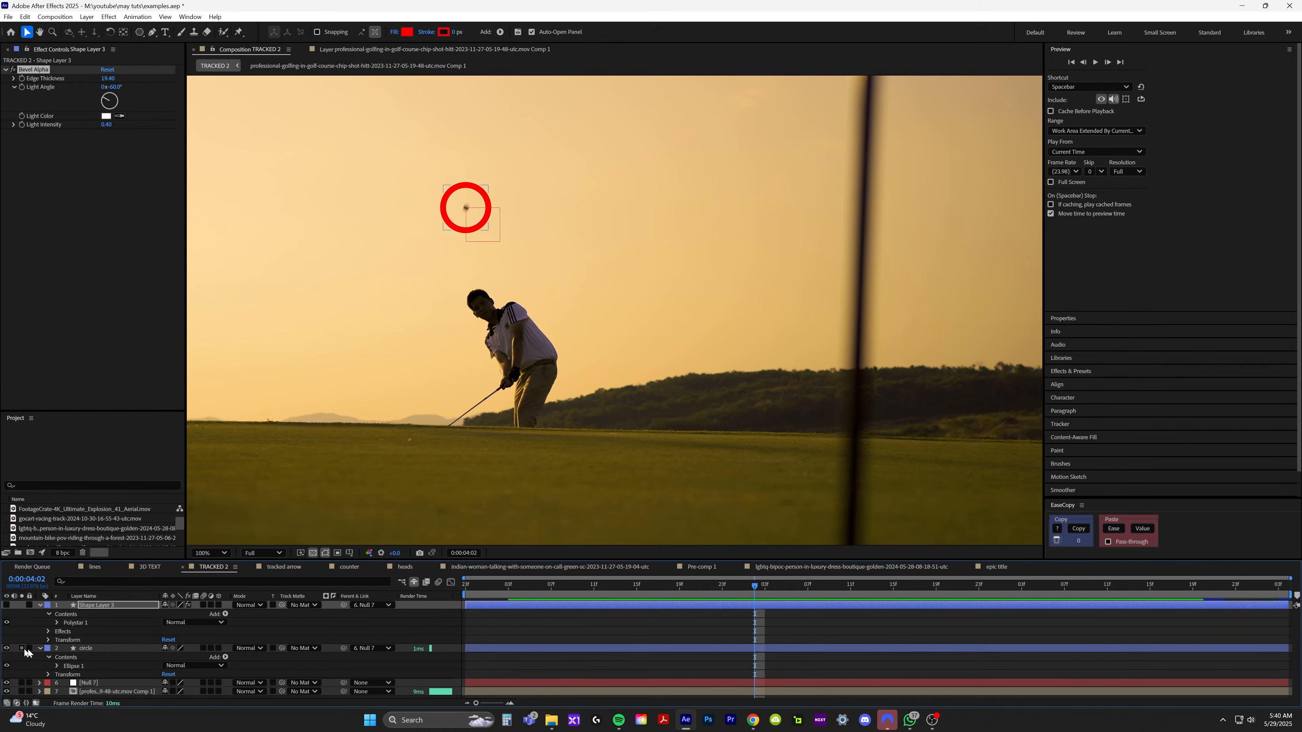
{"action": "left_click", "coordinate": [74, 649]}
{"action": "key", "text": "ctrl+v"}
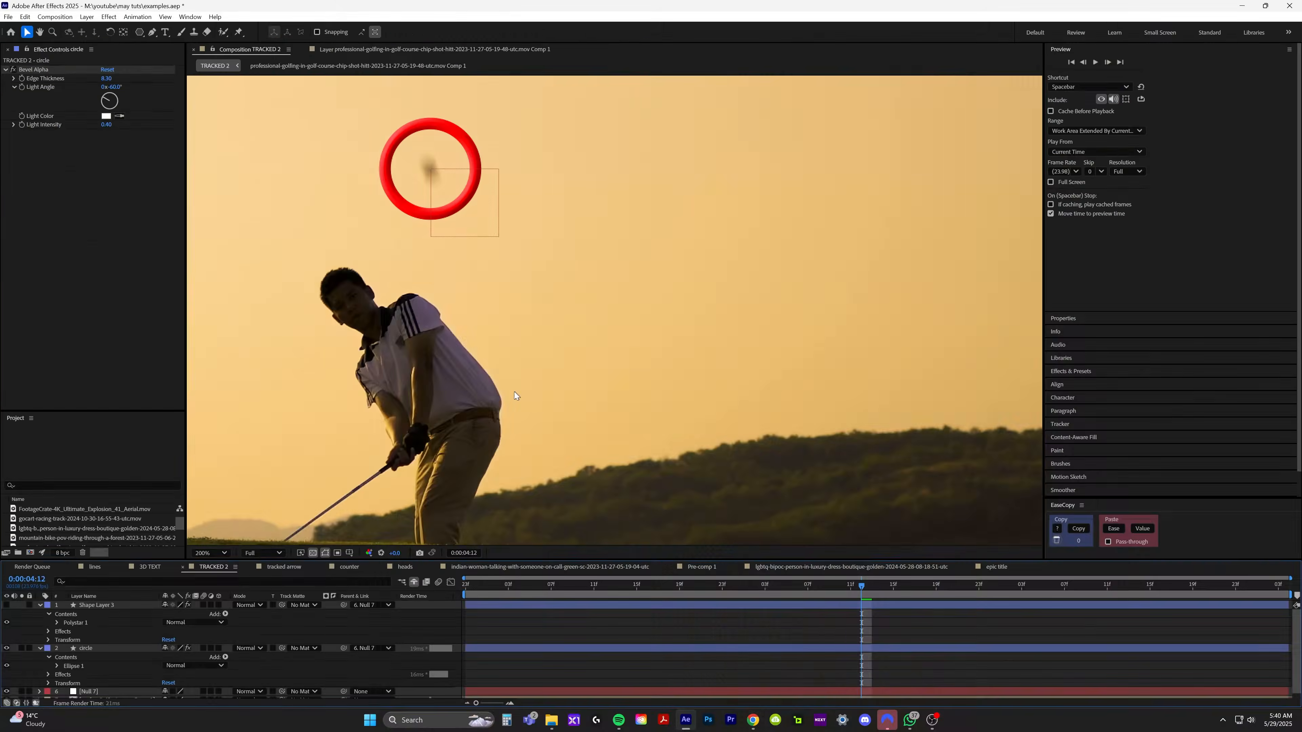
{"action": "left_click", "coordinate": [1095, 62]}
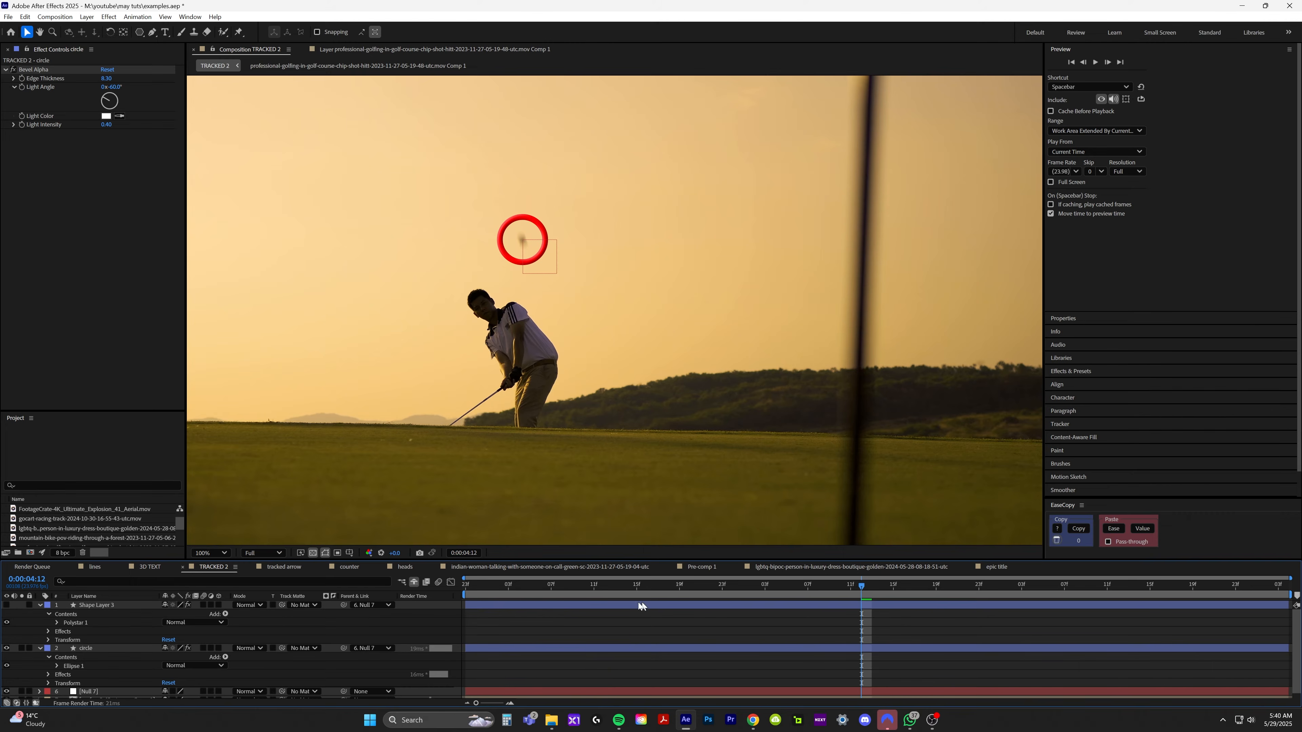
{"action": "scroll", "coordinate": [799, 359], "scroll_direction": "down", "scroll_amount": 2}
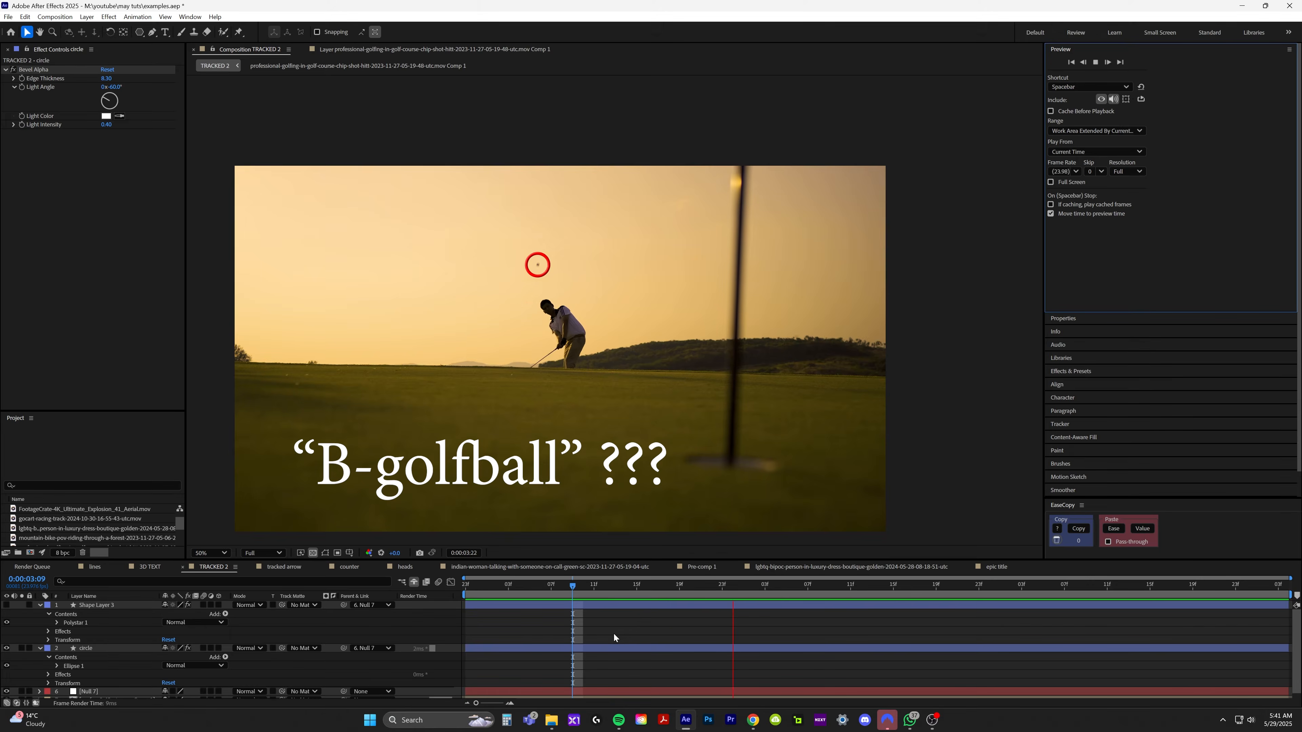
{"action": "scroll", "coordinate": [542, 460], "scroll_direction": "up", "scroll_amount": 2}
{"action": "key", "text": "space"}
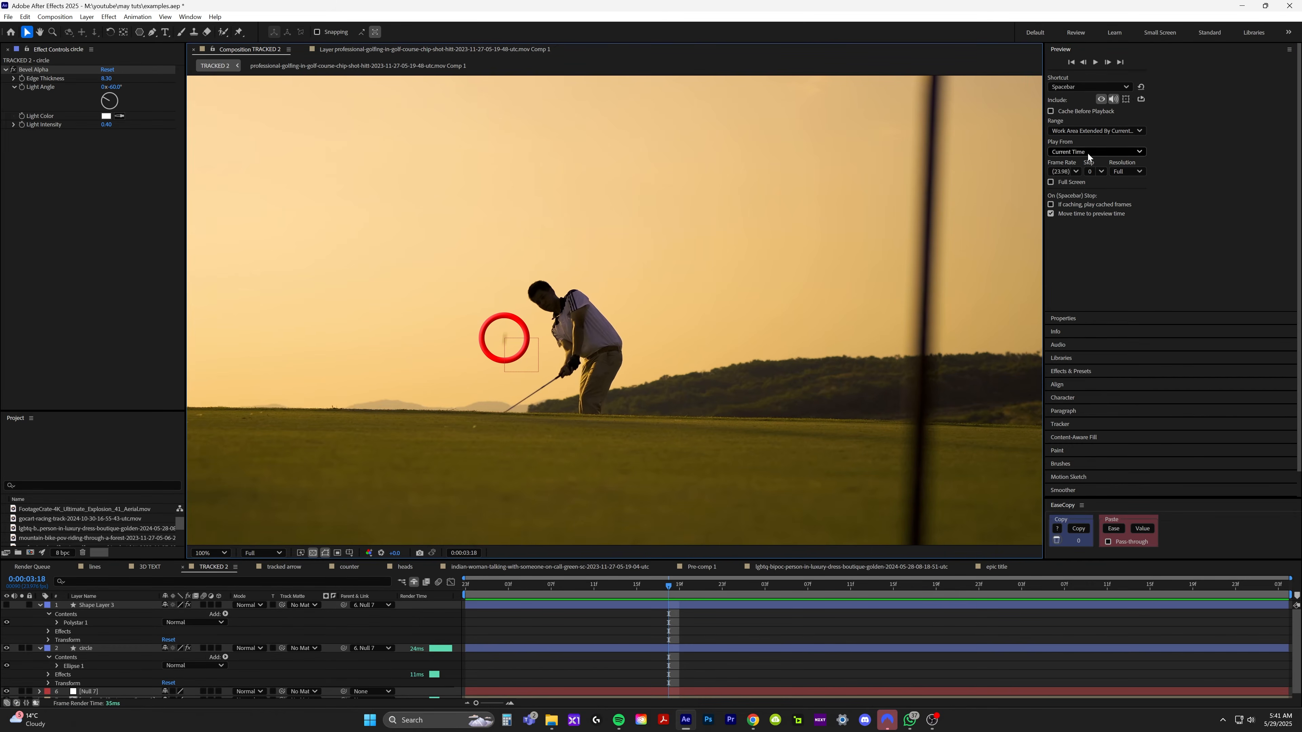
Keyframe the circle's ellipse size at 157 at 0:00:03:18 and at 0 at 0:00:03:15, and check the growth.
{"action": "left_click", "coordinate": [1070, 320]}
{"action": "left_click", "coordinate": [94, 648]}
{"action": "left_click", "coordinate": [750, 198]}
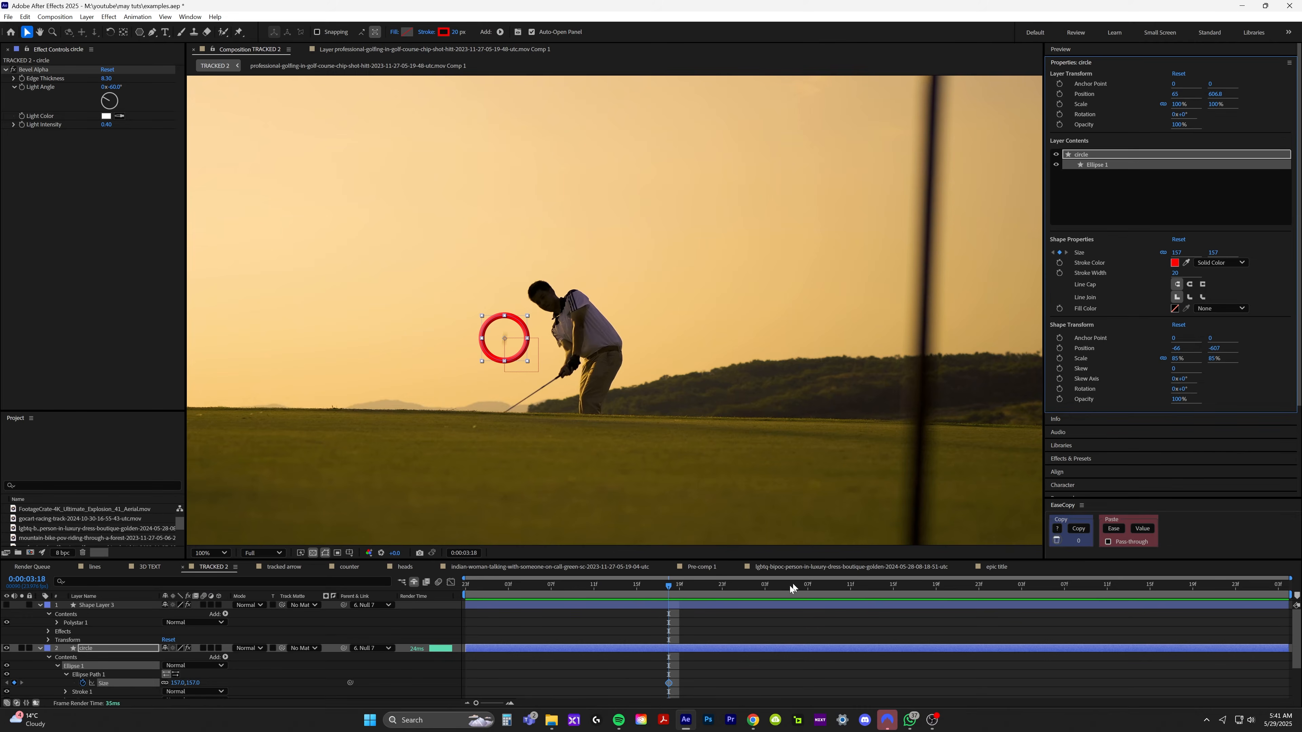
{"action": "left_click_drag", "start_coordinate": [668, 586], "coordinate": [633, 610]}
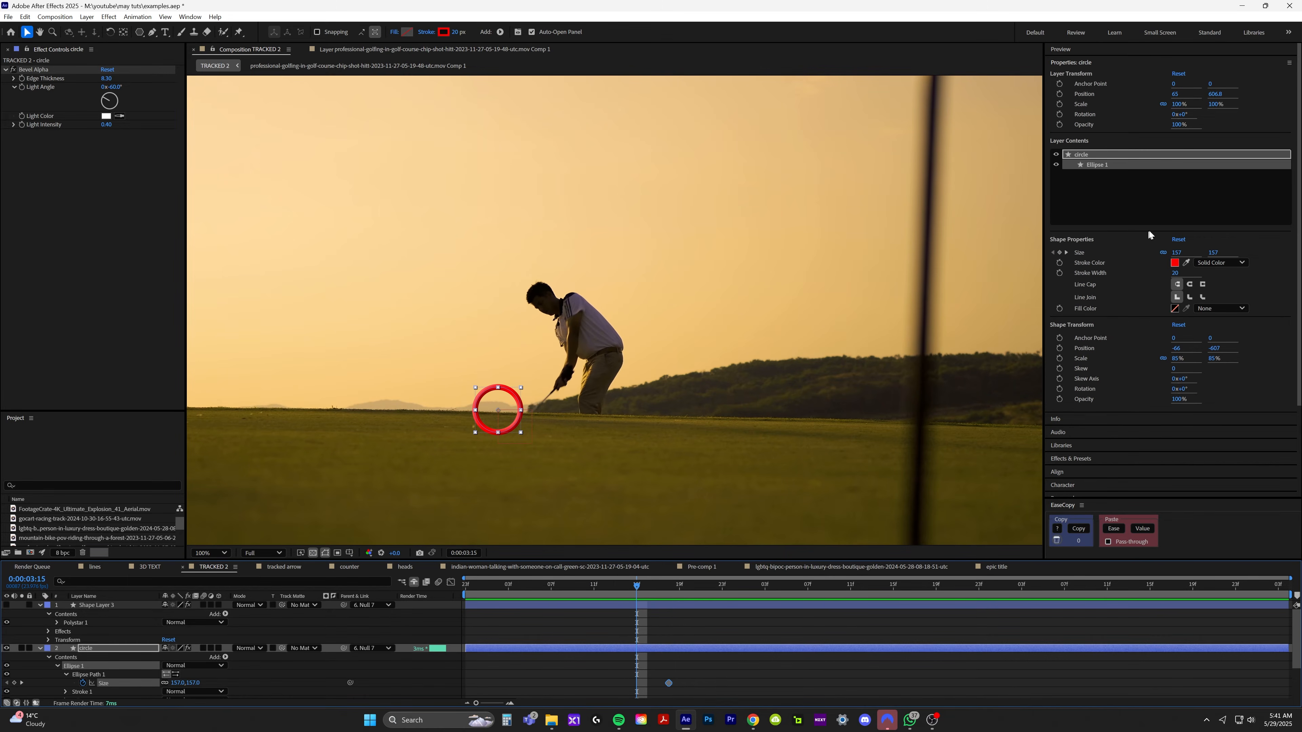
{"action": "left_click", "coordinate": [1175, 253]}
{"action": "key", "text": "Return"}
{"action": "key", "text": "space"}
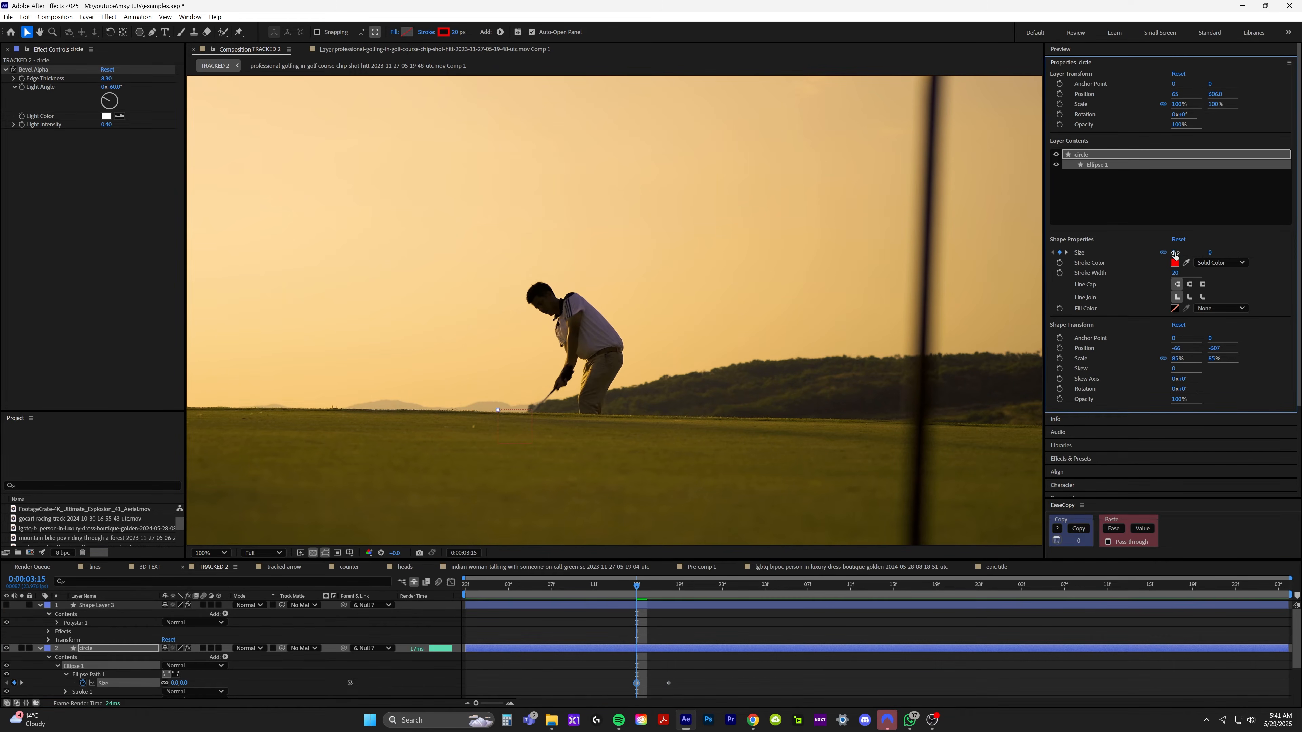
{"action": "left_click", "coordinate": [599, 579]}
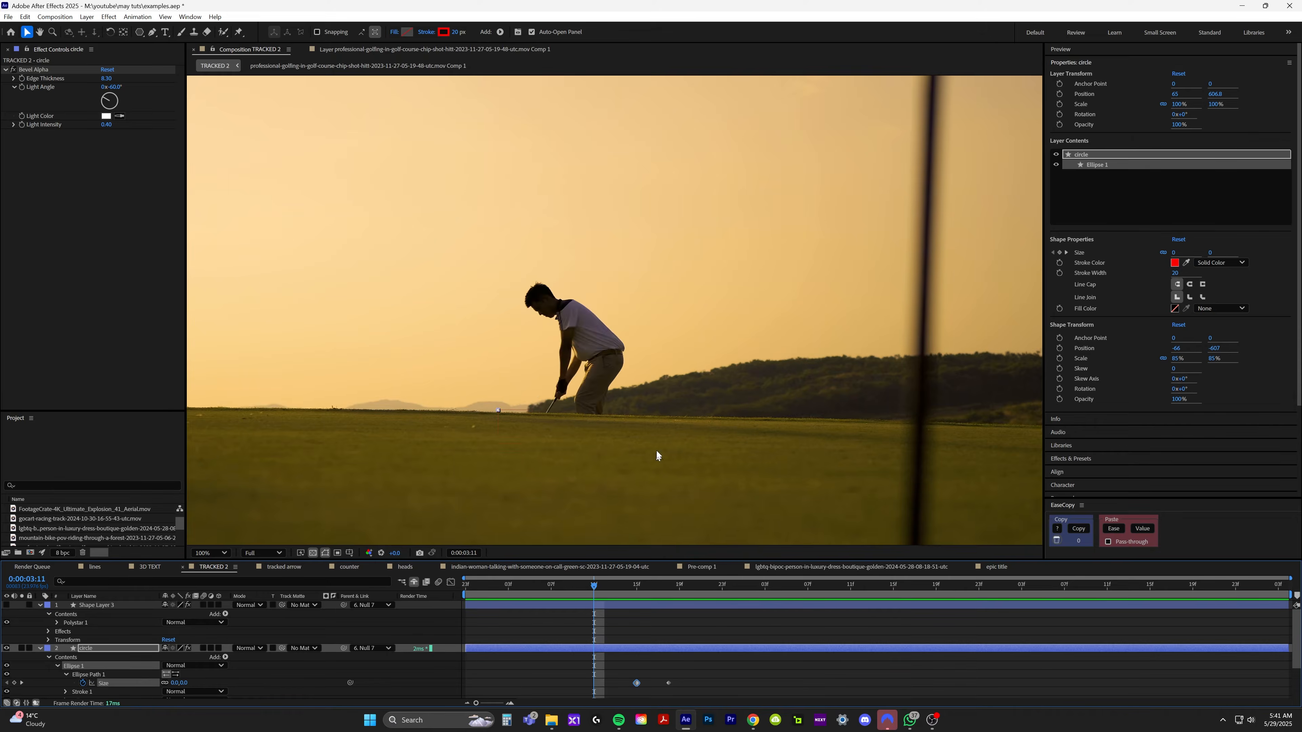
{"action": "scroll", "coordinate": [653, 455], "scroll_direction": "down", "scroll_amount": 2}
{"action": "left_click", "coordinate": [634, 588]}
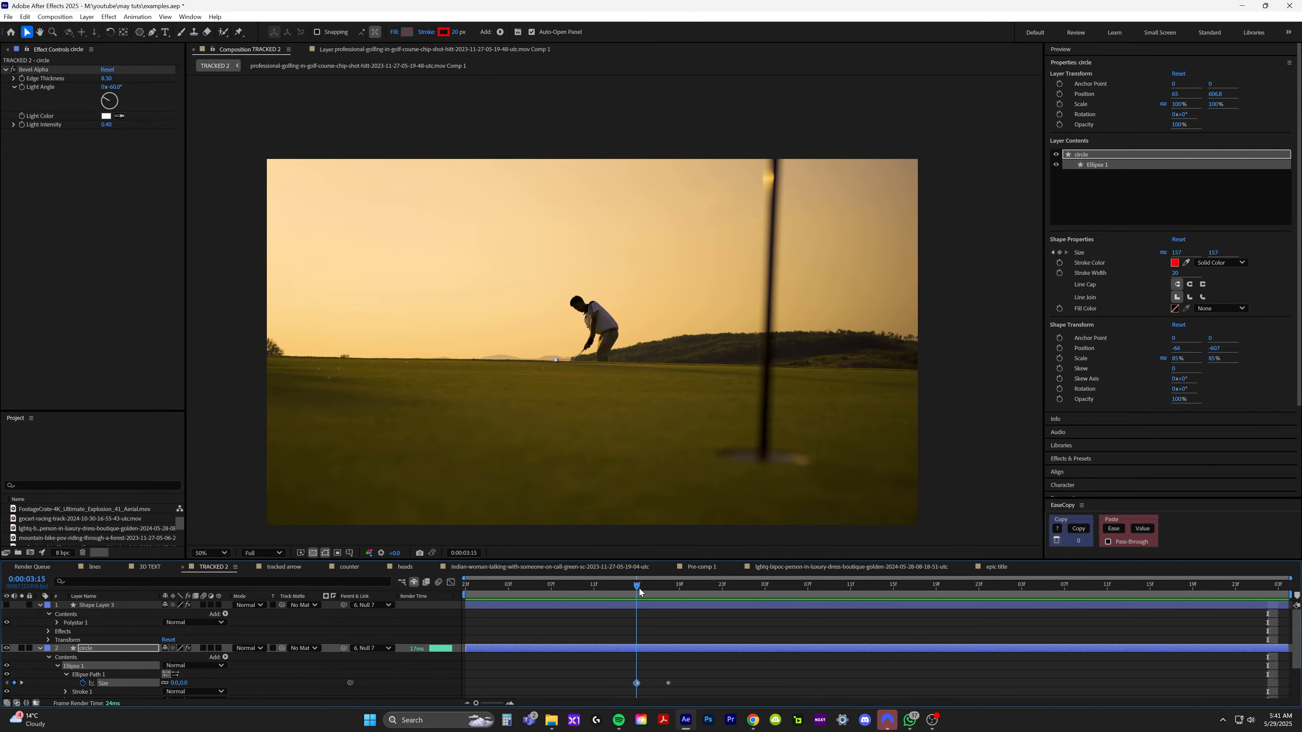
Ease the circle's two size keyframes and play back its appearance.
{"action": "left_click_drag", "start_coordinate": [689, 672], "coordinate": [632, 693]}
{"action": "right_click", "coordinate": [640, 685]}
{"action": "mouse_move", "coordinate": [666, 661]}
{"action": "left_click", "coordinate": [830, 557]}
{"action": "left_click", "coordinate": [614, 584]}
{"action": "key", "text": "space"}
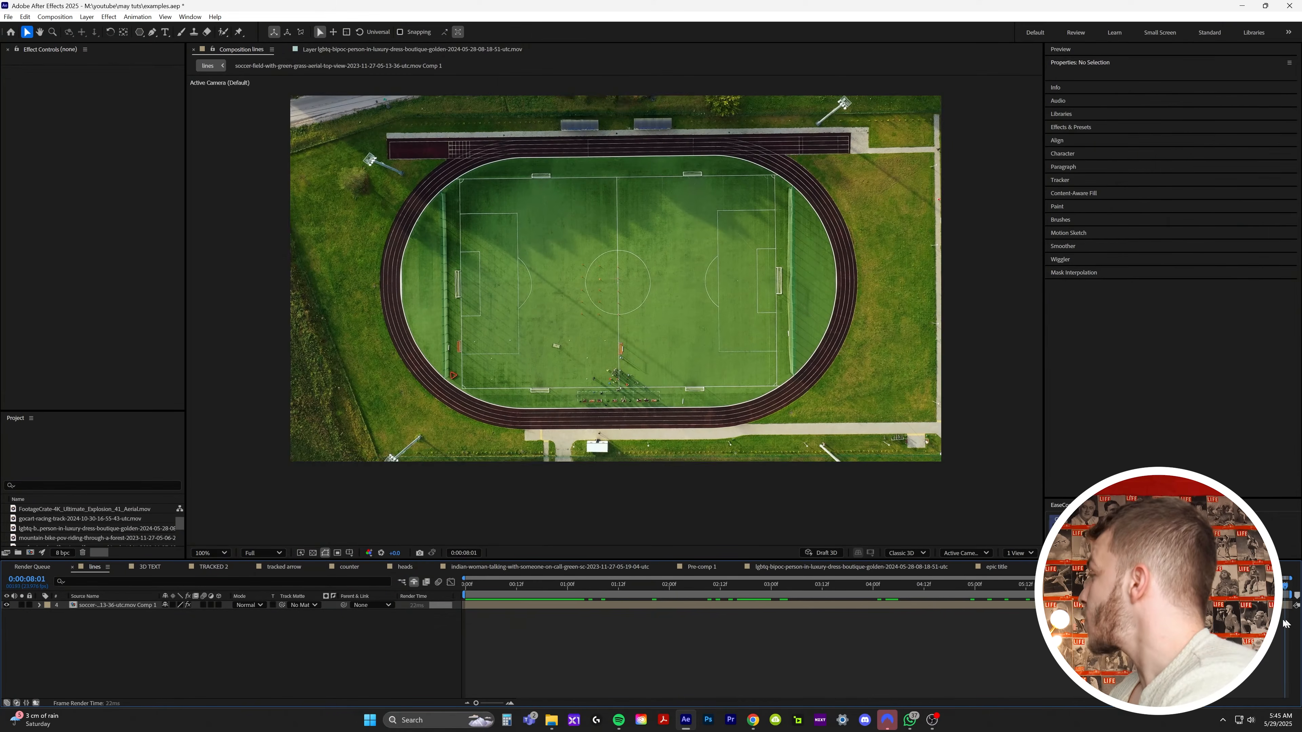
Run Track Camera on the soccer-field footage in the lines composition.
{"action": "left_click_drag", "start_coordinate": [791, 604], "coordinate": [473, 612]}
{"action": "left_click", "coordinate": [491, 606]}
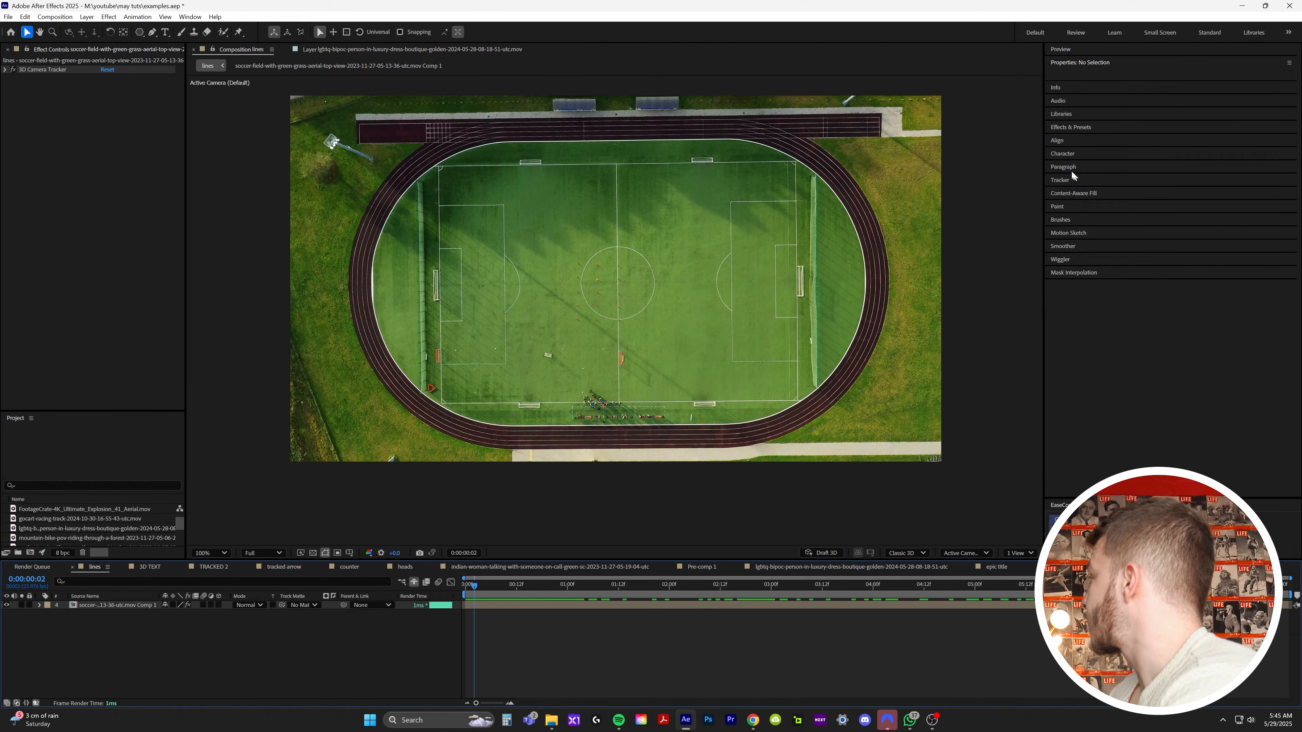
{"action": "left_click", "coordinate": [1066, 180]}
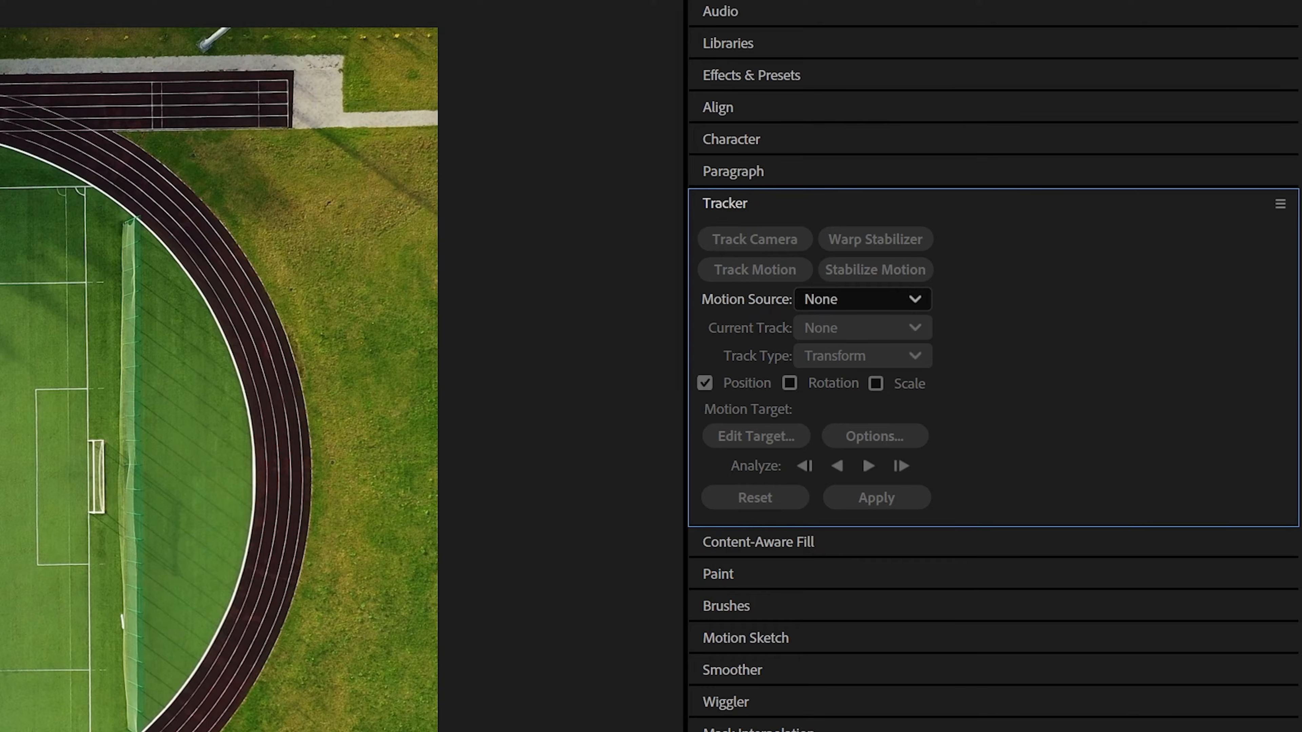
{"action": "left_click", "coordinate": [743, 251]}
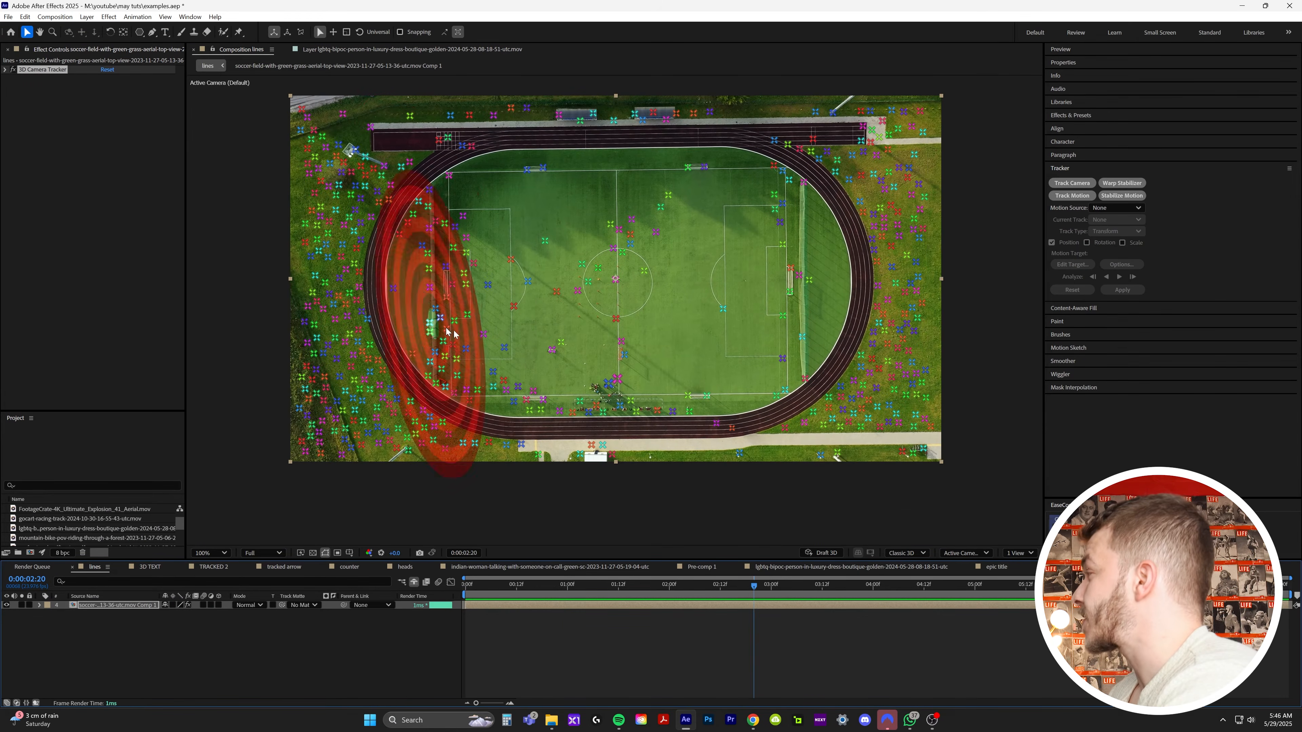
Select the track points across the soccer pitch, create a null from them and check that it follows the field.
{"action": "mouse_move", "coordinate": [711, 256]}
{"action": "left_mouse_down"}
{"action": "mouse_move", "coordinate": [608, 146]}
{"action": "mouse_move", "coordinate": [760, 405]}
{"action": "mouse_move", "coordinate": [707, 165]}
{"action": "left_mouse_up"}
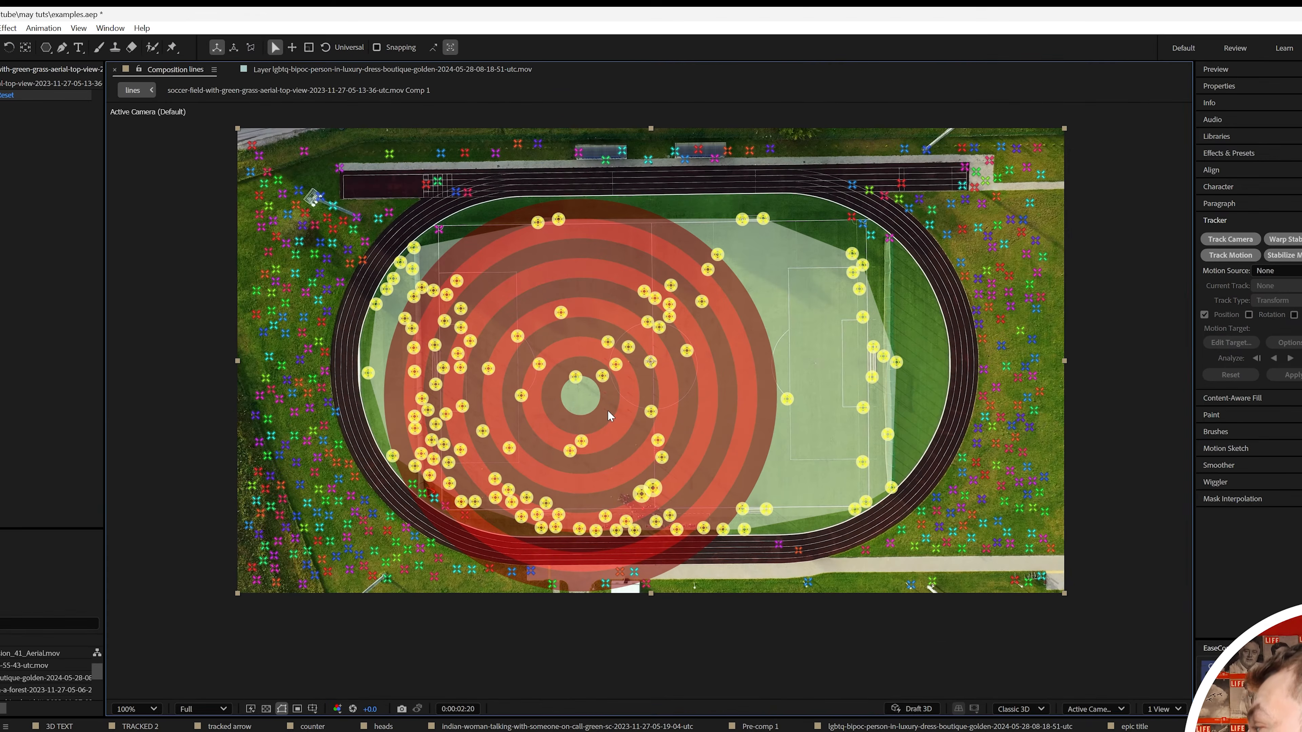
{"action": "right_click", "coordinate": [577, 395]}
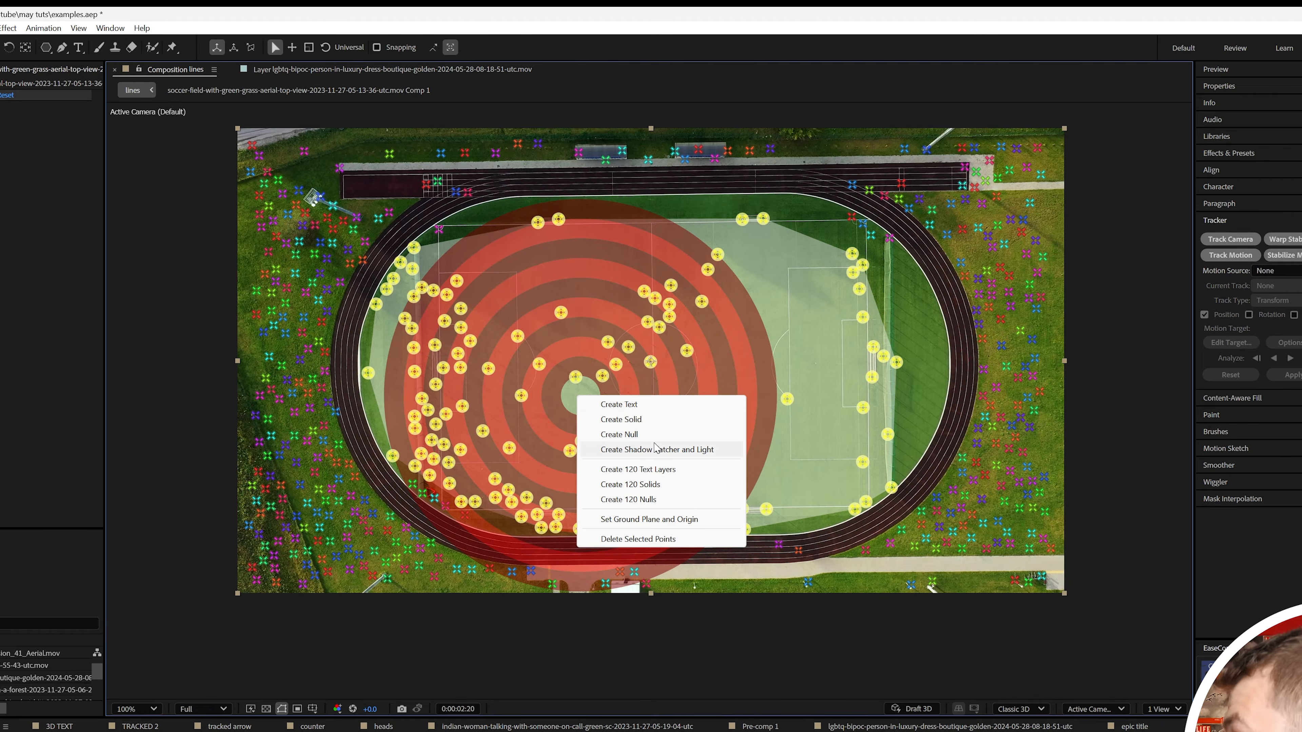
{"action": "left_click", "coordinate": [630, 436]}
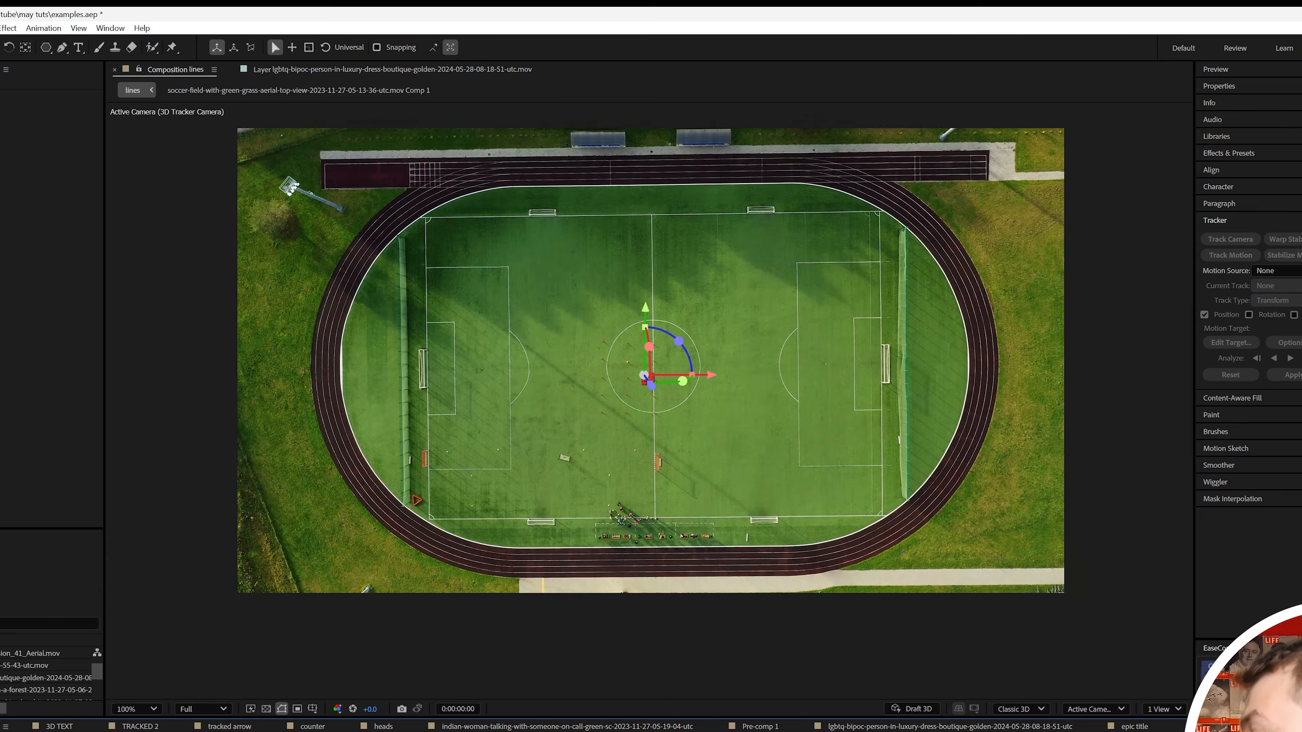
{"action": "key", "text": "space"}
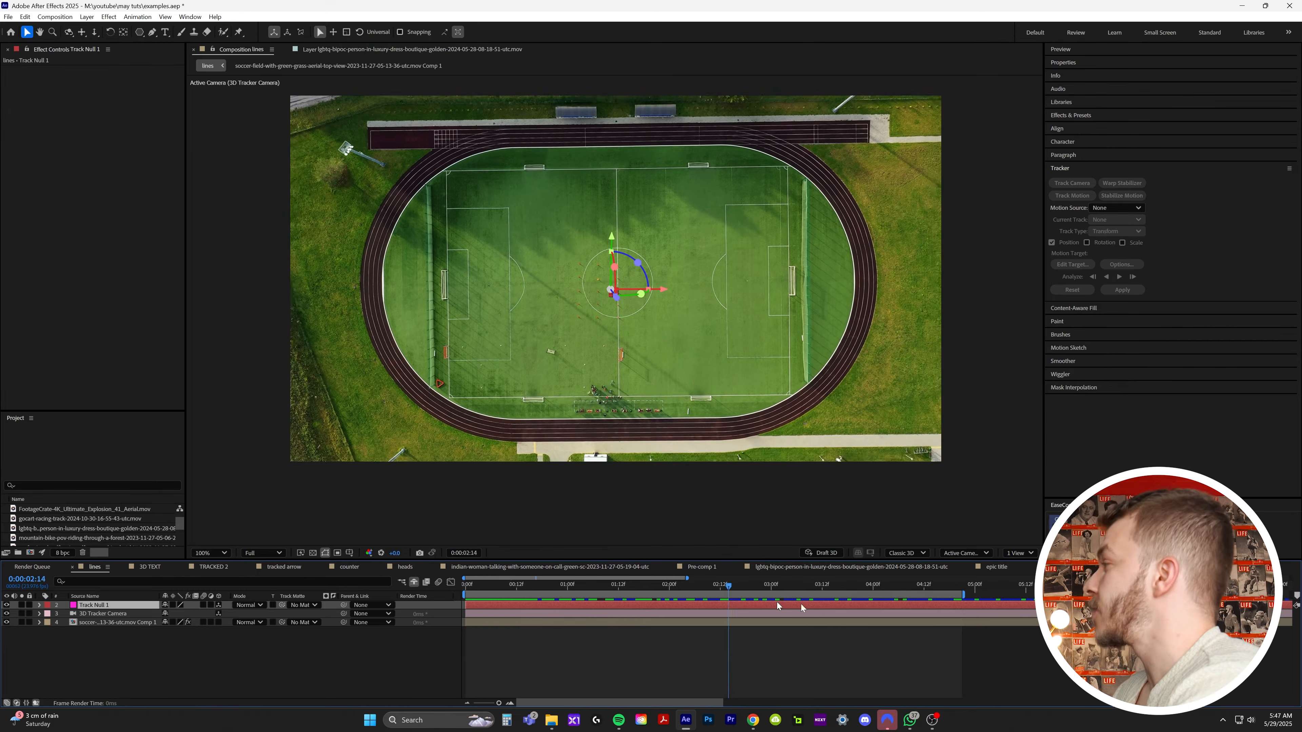
{"action": "left_click_drag", "start_coordinate": [559, 583], "coordinate": [848, 597]}
{"action": "scroll", "coordinate": [587, 365], "scroll_direction": "up", "scroll_amount": 1}
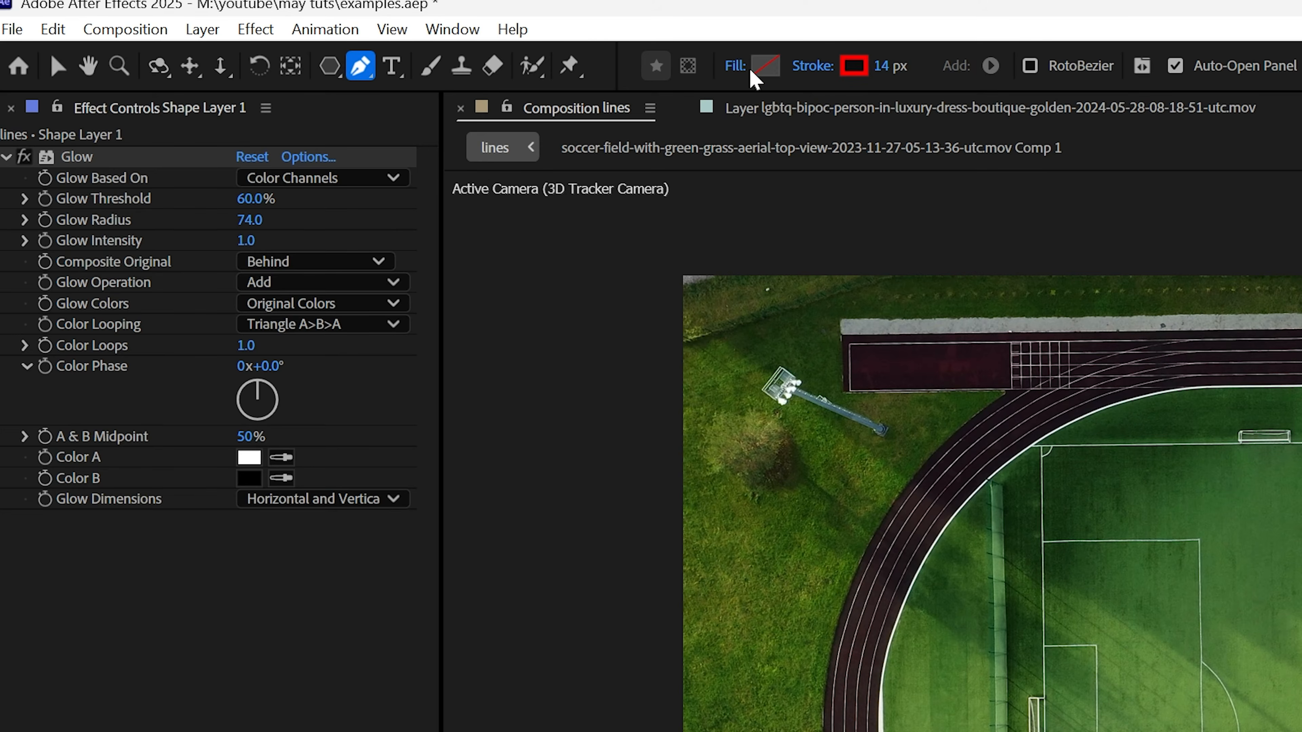
Set the Pen tool's fill to None and its stroke to red at 11 px.
{"action": "left_click", "coordinate": [736, 68]}
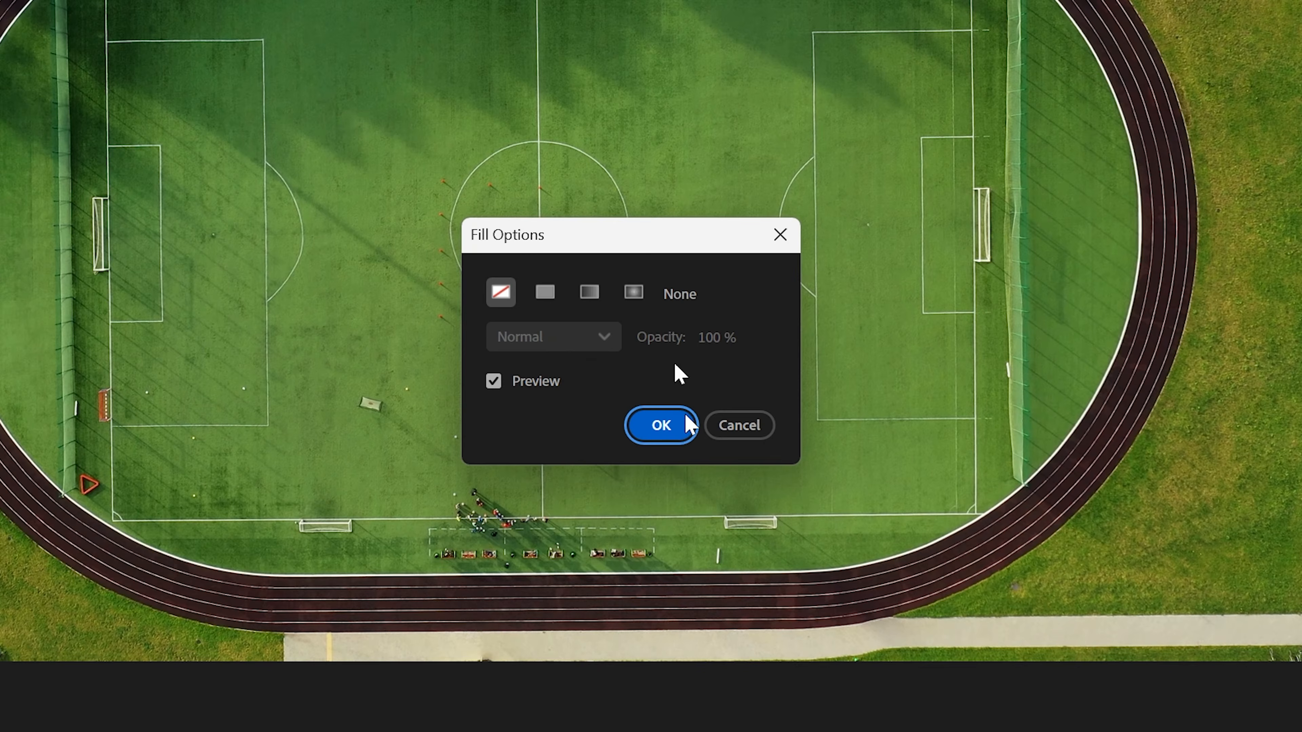
{"action": "left_click", "coordinate": [508, 304]}
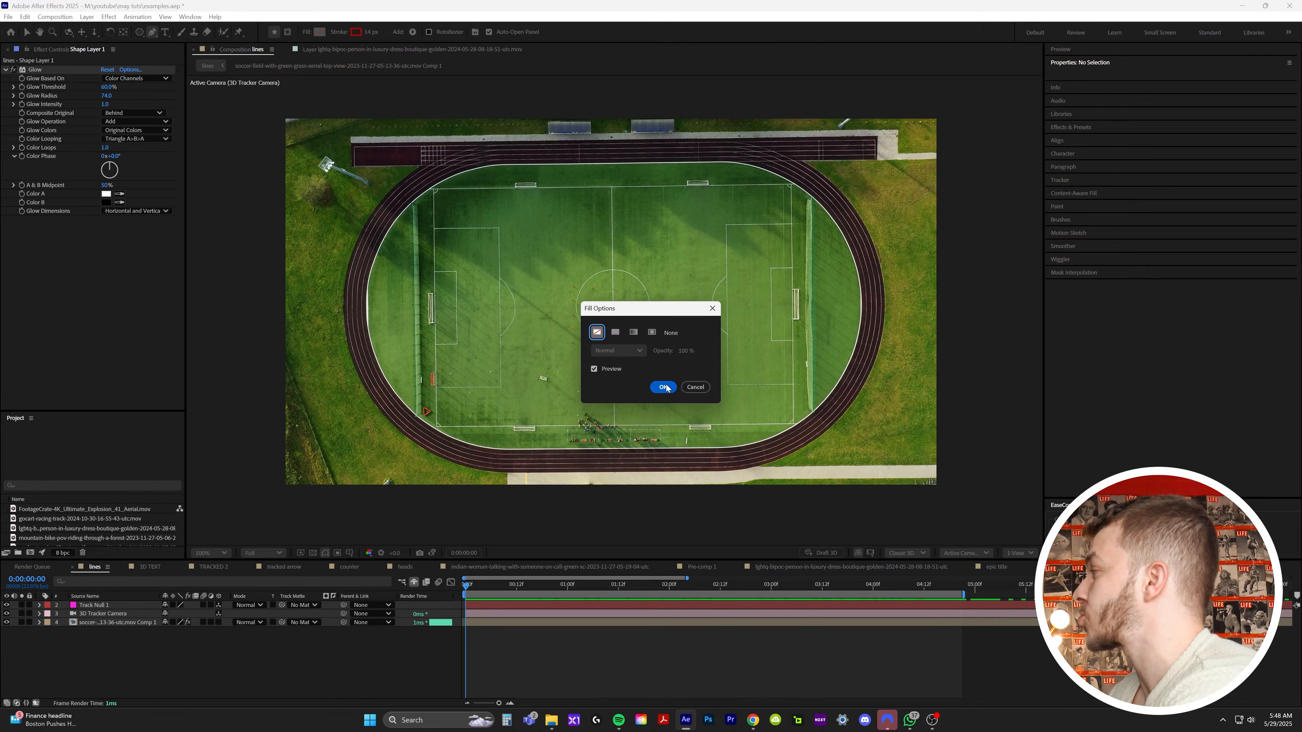
{"action": "left_click", "coordinate": [661, 425]}
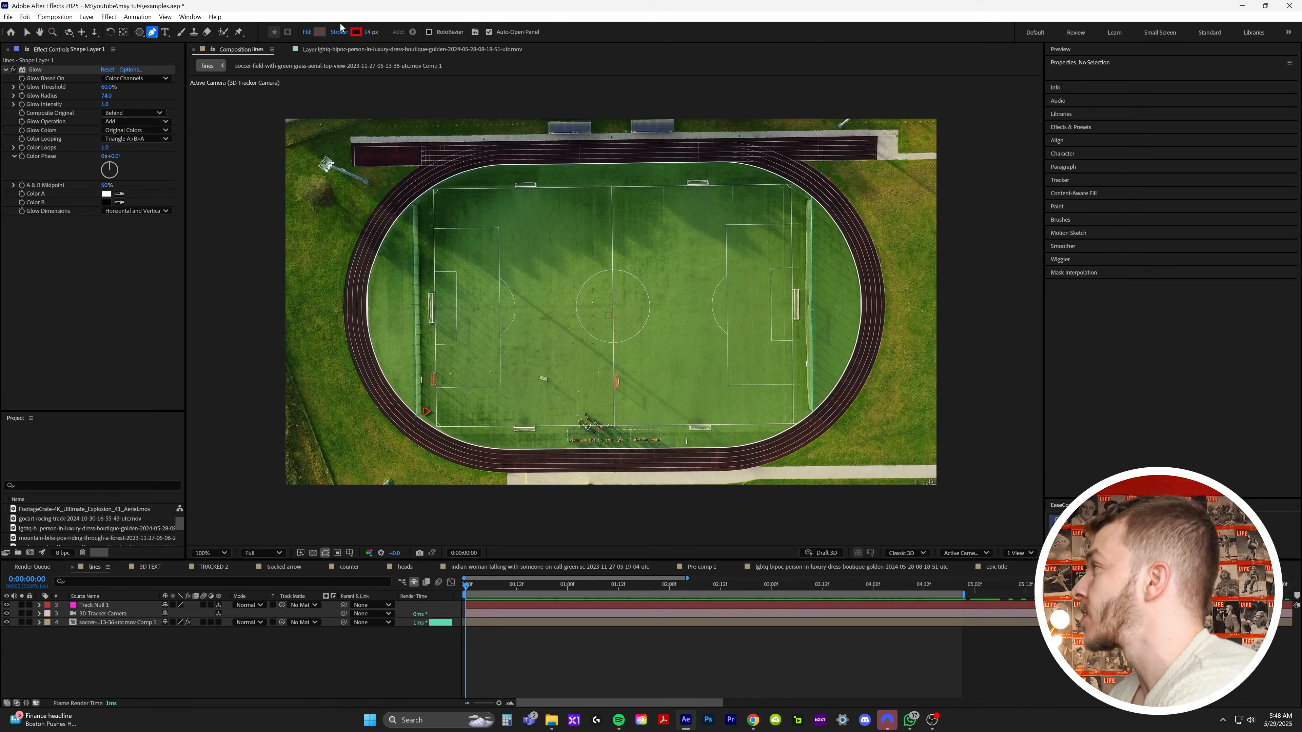
{"action": "left_click_drag", "start_coordinate": [571, 172], "coordinate": [531, 199]}
{"action": "left_click_drag", "start_coordinate": [603, 250], "coordinate": [630, 218]}
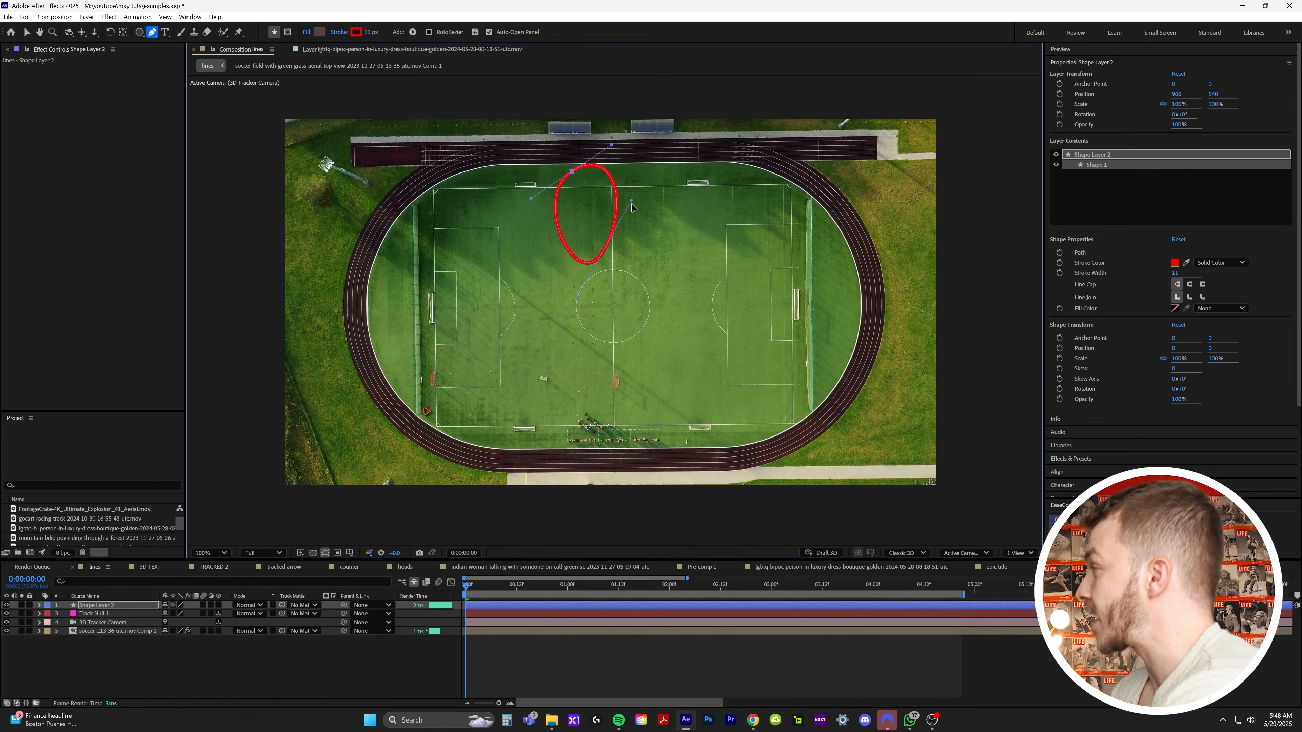
{"action": "key", "text": "Delete"}
Start the red path on the upper straight of the running track and make its shape layer 3D.
{"action": "left_click_drag", "start_coordinate": [600, 152], "coordinate": [581, 153]}
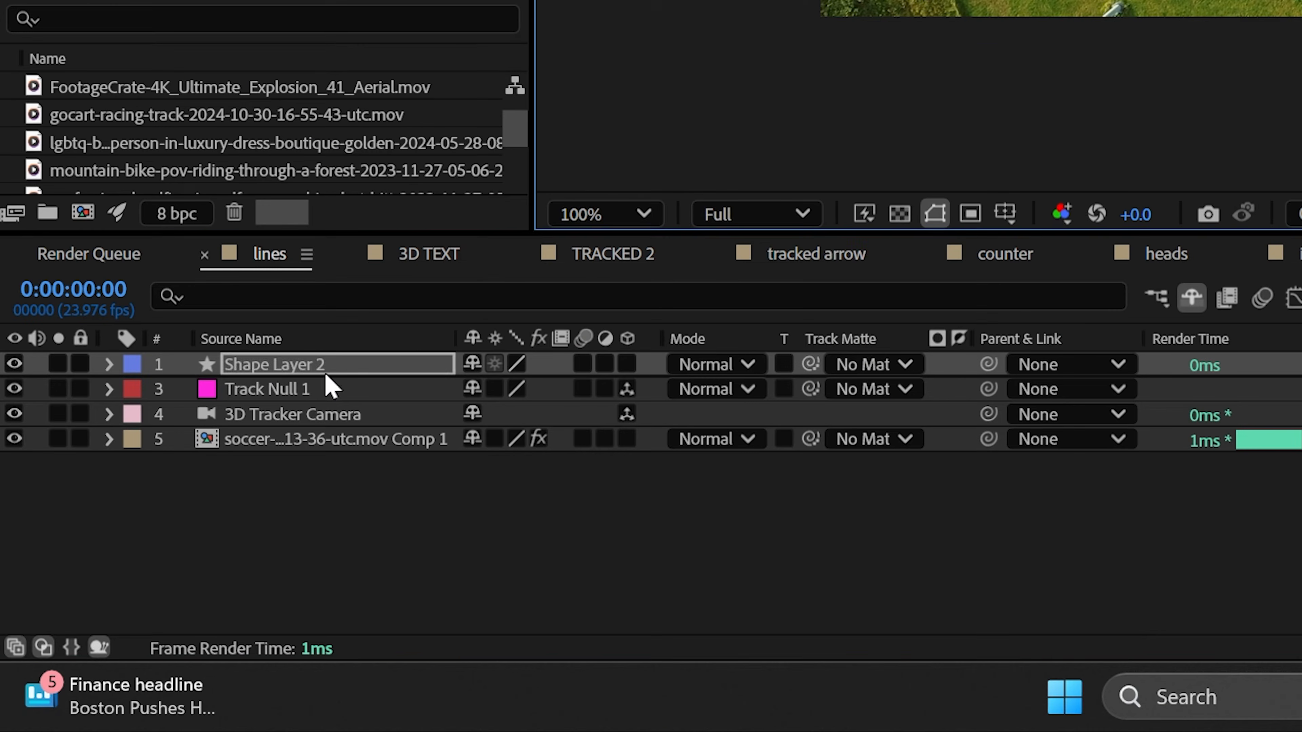
{"action": "left_click", "coordinate": [114, 607]}
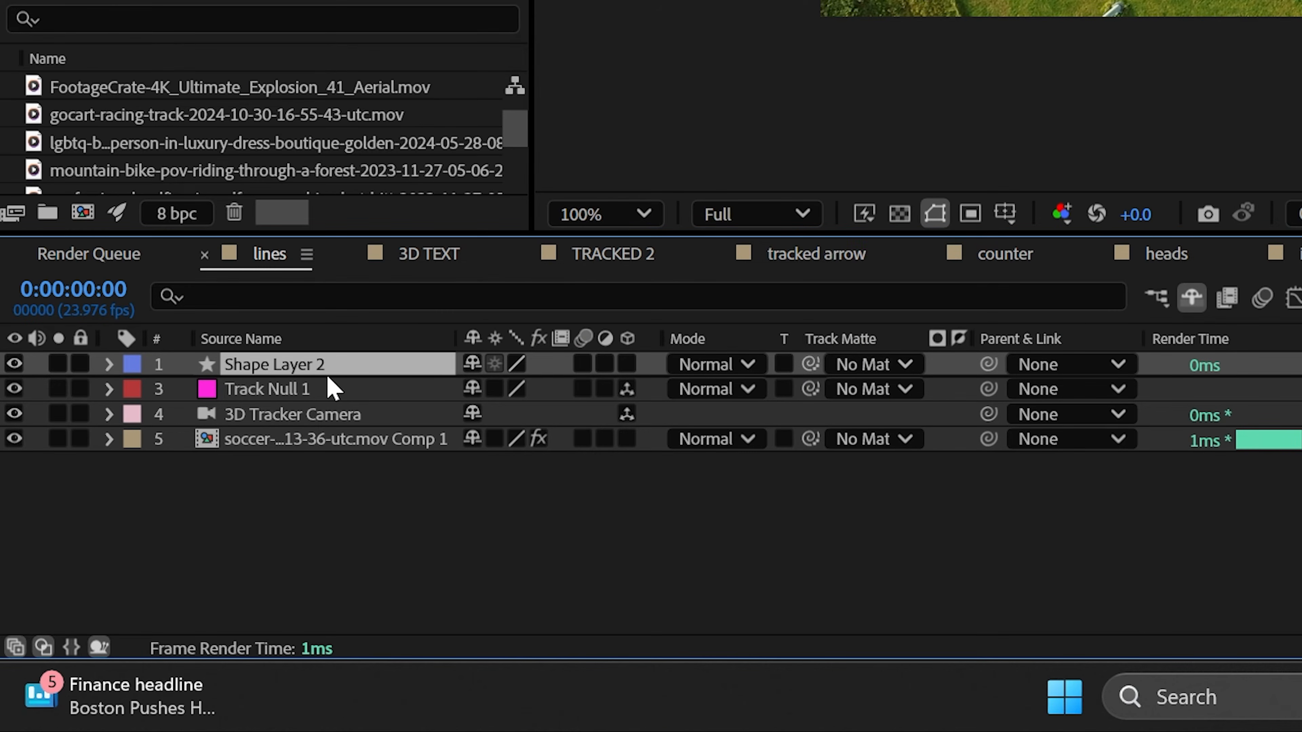
{"action": "left_click_drag", "start_coordinate": [624, 373], "coordinate": [643, 436]}
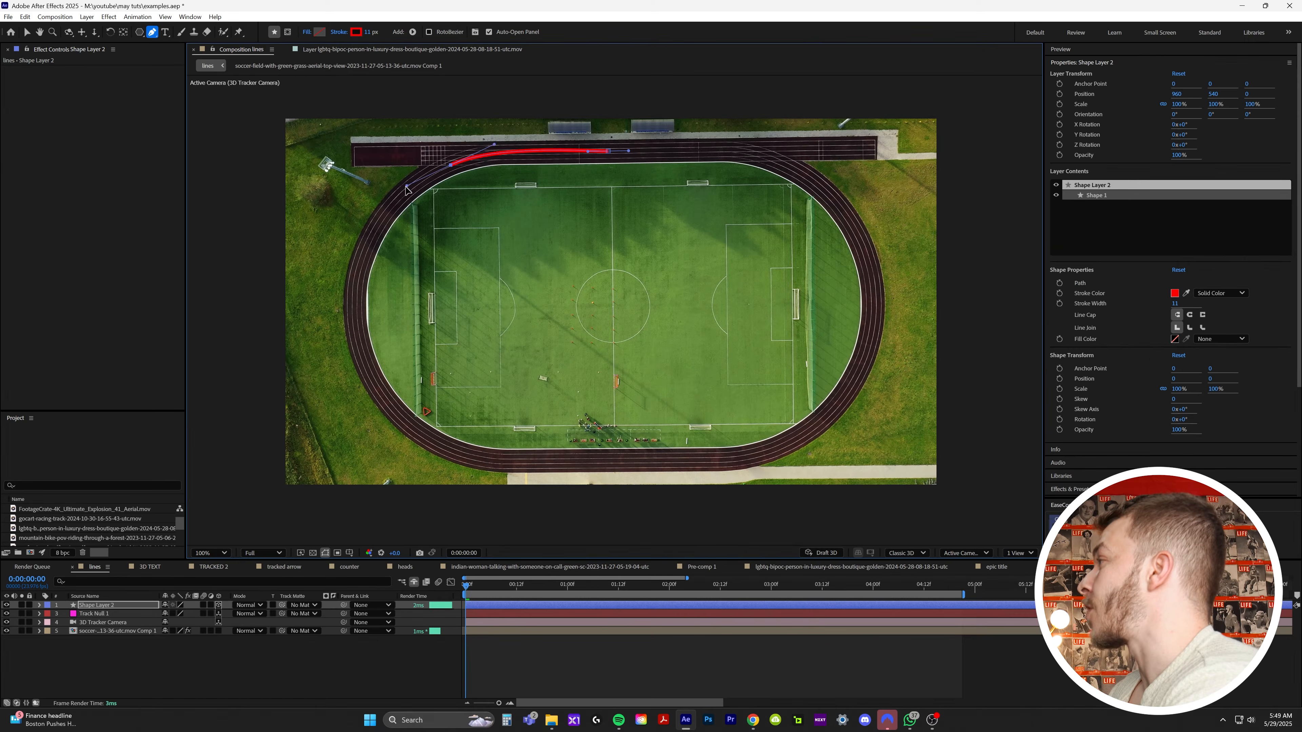
Trace the running track counterclockwise with curved path points and close the red line into a full loop.
{"action": "left_click_drag", "start_coordinate": [400, 189], "coordinate": [411, 180]}
{"action": "left_click_drag", "start_coordinate": [352, 360], "coordinate": [357, 371]}
{"action": "left_click_drag", "start_coordinate": [449, 451], "coordinate": [503, 468]}
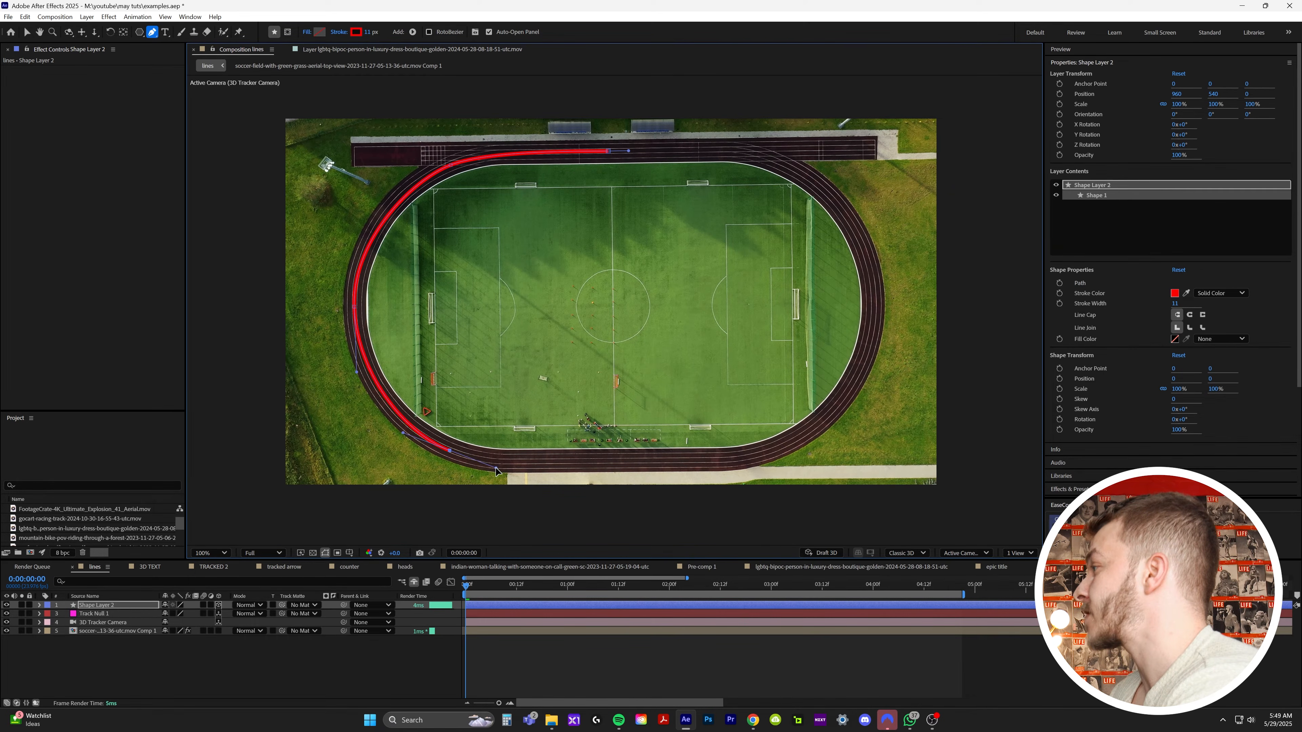
{"action": "left_click_drag", "start_coordinate": [708, 463], "coordinate": [748, 462]}
{"action": "left_click_drag", "start_coordinate": [874, 327], "coordinate": [881, 290]}
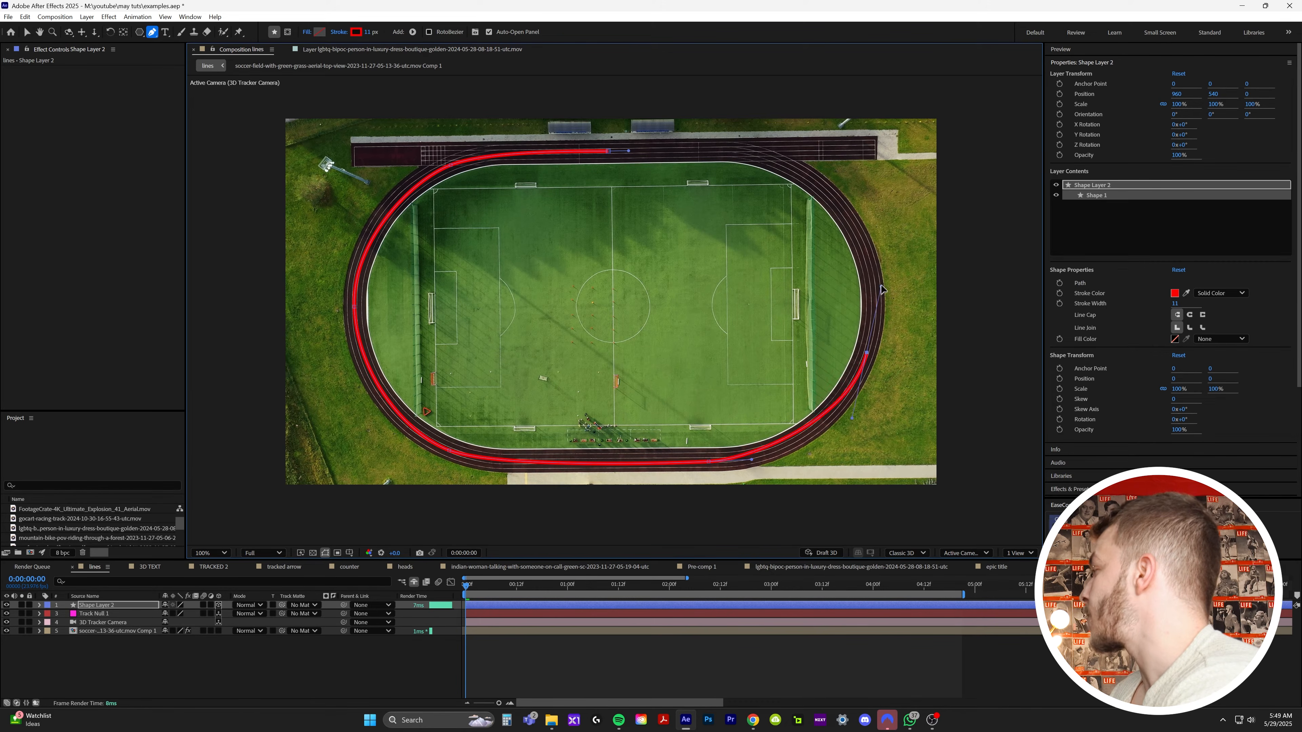
{"action": "left_click_drag", "start_coordinate": [796, 170], "coordinate": [737, 144]}
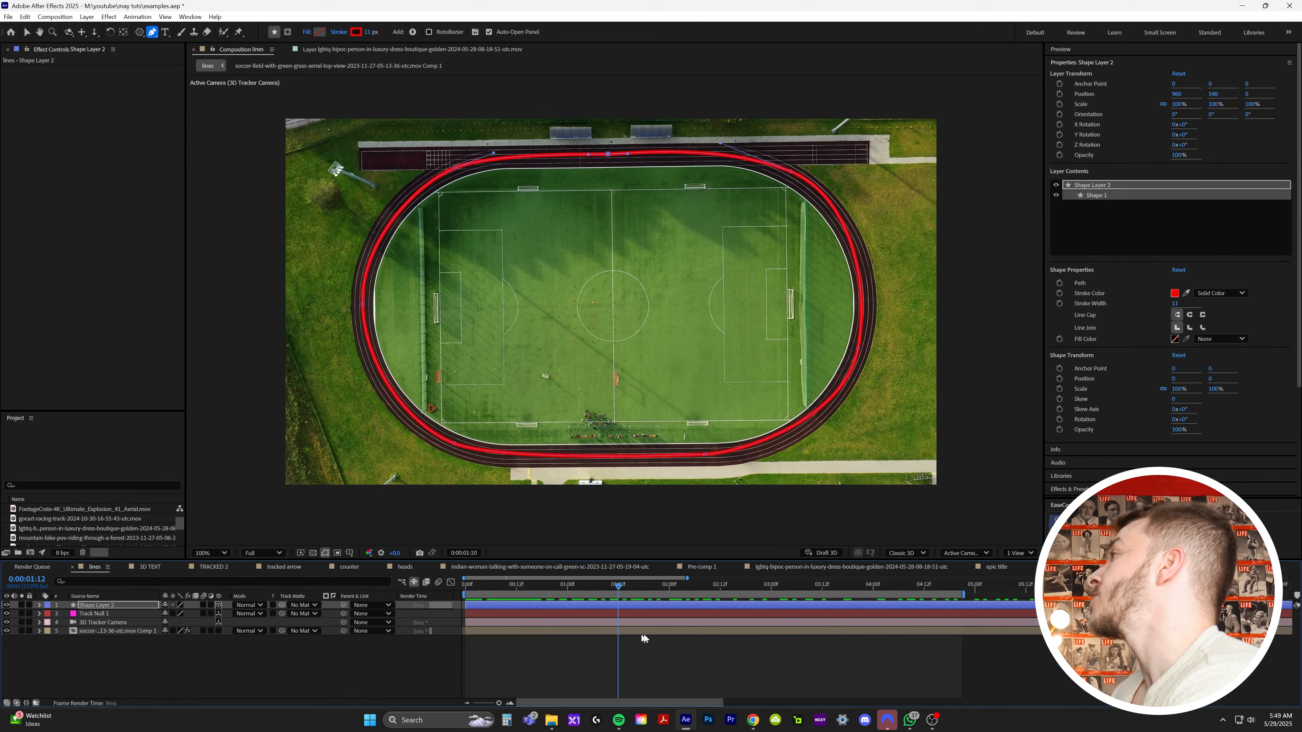
Parent the red line's shape layer to Track Null 1 and play back how it follows the field.
{"action": "left_click_drag", "start_coordinate": [644, 636], "coordinate": [361, 622]}
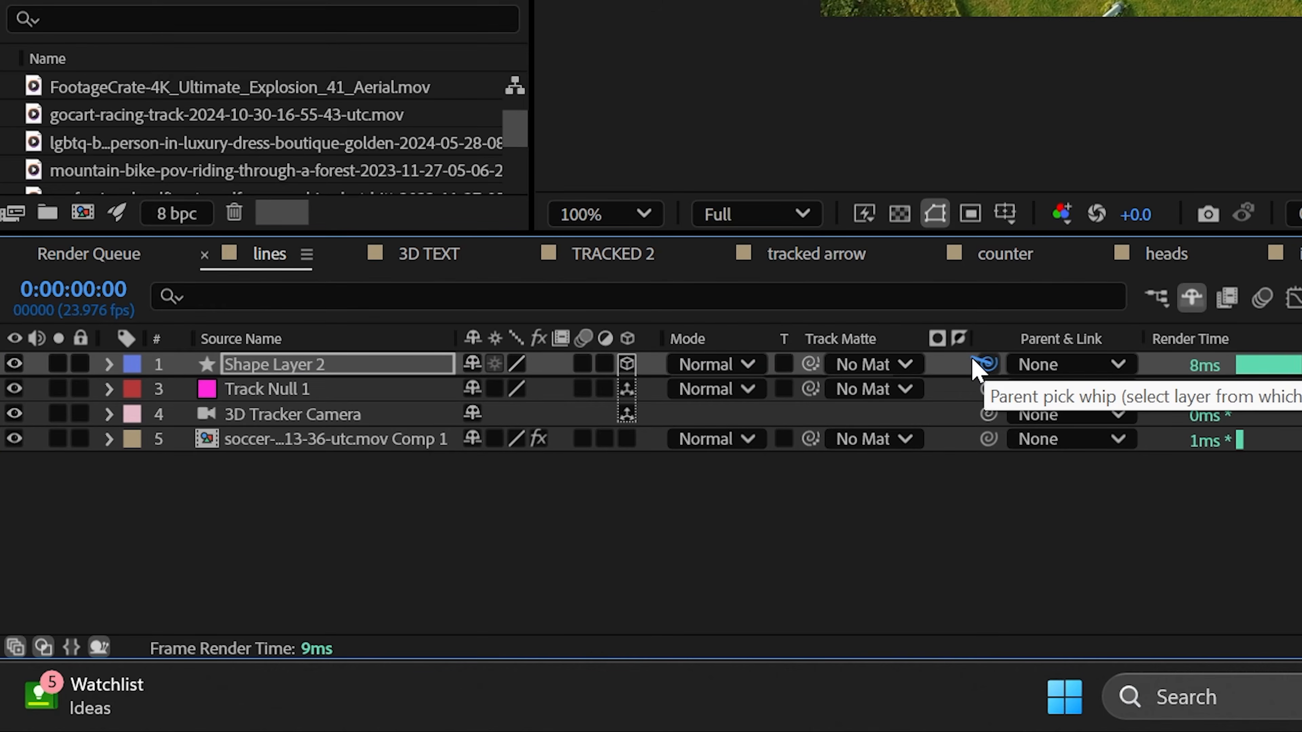
{"action": "left_click_drag", "start_coordinate": [344, 605], "coordinate": [137, 606]}
{"action": "left_click_drag", "start_coordinate": [390, 369], "coordinate": [298, 397]}
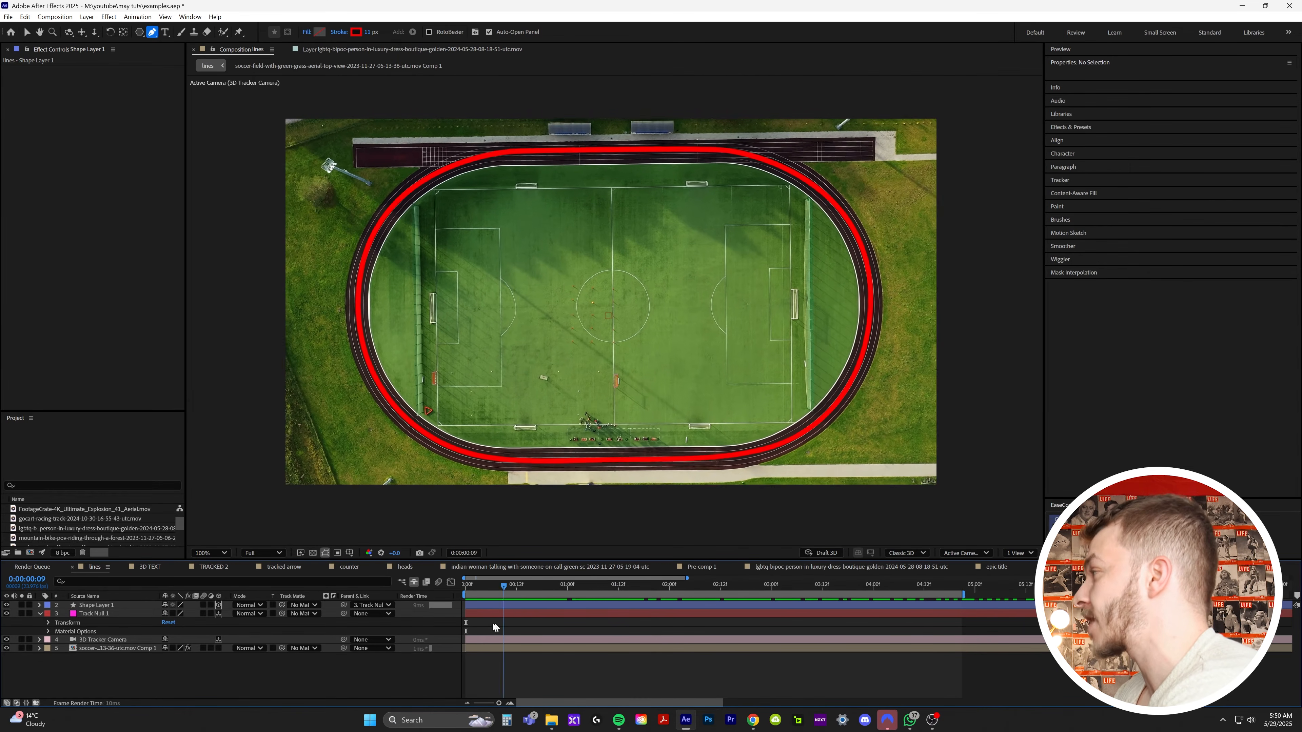
{"action": "key", "text": "space"}
Add Trim Paths to Shape Layer 1 and reveal its Start, End and Offset properties.
{"action": "left_click", "coordinate": [482, 604]}
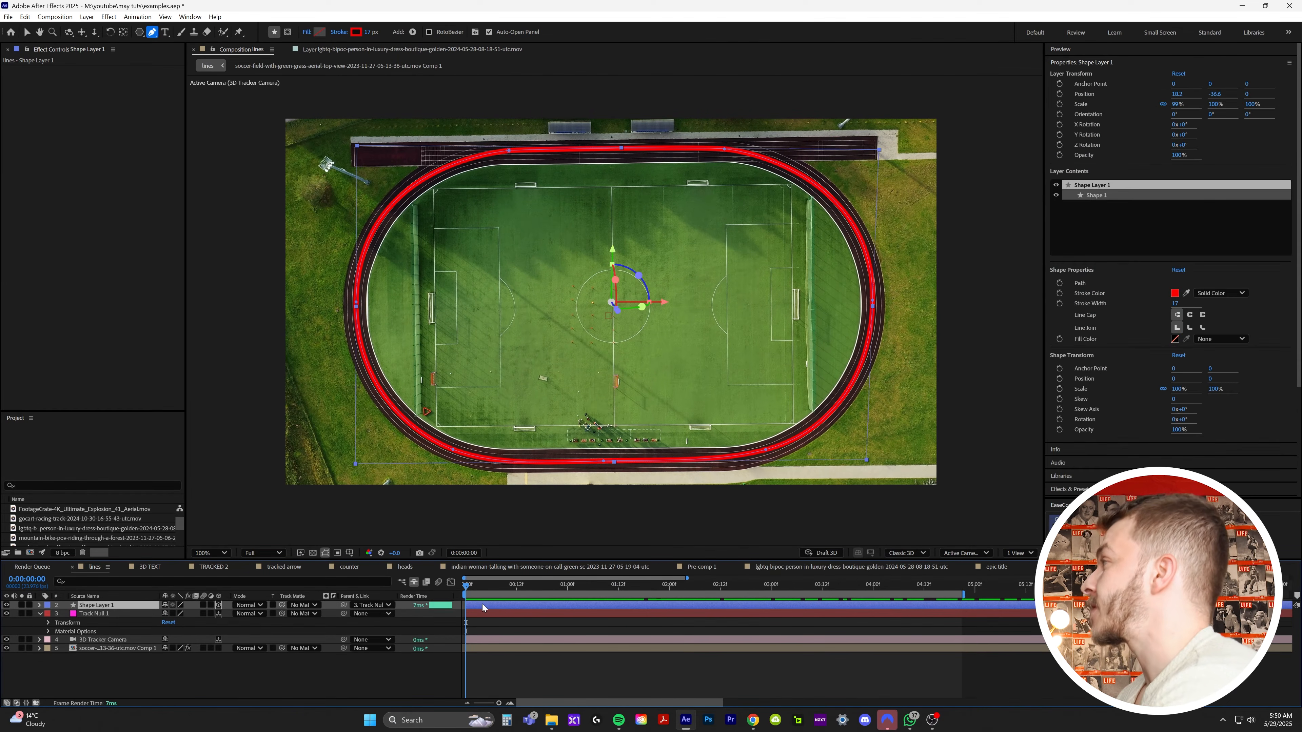
{"action": "left_click", "coordinate": [39, 606]}
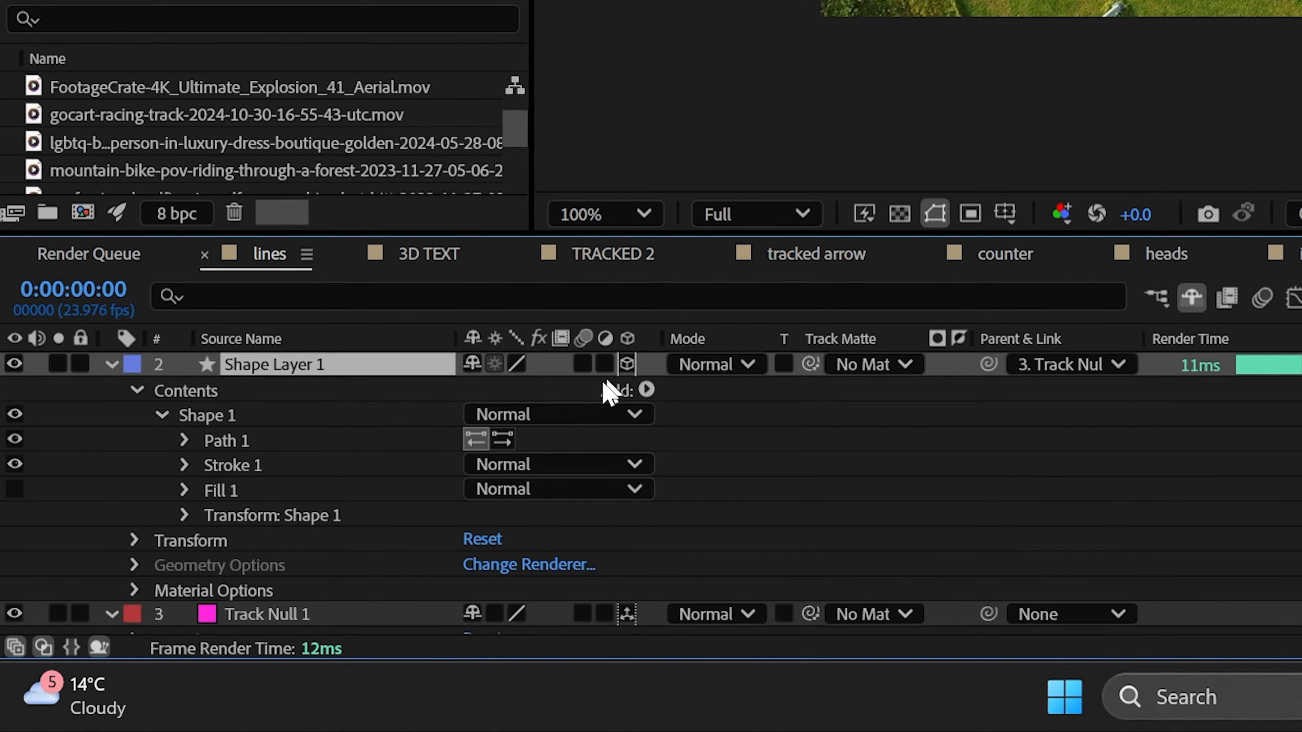
{"action": "left_click", "coordinate": [647, 390]}
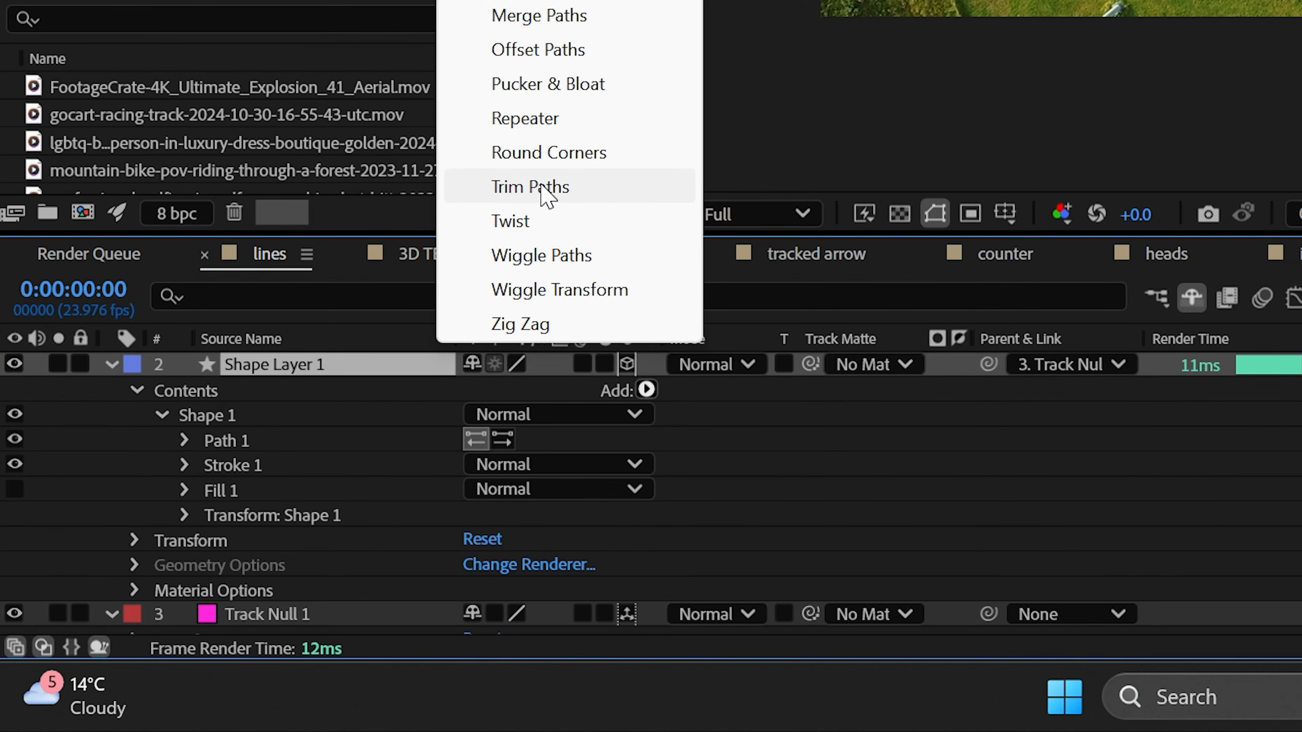
{"action": "left_click", "coordinate": [547, 195]}
{"action": "left_click", "coordinate": [161, 538]}
{"action": "scroll", "coordinate": [182, 543], "scroll_direction": "down", "scroll_amount": 3}
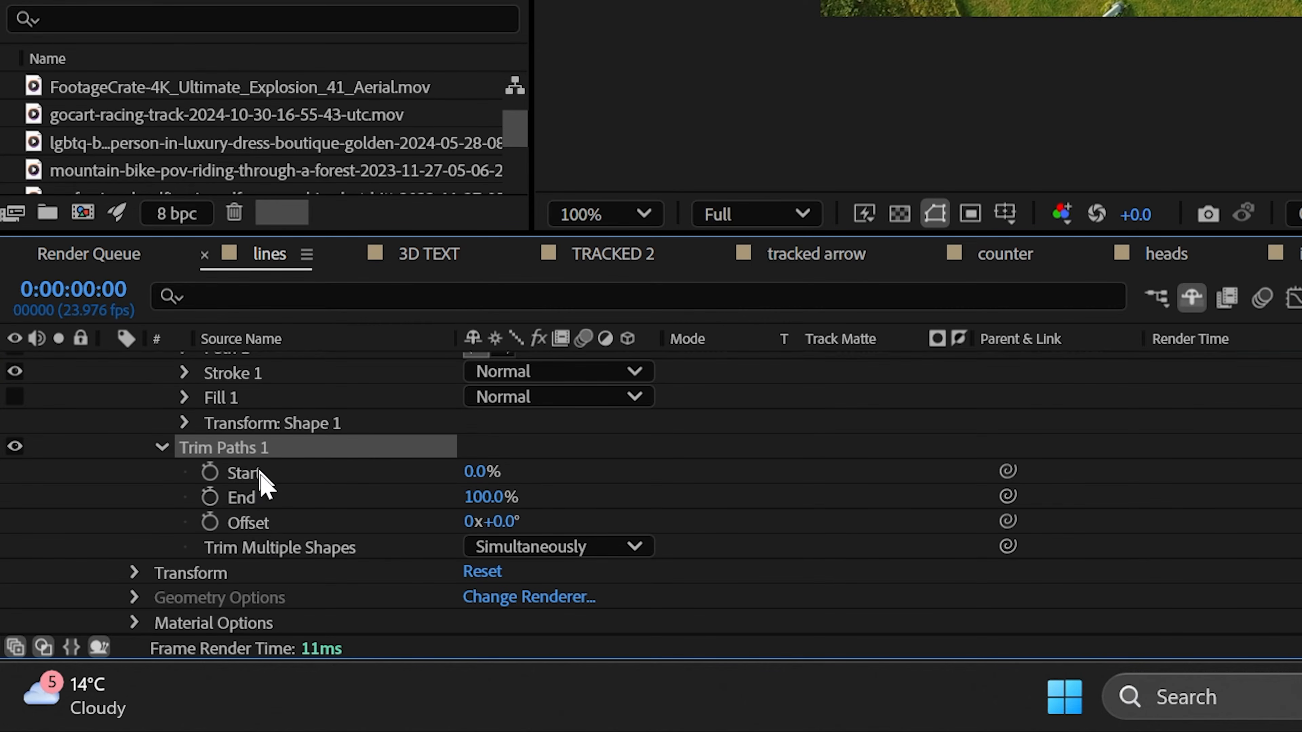
Keyframe the Trim Paths End from 0% at 0:00:00:00 to 100% at 0:00:02:08 and play back the line.
{"action": "left_click_drag", "start_coordinate": [482, 500], "coordinate": [452, 498]}
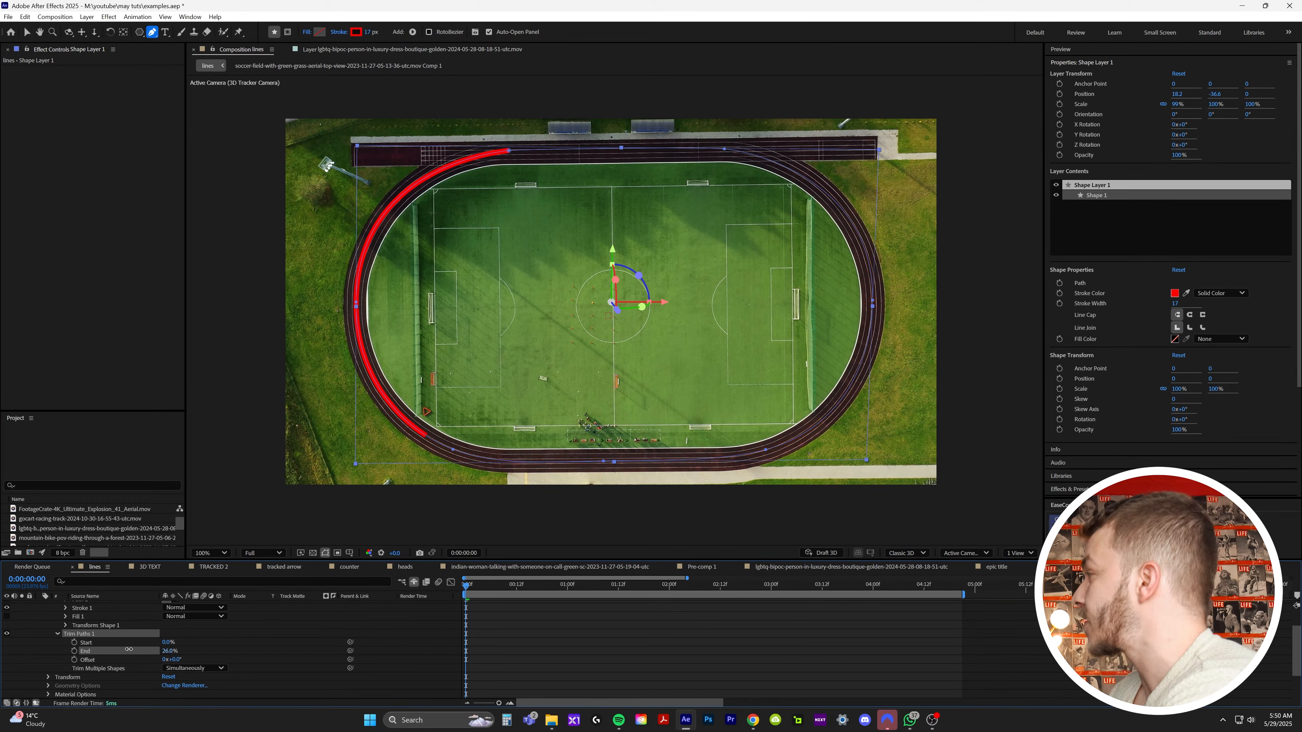
{"action": "mouse_move", "coordinate": [115, 643]}
{"action": "left_mouse_down"}
{"action": "mouse_move", "coordinate": [164, 641]}
{"action": "mouse_move", "coordinate": [137, 637]}
{"action": "mouse_move", "coordinate": [163, 625]}
{"action": "mouse_move", "coordinate": [112, 613]}
{"action": "left_mouse_up"}
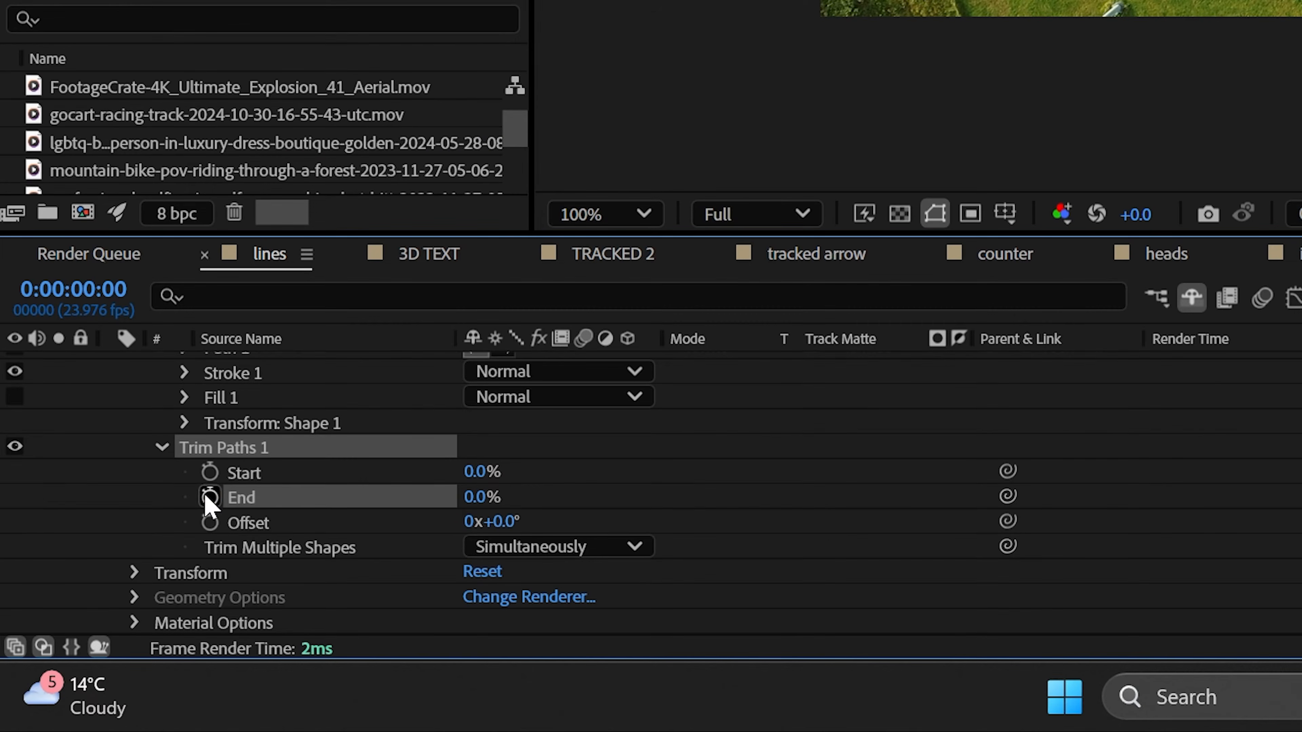
{"action": "left_click", "coordinate": [75, 651]}
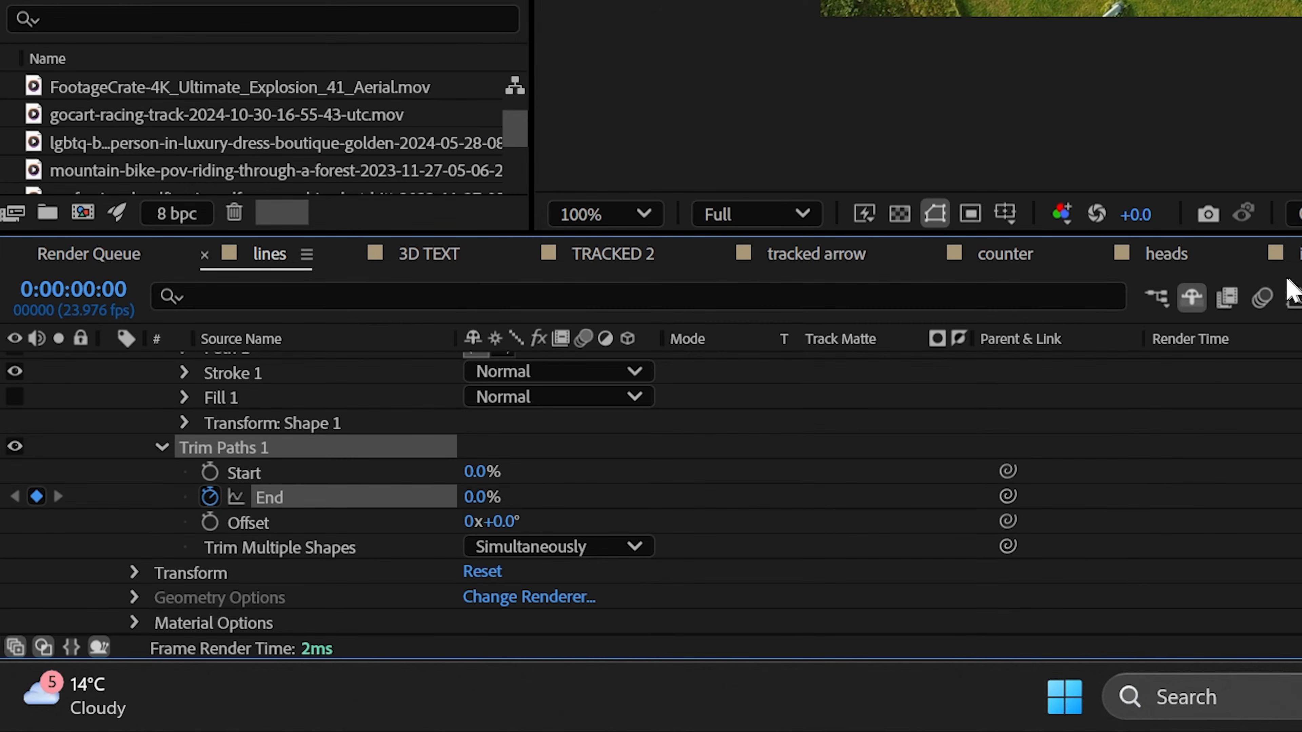
{"action": "key", "text": "space"}
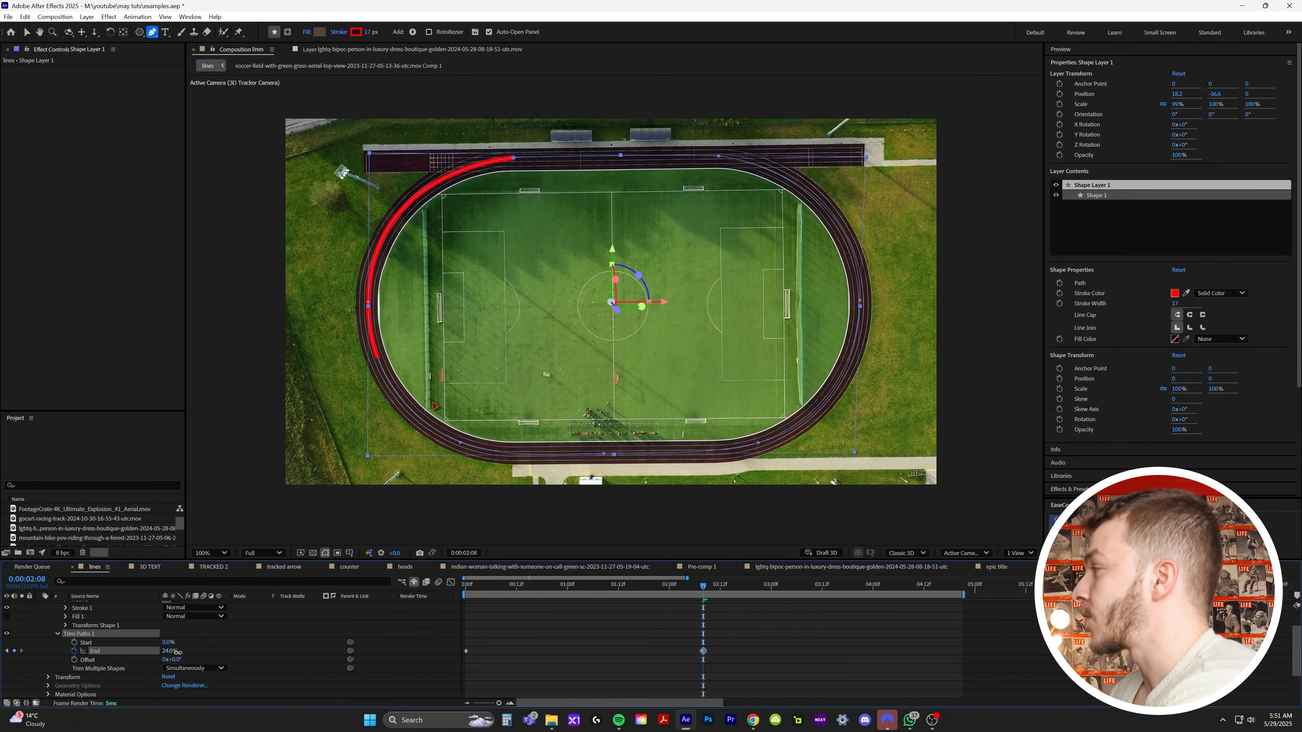
{"action": "left_click", "coordinate": [464, 584]}
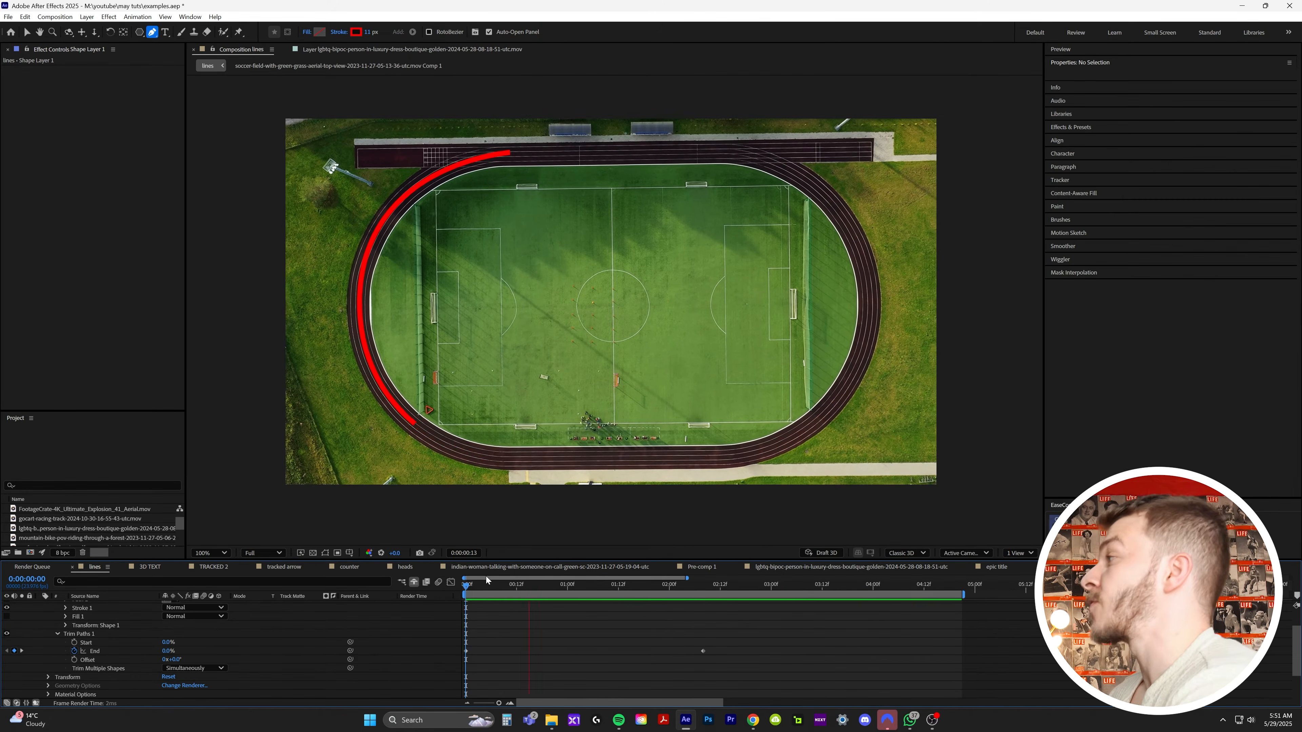
{"action": "key", "text": "space"}
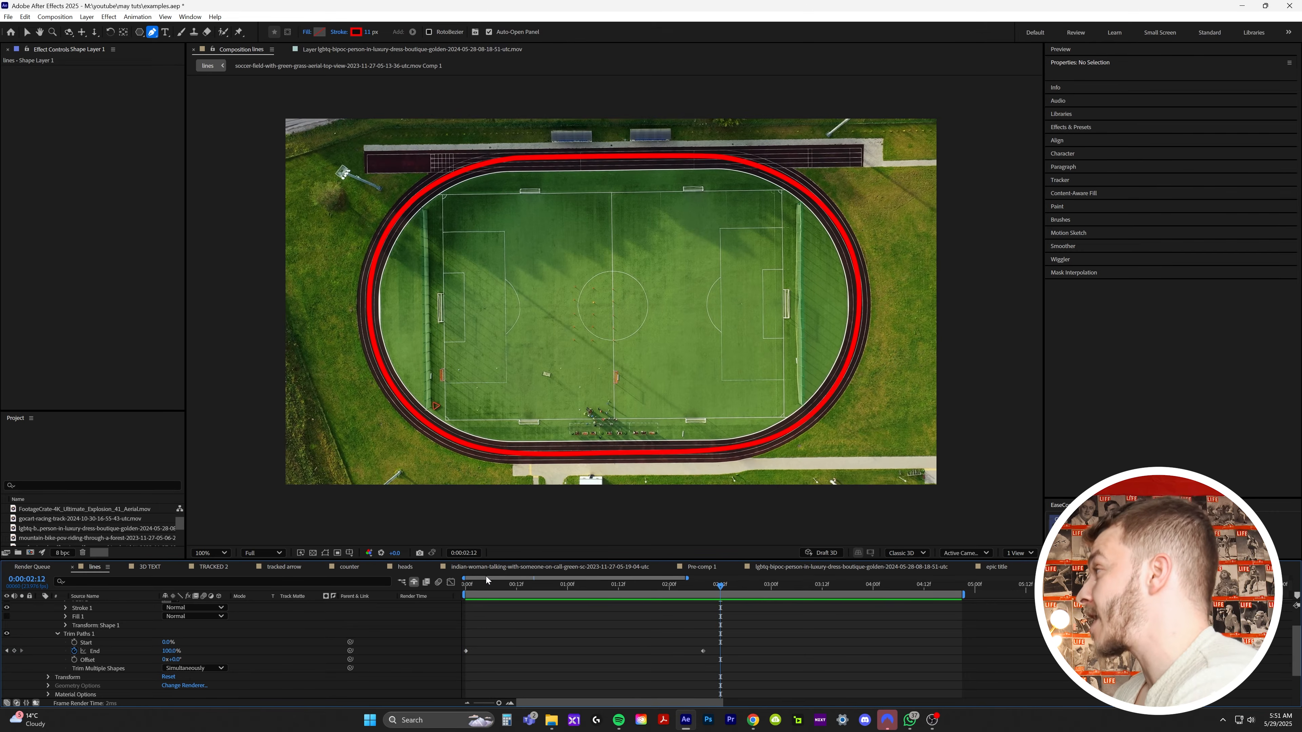
{"action": "left_click", "coordinate": [484, 584]}
{"action": "key", "text": "space"}
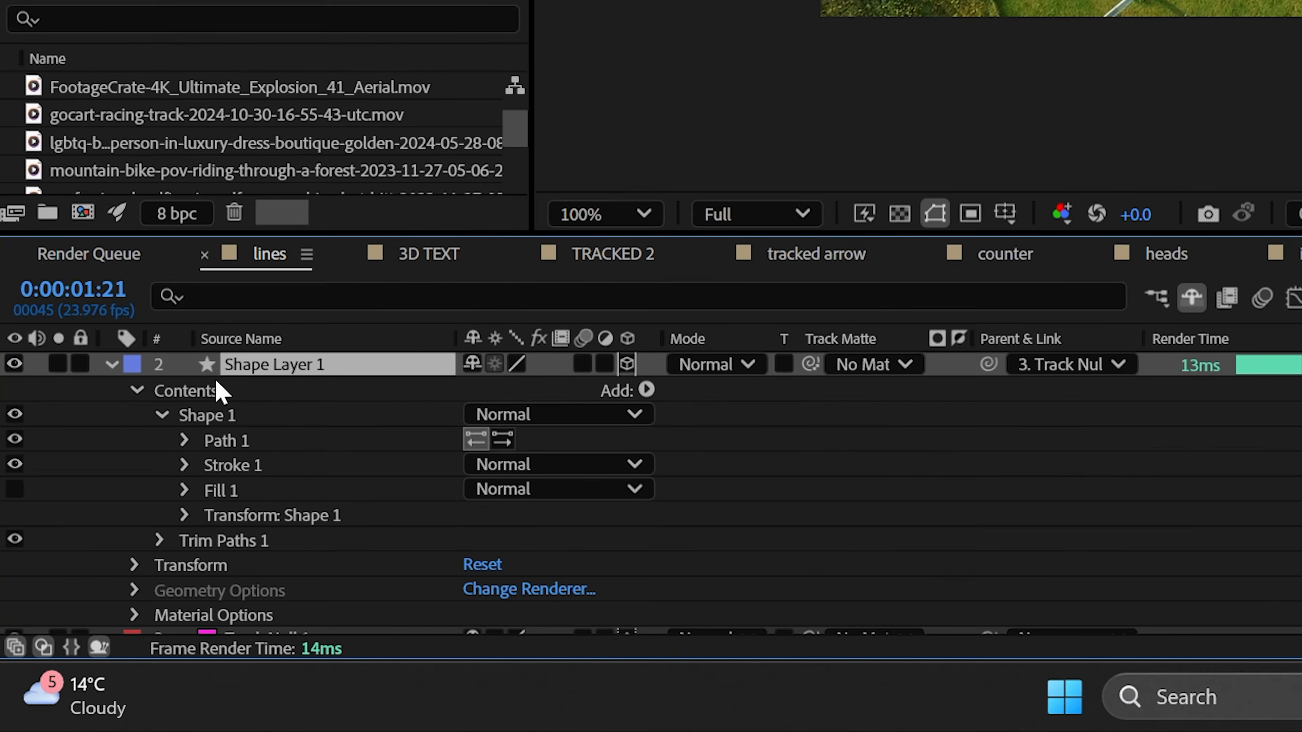
Expand Stroke 1 of the red line and add a dash to its Dashes property.
{"action": "left_click", "coordinate": [184, 464]}
{"action": "scroll", "coordinate": [193, 469], "scroll_direction": "down", "scroll_amount": 3}
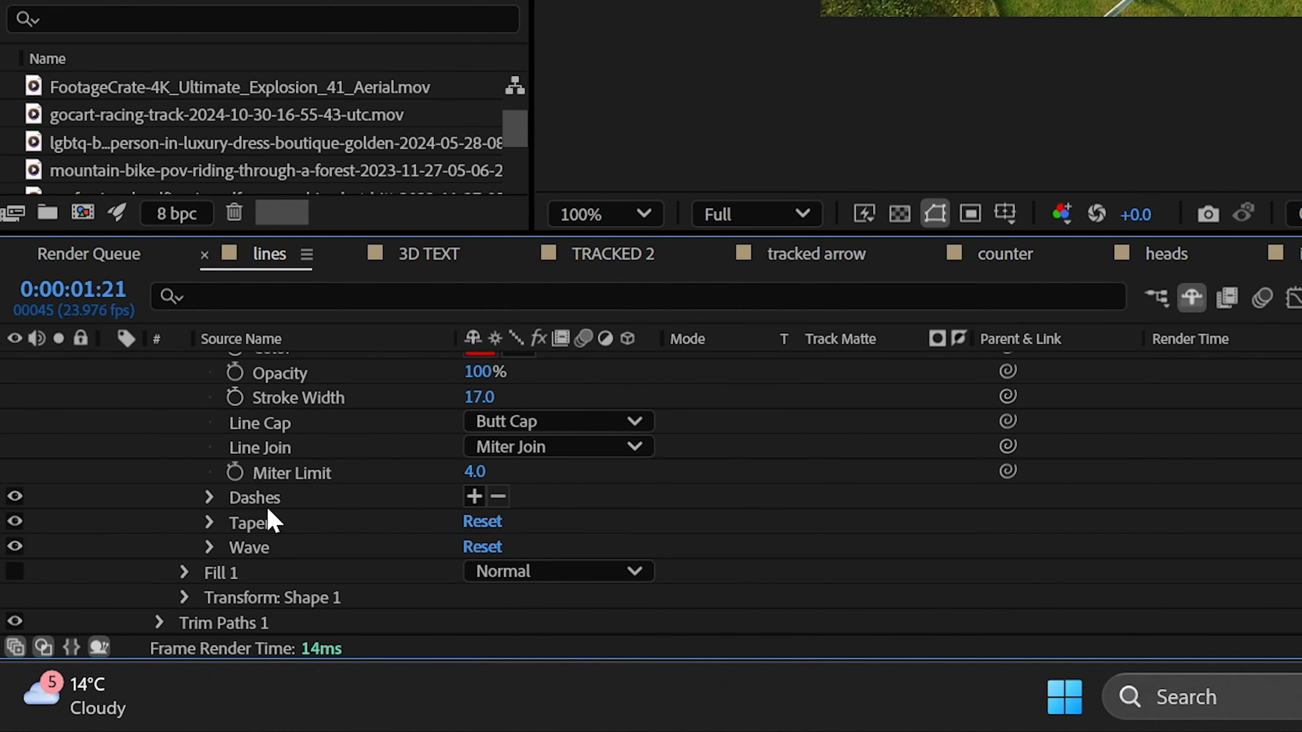
{"action": "left_click", "coordinate": [300, 504]}
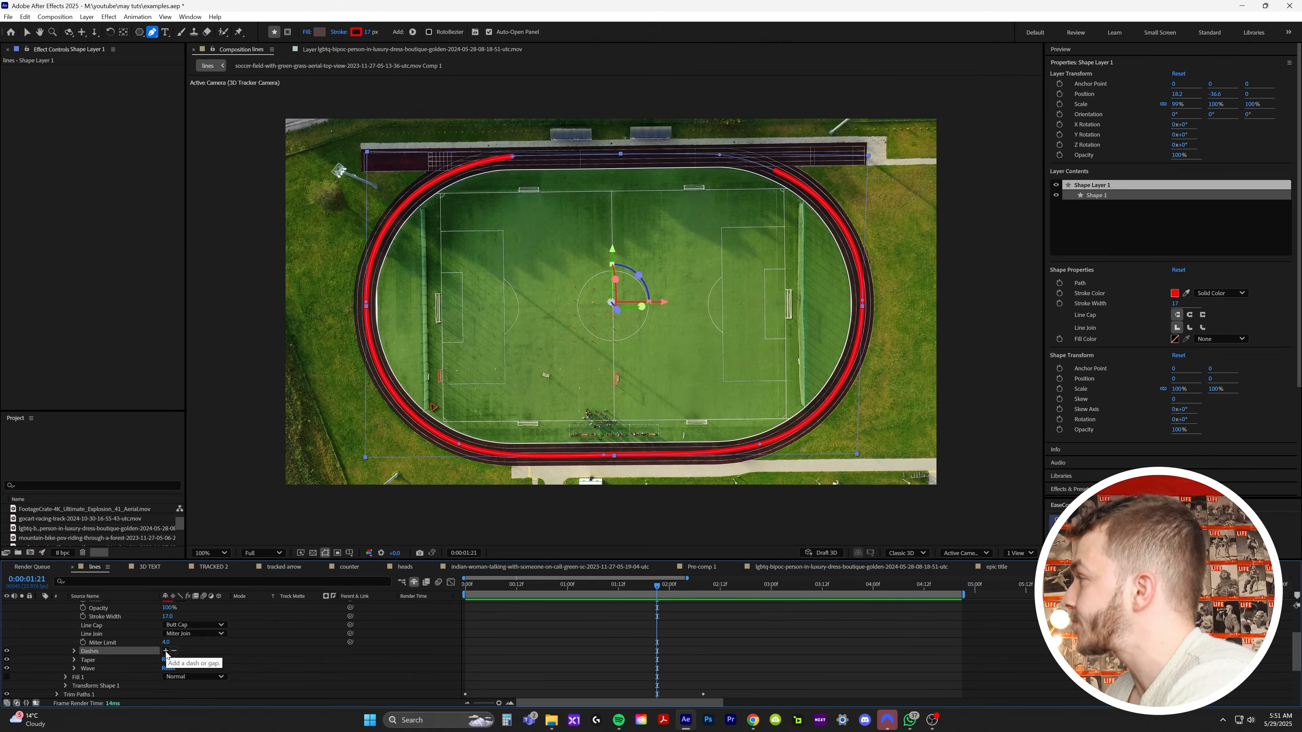
{"action": "left_click", "coordinate": [474, 496]}
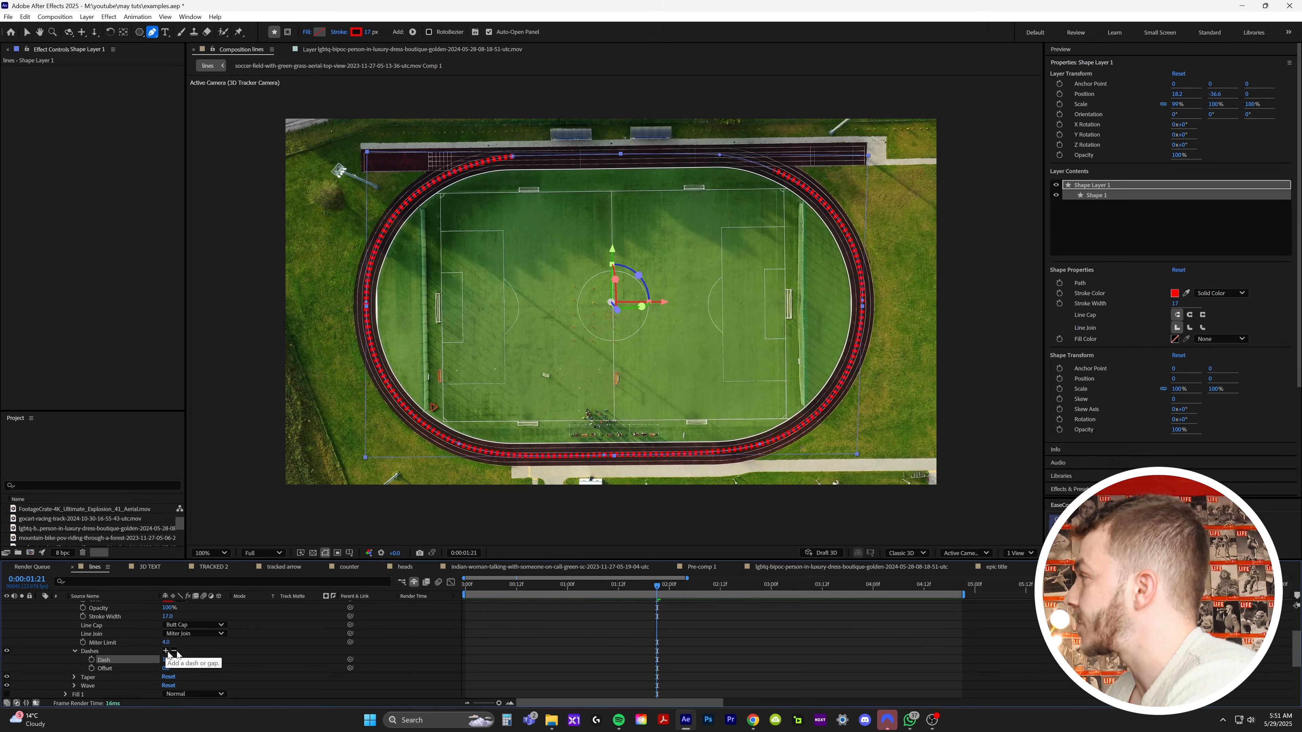
Lengthen the stroke's dashes at 0:00:02:15 and play back the dashed line.
{"action": "mouse_move", "coordinate": [713, 593]}
{"action": "left_mouse_down"}
{"action": "mouse_move", "coordinate": [834, 602]}
{"action": "mouse_move", "coordinate": [437, 591]}
{"action": "mouse_move", "coordinate": [731, 606]}
{"action": "left_mouse_up"}
{"action": "left_click", "coordinate": [574, 618]}
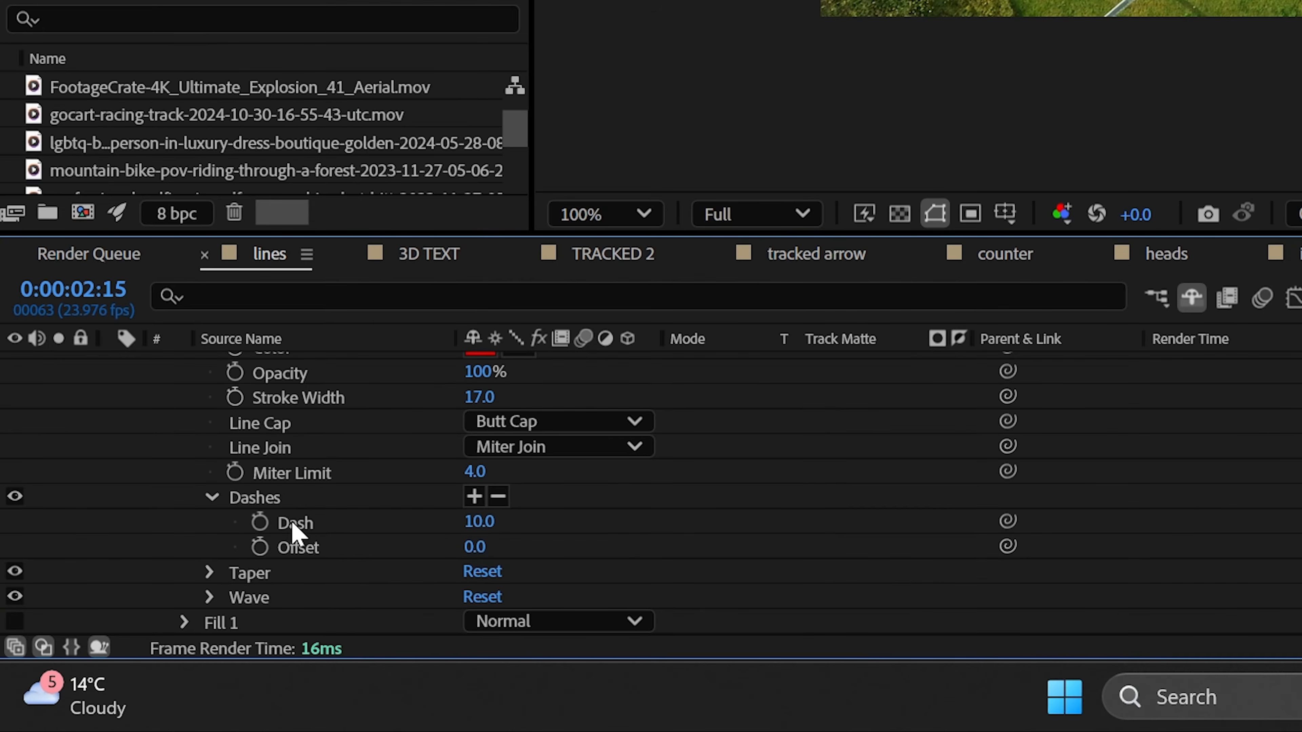
{"action": "left_click_drag", "start_coordinate": [479, 530], "coordinate": [530, 528]}
{"action": "left_click_drag", "start_coordinate": [174, 731], "coordinate": [157, 731]}
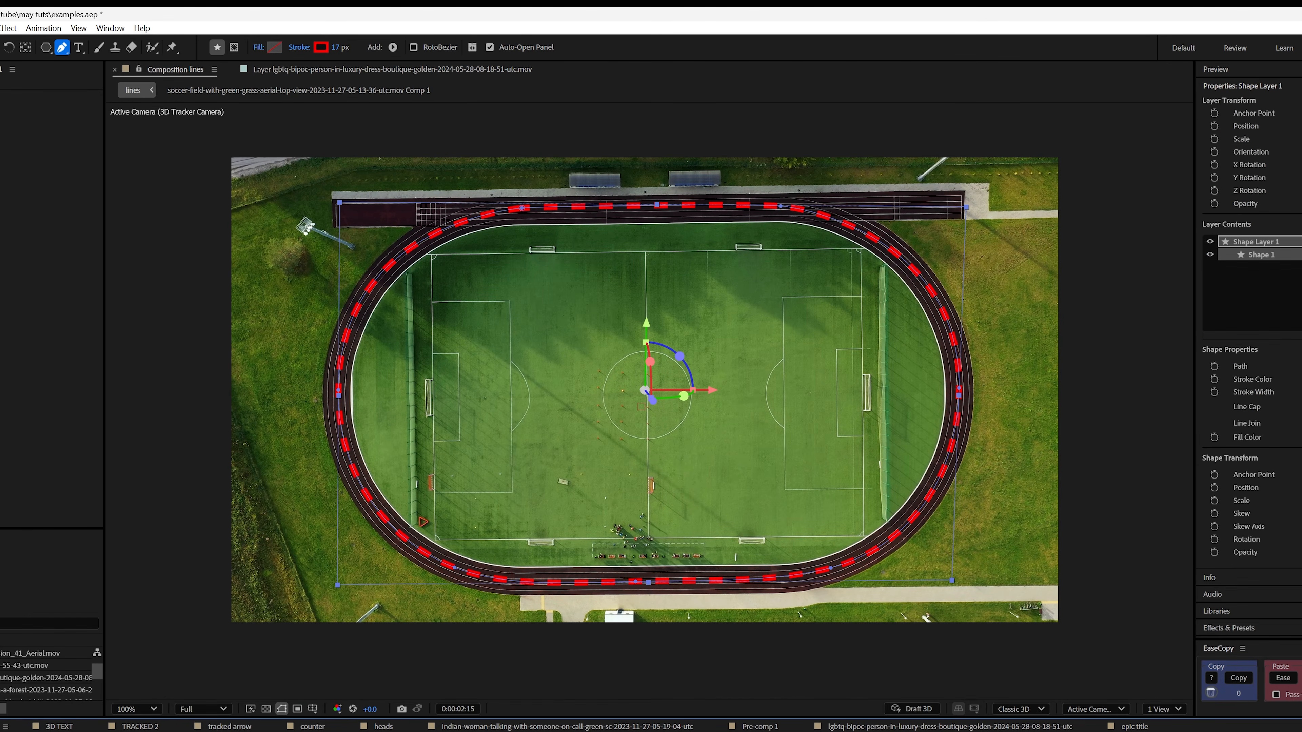
{"action": "key", "text": "space"}
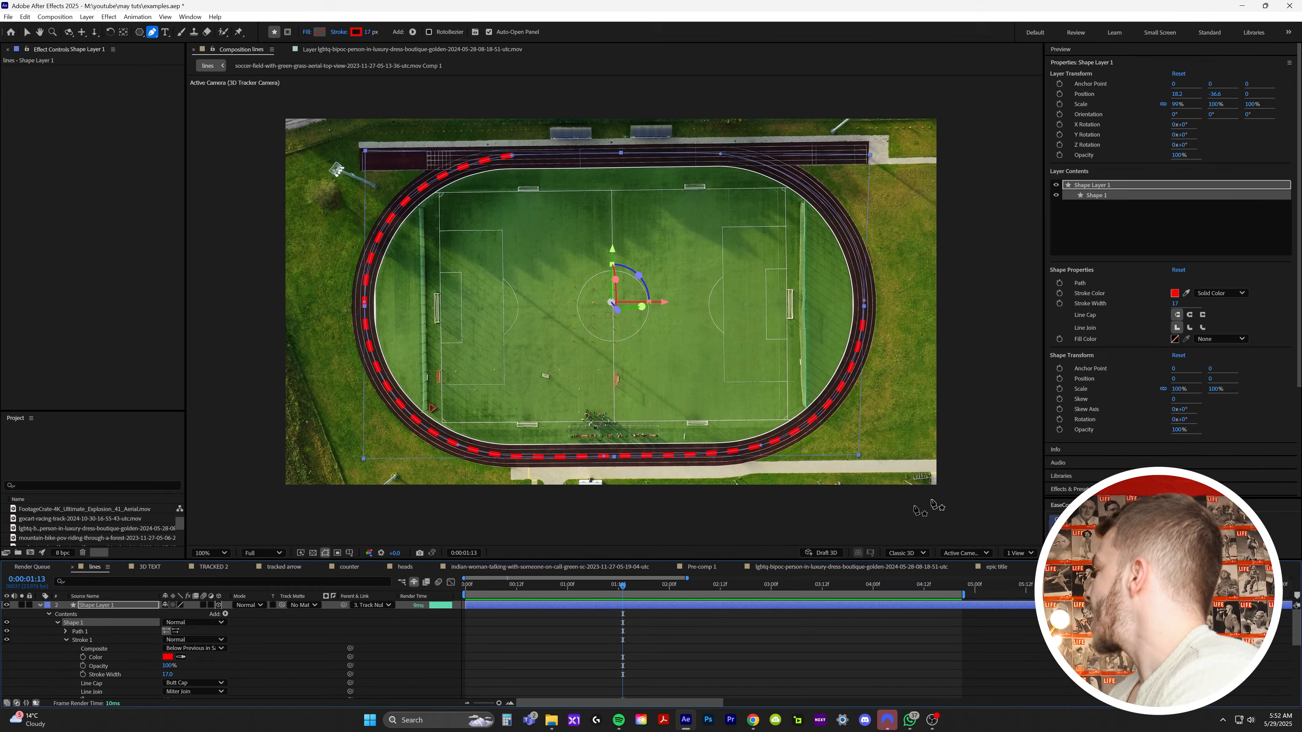
Search the effects for "glow" and apply Glow to the dashed line's shape layer.
{"action": "left_click", "coordinate": [1060, 490]}
{"action": "key", "text": "ctrl+f"}
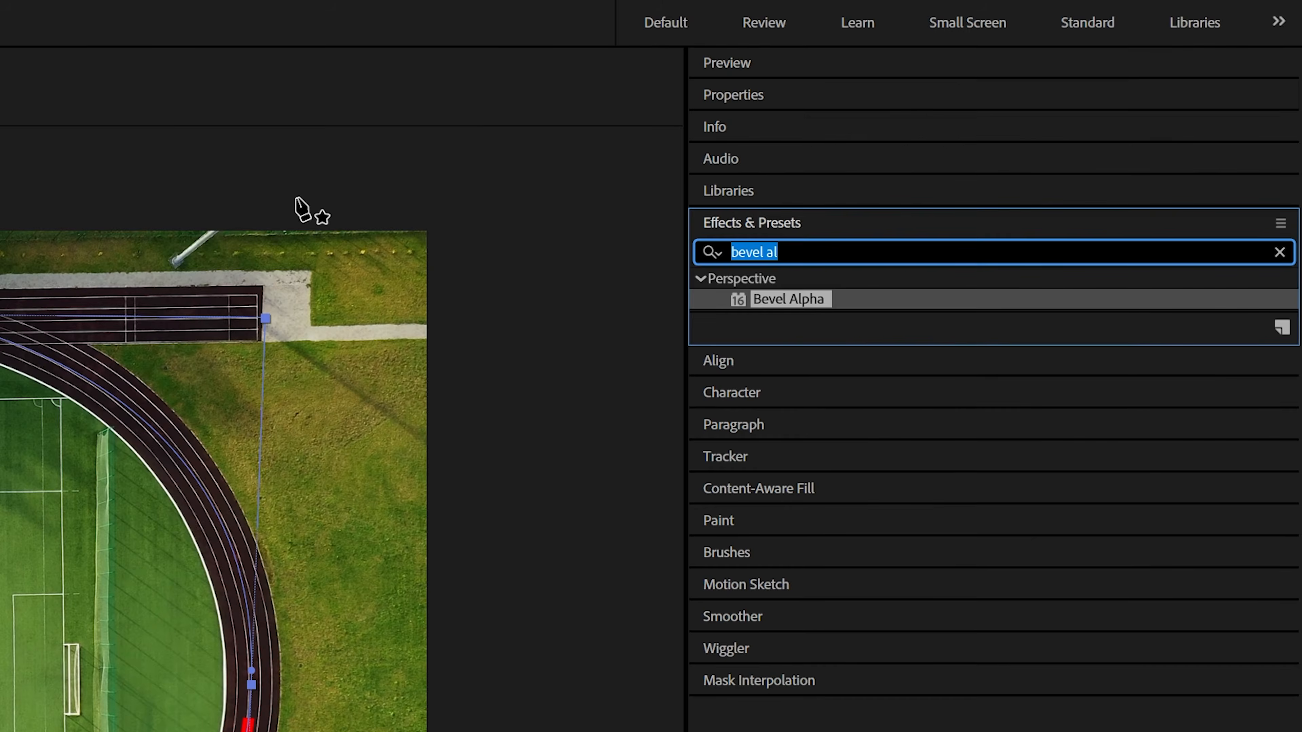
{"action": "type", "text": "glow"}
{"action": "left_click_drag", "start_coordinate": [1084, 338], "coordinate": [563, 606]}
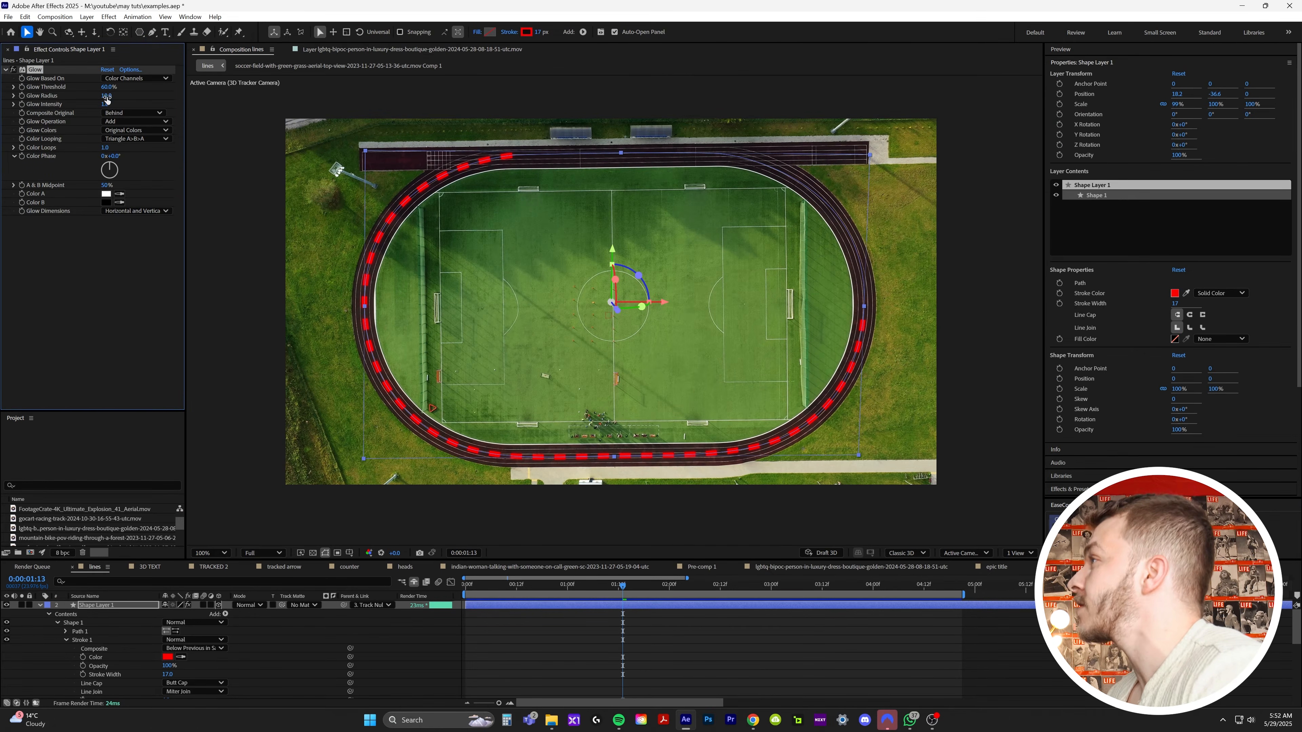
Play back the outlined faces in the heads composition from the start.
{"action": "key", "text": "space"}
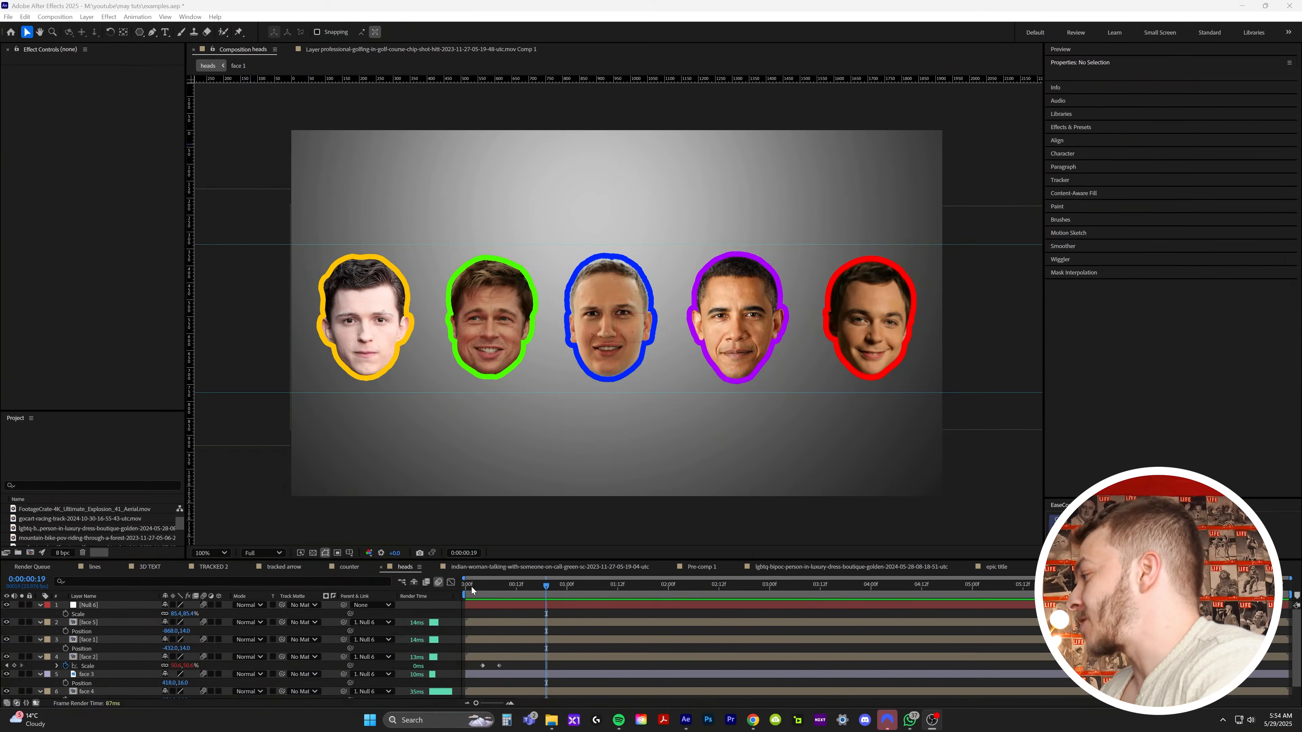
{"action": "left_click", "coordinate": [467, 587]}
{"action": "key", "text": "space"}
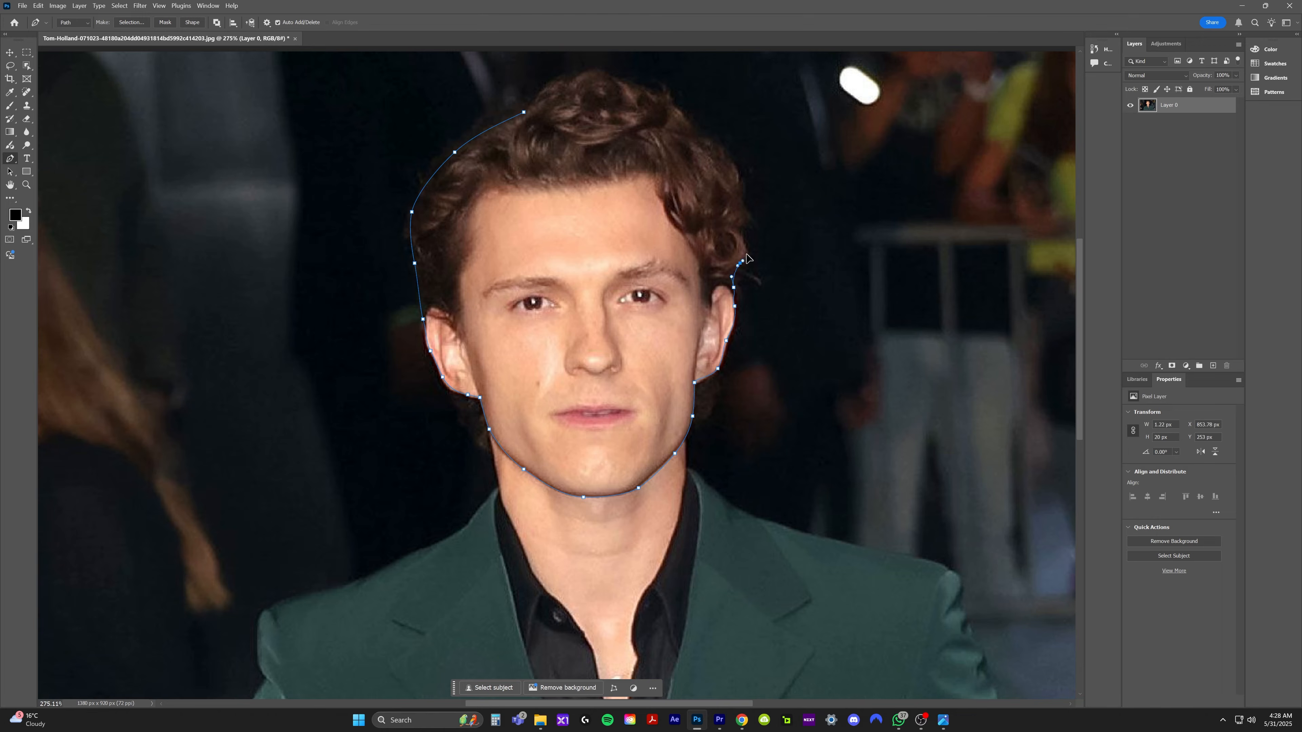
In Photoshop, turn the pen path around the man's head into a selection, copy it to a new layer and hide Layer 0.
{"action": "key", "text": "ctrl+Return"}
{"action": "key", "text": "ctrl+j"}
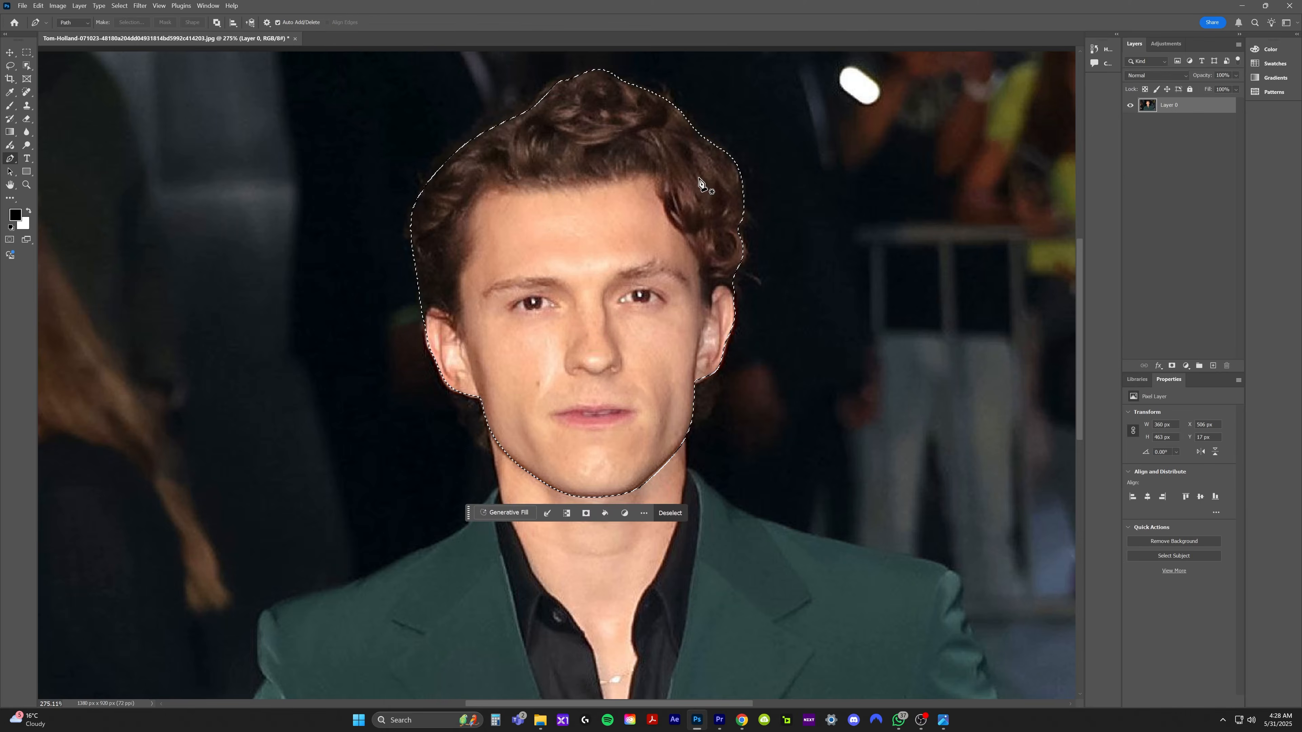
{"action": "left_click", "coordinate": [1130, 122]}
Export the cut-out head on Layer 1 as a PNG with Quick Export.
{"action": "key", "text": "z"}
{"action": "left_click_drag", "start_coordinate": [617, 303], "coordinate": [594, 312]}
{"action": "right_click", "coordinate": [1177, 104]}
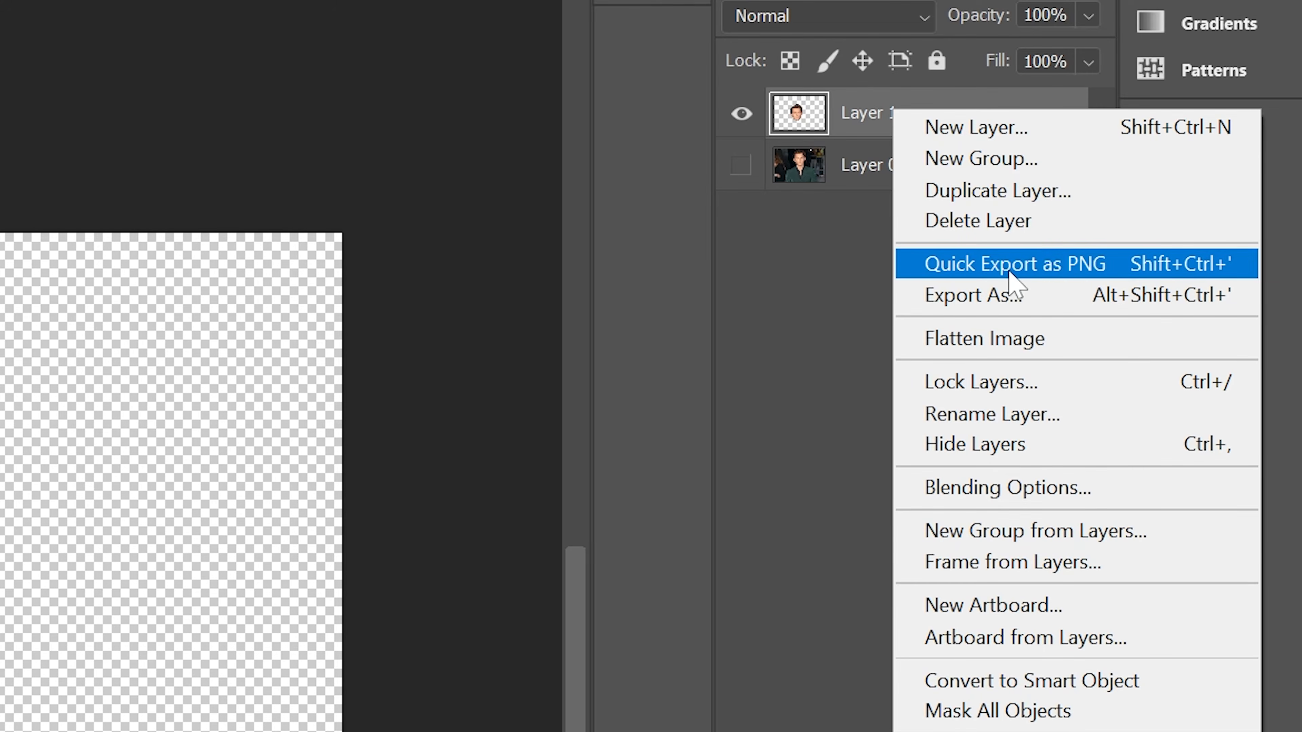
{"action": "left_click", "coordinate": [1051, 265]}
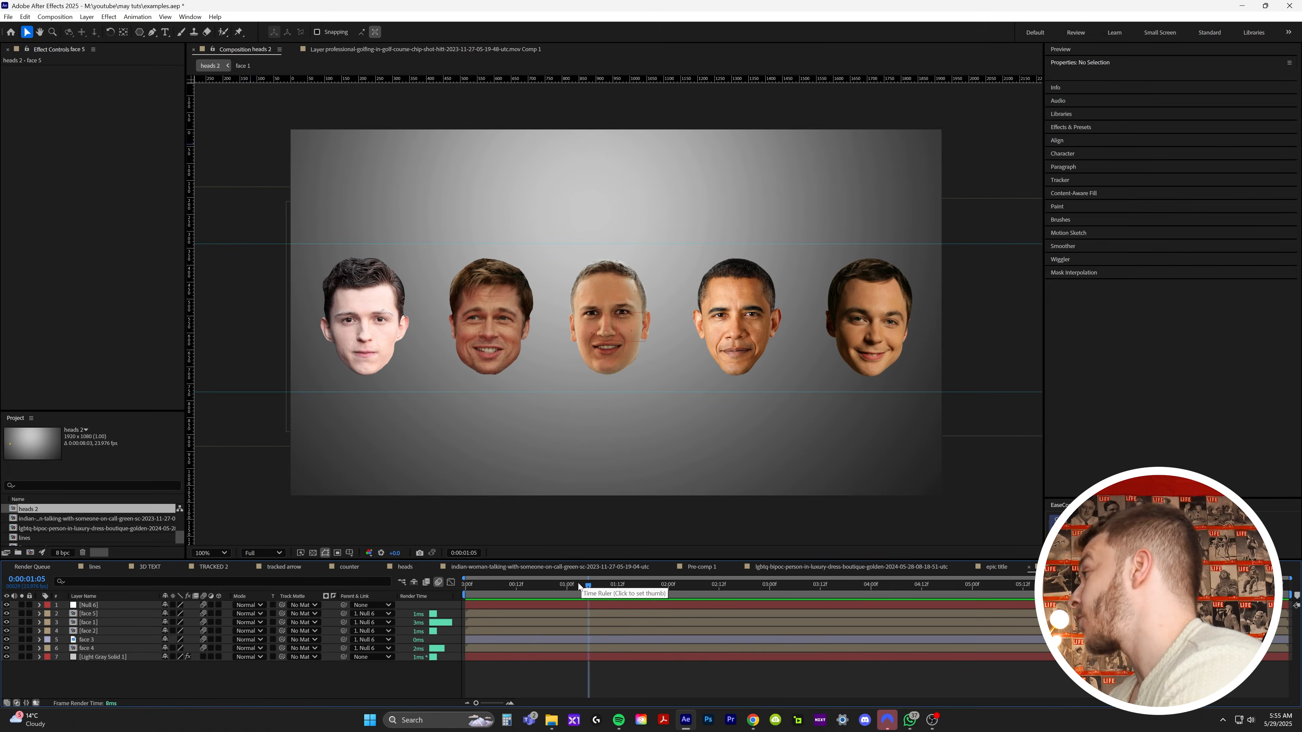
Add a Stroke layer style to the face 5 layer in the heads 2 composition.
{"action": "left_click_drag", "start_coordinate": [579, 582], "coordinate": [515, 586]}
{"action": "left_click", "coordinate": [370, 353]}
{"action": "scroll", "coordinate": [372, 408], "scroll_direction": "up", "scroll_amount": 1}
{"action": "left_click_drag", "start_coordinate": [328, 421], "coordinate": [736, 415]}
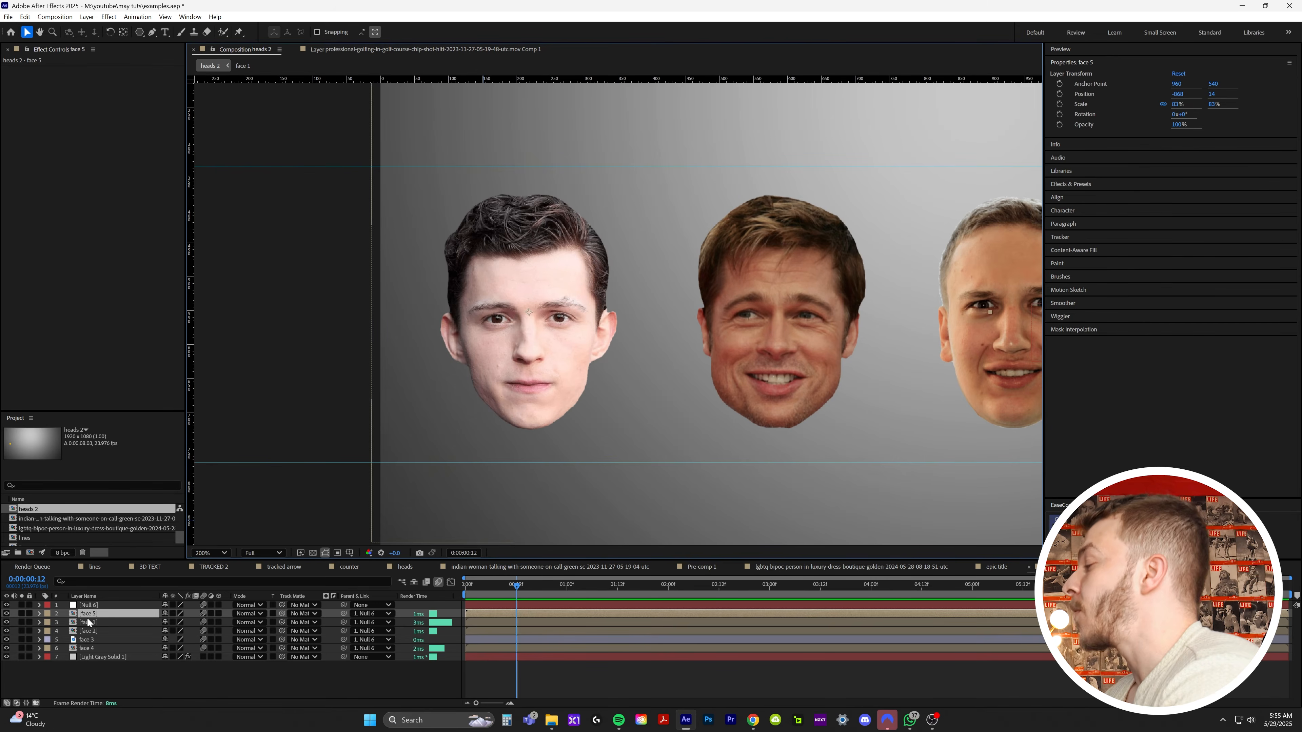
{"action": "right_click", "coordinate": [92, 615]}
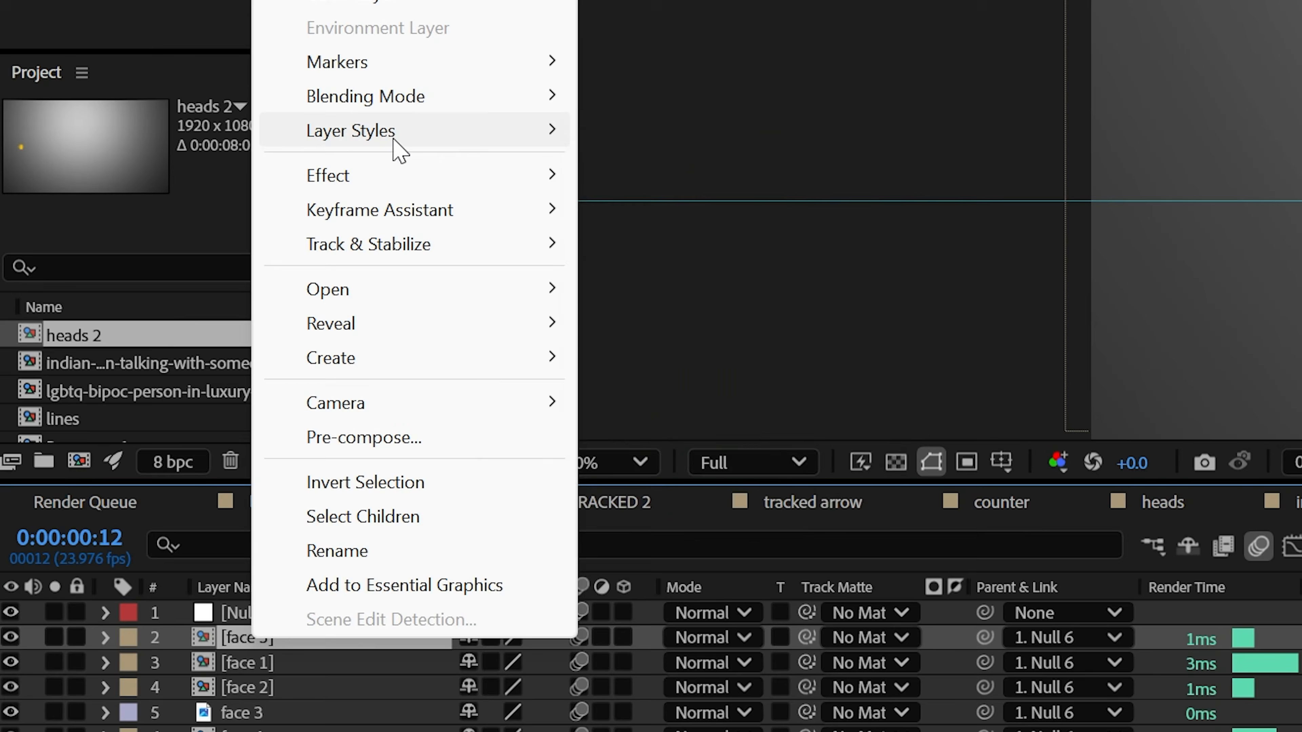
{"action": "mouse_move", "coordinate": [151, 440]}
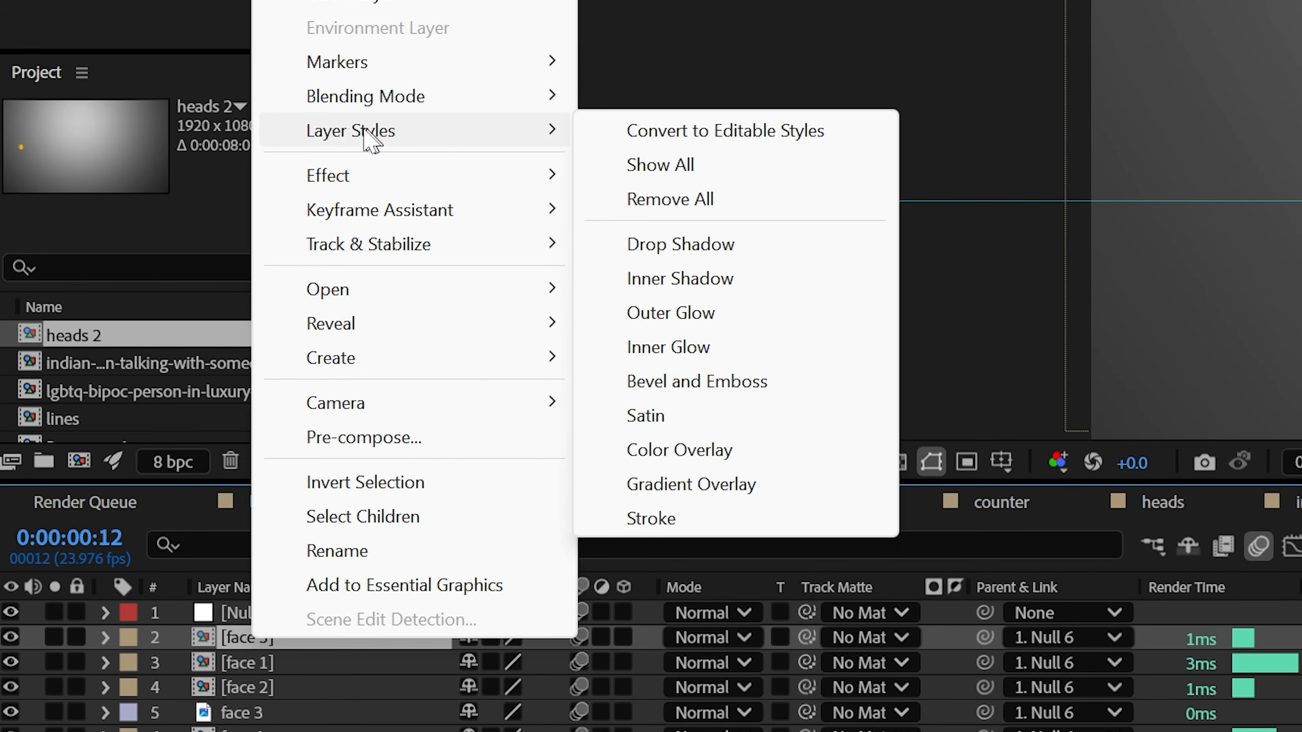
{"action": "left_click", "coordinate": [643, 518]}
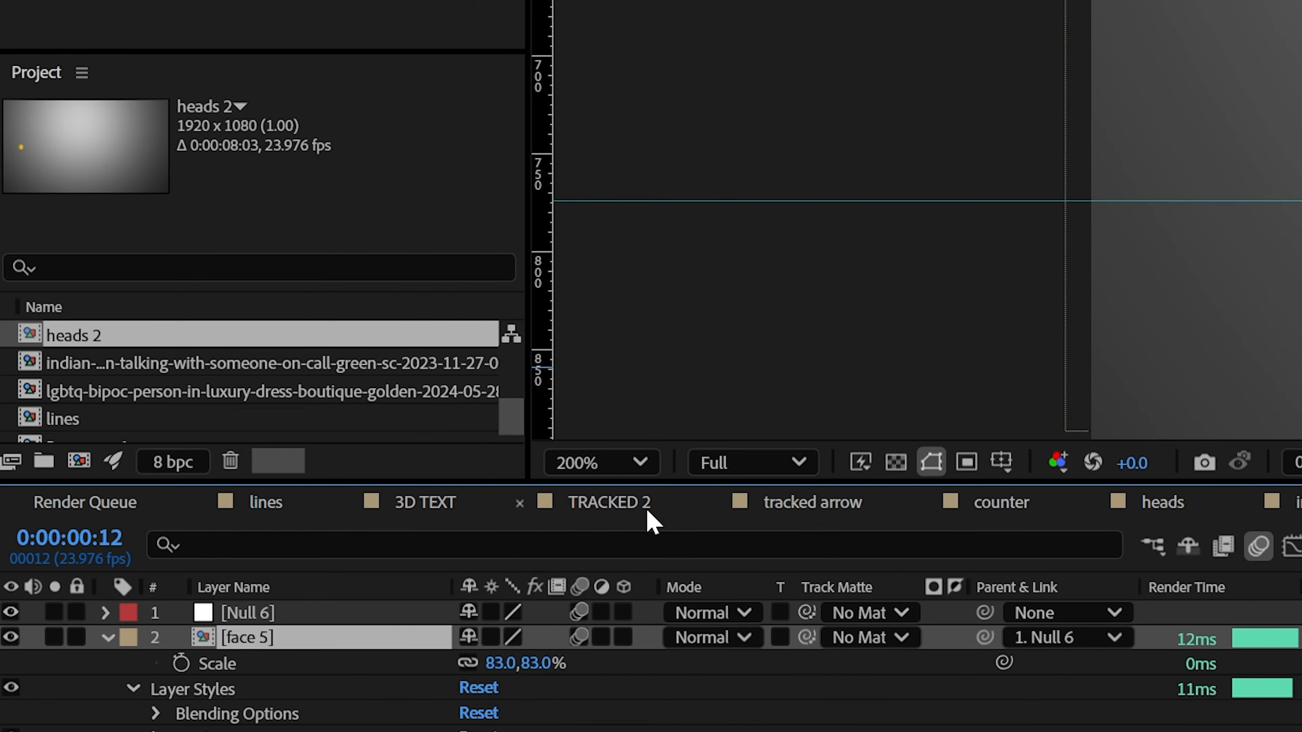
Set the color of the face 5 layer's stroke to red.
{"action": "left_click", "coordinate": [162, 506]}
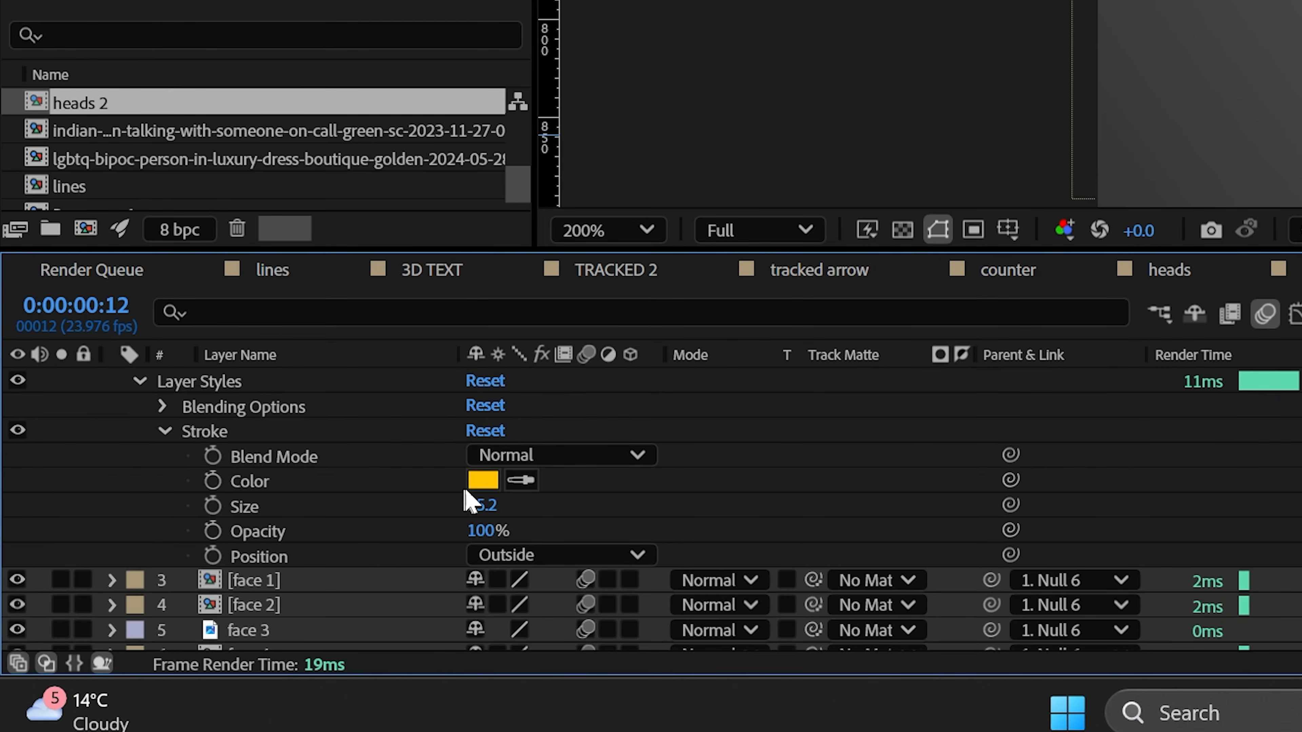
{"action": "left_click", "coordinate": [483, 480]}
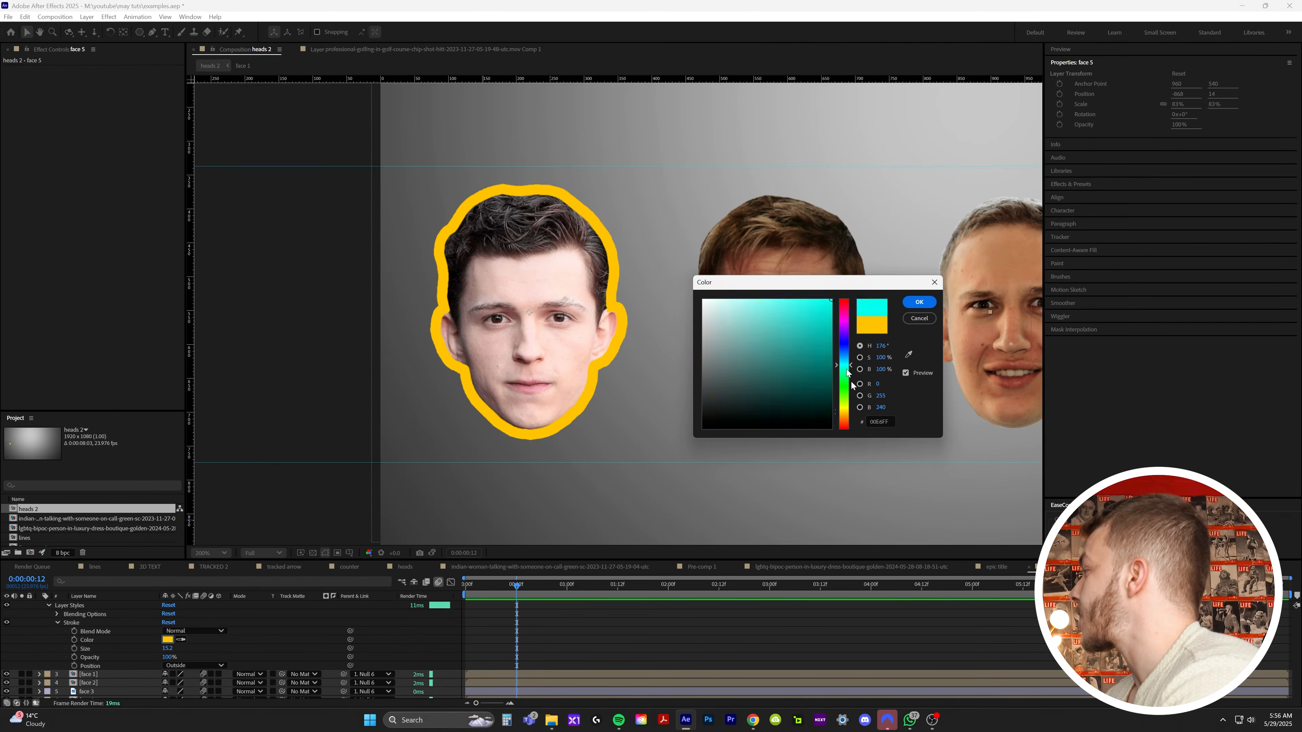
{"action": "left_click_drag", "start_coordinate": [844, 363], "coordinate": [844, 429]}
{"action": "left_click", "coordinate": [917, 302]}
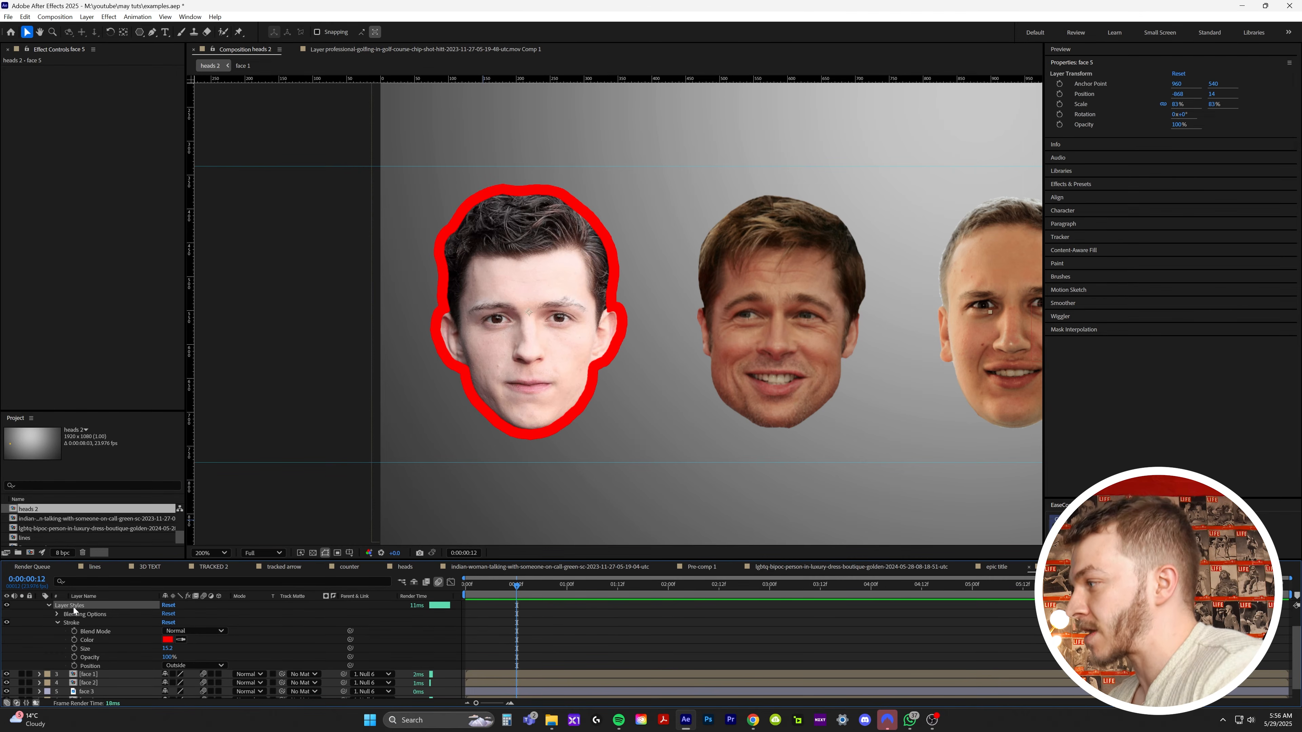
Paste face 5's red stroke layer style onto the face 1, face 2, face 3 and face 4 layers.
{"action": "scroll", "coordinate": [90, 636], "scroll_direction": "down", "scroll_amount": 1}
{"action": "left_click", "coordinate": [103, 661]}
{"action": "left_click", "coordinate": [97, 678], "text": "shift"}
{"action": "left_click", "coordinate": [99, 684], "text": "shift"}
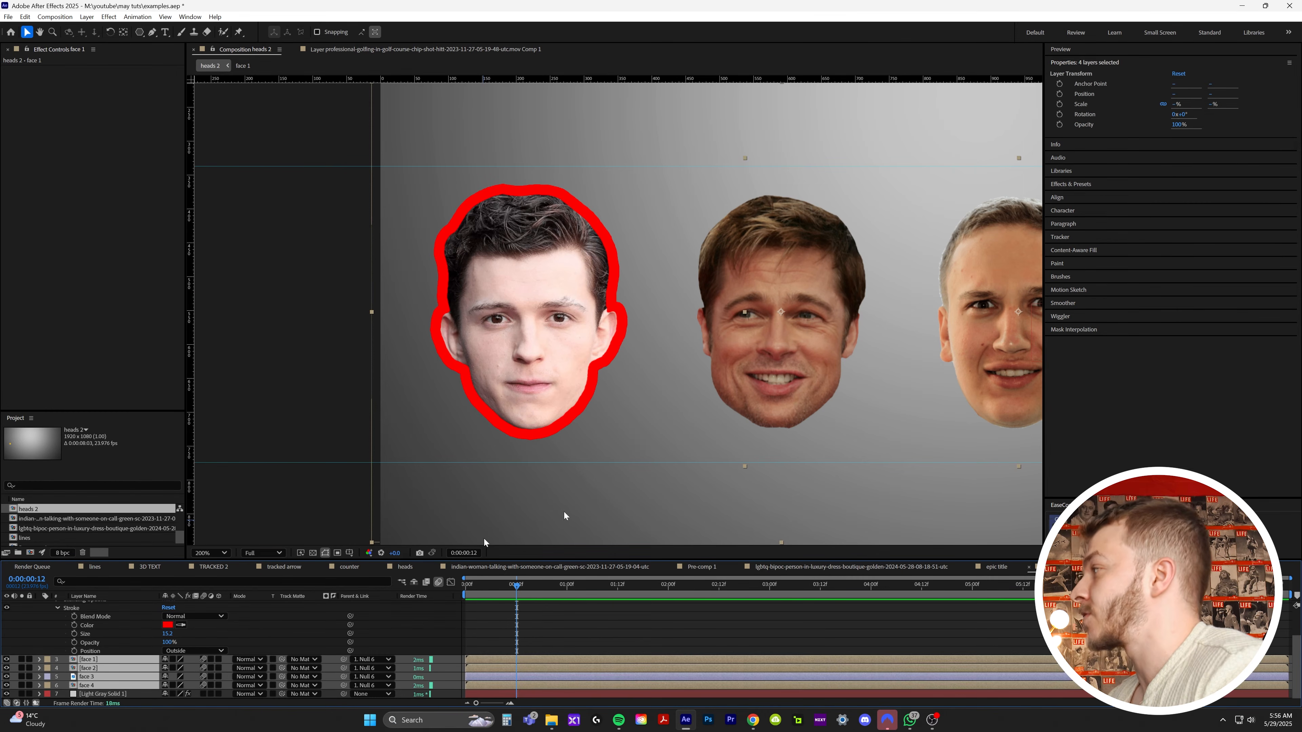
{"action": "scroll", "coordinate": [733, 463], "scroll_direction": "down", "scroll_amount": 1}
{"action": "left_click_drag", "start_coordinate": [740, 463], "coordinate": [508, 482]}
{"action": "key", "text": "ctrl+v"}
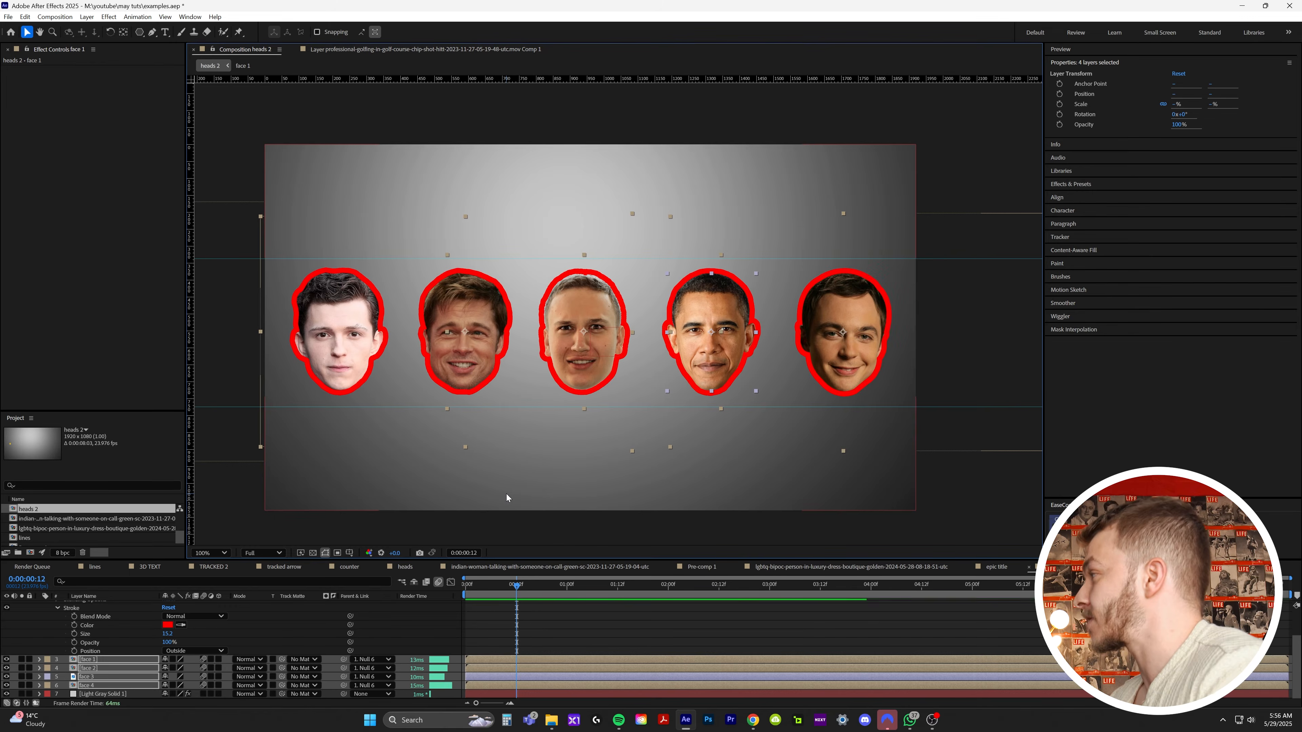
Recolor the pasted strokes individually: blue on the second head, green on the third, orange on the fourth and magenta on the fifth.
{"action": "left_click", "coordinate": [40, 660]}
{"action": "scroll", "coordinate": [86, 658], "scroll_direction": "down", "scroll_amount": 1}
{"action": "left_click", "coordinate": [50, 660]}
{"action": "scroll", "coordinate": [73, 661], "scroll_direction": "down", "scroll_amount": 2}
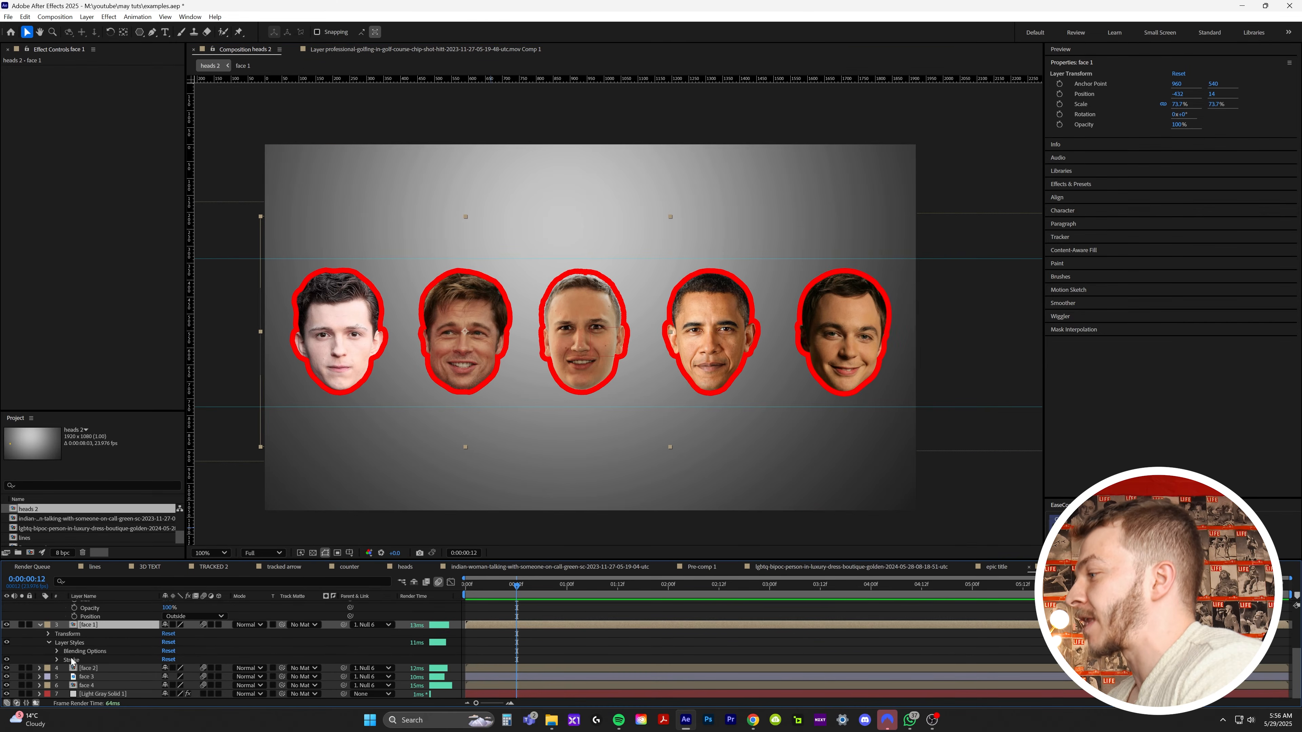
{"action": "left_click", "coordinate": [56, 661]}
{"action": "scroll", "coordinate": [64, 661], "scroll_direction": "down", "scroll_amount": 2}
{"action": "left_click", "coordinate": [167, 642]}
{"action": "left_click", "coordinate": [676, 352]}
{"action": "left_click", "coordinate": [752, 298]}
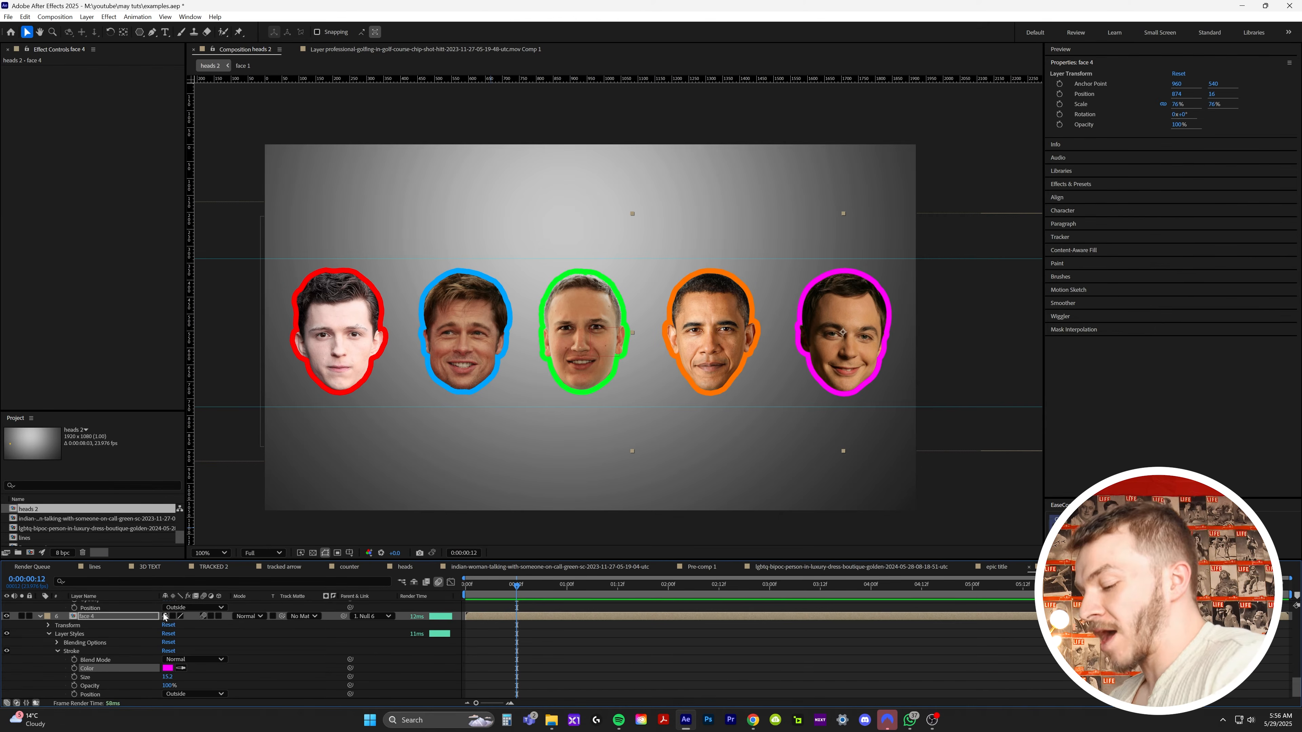
{"action": "key", "text": "ctrl+a"}
{"action": "left_click", "coordinate": [40, 617]}
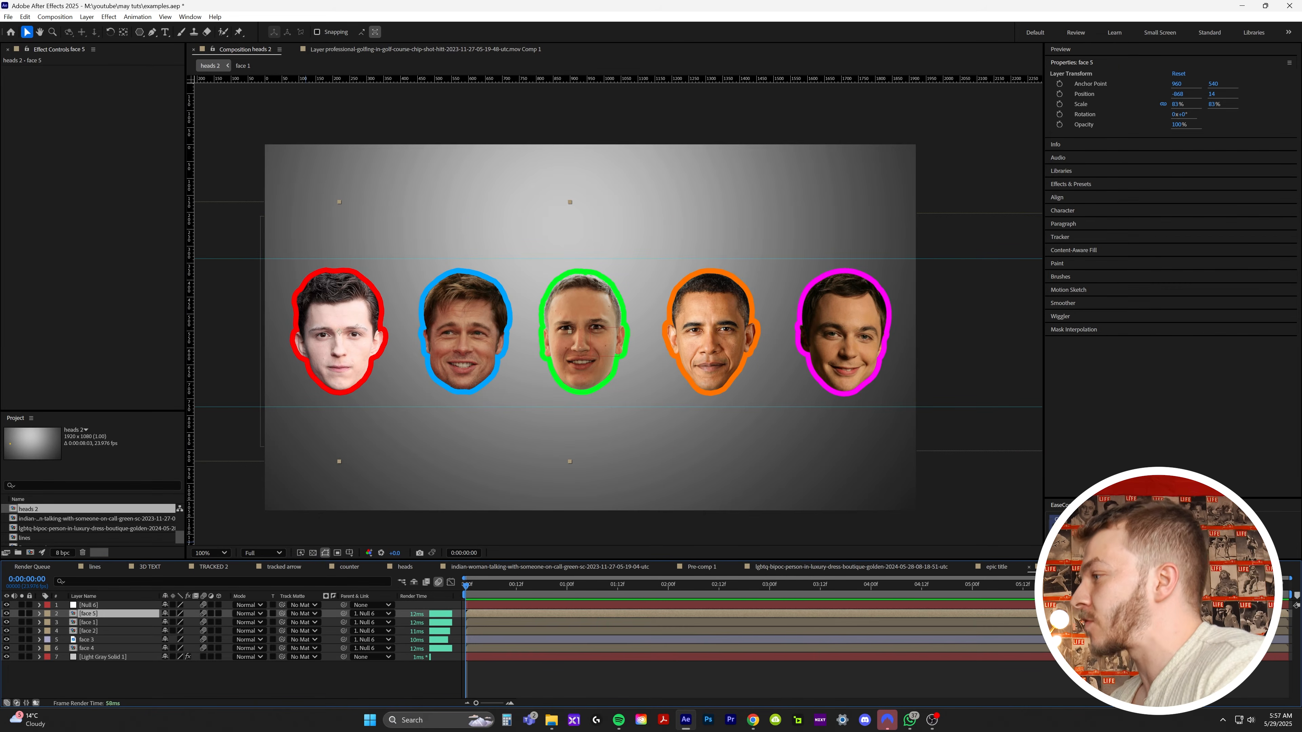
Keyframe face 5's Scale from 0% at the first frame to its full size about 11 frames in, and preview it.
{"action": "key", "text": "s"}
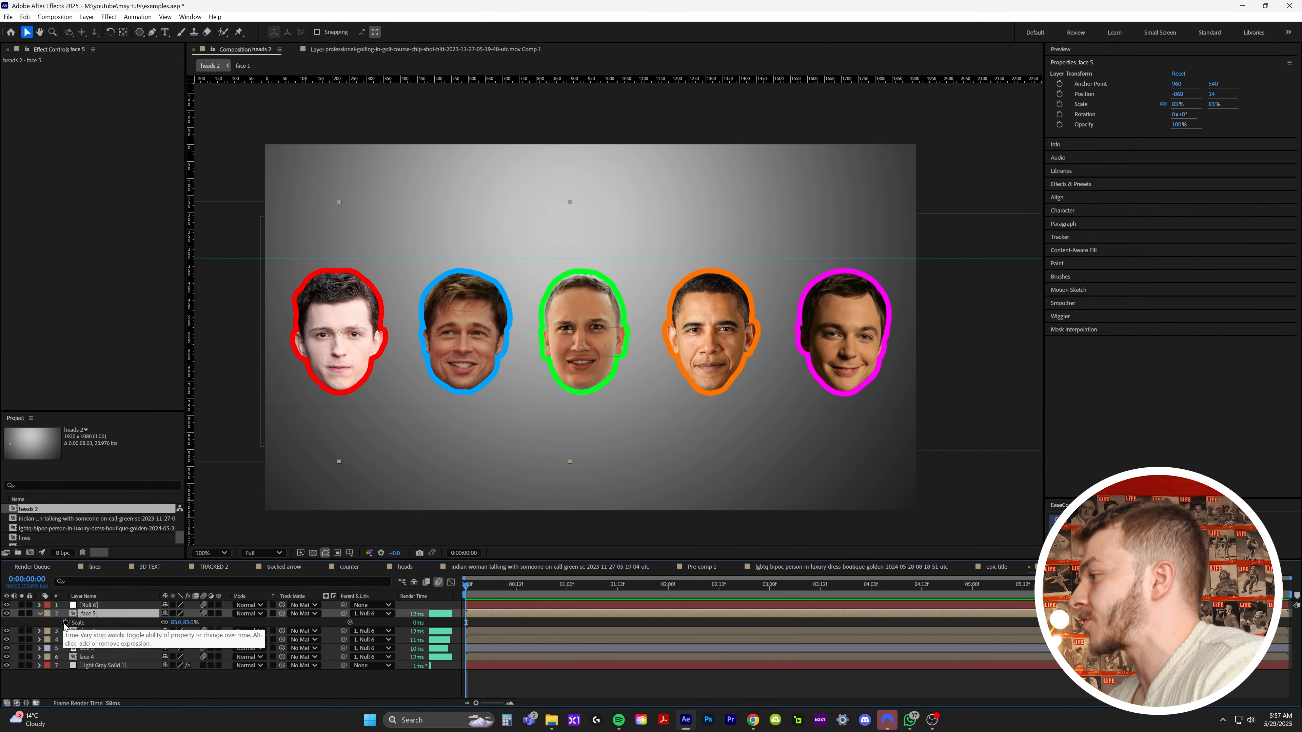
{"action": "left_click", "coordinate": [65, 623]}
{"action": "left_click_drag", "start_coordinate": [465, 622], "coordinate": [512, 622]}
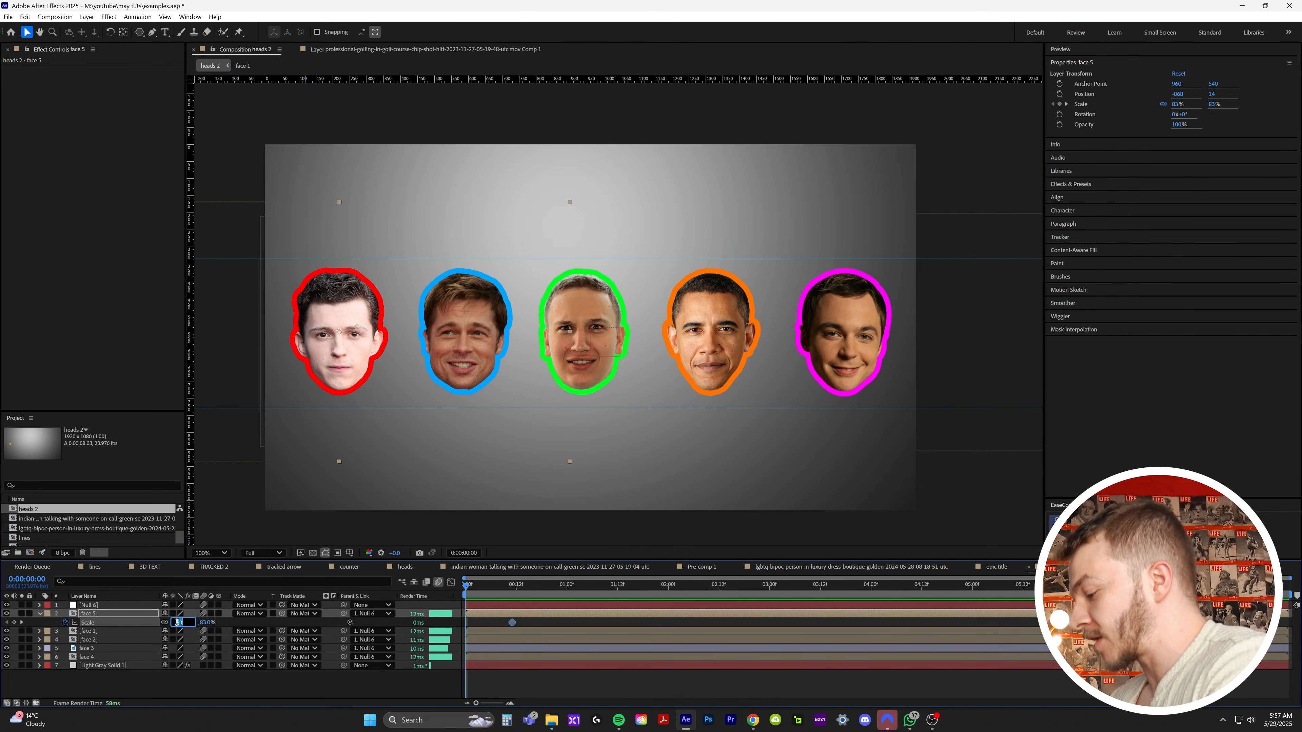
{"action": "type", "text": "0"}
{"action": "key", "text": "Return"}
{"action": "mouse_move", "coordinate": [467, 586]}
{"action": "left_mouse_down"}
{"action": "mouse_move", "coordinate": [496, 594]}
{"action": "mouse_move", "coordinate": [465, 591]}
{"action": "left_mouse_up"}
{"action": "key", "text": "space"}
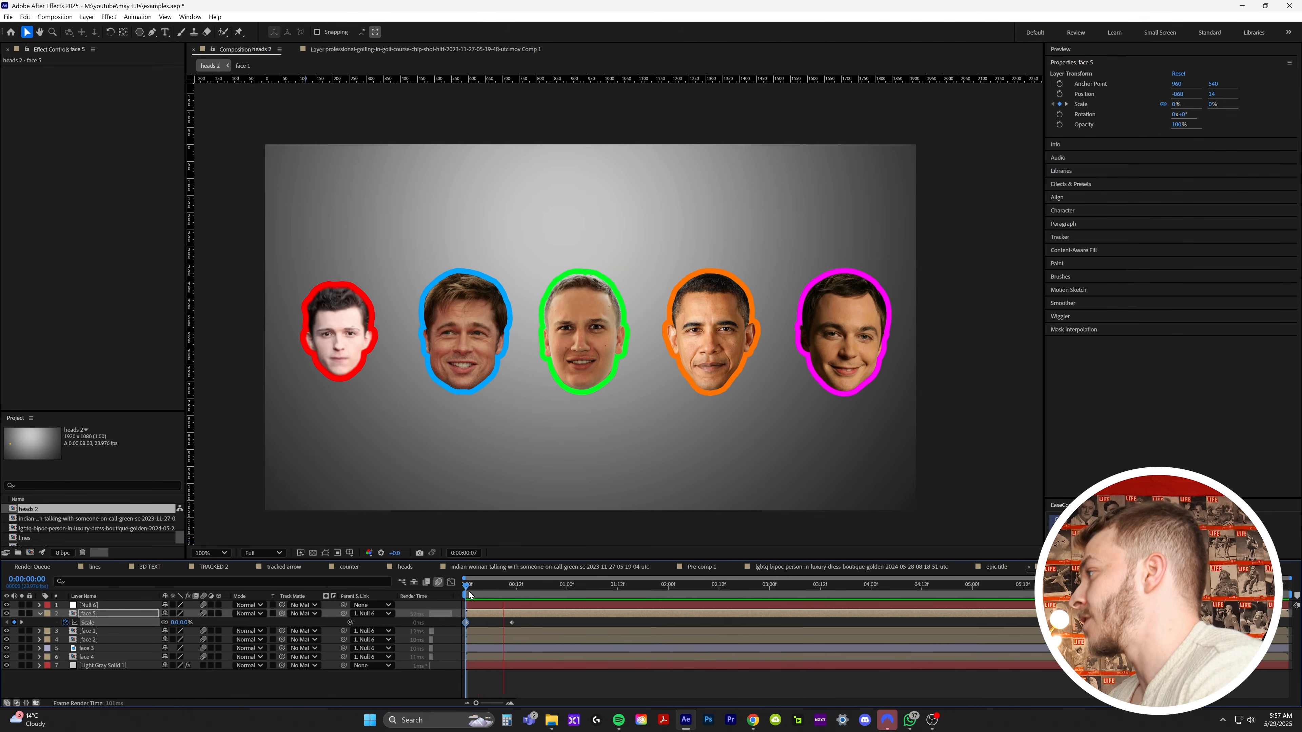
Copy the Bounce Expression code from the cinecom.com page in the browser.
{"action": "left_click_drag", "start_coordinate": [524, 445], "coordinate": [484, 53]}
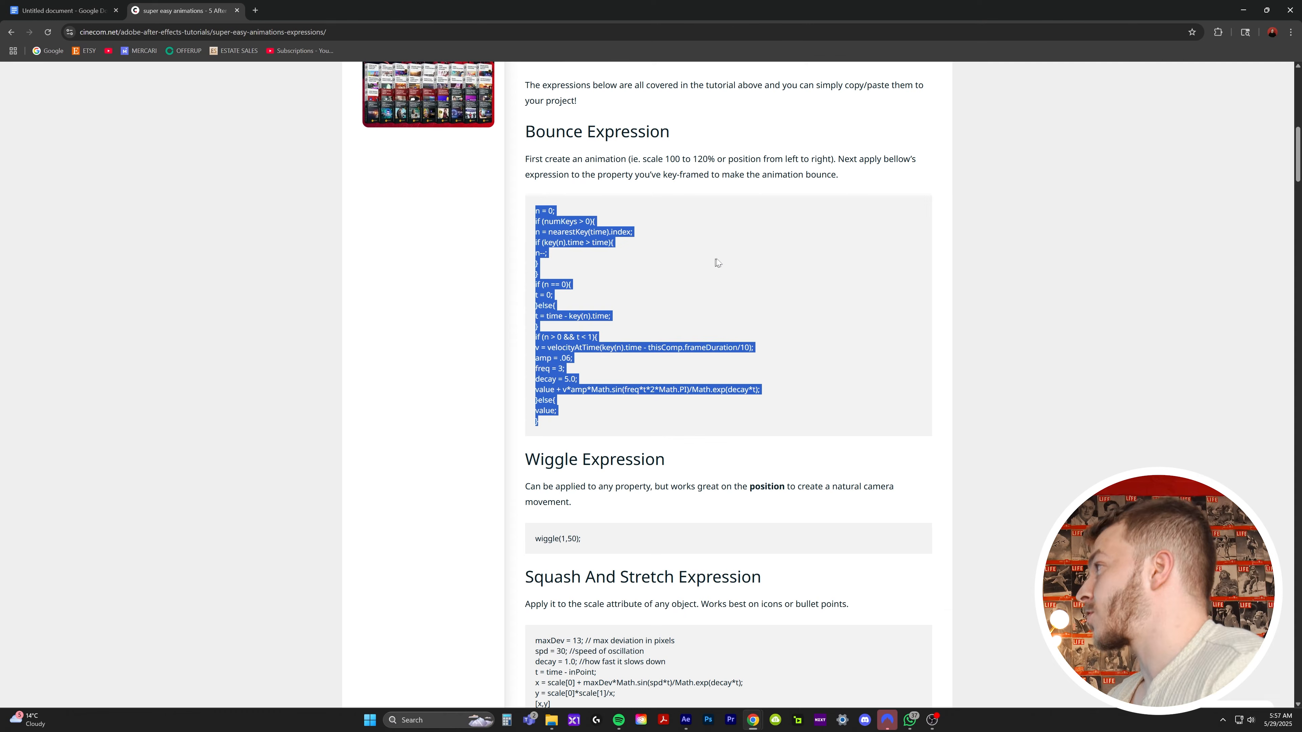
{"action": "left_click", "coordinate": [651, 195]}
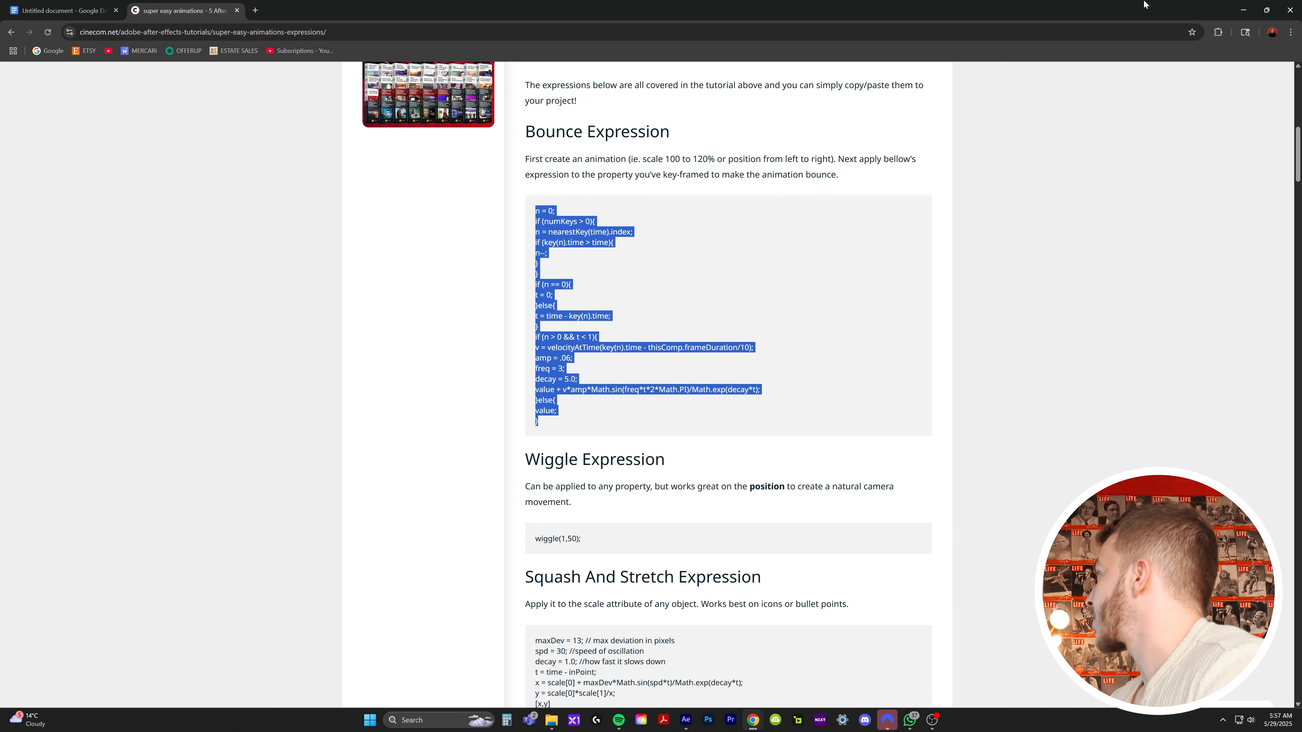
{"action": "left_click", "coordinate": [1239, 11]}
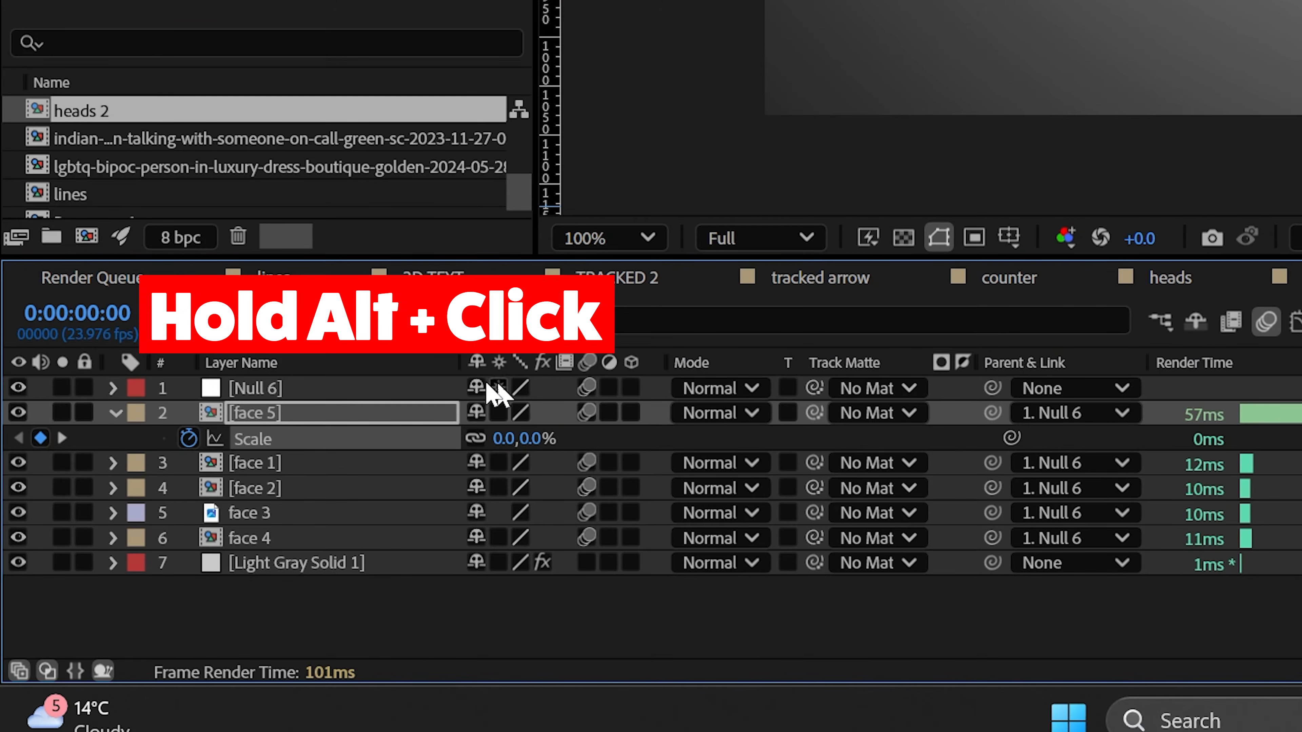
Back in After Effects, paste the bounce code as an expression on the Scale property of face 5.
{"action": "left_click", "coordinate": [188, 439], "text": "alt"}
{"action": "key", "text": "ctrl+v"}
{"action": "left_click", "coordinate": [316, 436]}
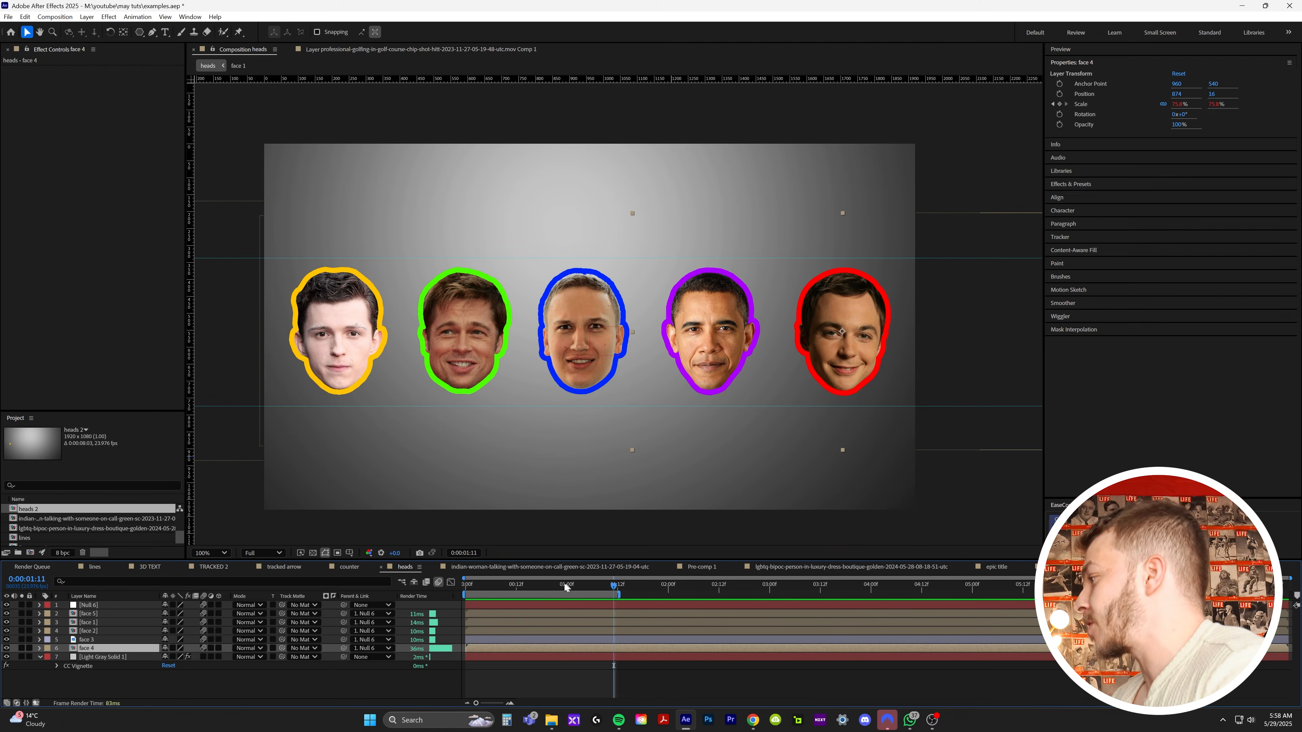
Play back the finished heads composition from the first frame.
{"action": "left_click_drag", "start_coordinate": [566, 585], "coordinate": [456, 583]}
{"action": "key", "text": "space"}
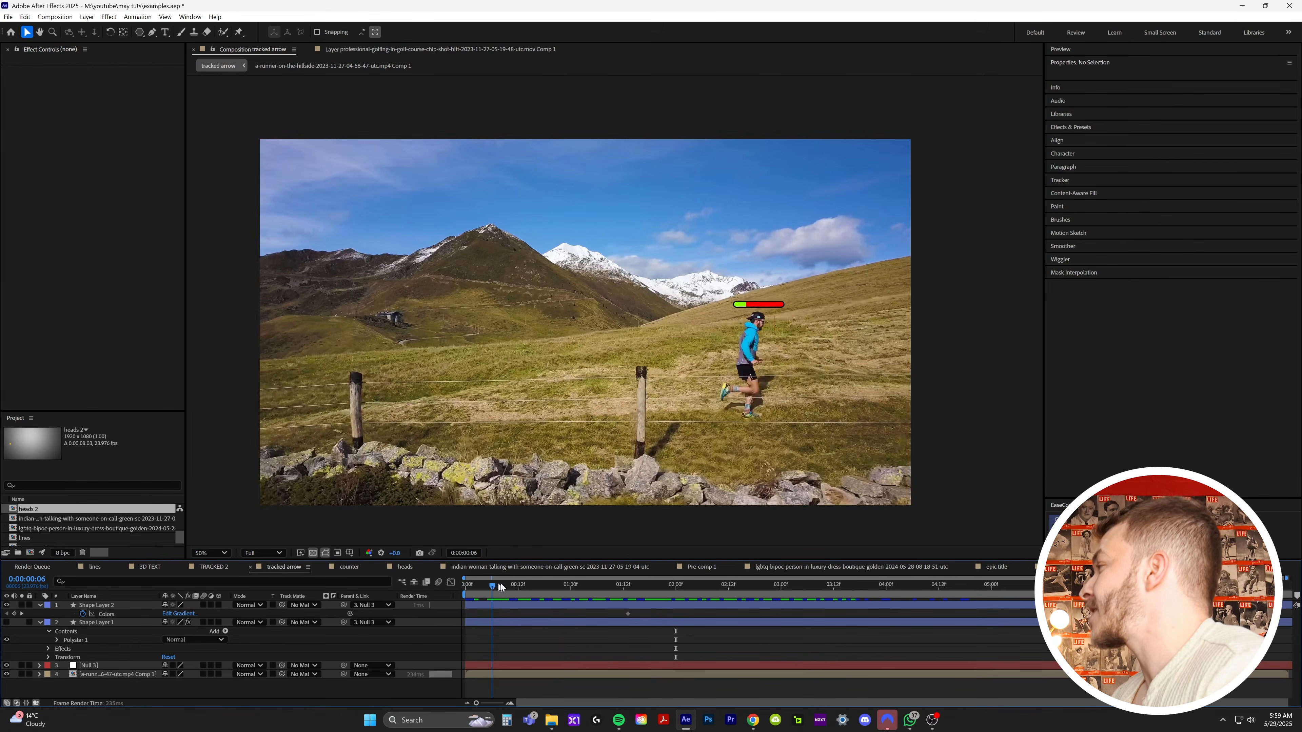
Paste the face 5 head into the tracked arrow composition above the runner, parented to Null 3, and play it back.
{"action": "left_click_drag", "start_coordinate": [500, 583], "coordinate": [1000, 618]}
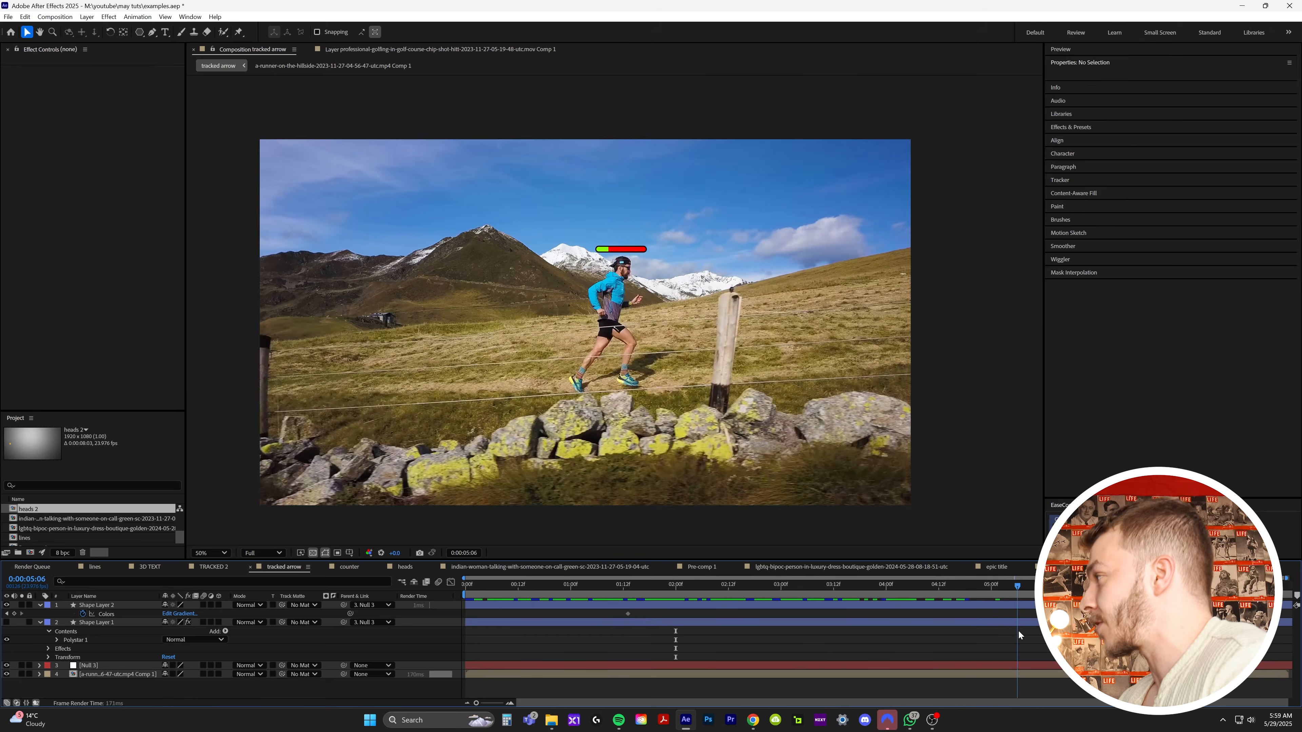
{"action": "key", "text": "ctrl+v"}
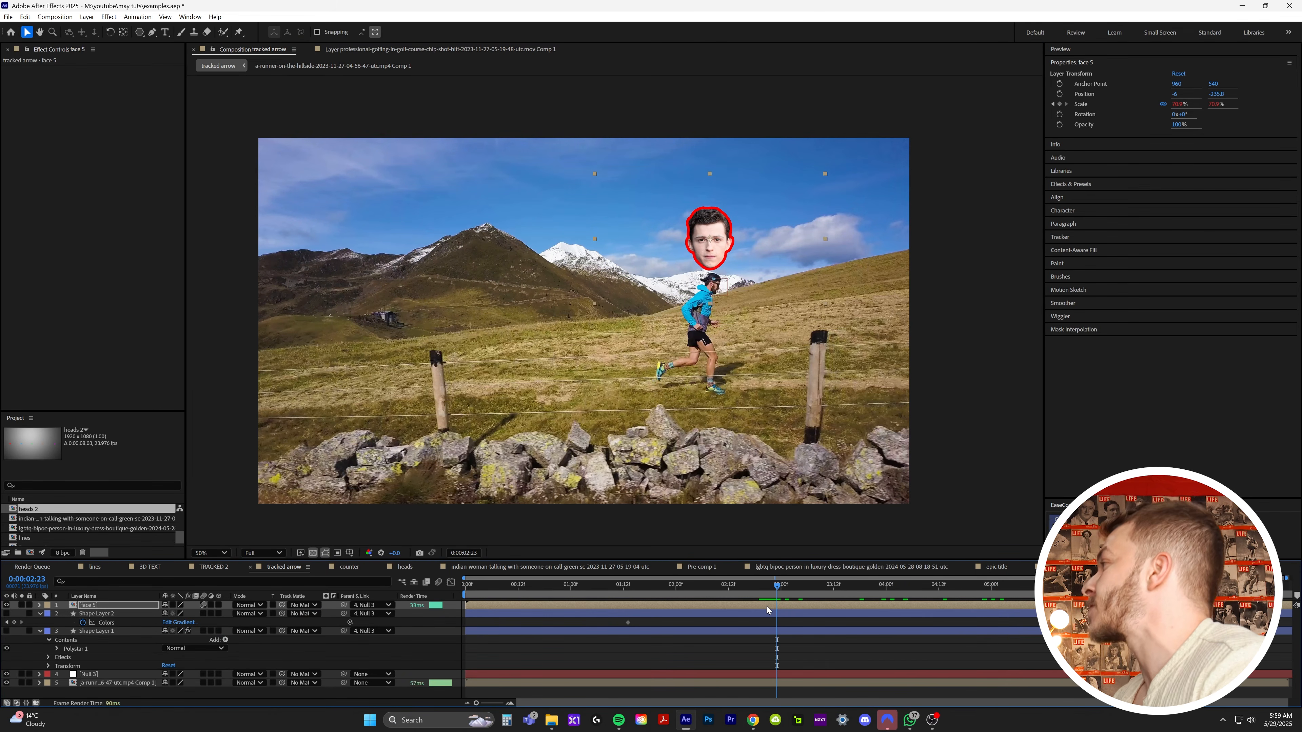
{"action": "key", "text": "space"}
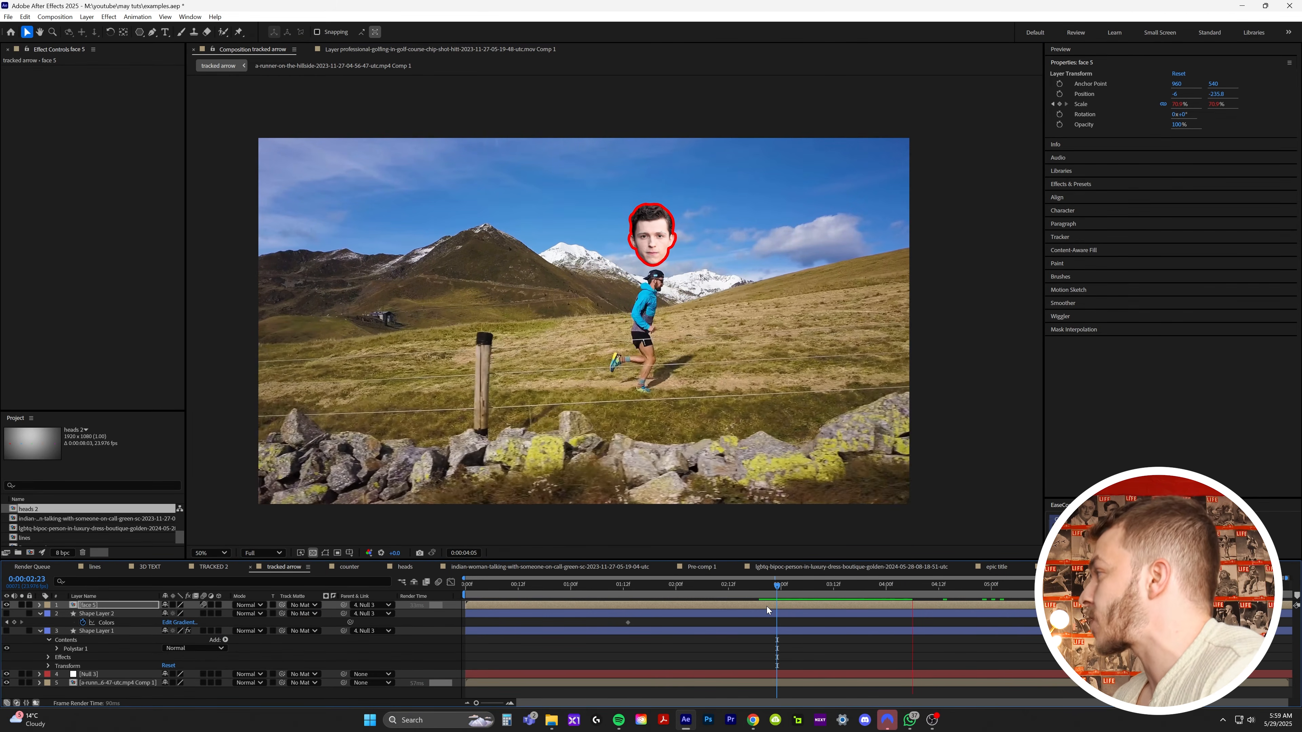
{"action": "left_click", "coordinate": [668, 594]}
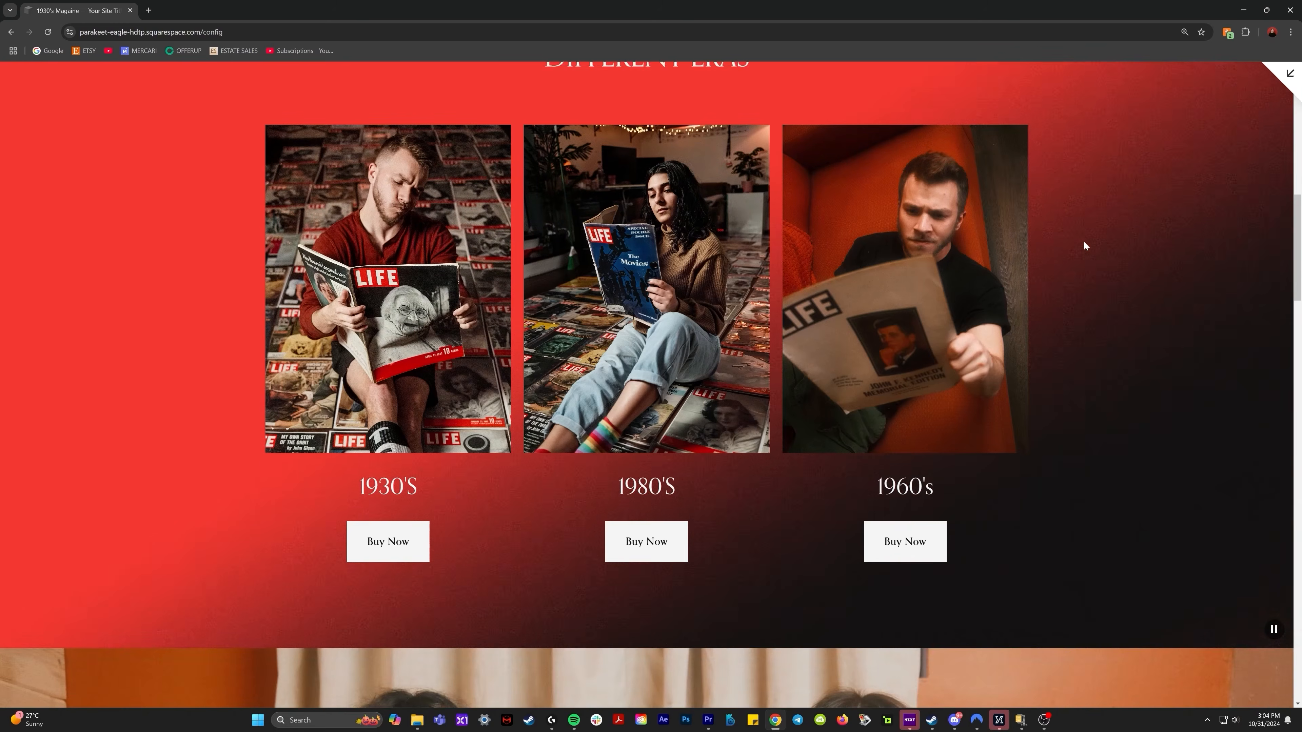
In Squarespace, look through the magazine site and set the magazine photo's 1:1 shape to the rounded square.
{"action": "scroll", "coordinate": [1082, 241], "scroll_direction": "down", "scroll_amount": 8}
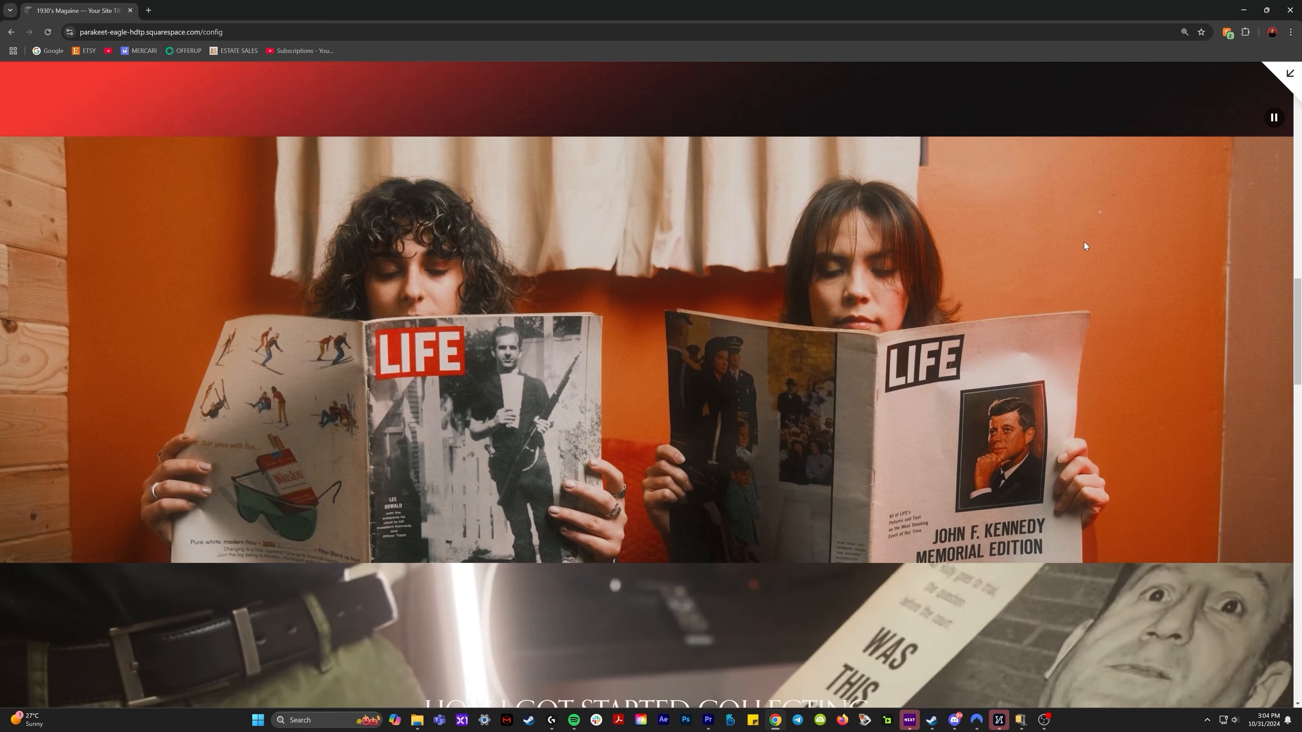
{"action": "scroll", "coordinate": [1084, 242], "scroll_direction": "down", "scroll_amount": 8}
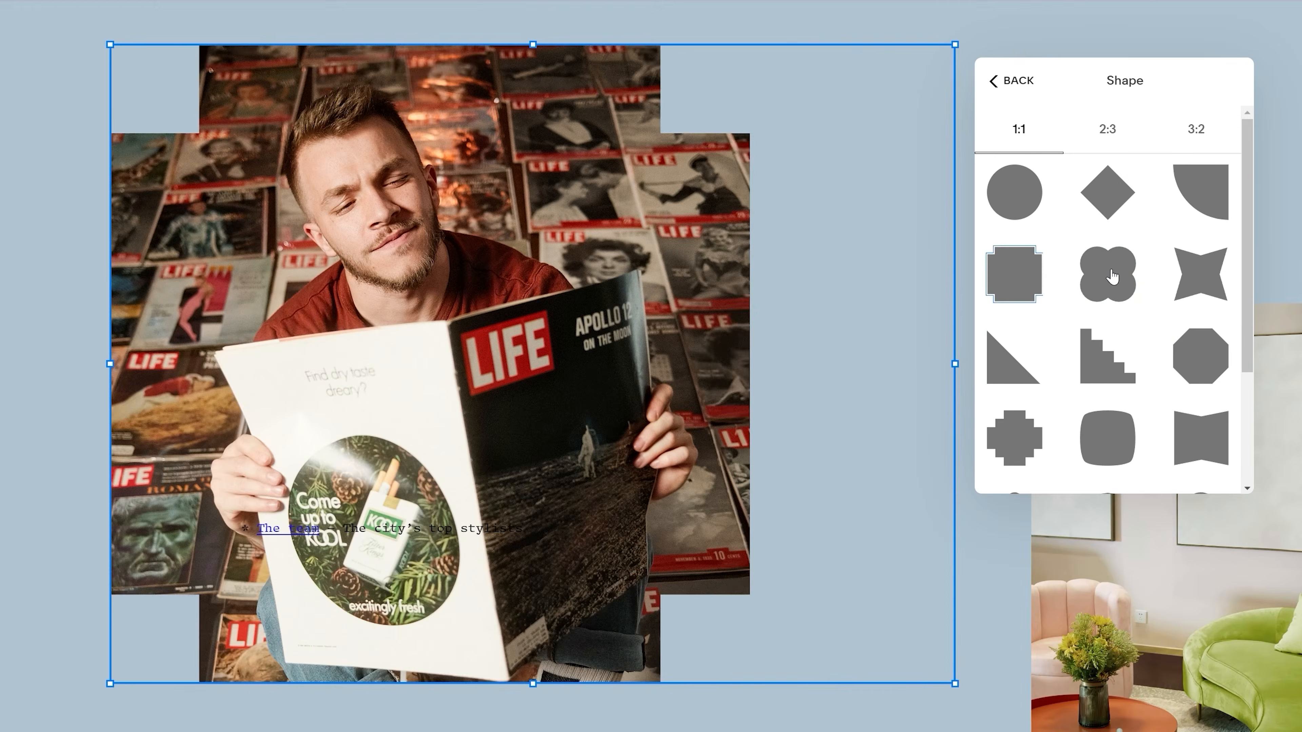
{"action": "left_click", "coordinate": [1107, 431]}
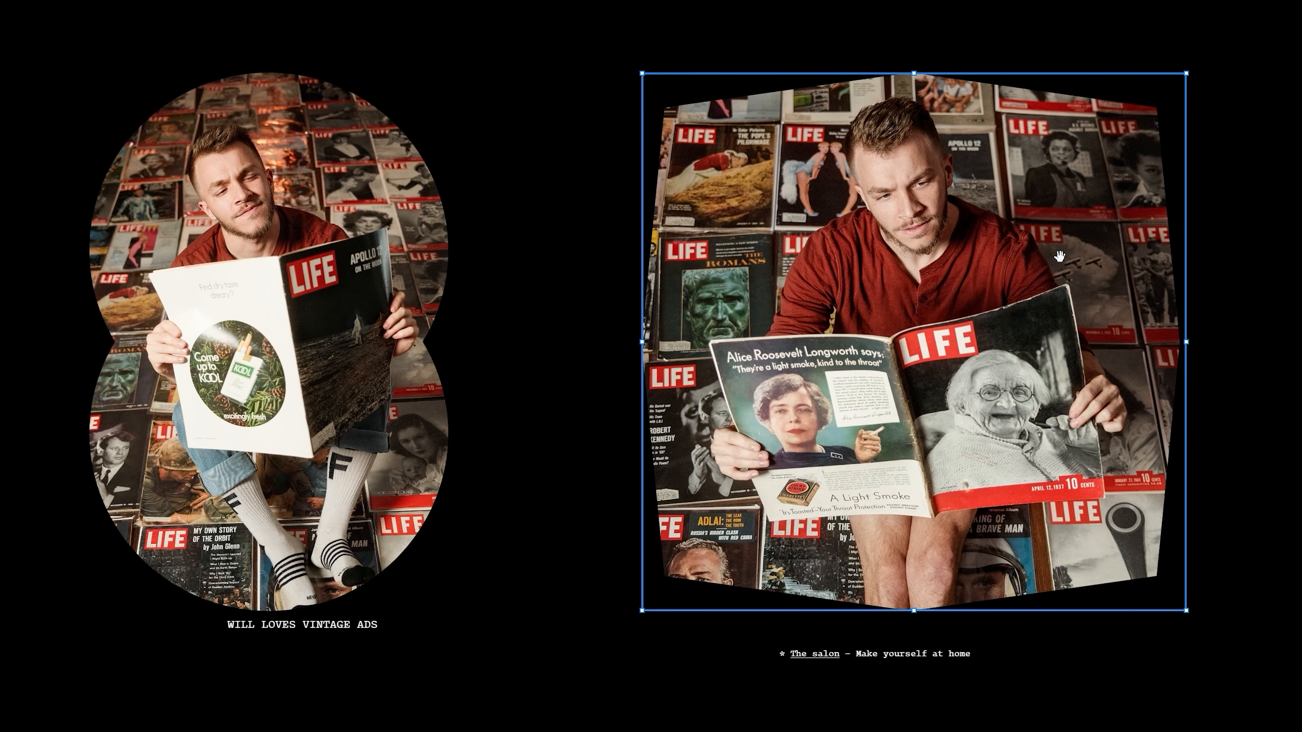
{"action": "left_click", "coordinate": [1058, 256]}
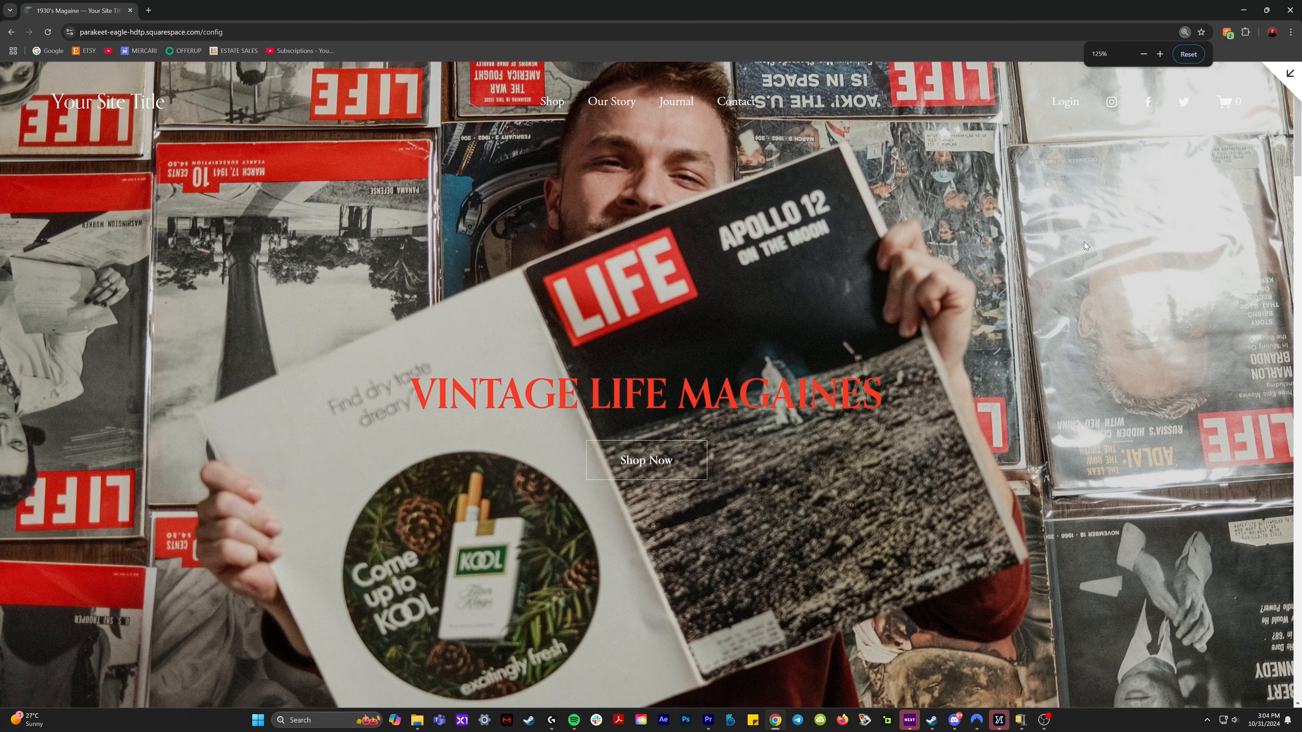
Look through the vintage magazine site's home page and Squarespace's Online Stores page.
{"action": "scroll", "coordinate": [1083, 242], "scroll_direction": "down", "scroll_amount": 7}
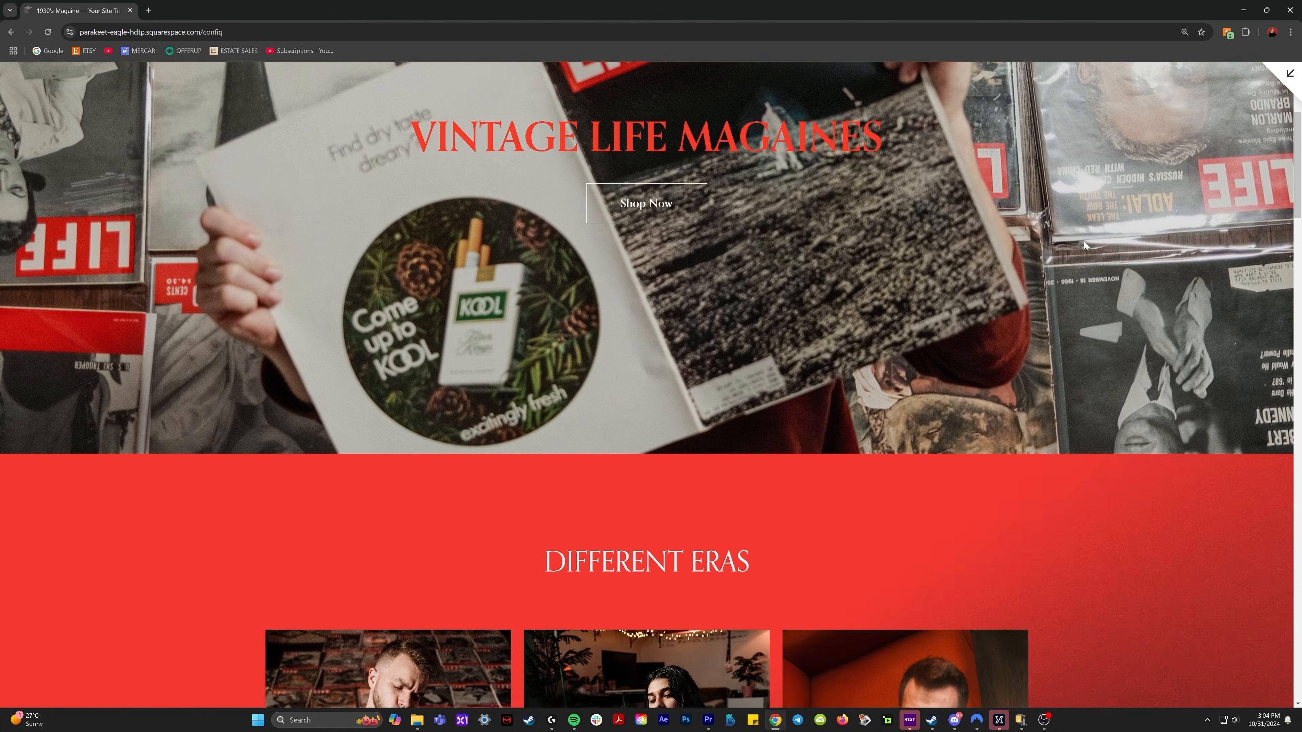
{"action": "scroll", "coordinate": [1084, 242], "scroll_direction": "down", "scroll_amount": 3}
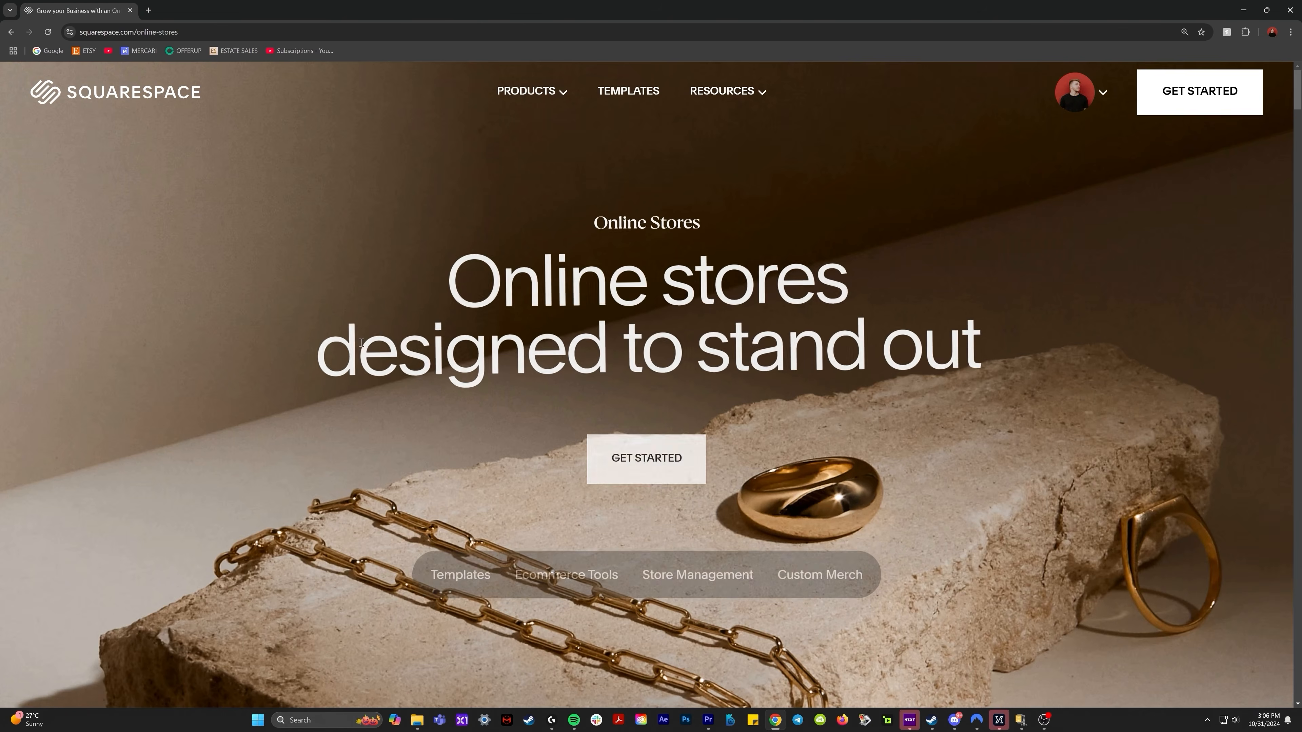
{"action": "scroll", "coordinate": [1118, 468], "scroll_direction": "down", "scroll_amount": 8}
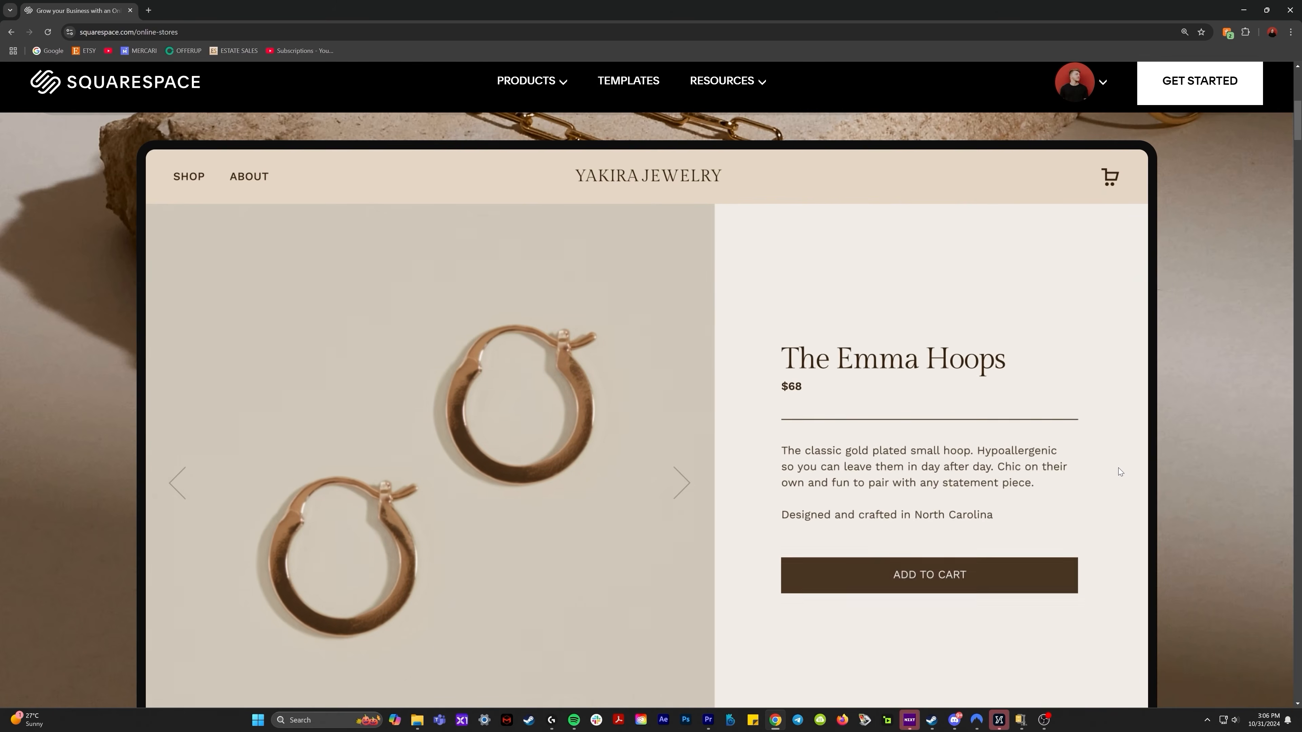